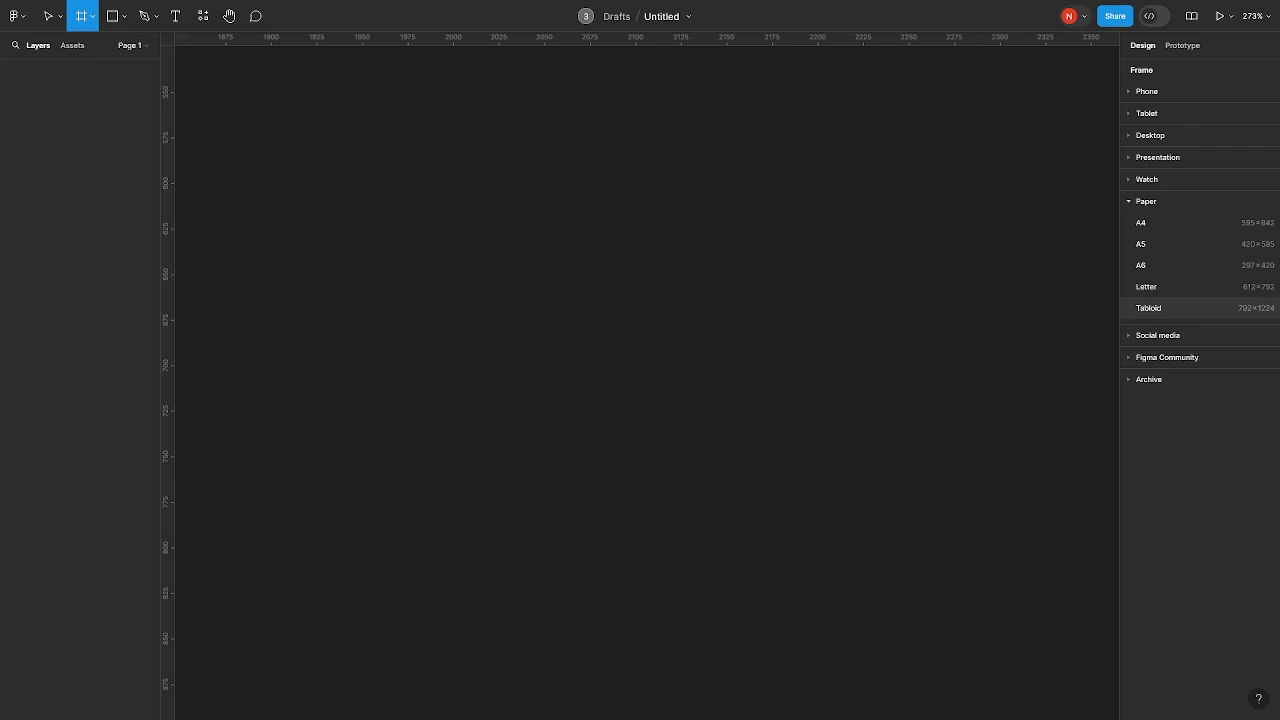
Create a Tabloid paper frame and rotate it 90° so it lies in landscape orientation
left_click(1148, 308)
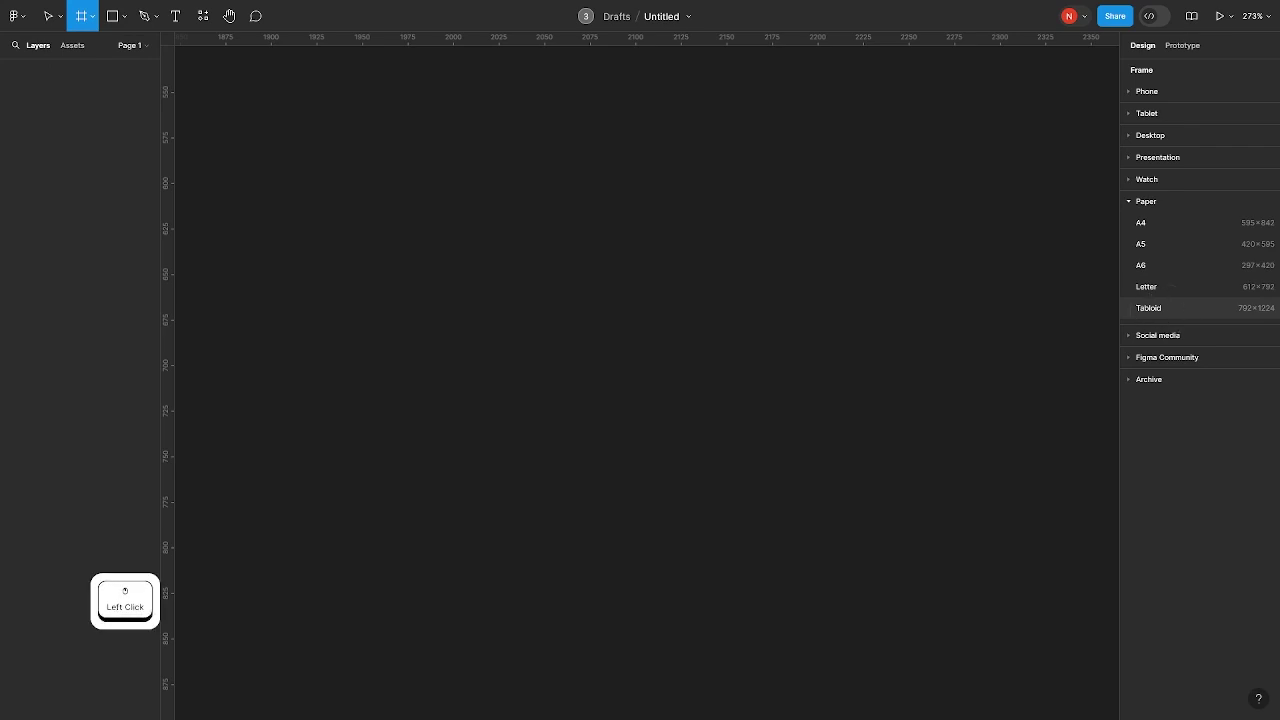
scroll(344, 126, "down", 3)
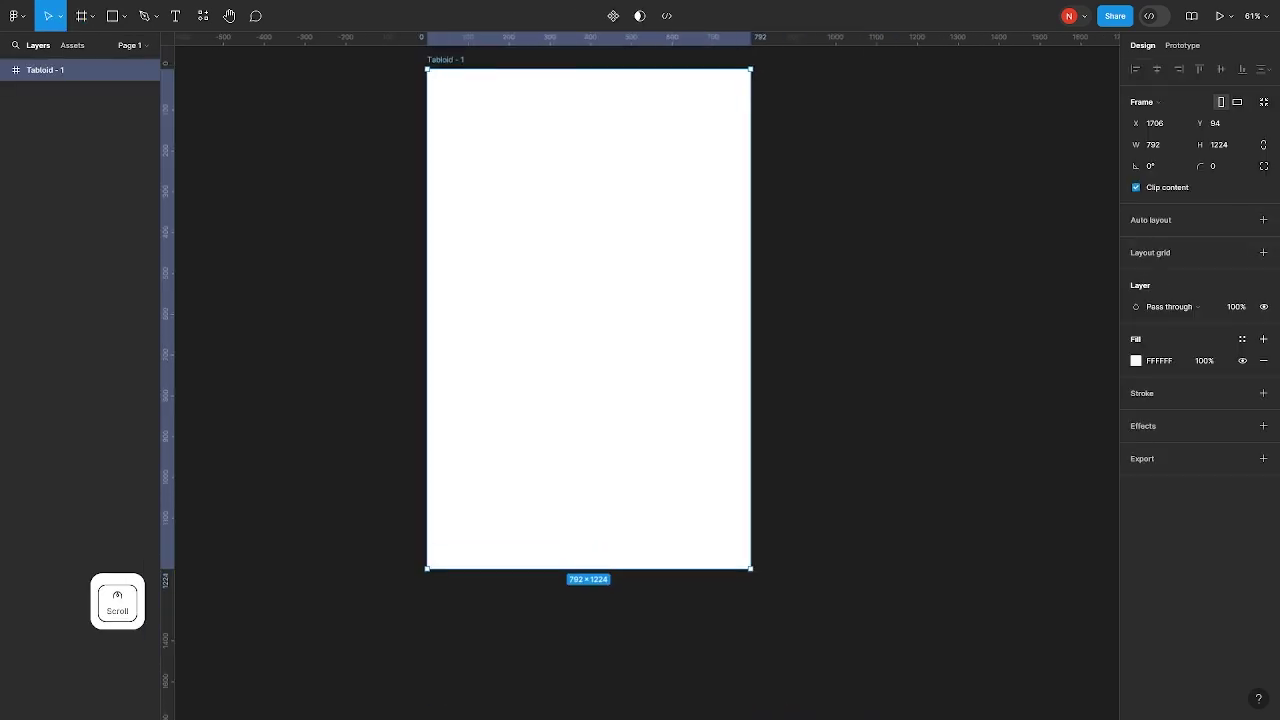
left_click_drag(344, 126, 277, 526)
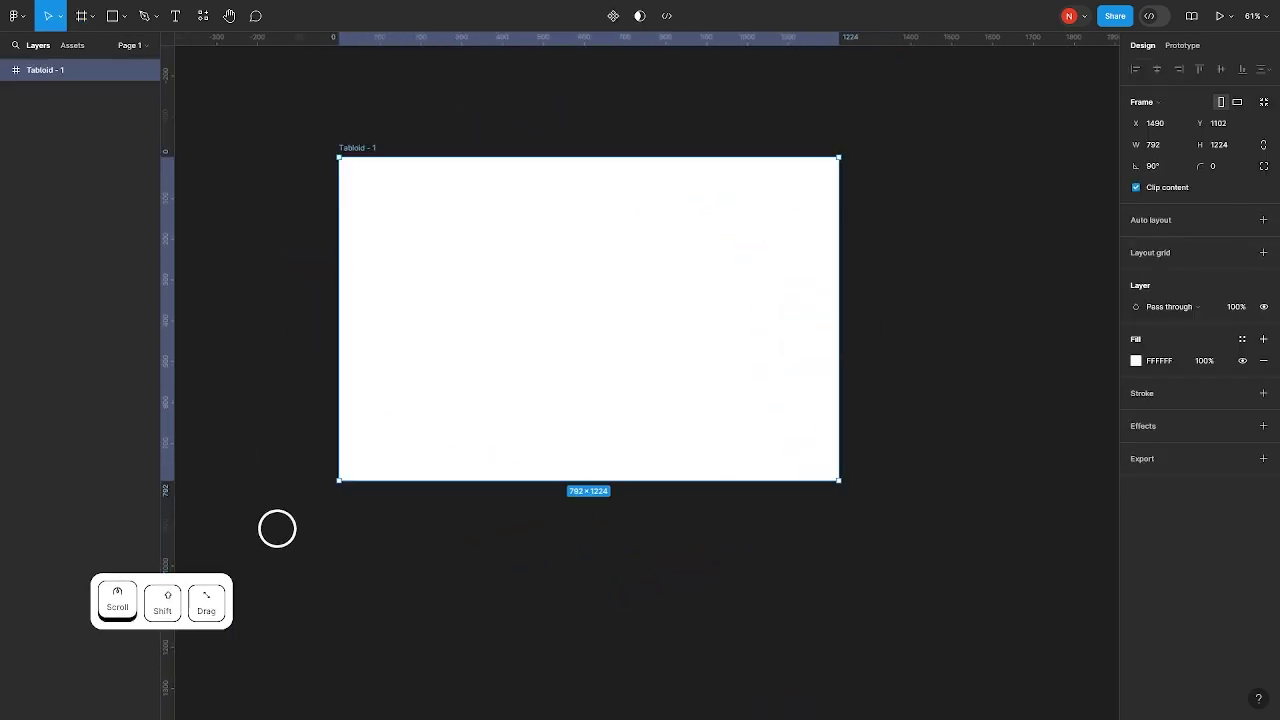
left_click(543, 116)
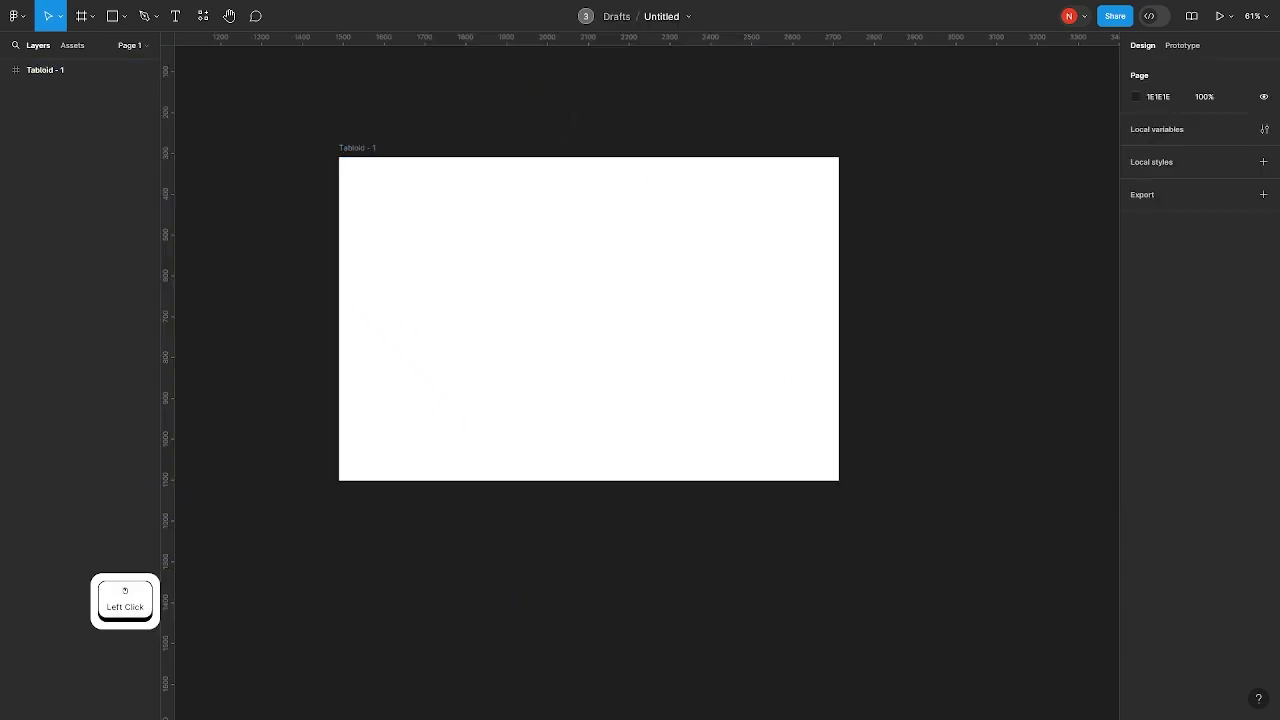
Add a text box about 552 by 303 below the Tabloid frame reading 8”x10”
left_click(175, 72)
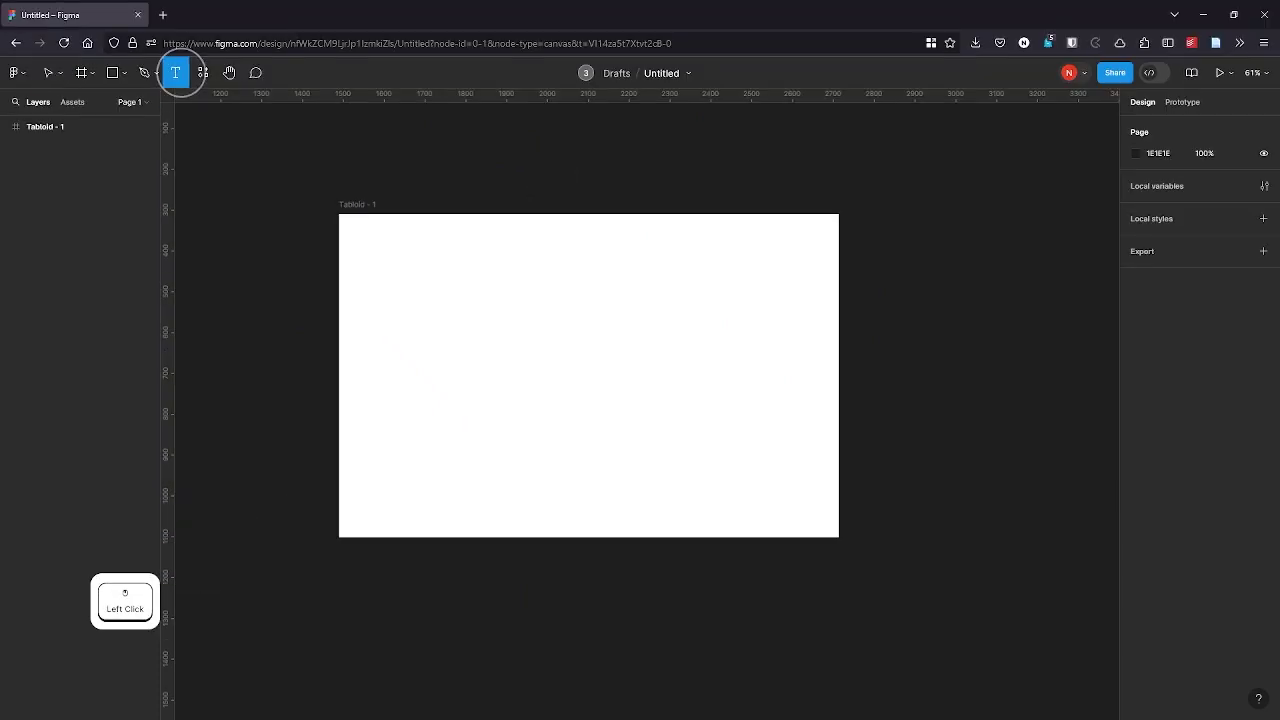
left_click_drag(400, 523, 625, 647)
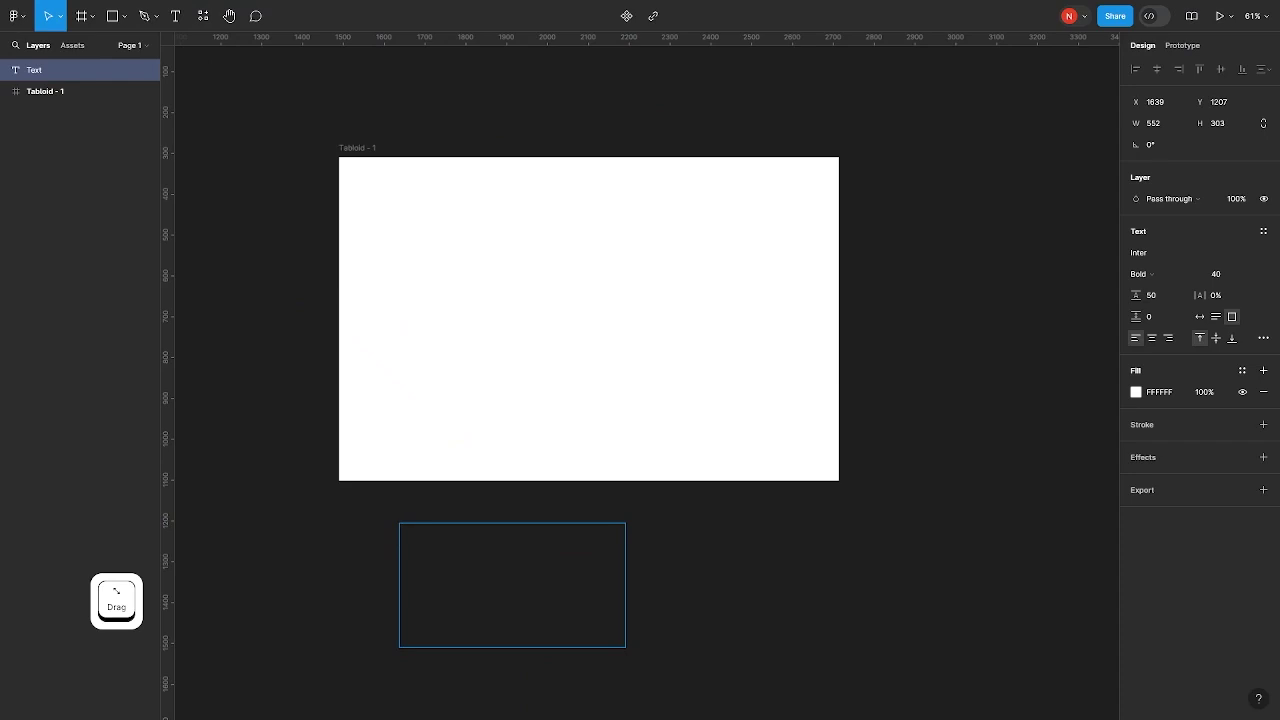
type("8")
type("\"x10")
type("\"")
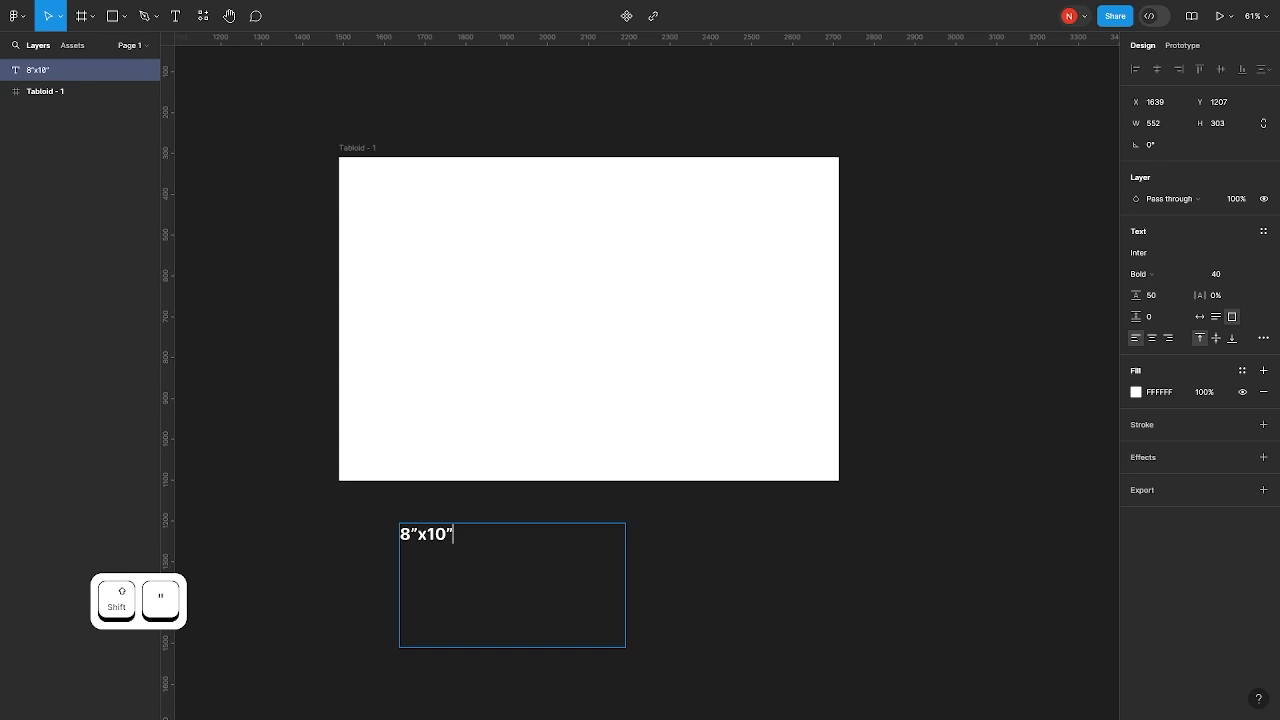
key("Escape")
scroll(538, 457, "up", 5)
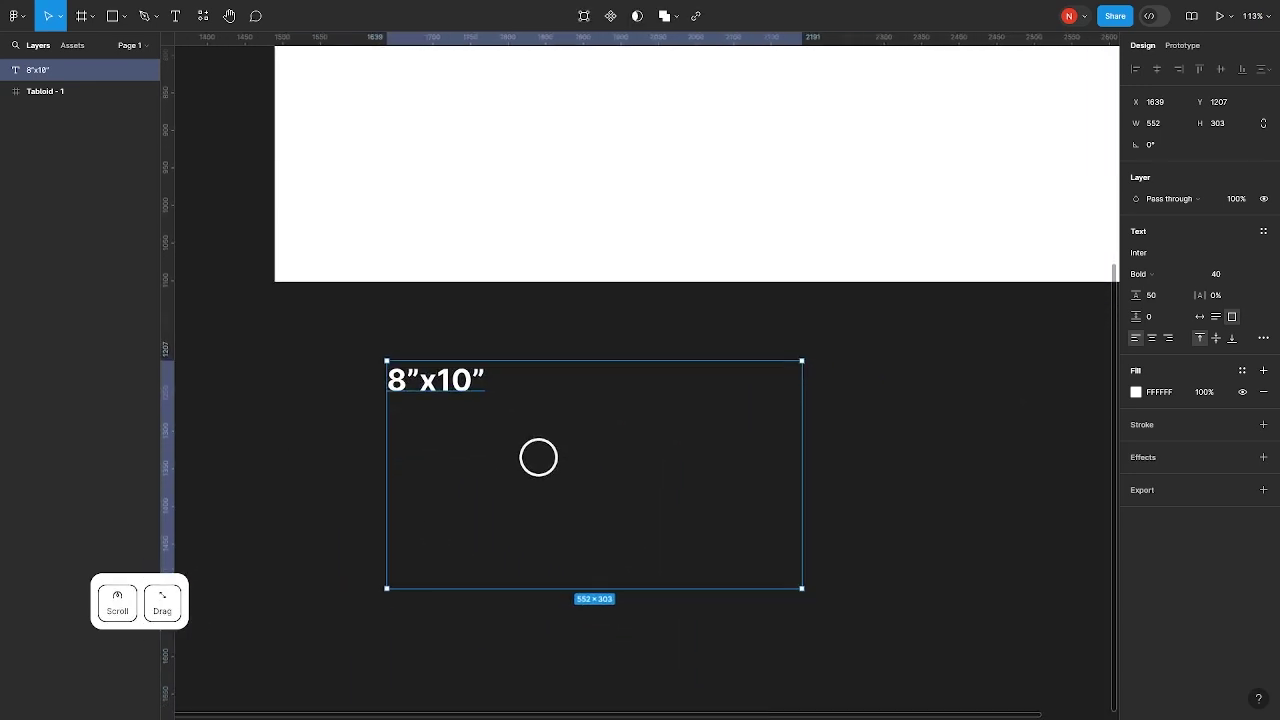
left_click(900, 466)
Add a second line reading 16” x 10” to the text box below the frame
left_click(428, 392)
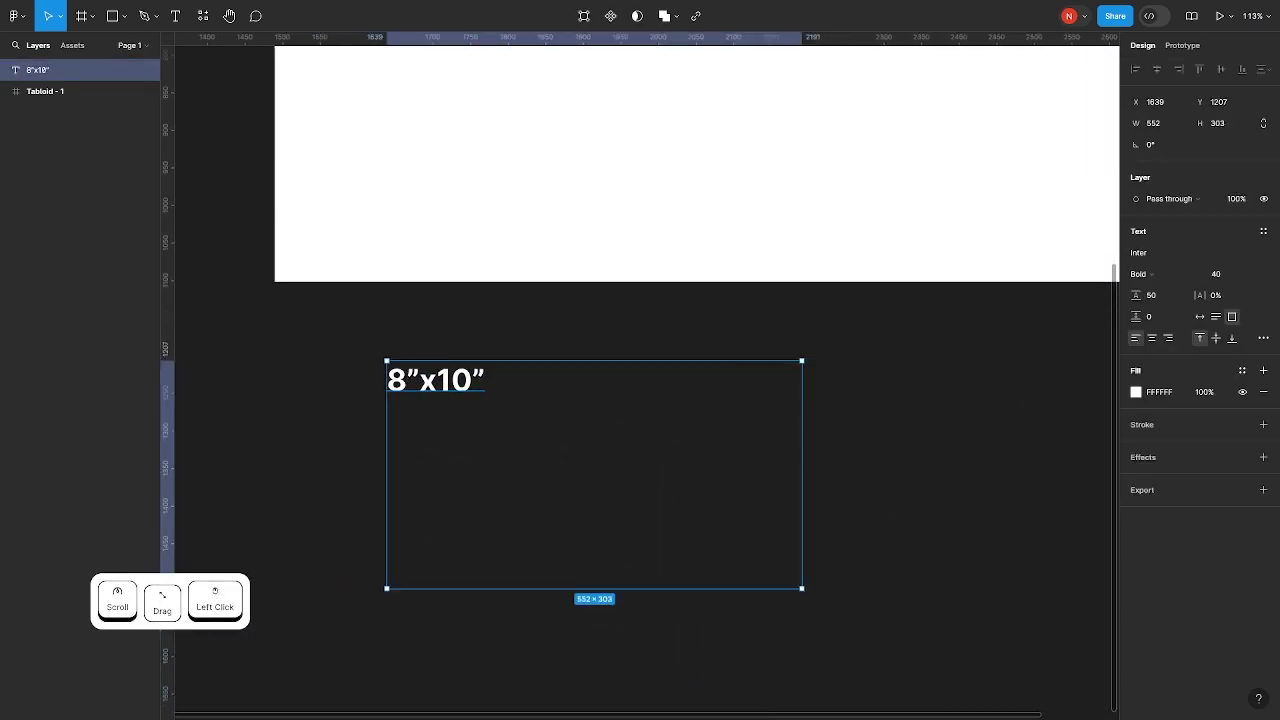
double_click(457, 391)
left_click(500, 385)
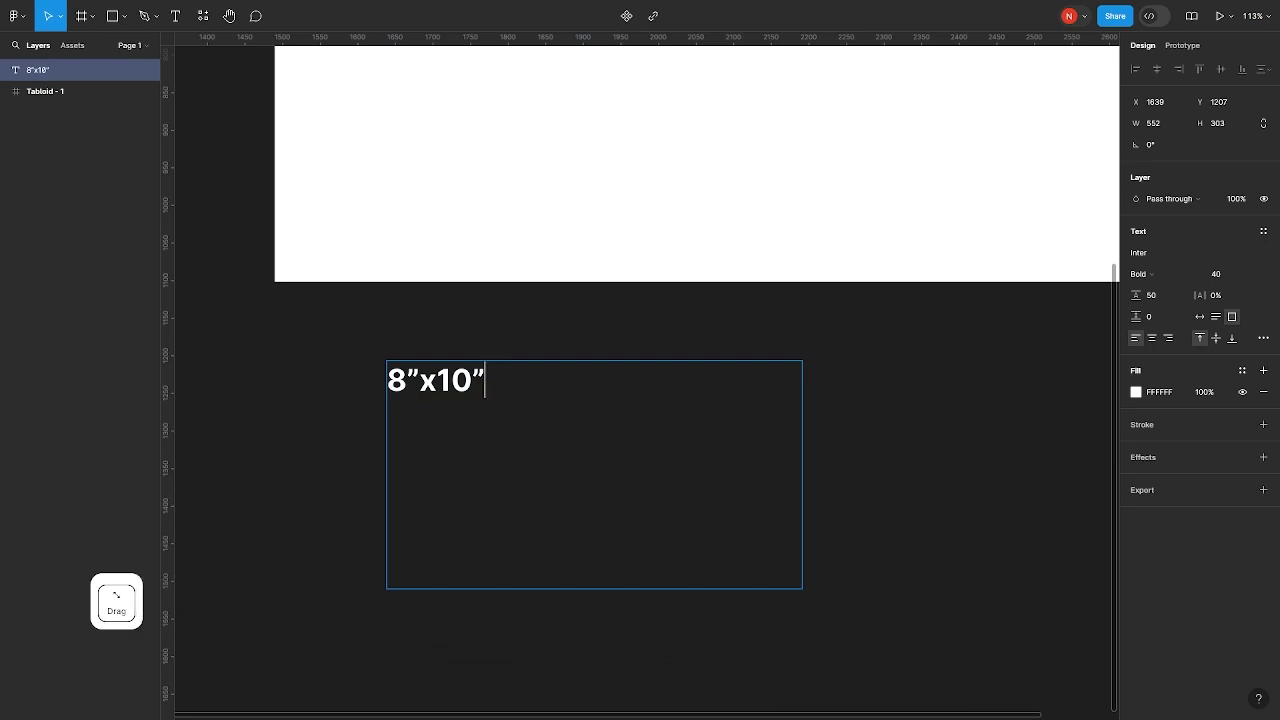
scroll(702, 544, "up", 5)
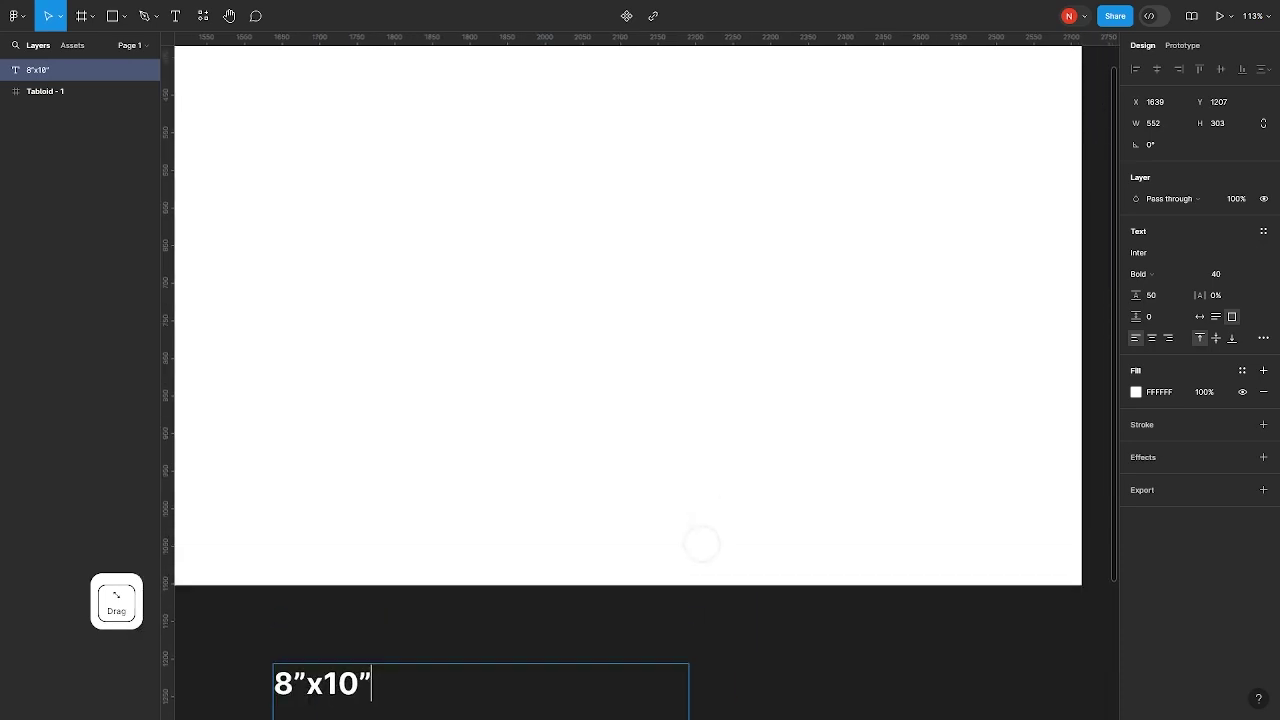
scroll(583, 234, "down", 5)
scroll(583, 234, "left", 3)
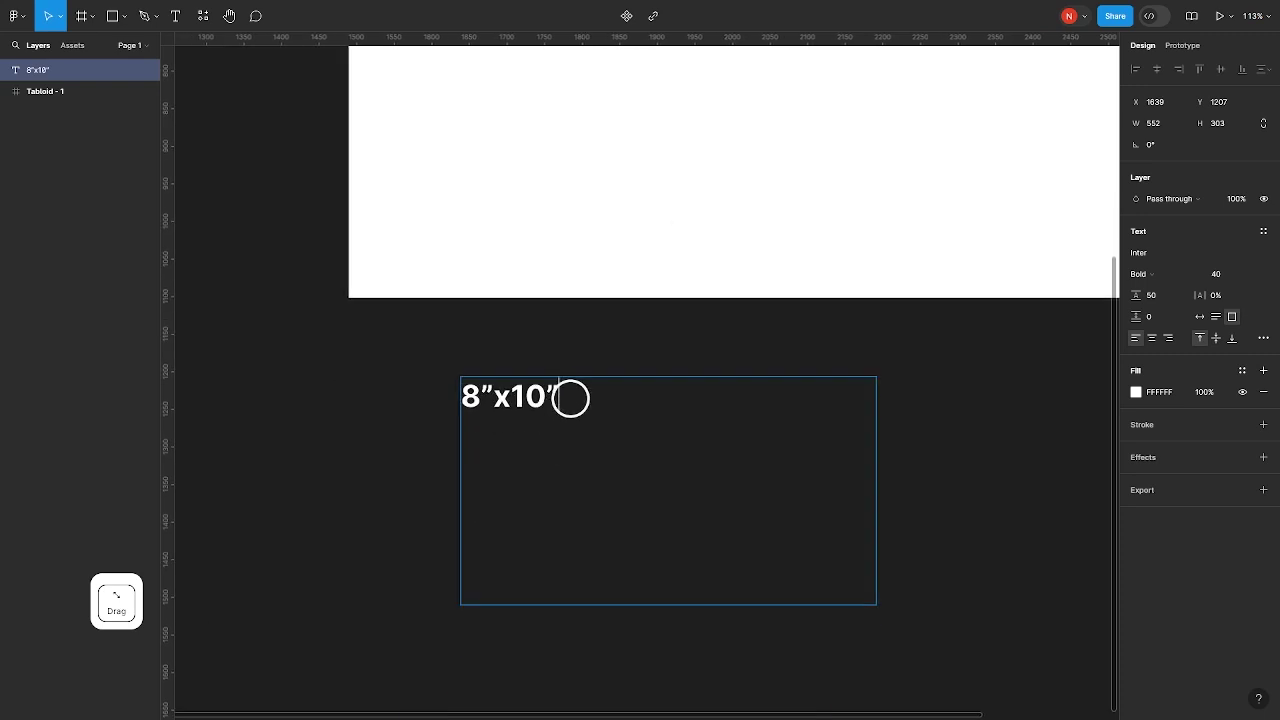
key("Return")
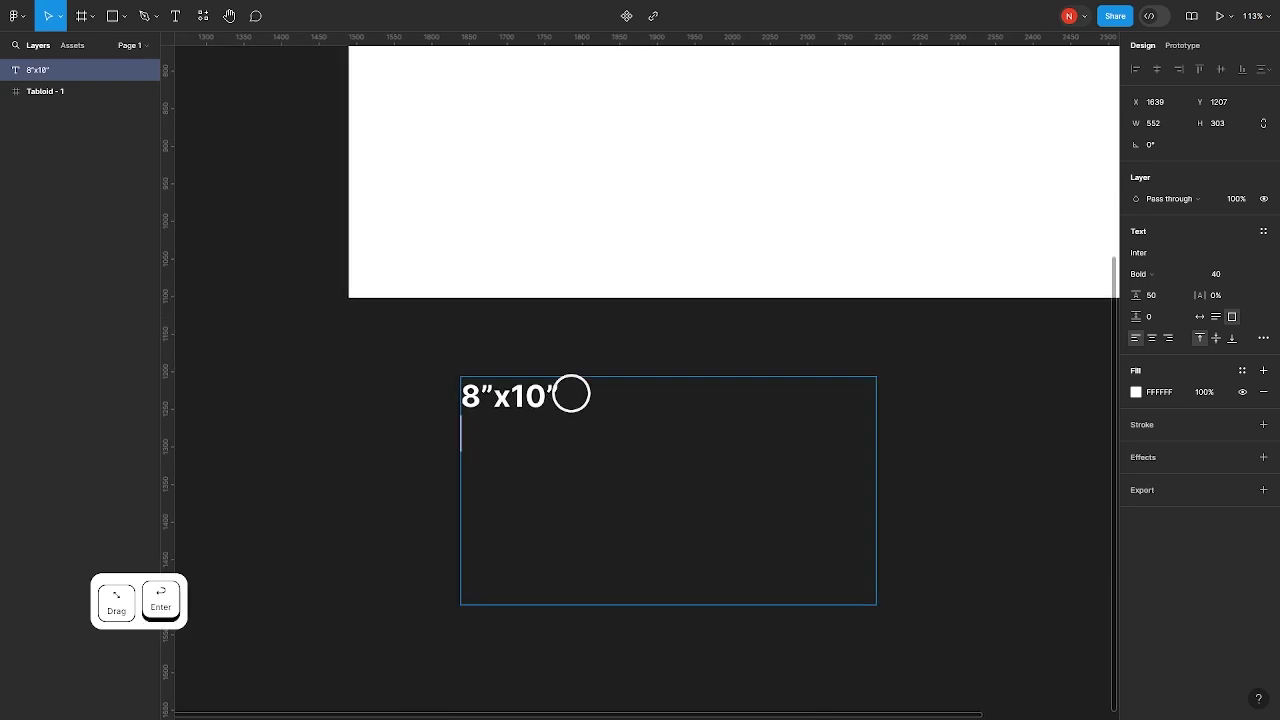
type("16")
type("\" ")
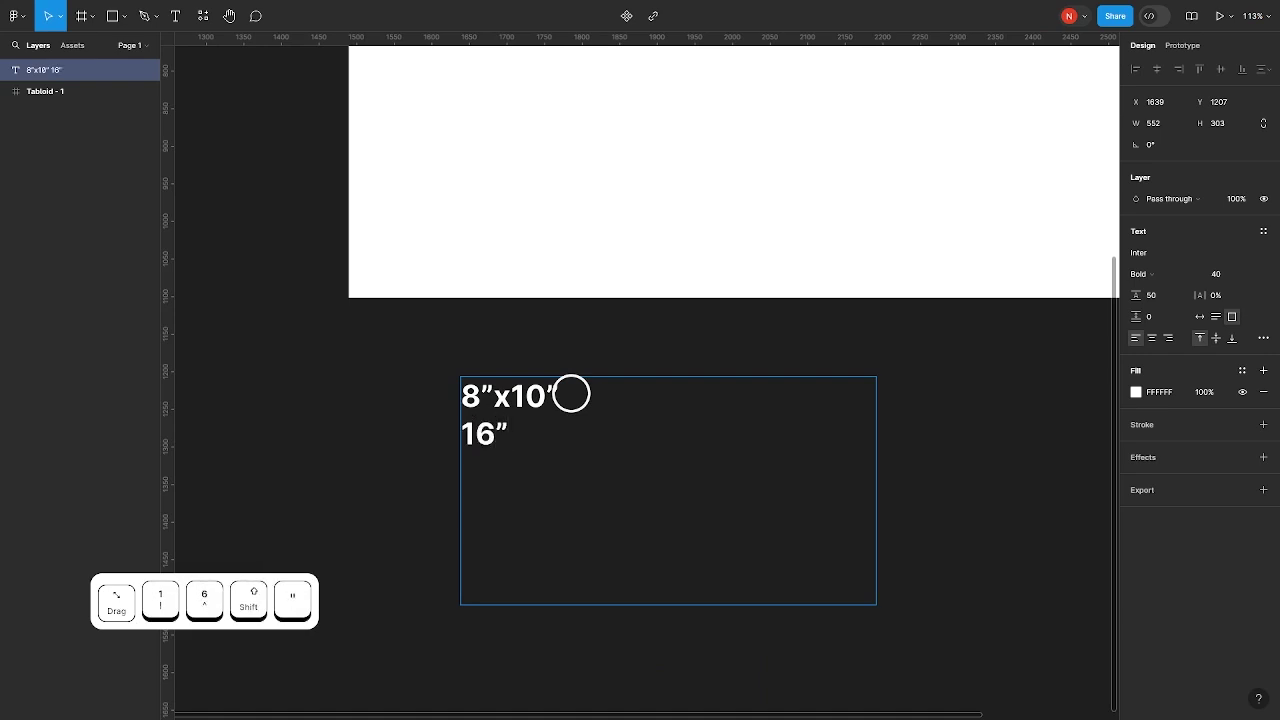
type("x 10\"")
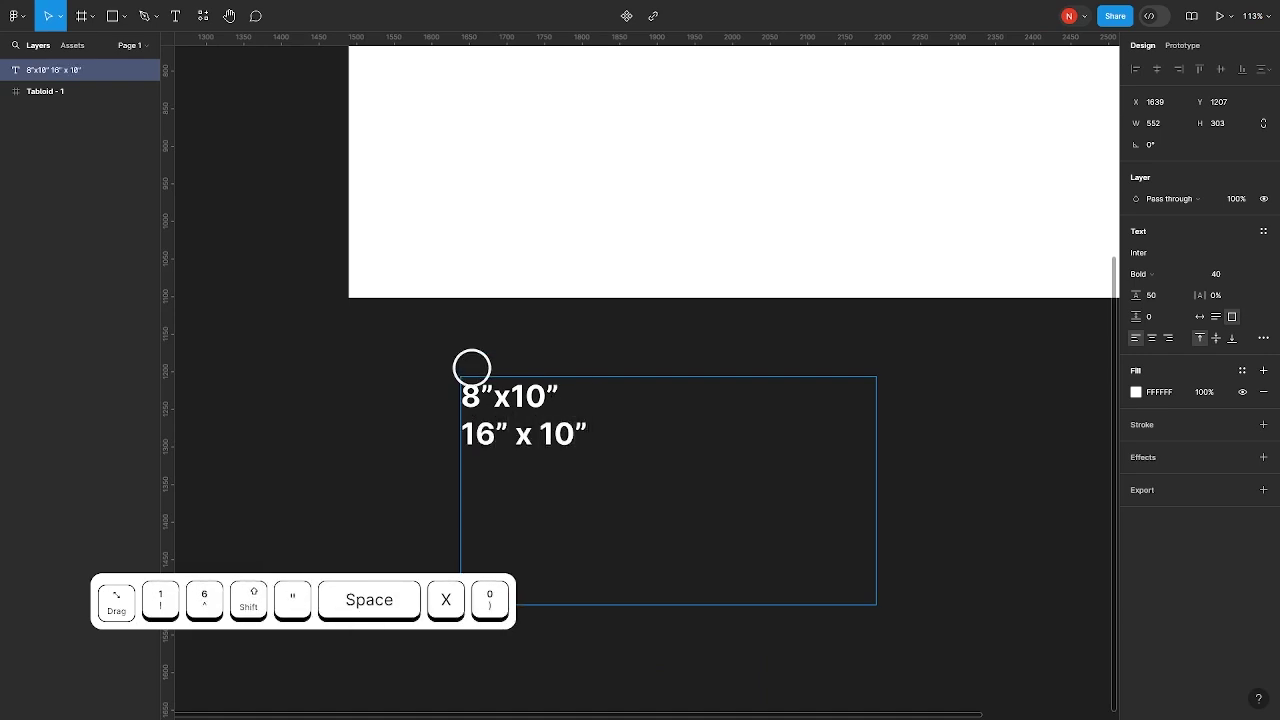
left_click(398, 397)
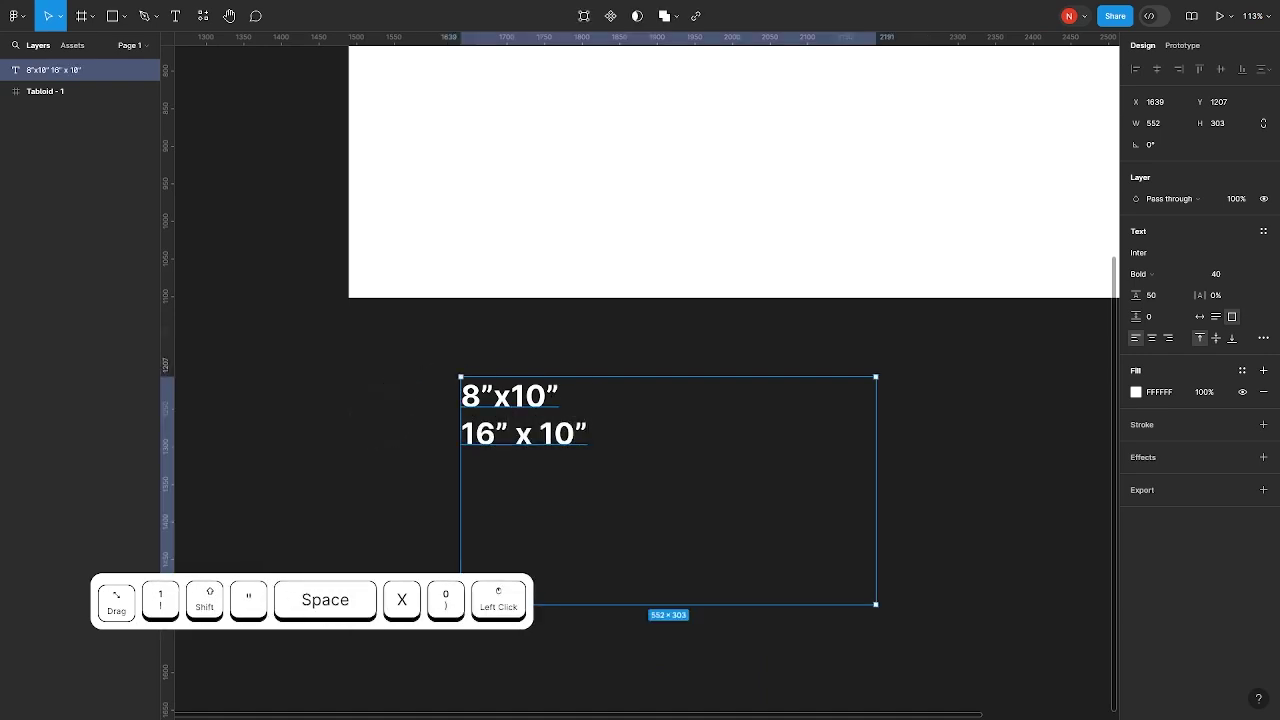
scroll(634, 325, "down", 2)
scroll(628, 323, "down", 2)
scroll(514, 537, "up", 4)
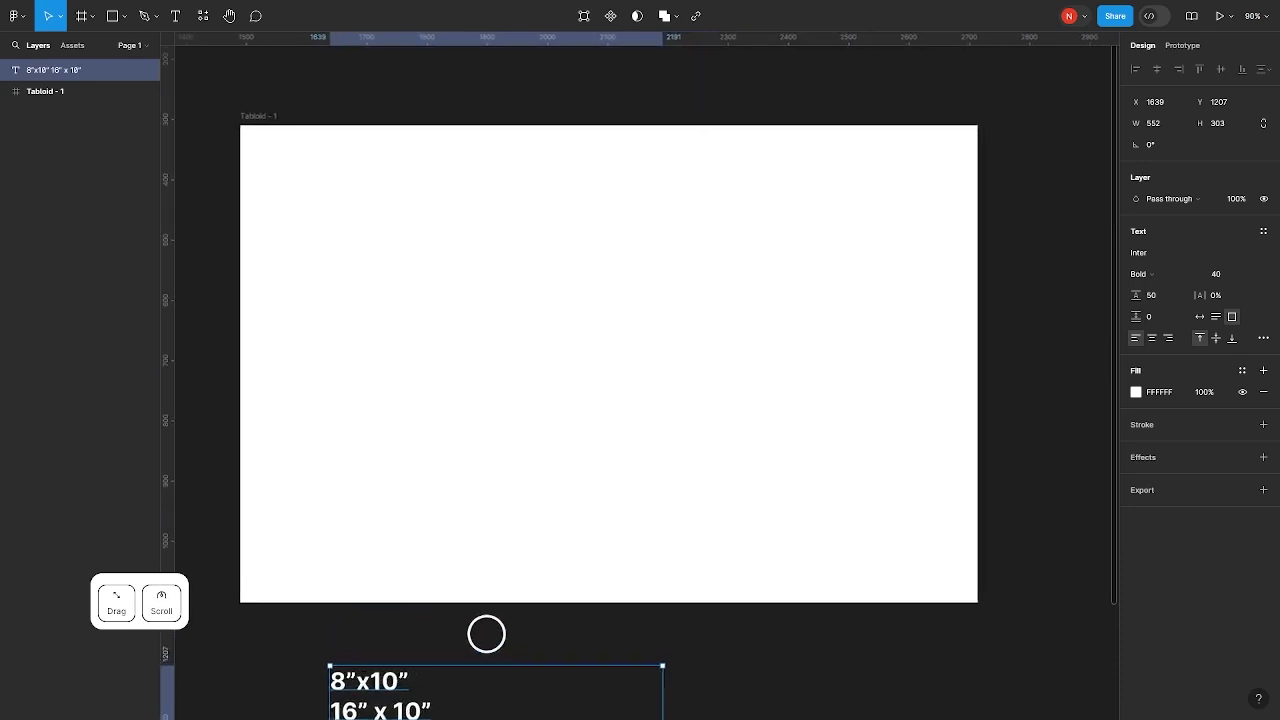
left_click(266, 122)
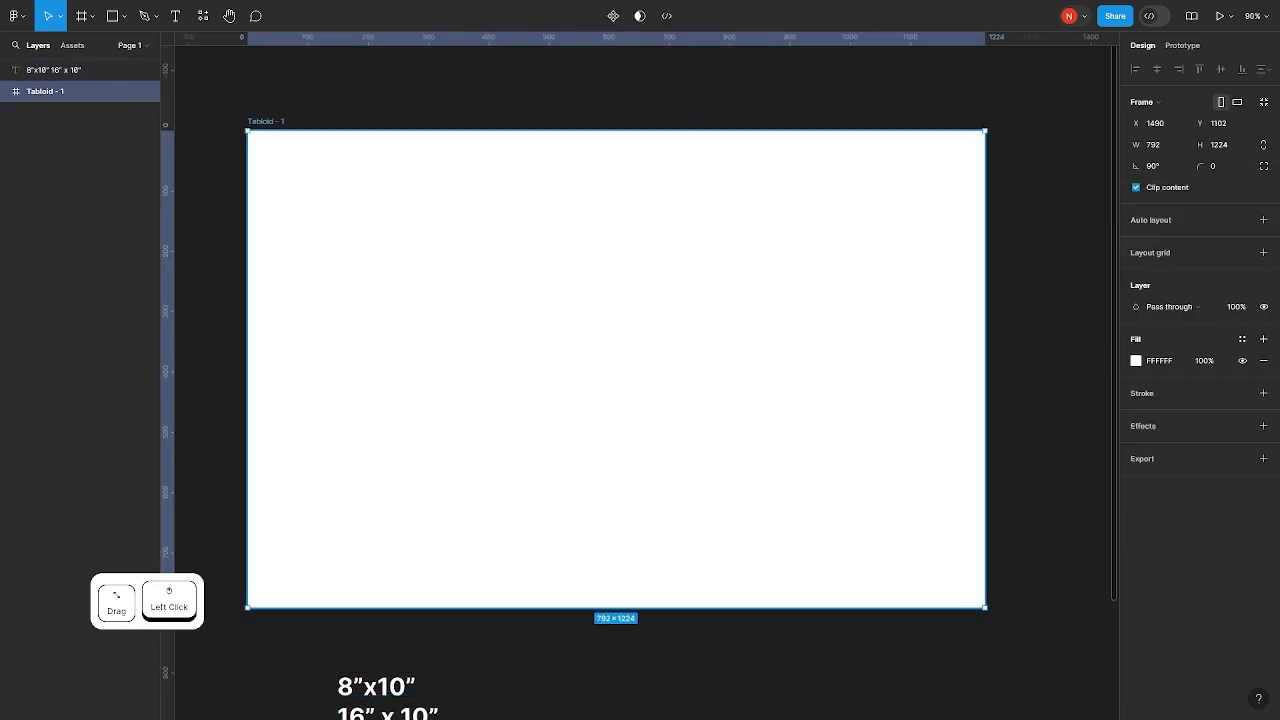
scroll(266, 122, "down", 1)
scroll(870, 346, "down", 1)
scroll(777, 277, "down", 1)
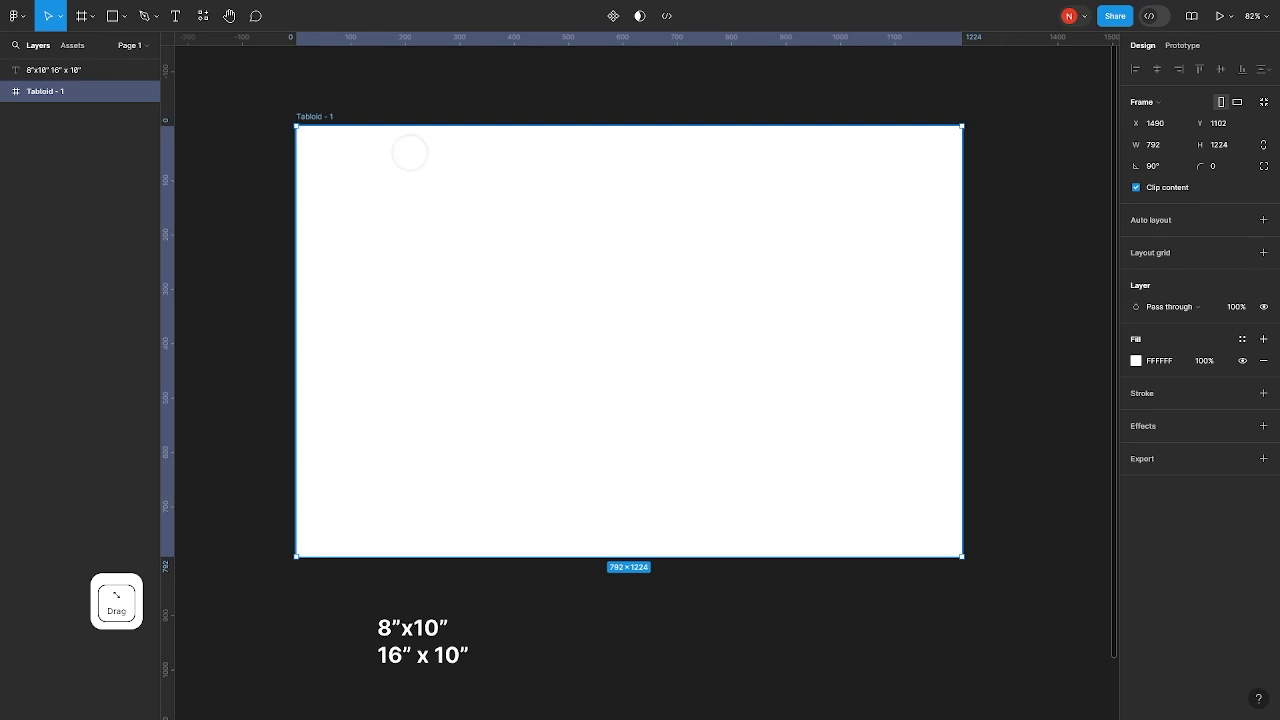
left_click(246, 143)
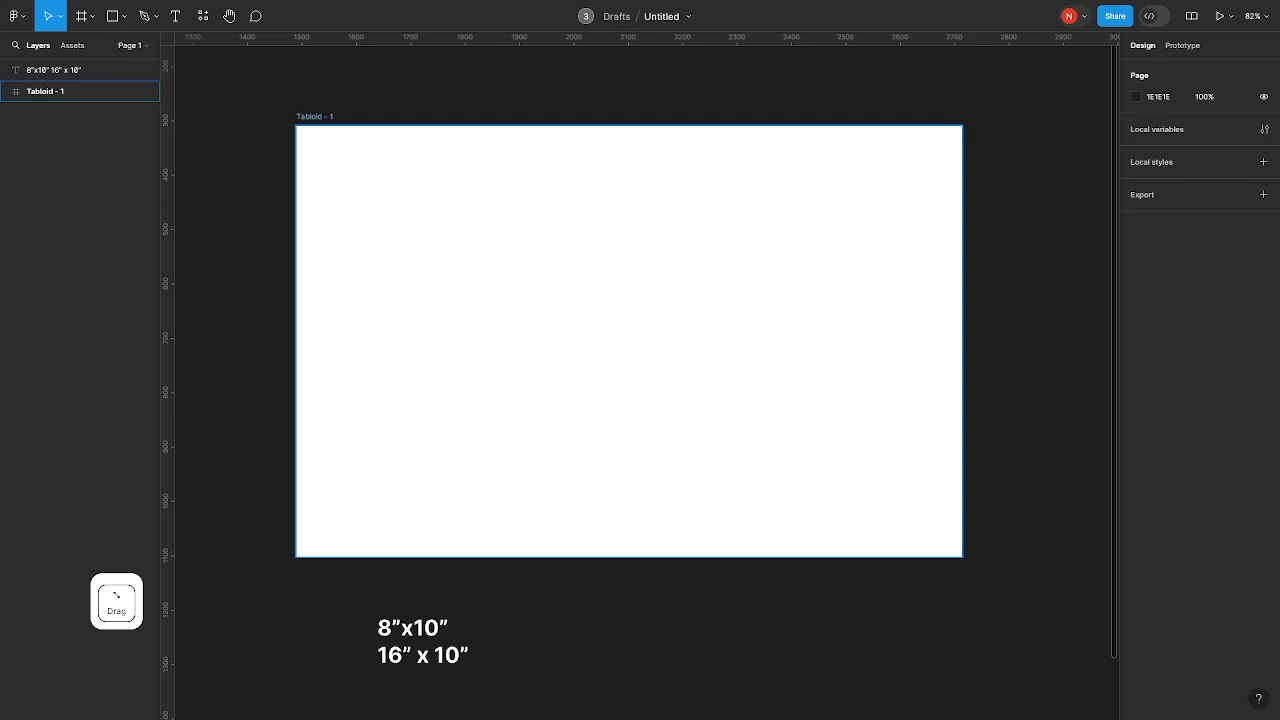
key("Escape")
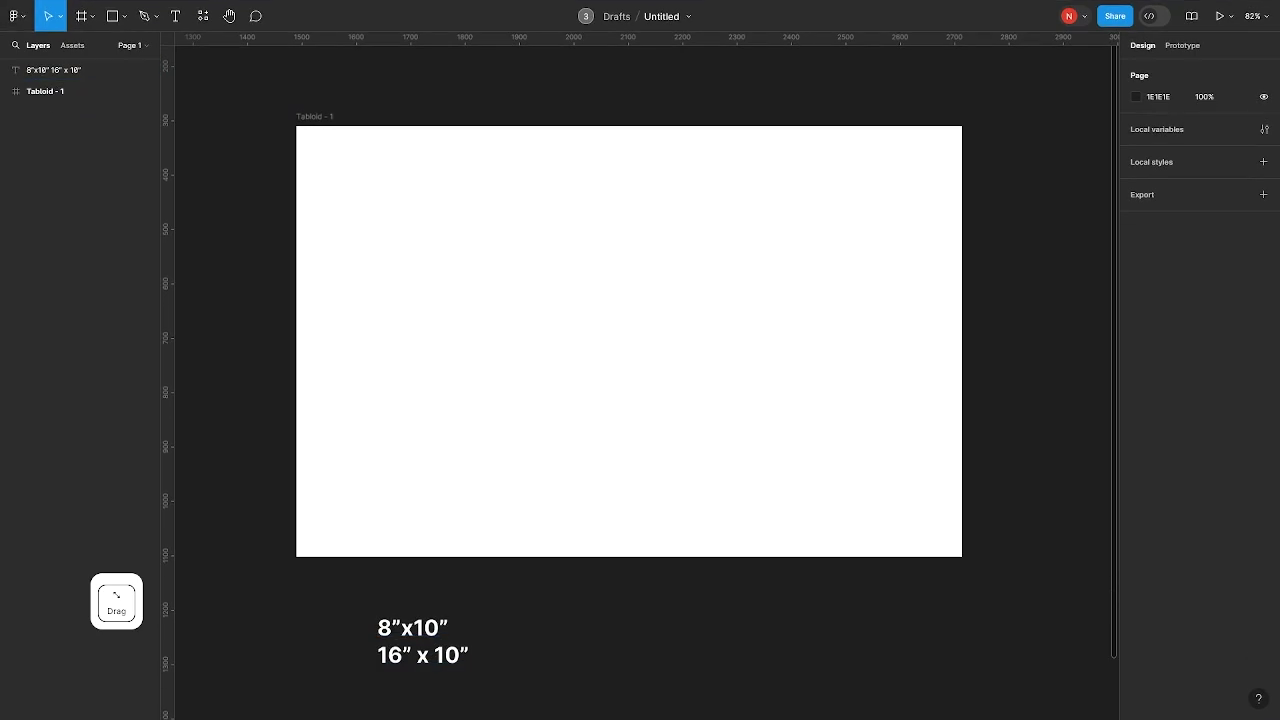
Check the rulers setting among the view options and the snapping settings in the preferences
left_click(15, 16)
mouse_move(60, 135)
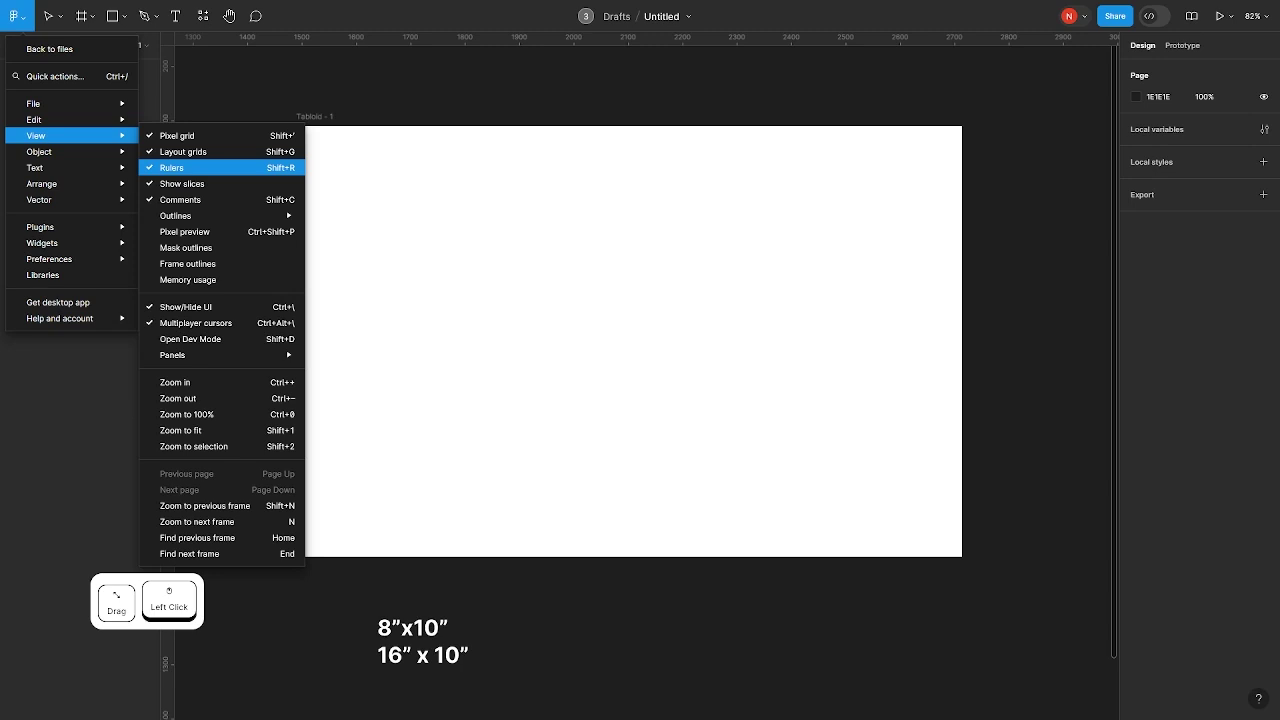
mouse_move(50, 259)
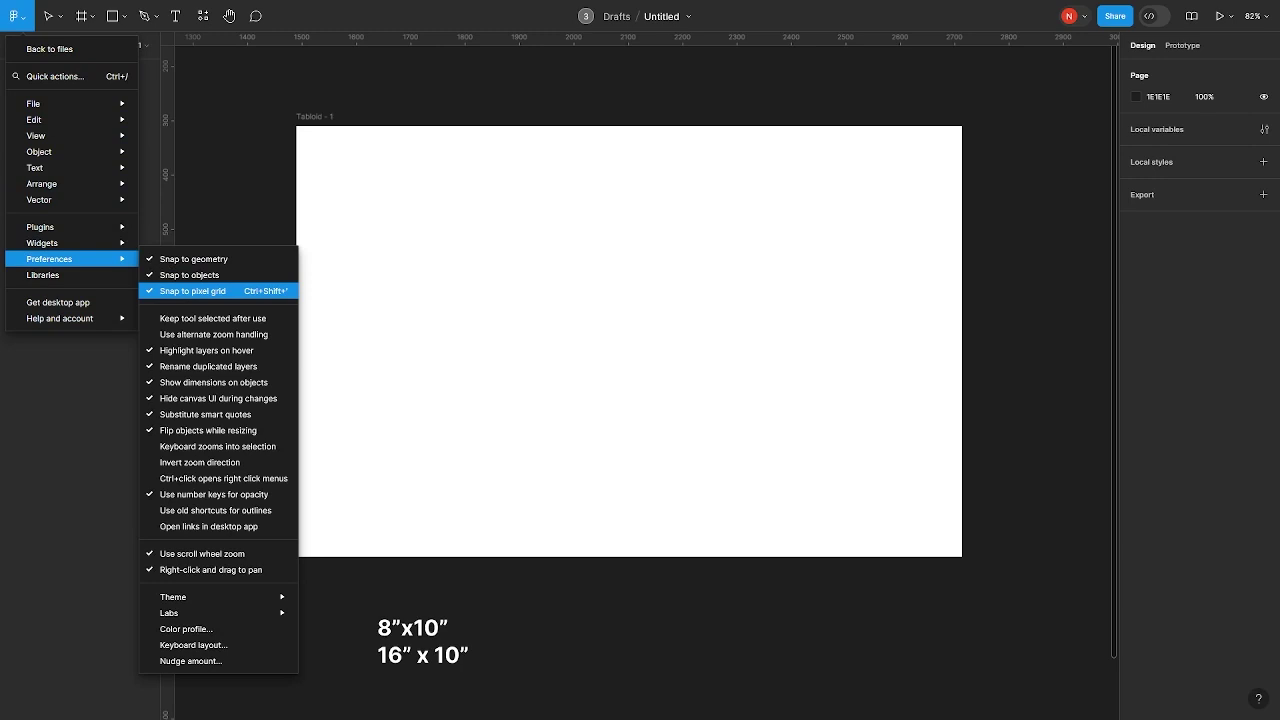
left_click(264, 194)
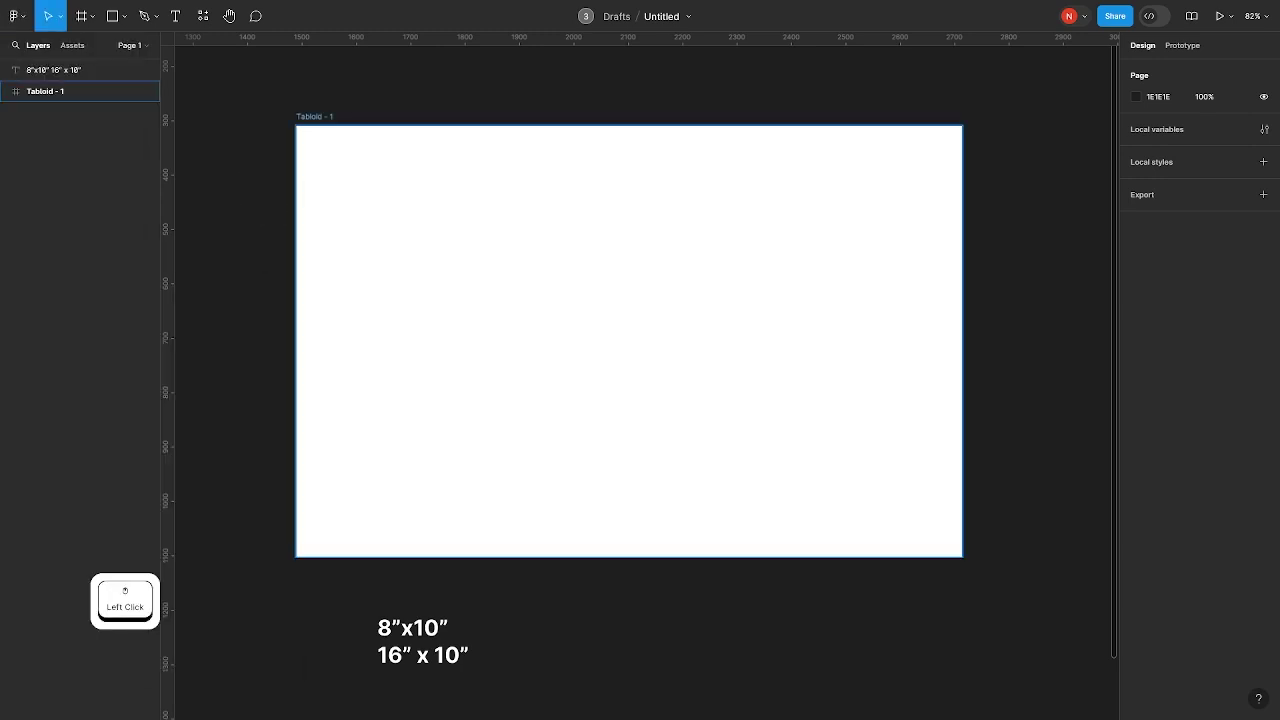
left_click(329, 117)
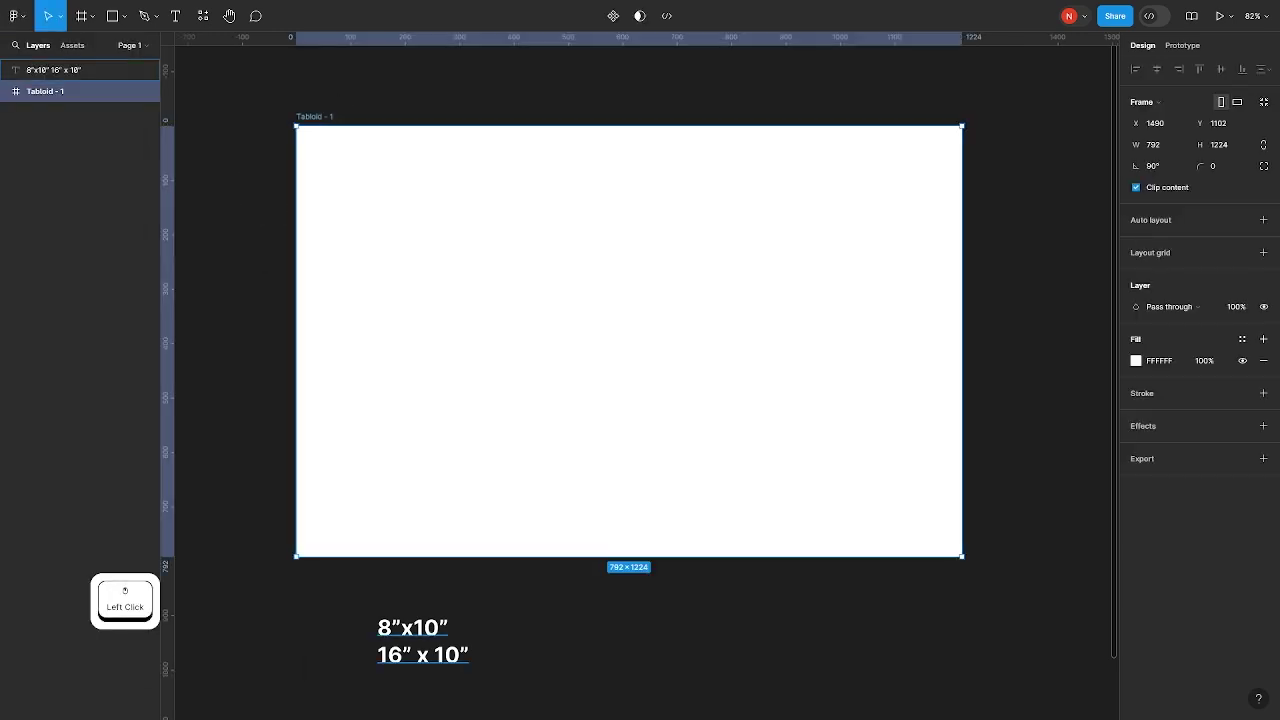
left_click(300, 114)
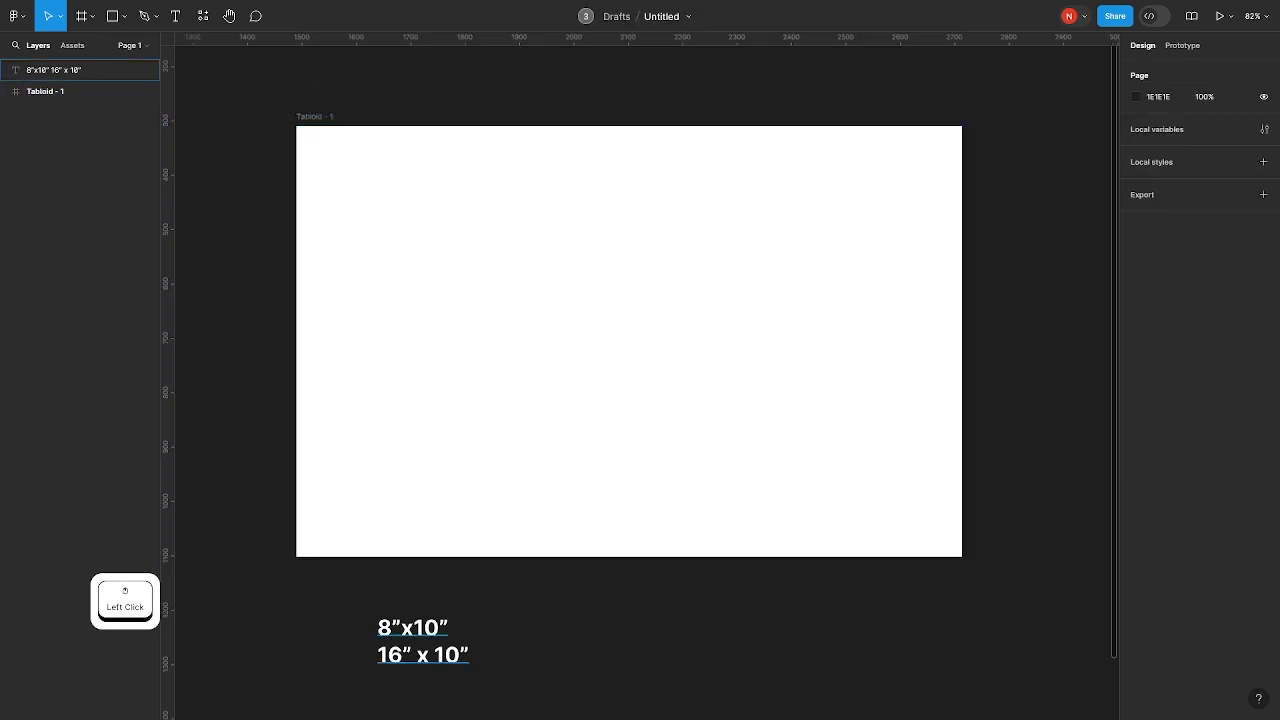
Add a third line reading 17” x 11” to the size notes below the frame
left_click(473, 672)
double_click(473, 672)
left_click(473, 672)
key("Return")
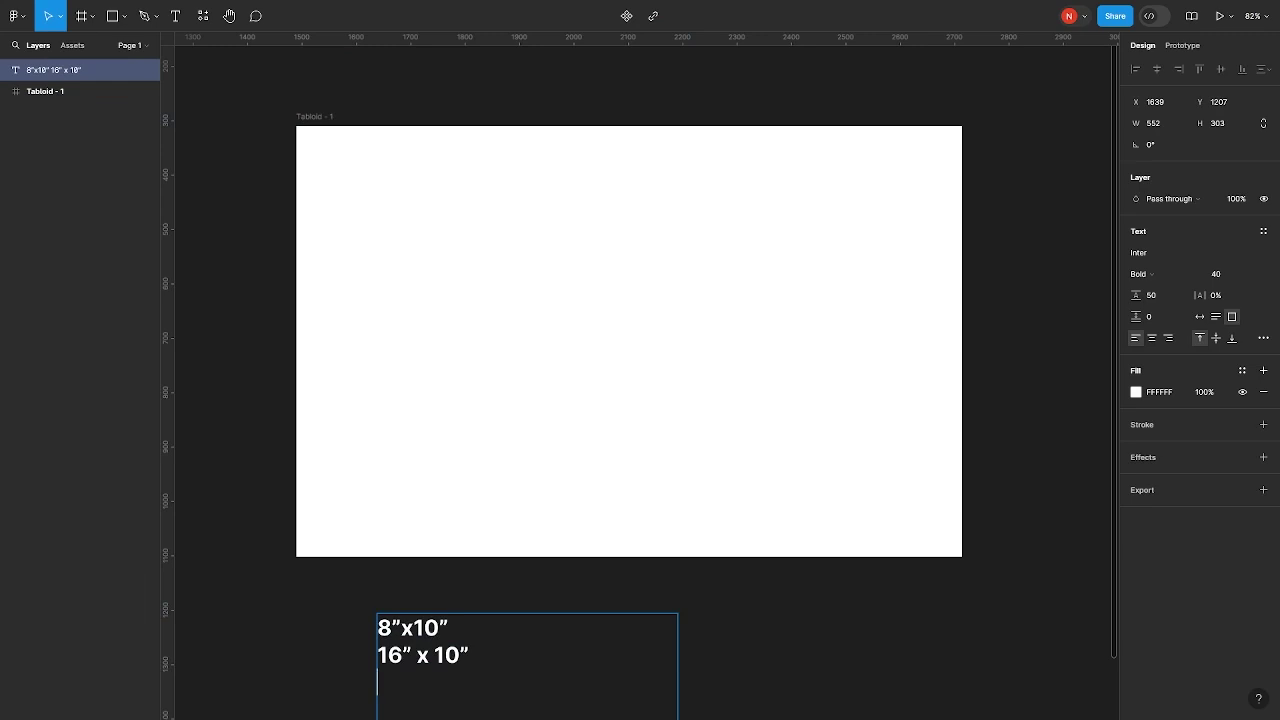
type("17” x 11”")
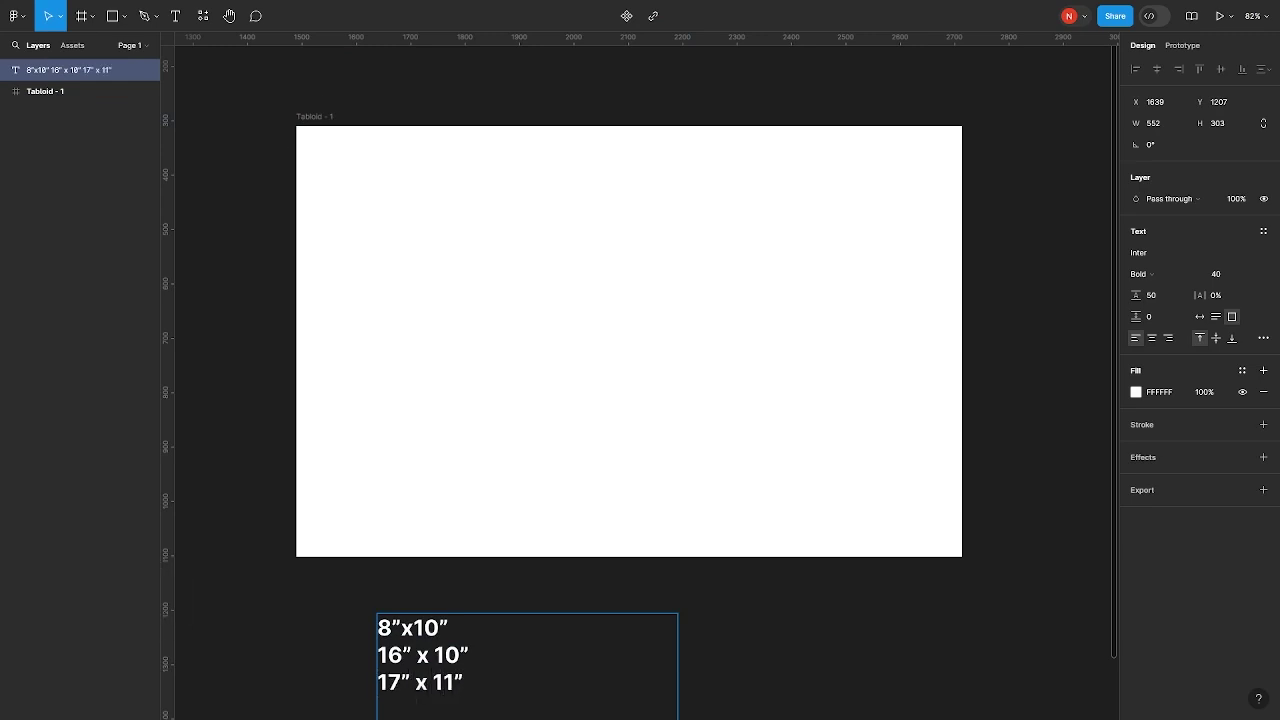
left_click(310, 121)
left_click(272, 182)
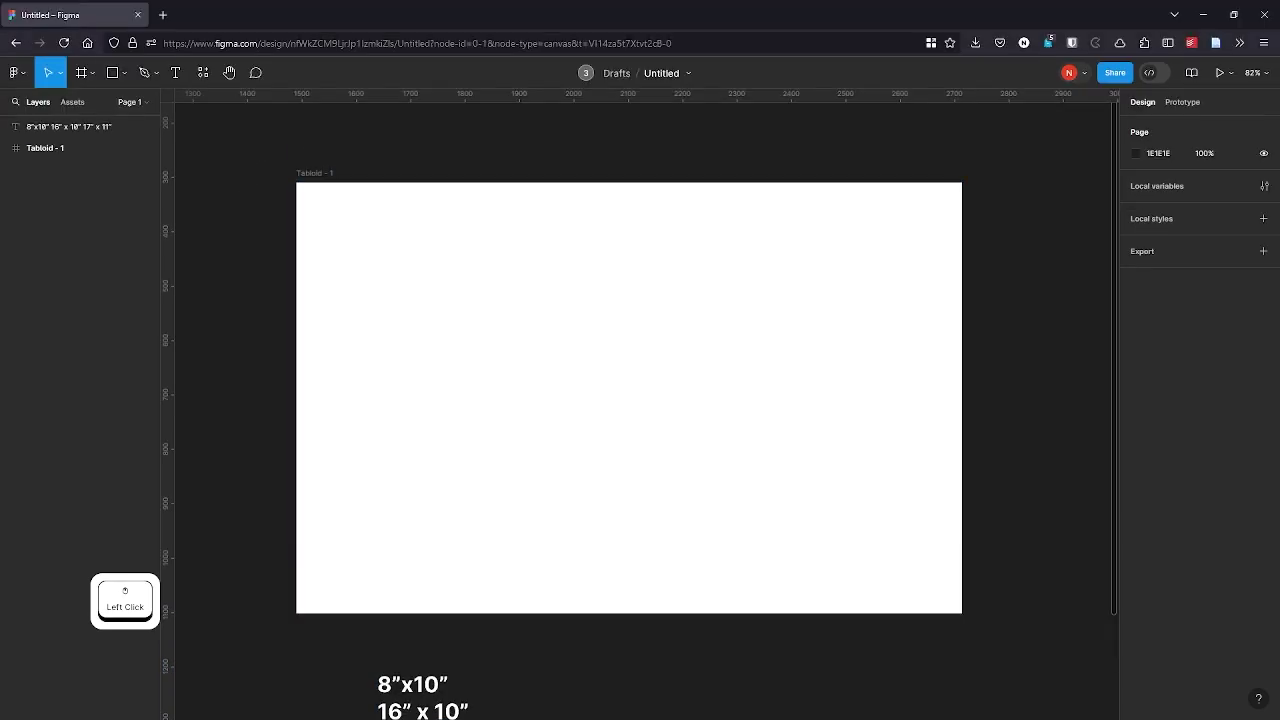
Draw a rectangle about 411 by 271 near the upper-left corner of the Tabloid frame
left_click(124, 16)
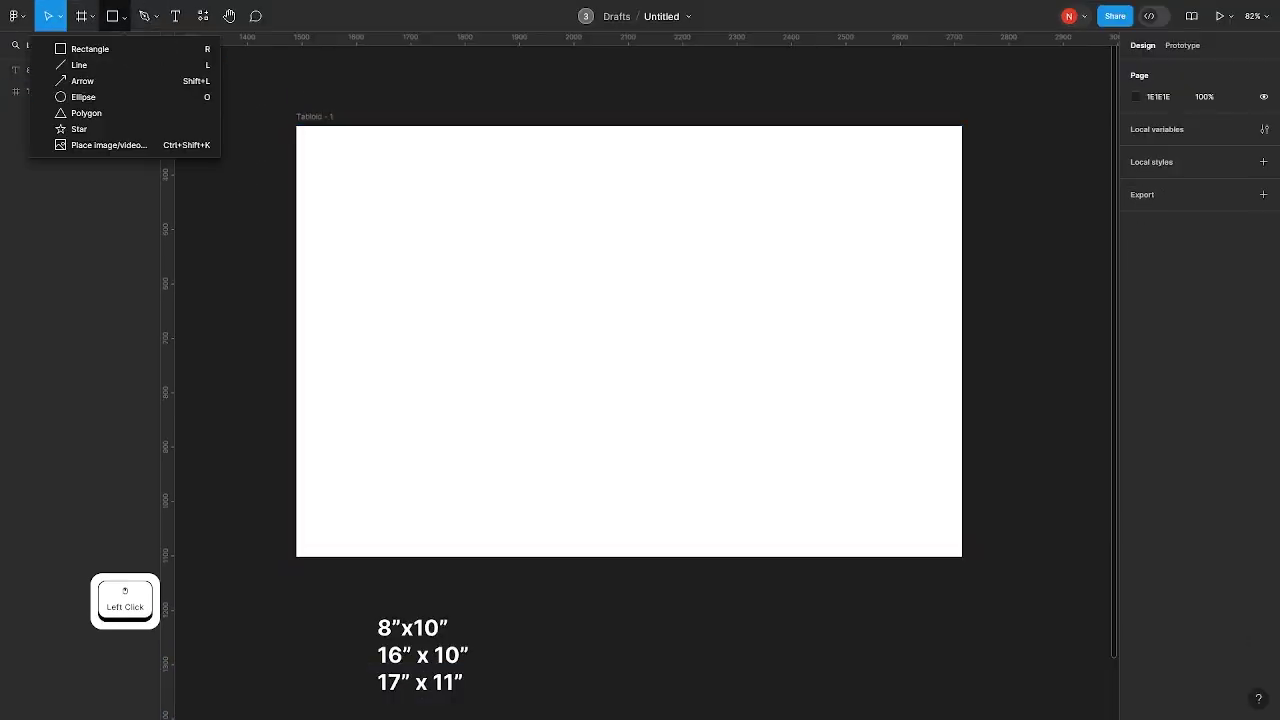
left_click(100, 49)
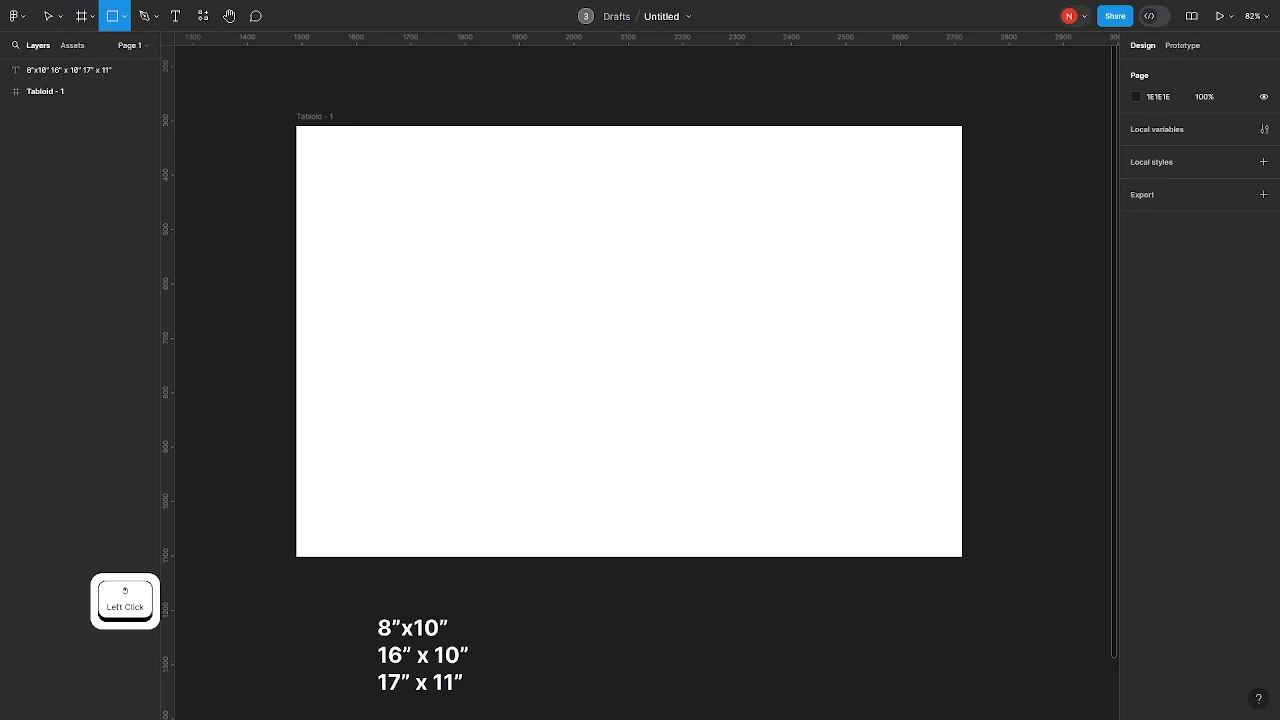
scroll(630, 340, "up", 3)
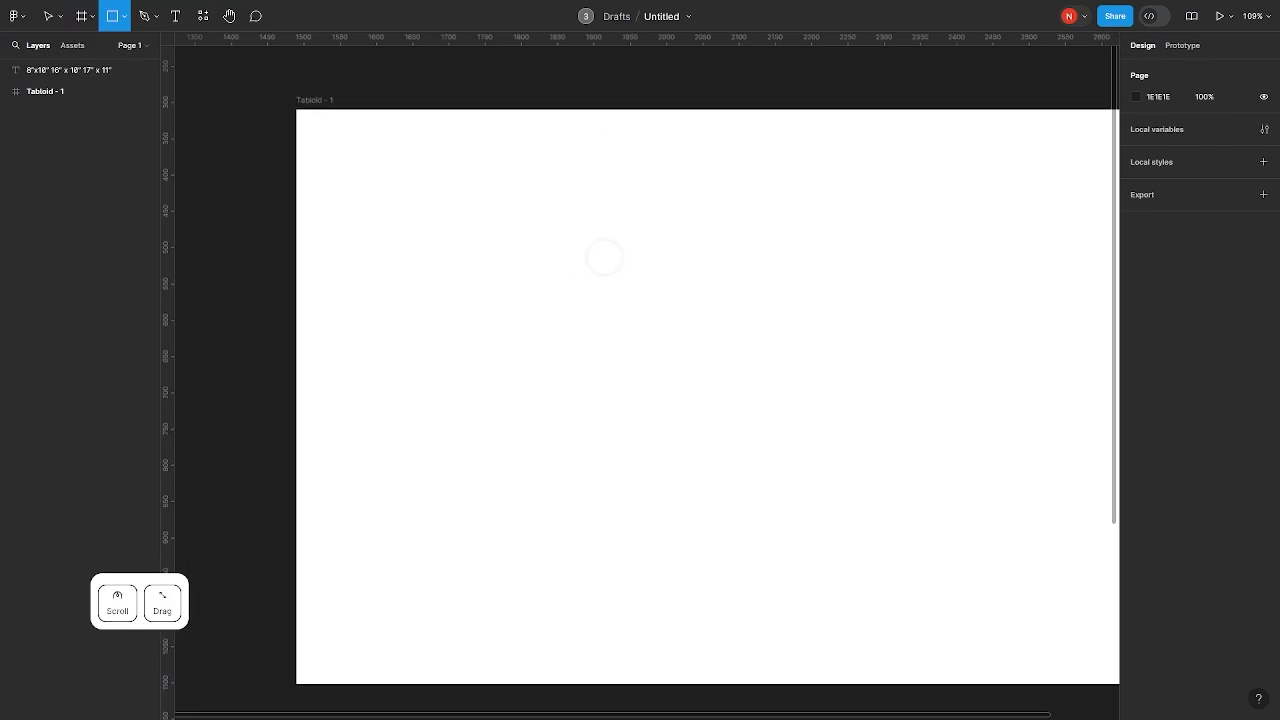
mouse_move(366, 174)
left_mouse_down()
mouse_move(666, 332)
mouse_move(665, 371)
left_mouse_up()
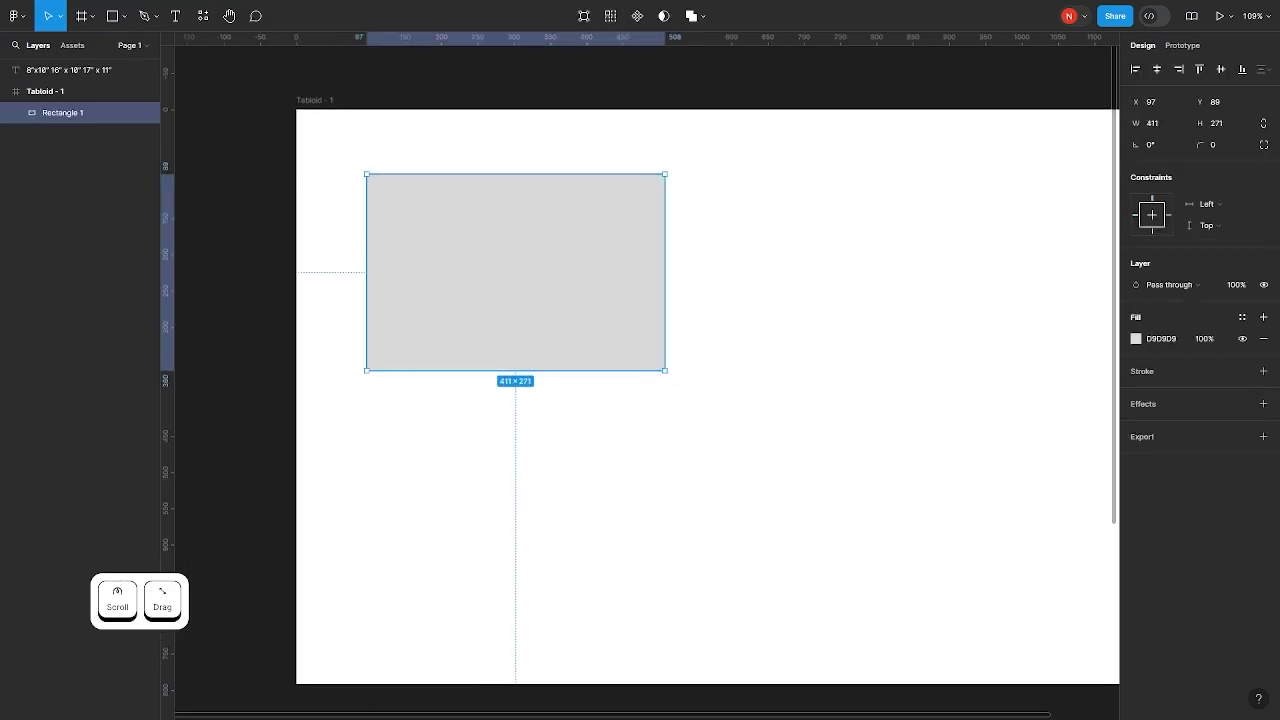
left_click(423, 129)
left_click(491, 257)
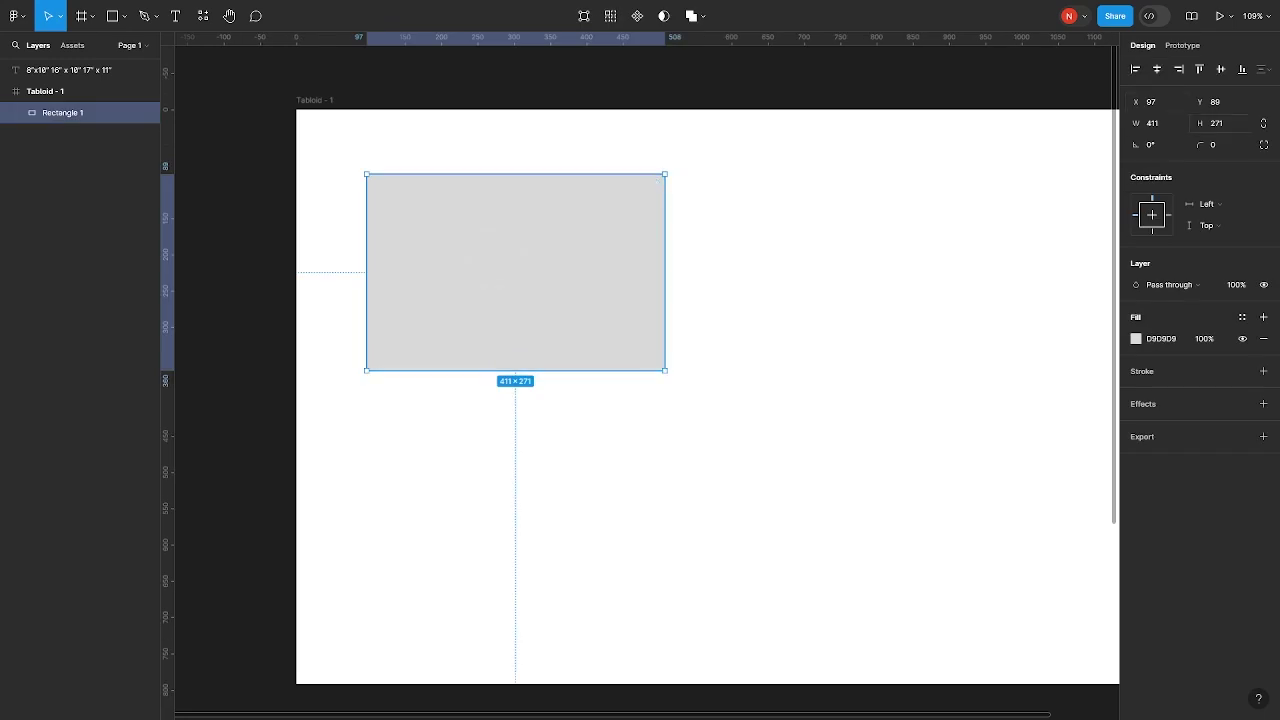
Set the rectangle's width to 72 and move it flush against the left edge of the Tabloid frame
left_click(1158, 127)
left_click(1158, 124)
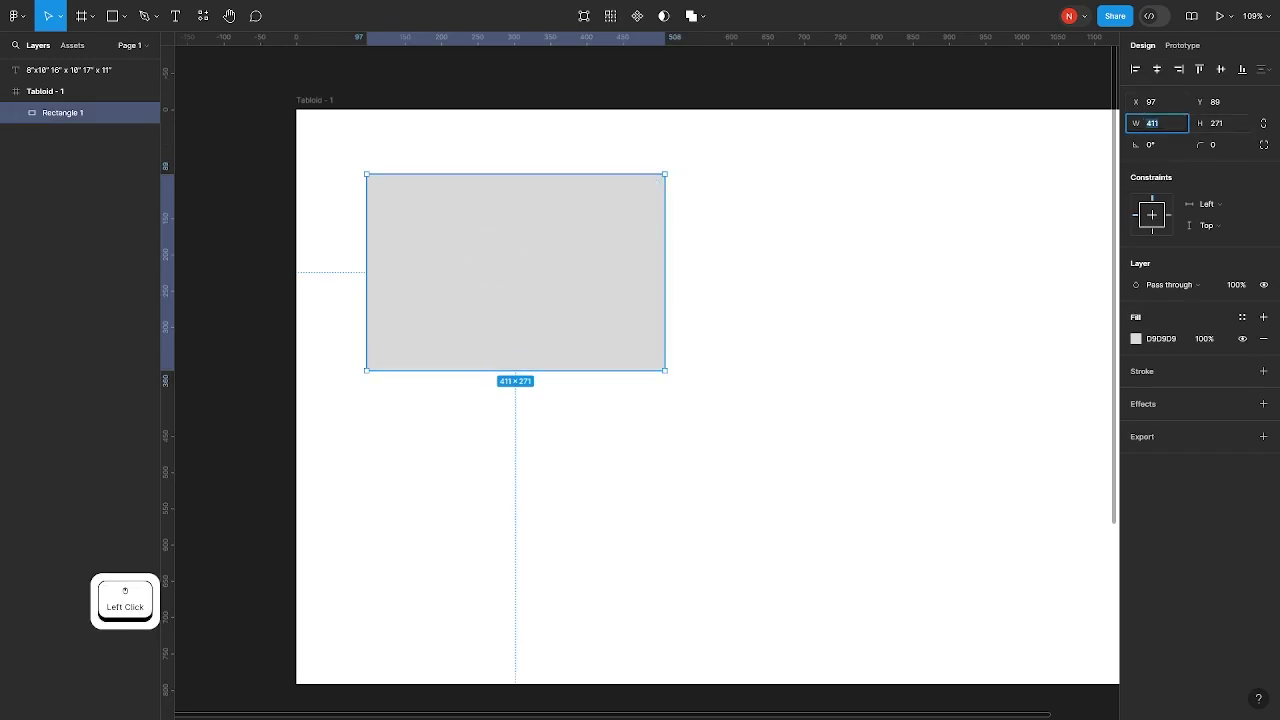
type("72")
key("Return")
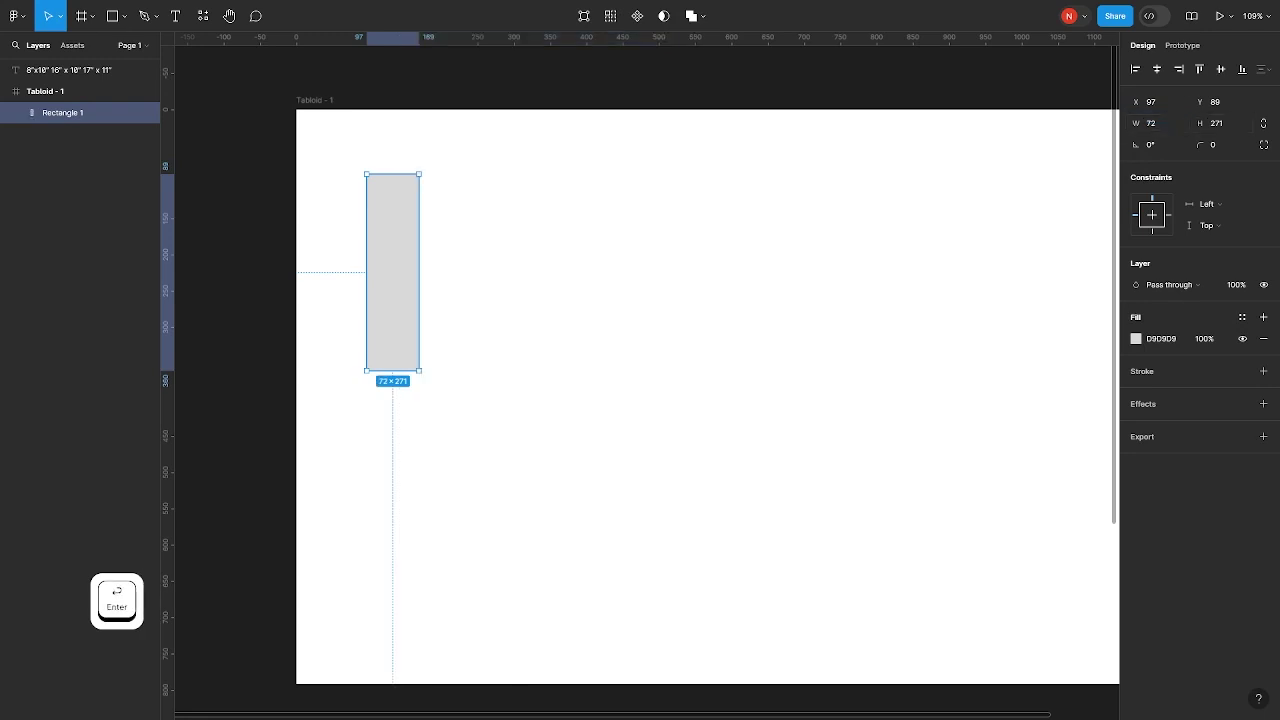
left_click_drag(386, 218, 325, 211)
scroll(448, 218, "down", 3)
scroll(505, 243, "right", 2)
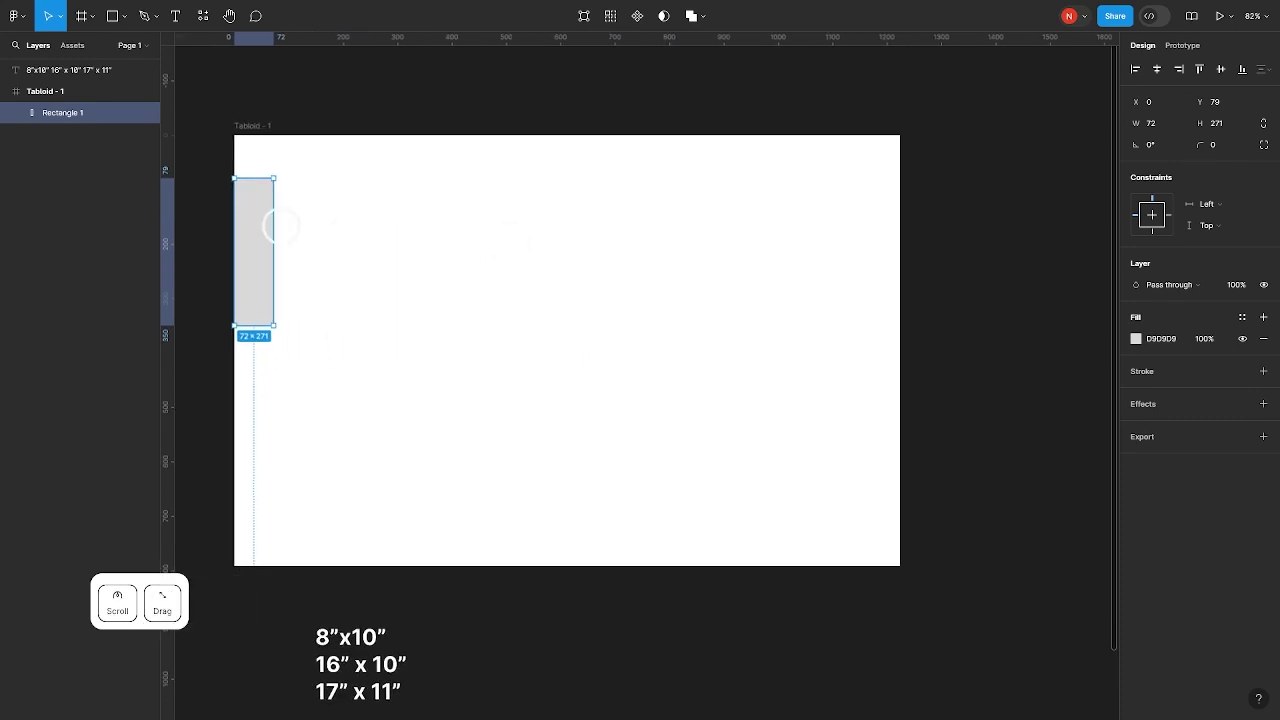
Halve the rectangle's width with the expression 72/2, making it 36 wide
left_click_drag(286, 217, 908, 366)
left_click(80, 112)
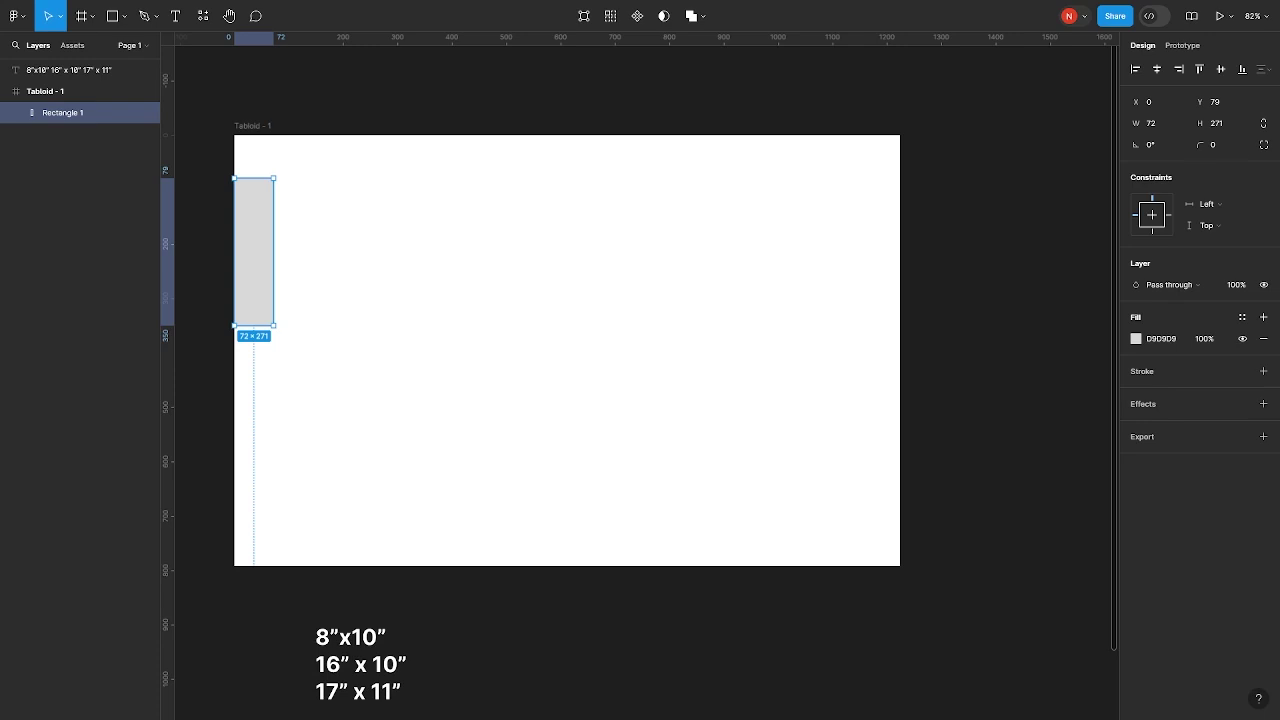
left_click(1157, 123)
type("/")
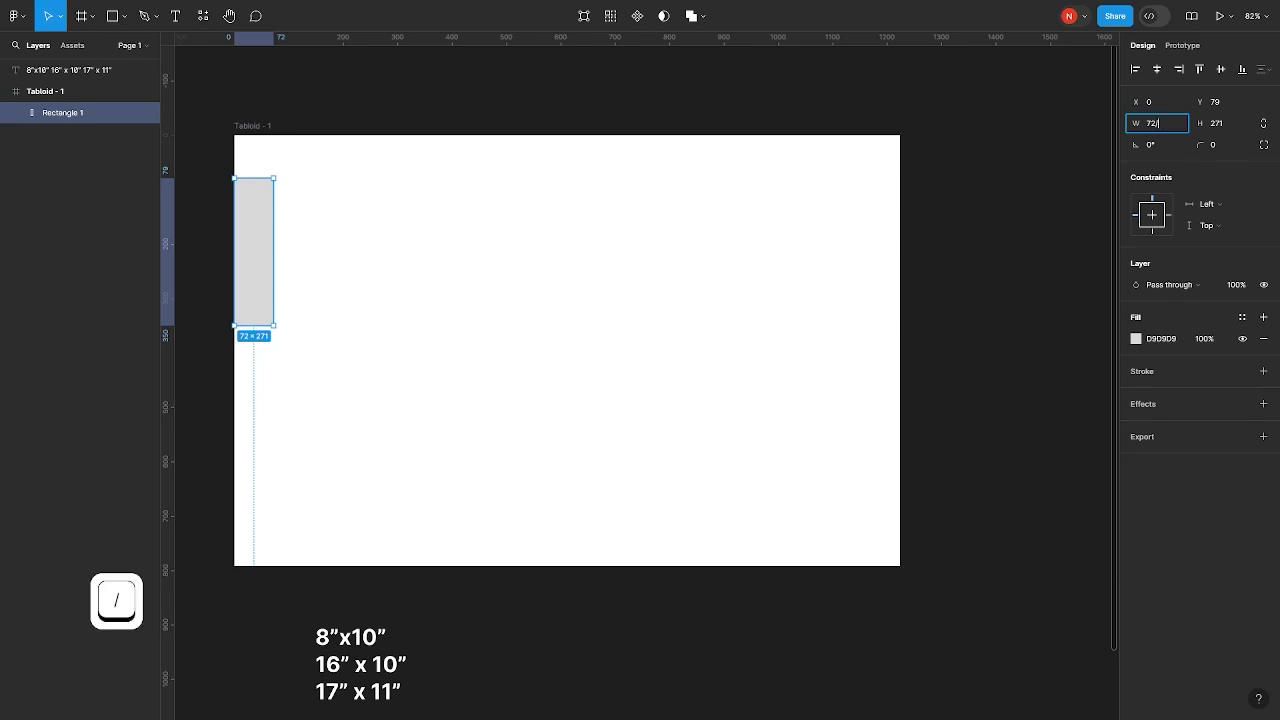
type("2")
key("Return")
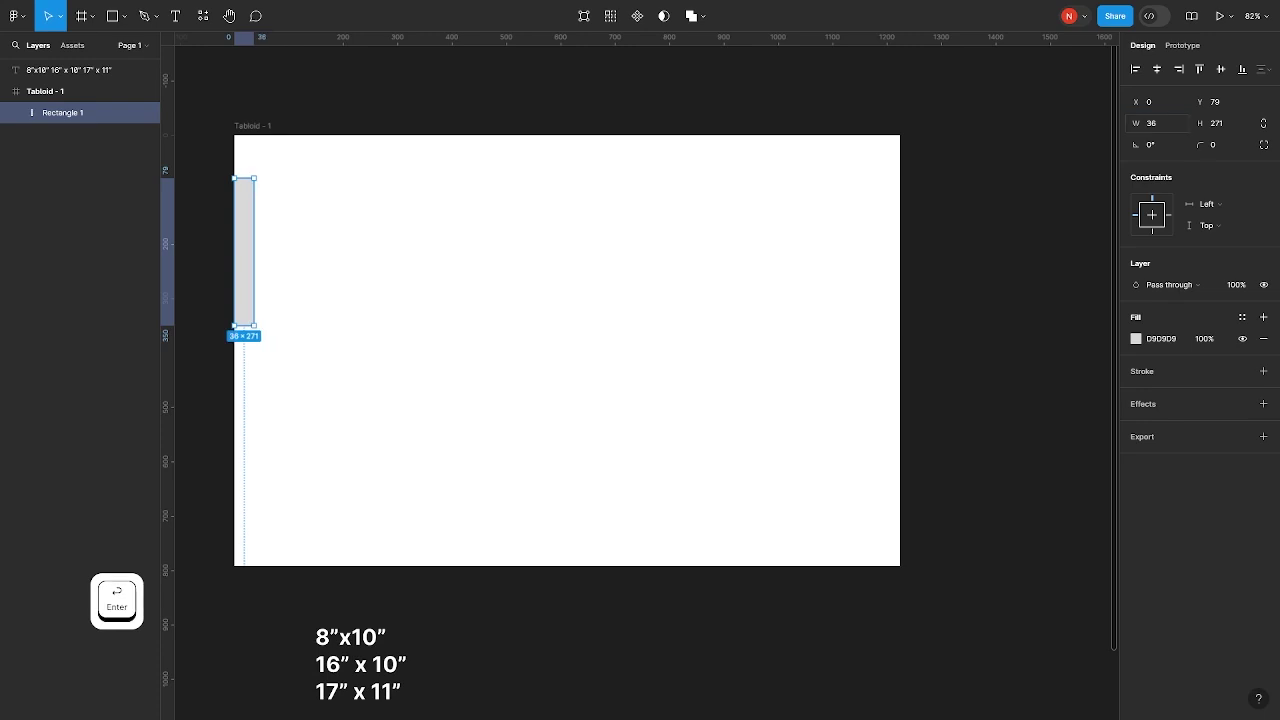
Shift the rectangle up along the frame's left edge to Y 67 and place a vertical guide on its inner edge
left_click(1000, 350)
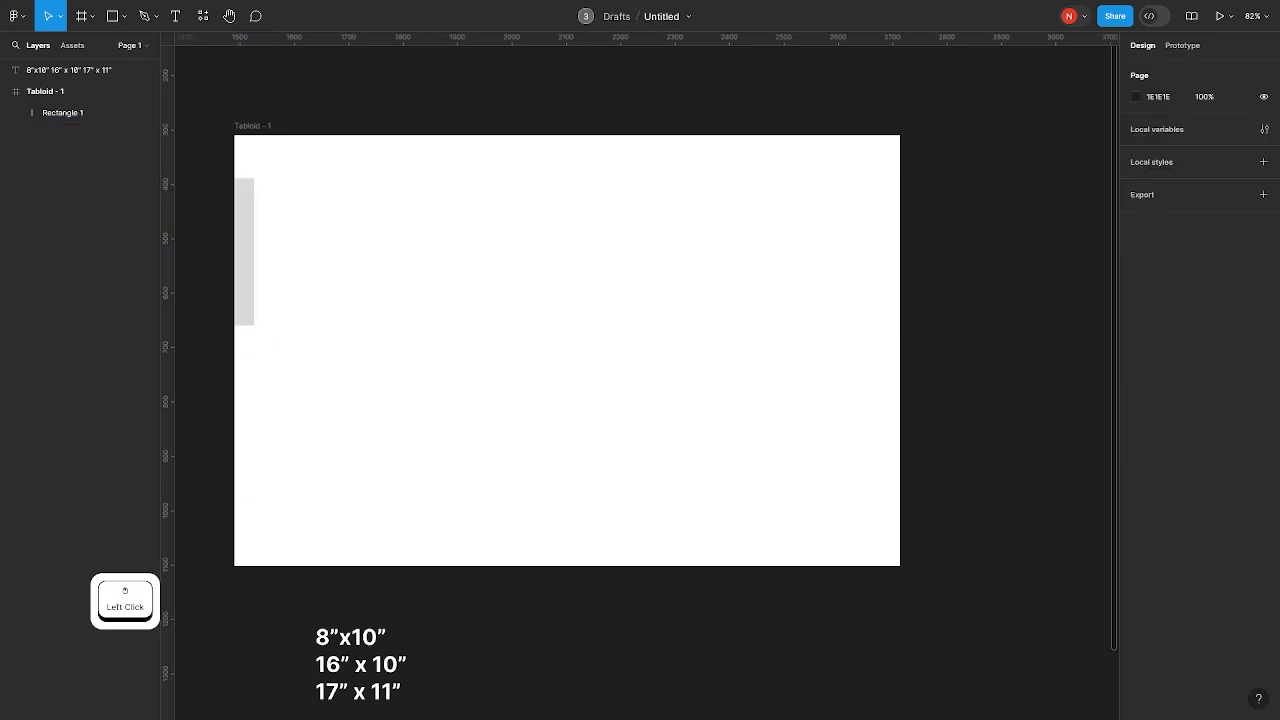
scroll(236, 159, "up", 5)
left_click(246, 240)
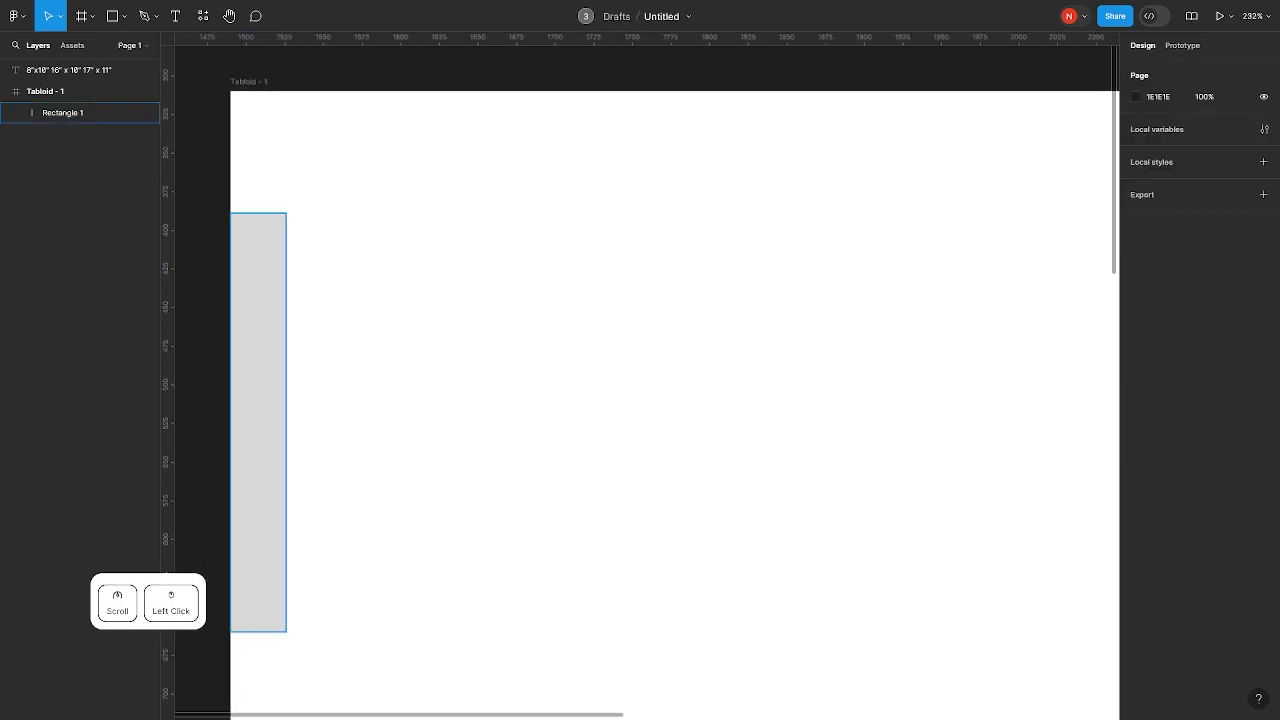
left_click_drag(261, 299, 260, 266)
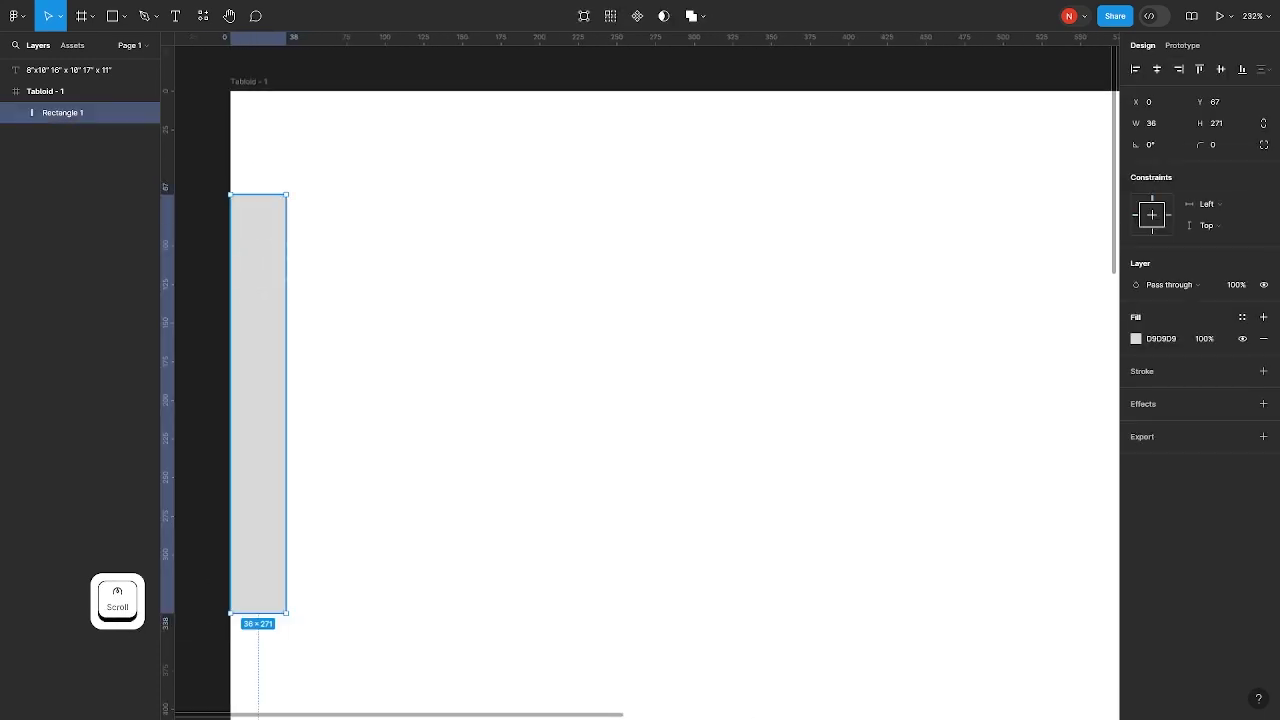
scroll(239, 277, "up", 5)
scroll(219, 280, "down", 5)
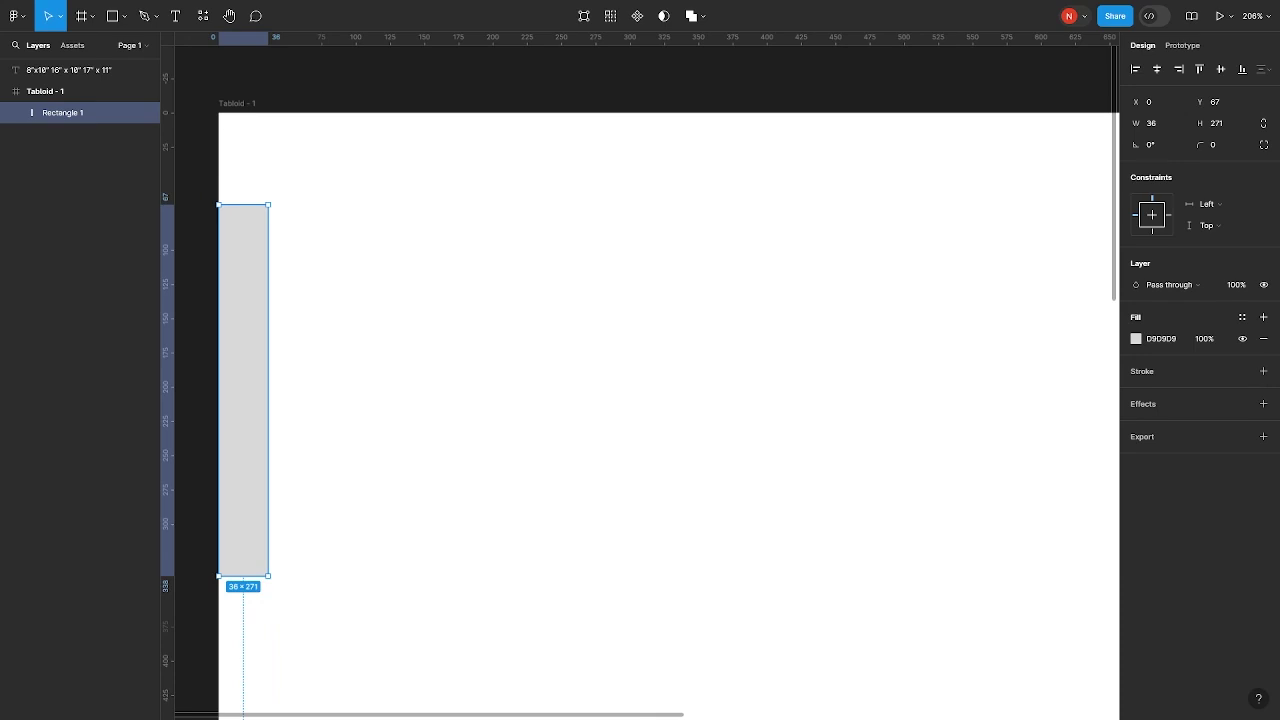
left_click_drag(171, 193, 268, 186)
scroll(268, 186, "up", 10)
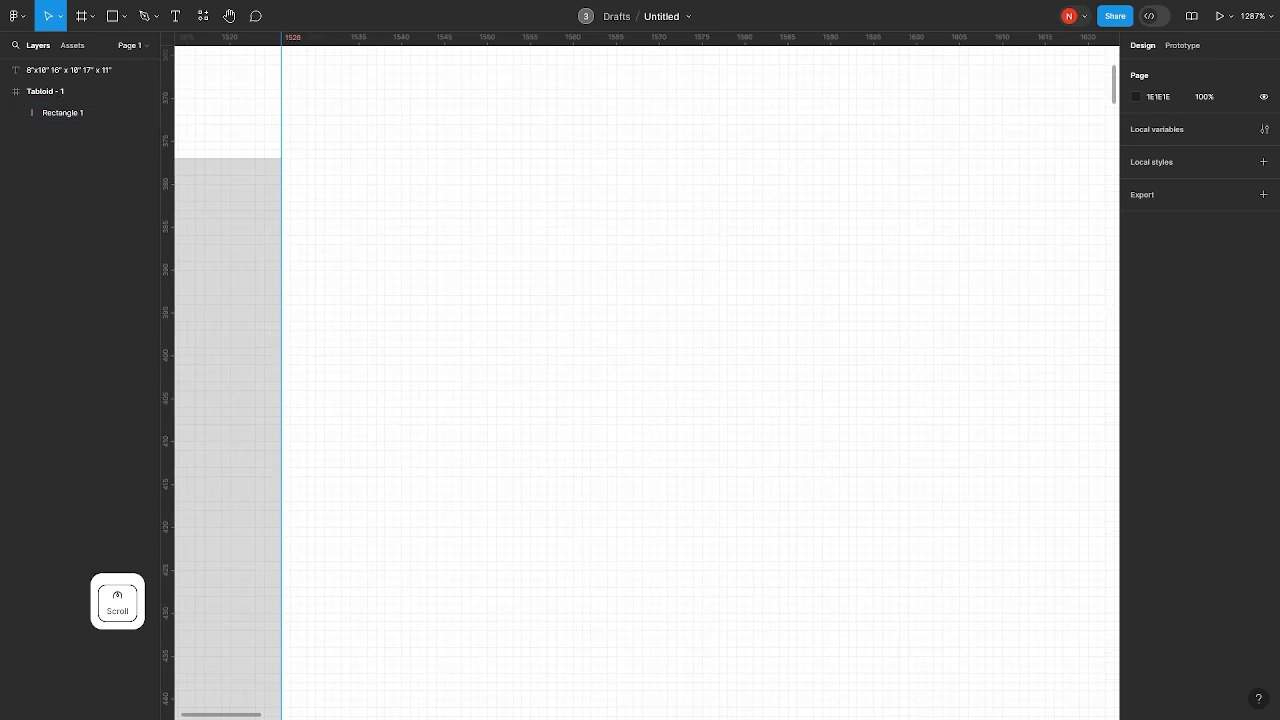
scroll(282, 175, "down", 10)
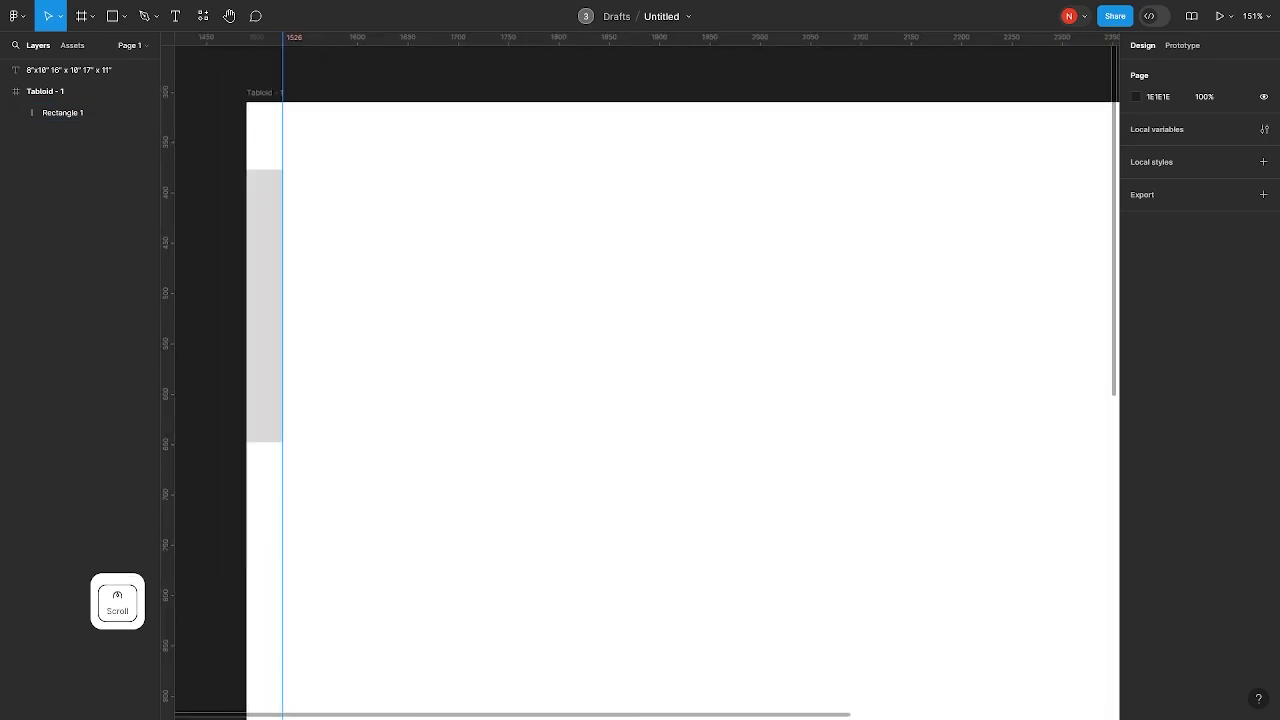
scroll(423, 214, "down", 4)
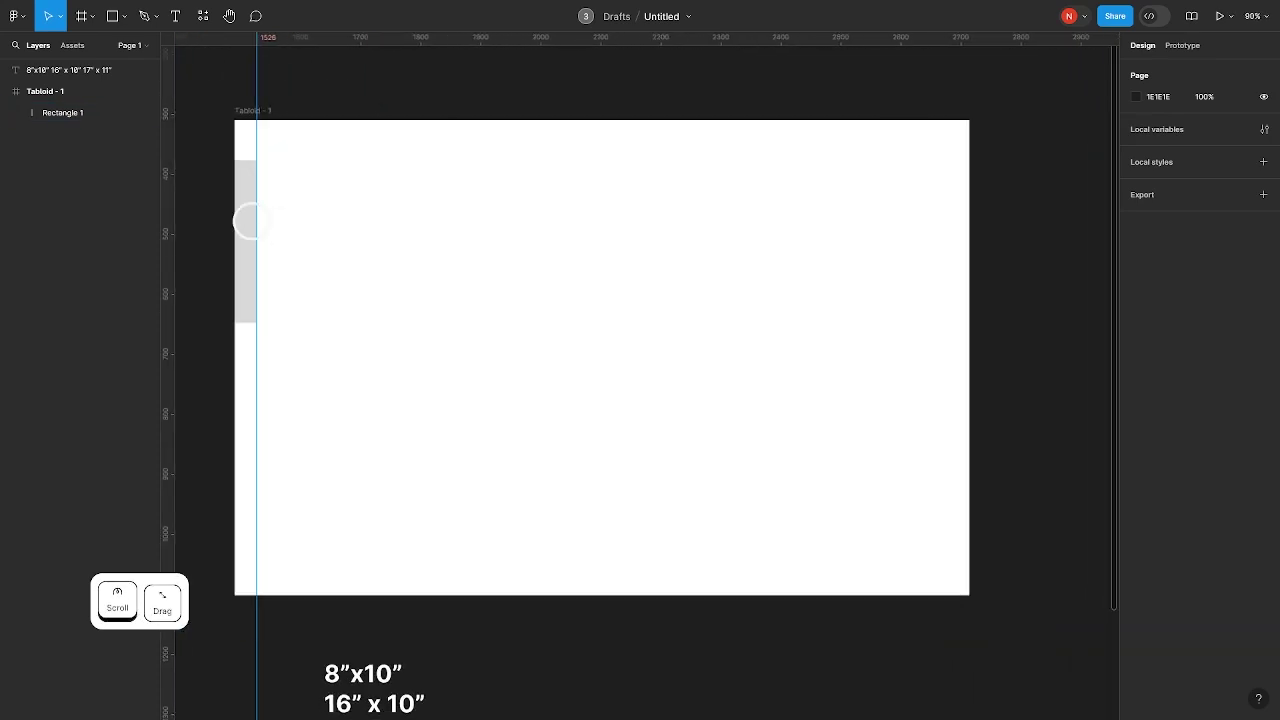
Move the rectangle flush against the frame's right edge and place a vertical guide on its inner edge
left_click(244, 222)
left_click_drag(785, 308, 962, 283)
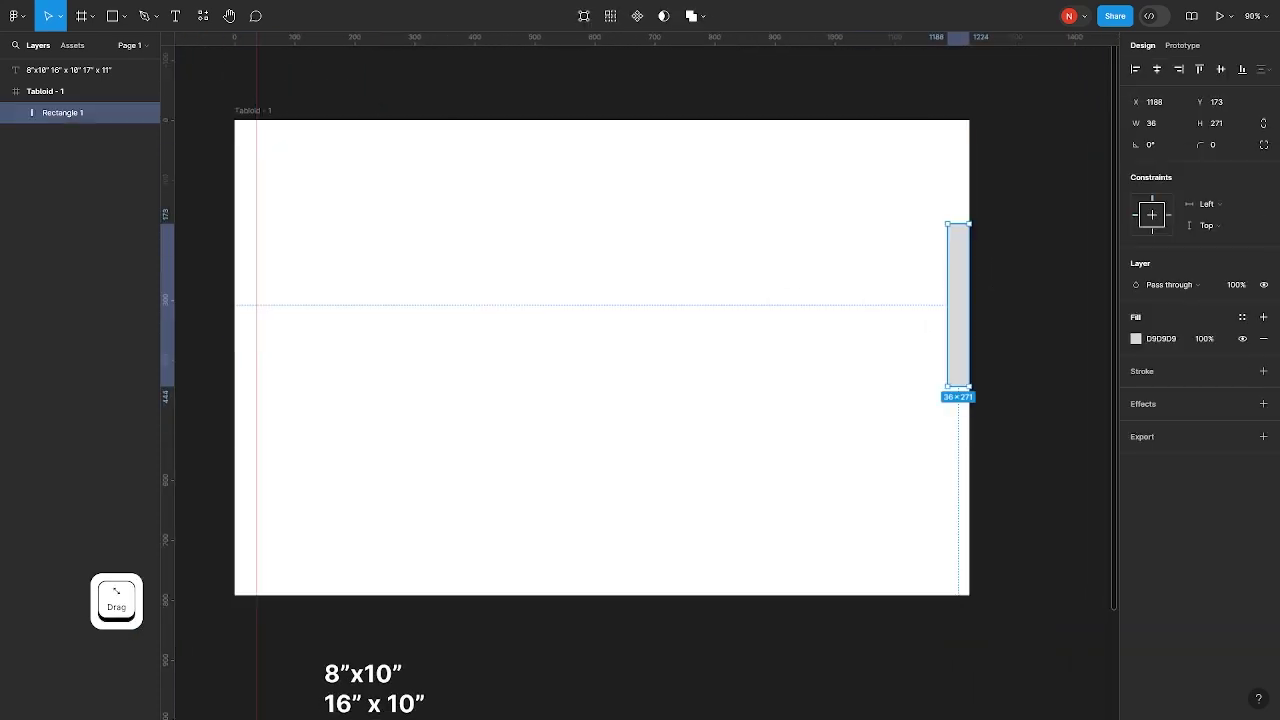
scroll(985, 240, "up", 5)
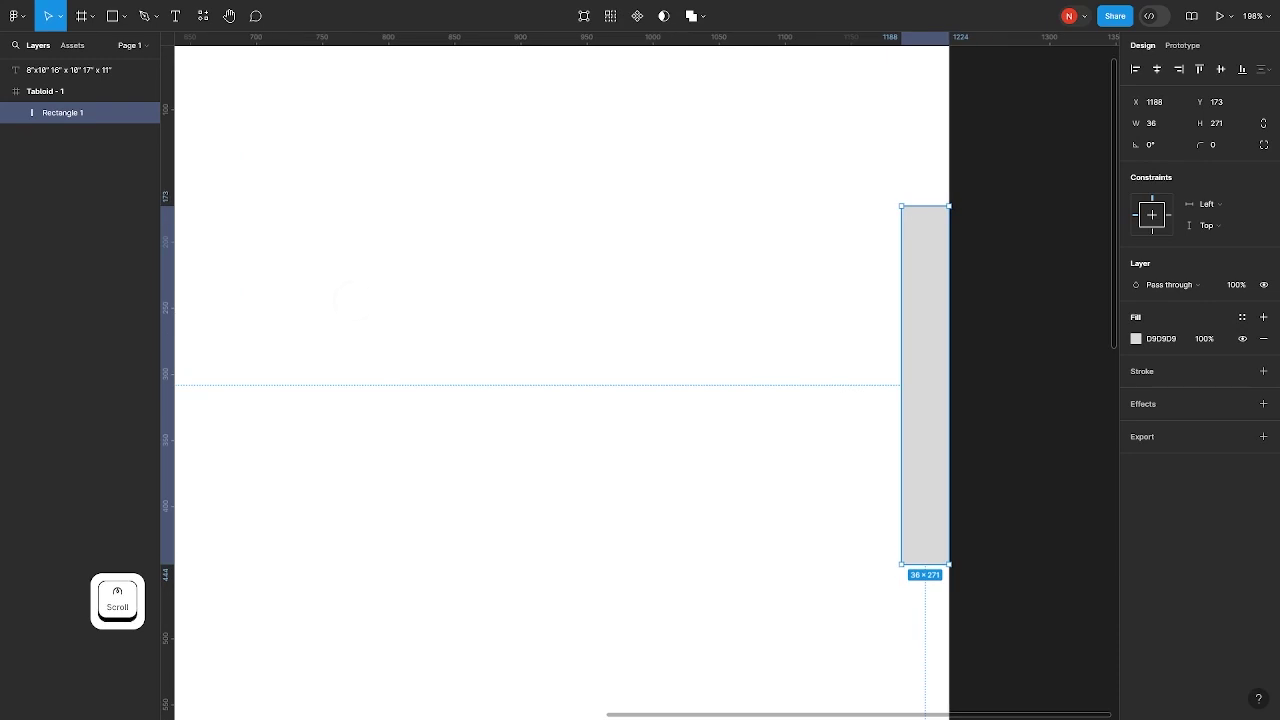
left_click_drag(167, 290, 903, 286)
scroll(897, 378, "down", 5)
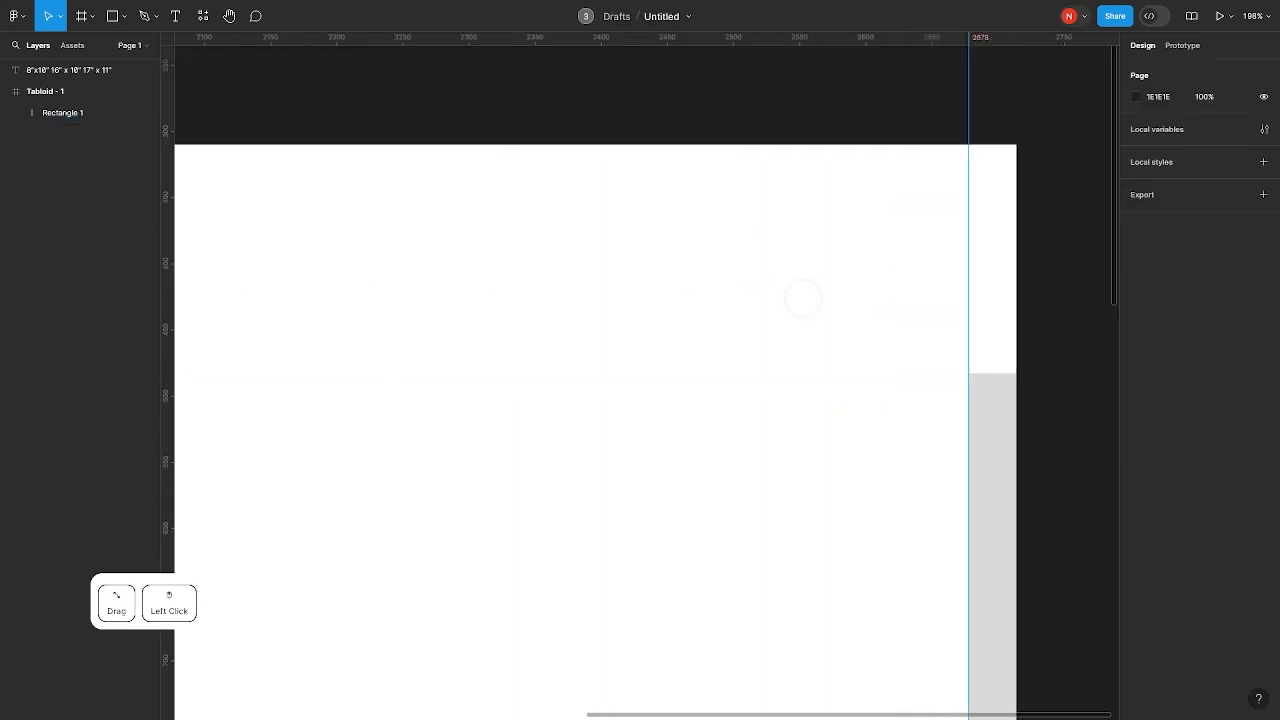
Rotate the rectangle to -90° and move it flush against the frame's top edge at Y 0
left_click_drag(894, 374, 580, 290)
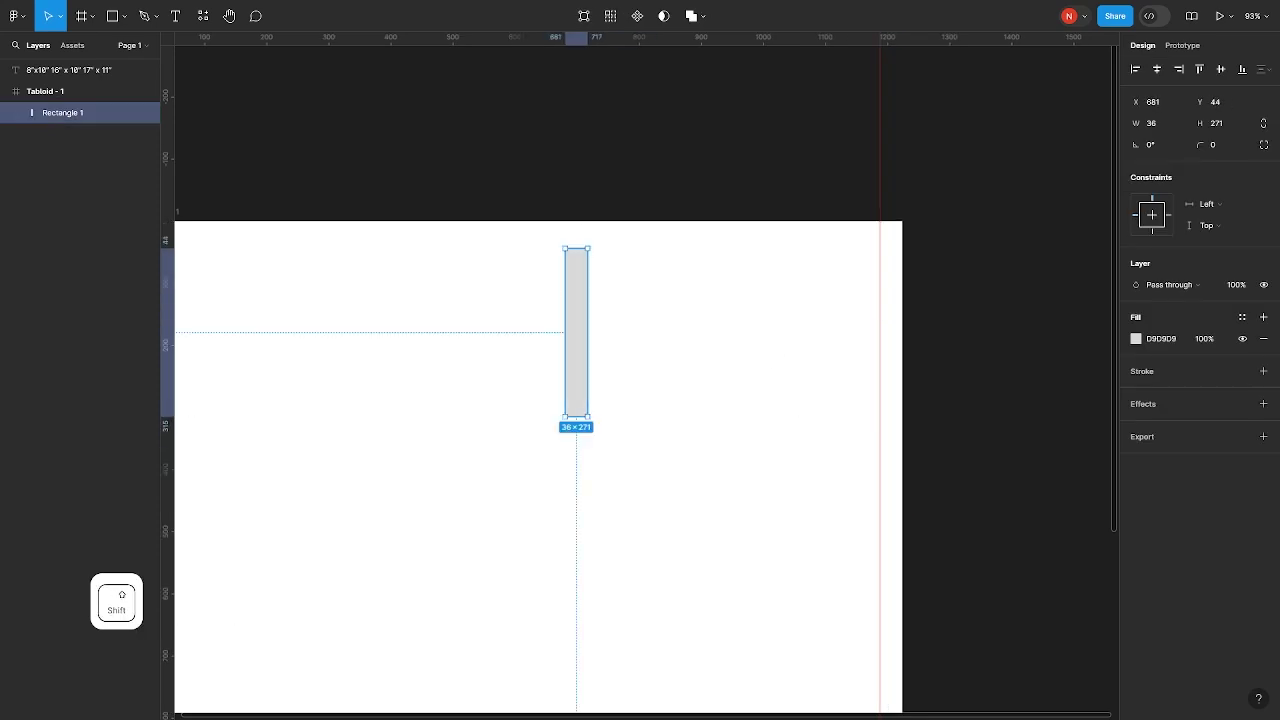
left_click_drag(600, 430, 700, 362)
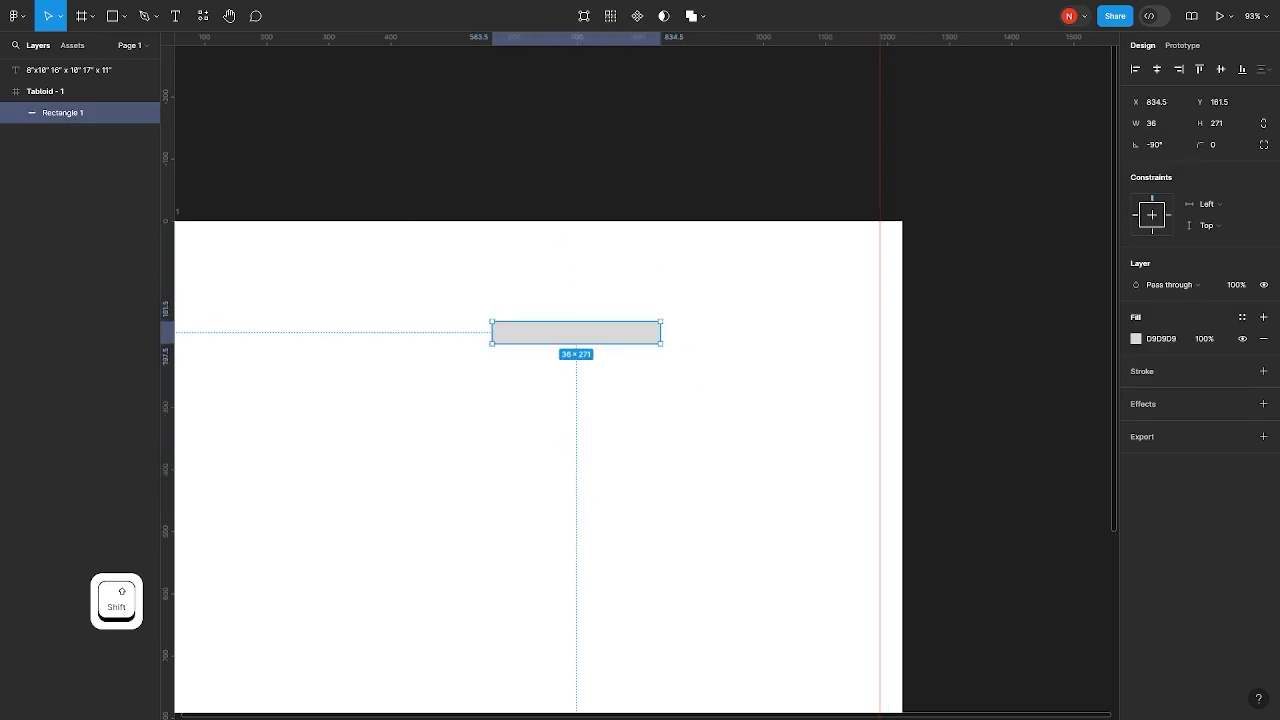
left_click_drag(603, 325, 611, 229)
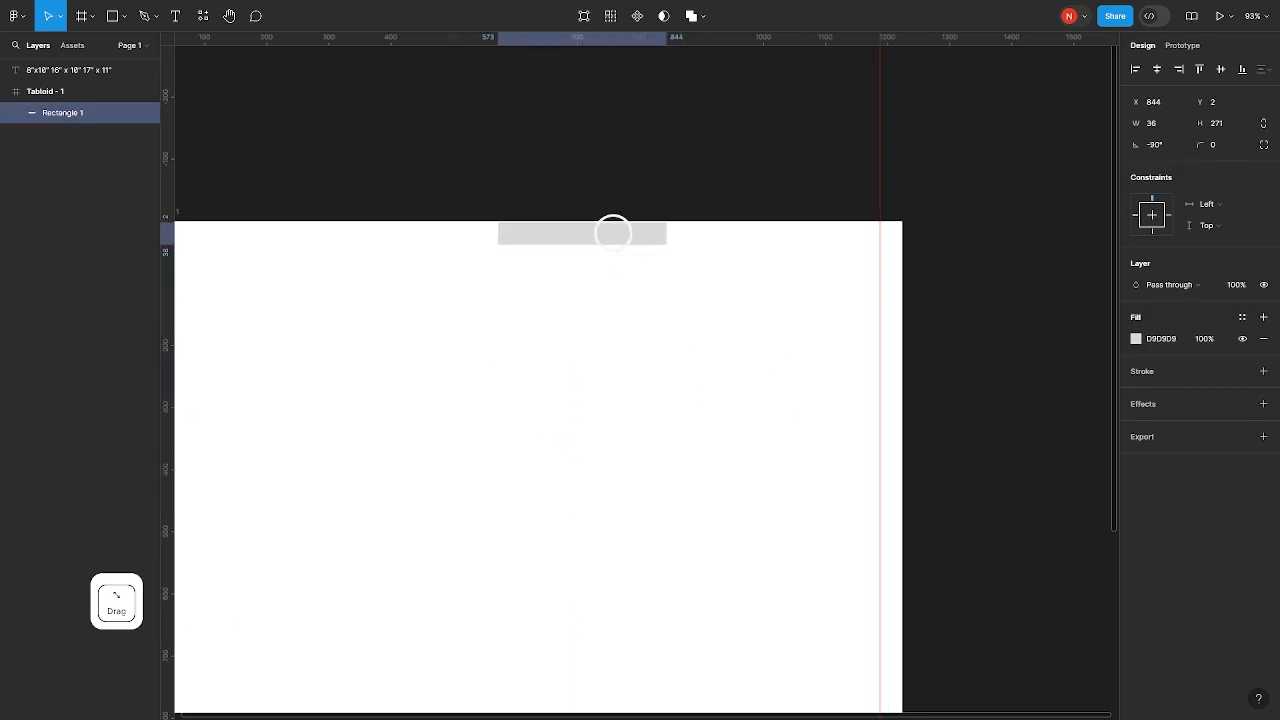
scroll(590, 230, "up", 2)
scroll(563, 212, "up", 4)
left_click_drag(546, 268, 550, 266)
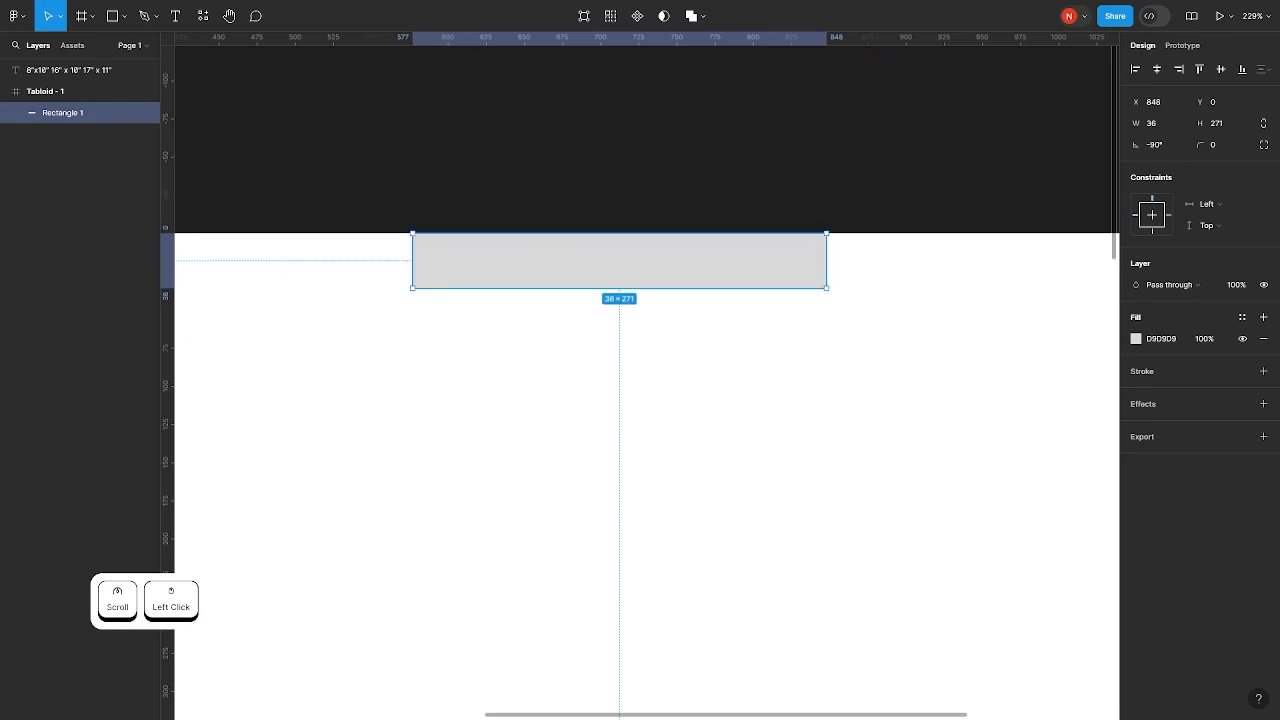
Place a horizontal guide along the lower edge of the rotated rectangle at the top of the frame
left_click_drag(557, 38, 571, 290)
scroll(456, 284, "up", 5)
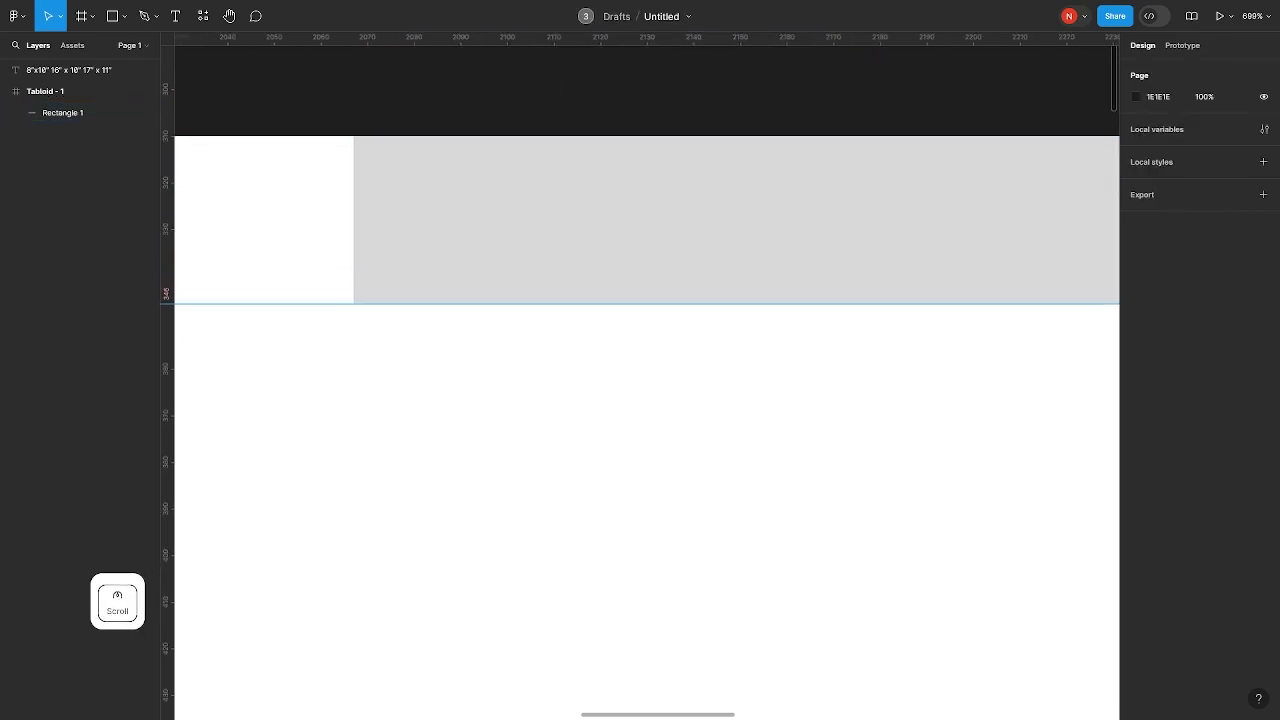
scroll(456, 284, "down", 2)
scroll(495, 311, "down", 10)
scroll(649, 363, "down", 2)
left_click(531, 323)
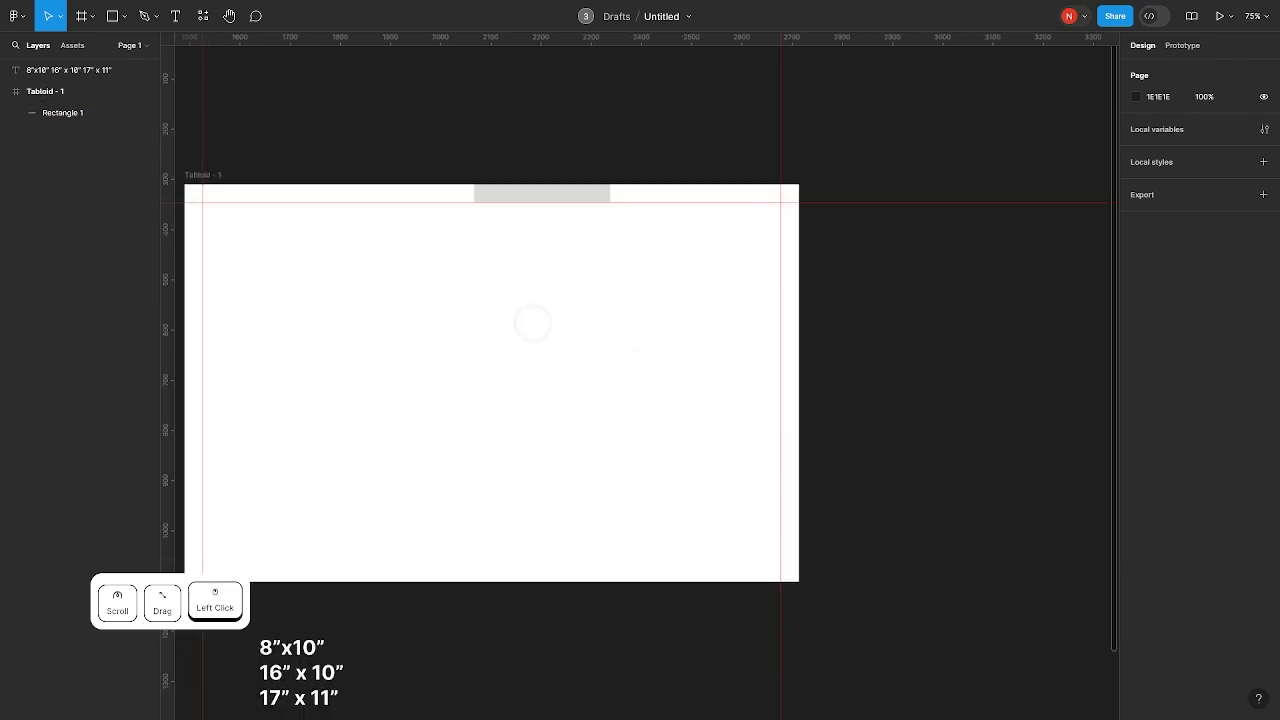
Move the rectangle flush against the frame's bottom edge at Y 756 and place a horizontal guide on its upper edge
left_click_drag(545, 195, 500, 586)
scroll(508, 586, "up", 7)
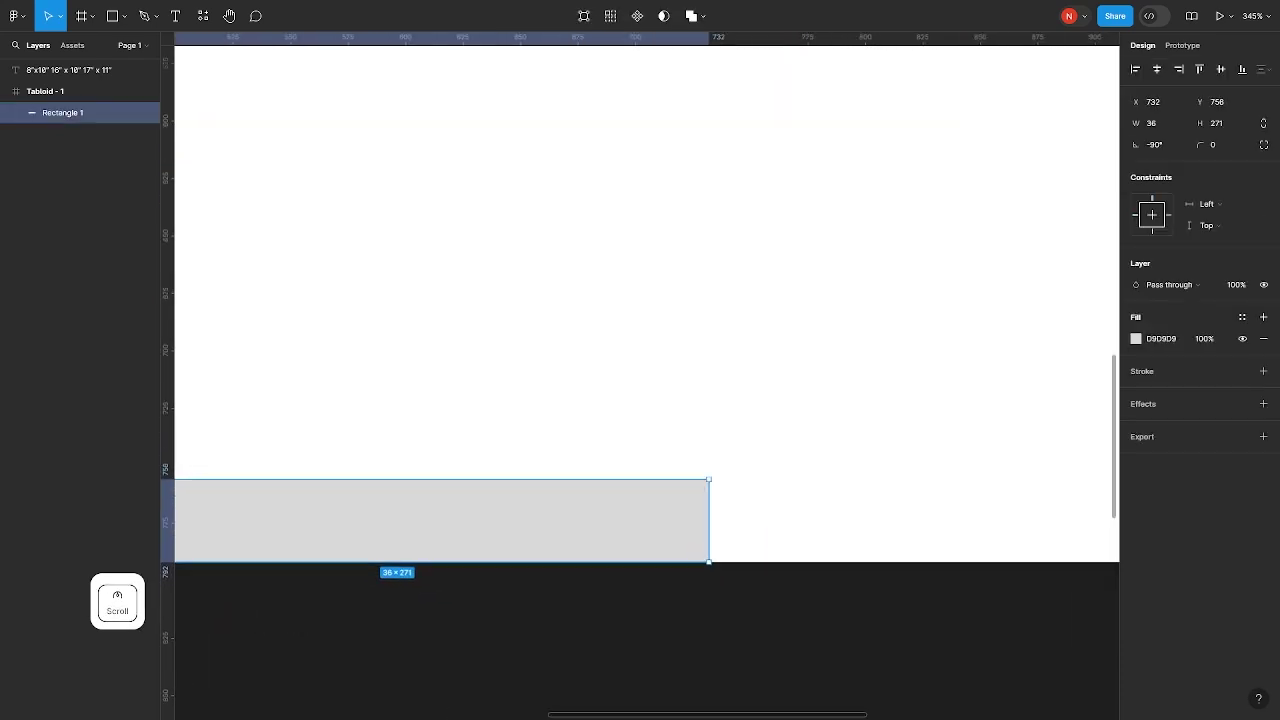
left_click(512, 31)
left_click_drag(512, 31, 570, 490)
Delete the measuring rectangle at the bottom of the frame, keeping the four margin guides
left_click(601, 517)
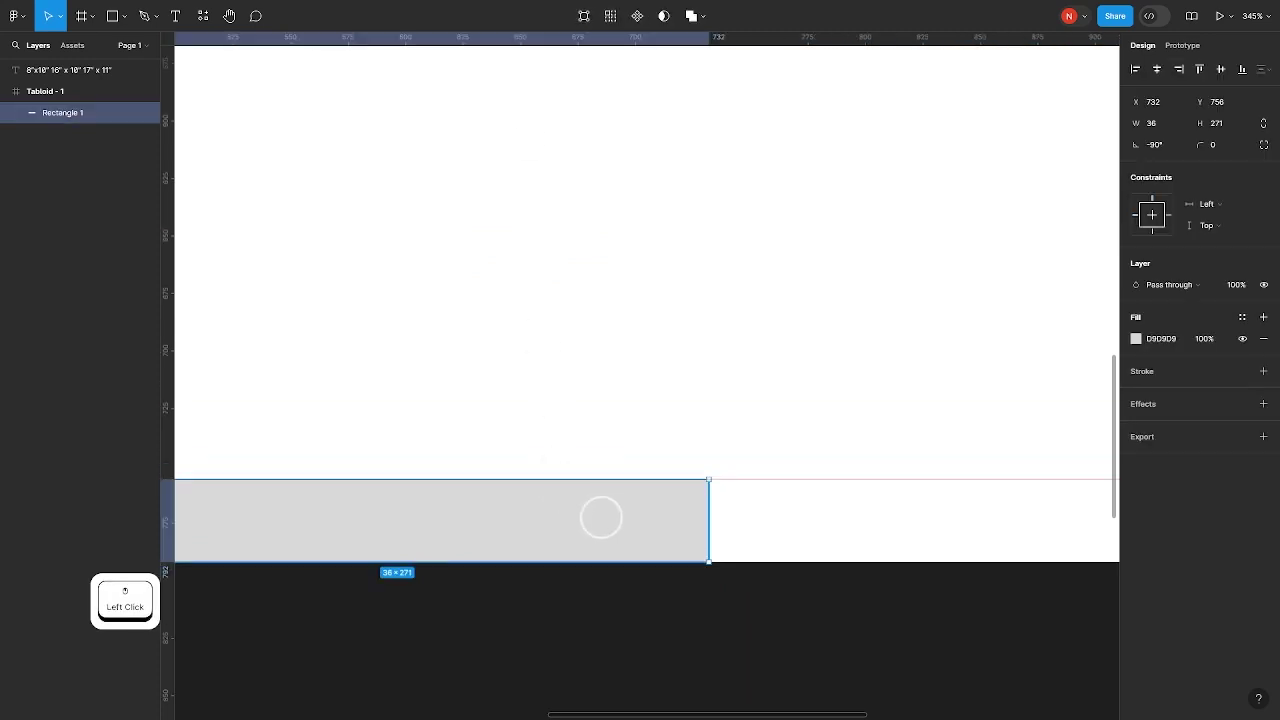
key("BackSpace")
scroll(605, 404, "down", 8)
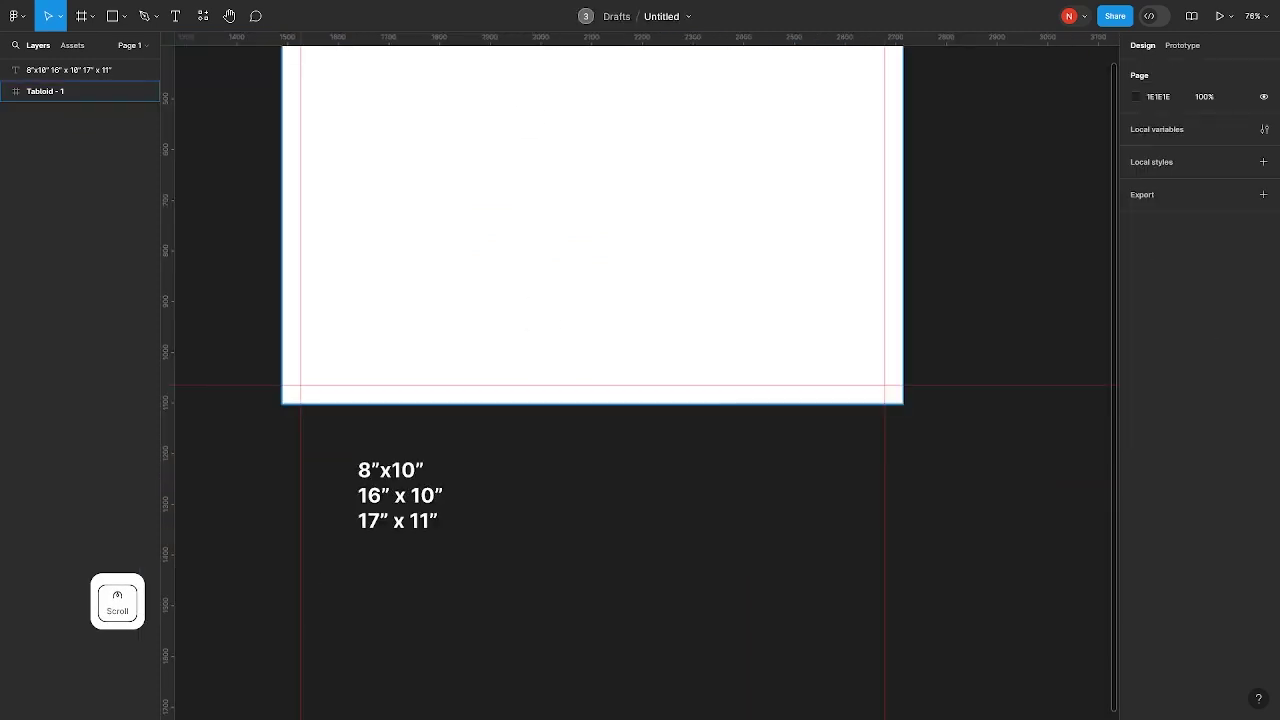
left_click(605, 404)
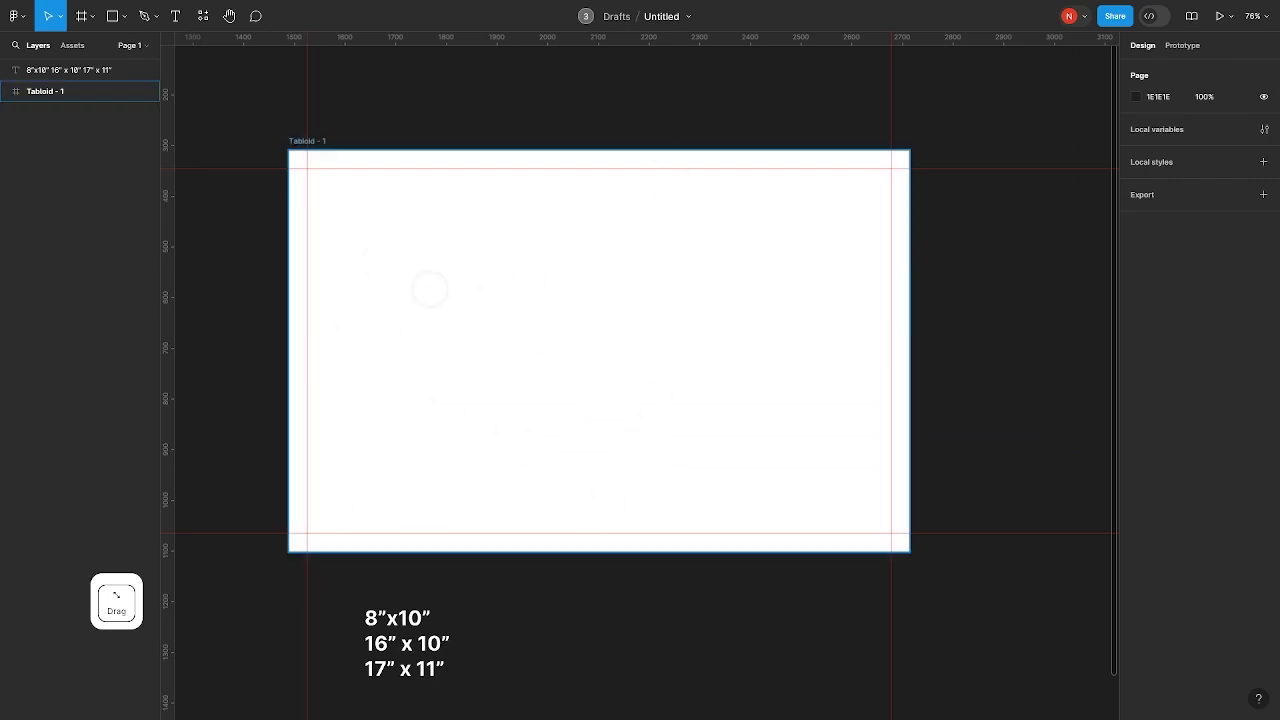
left_click(523, 281)
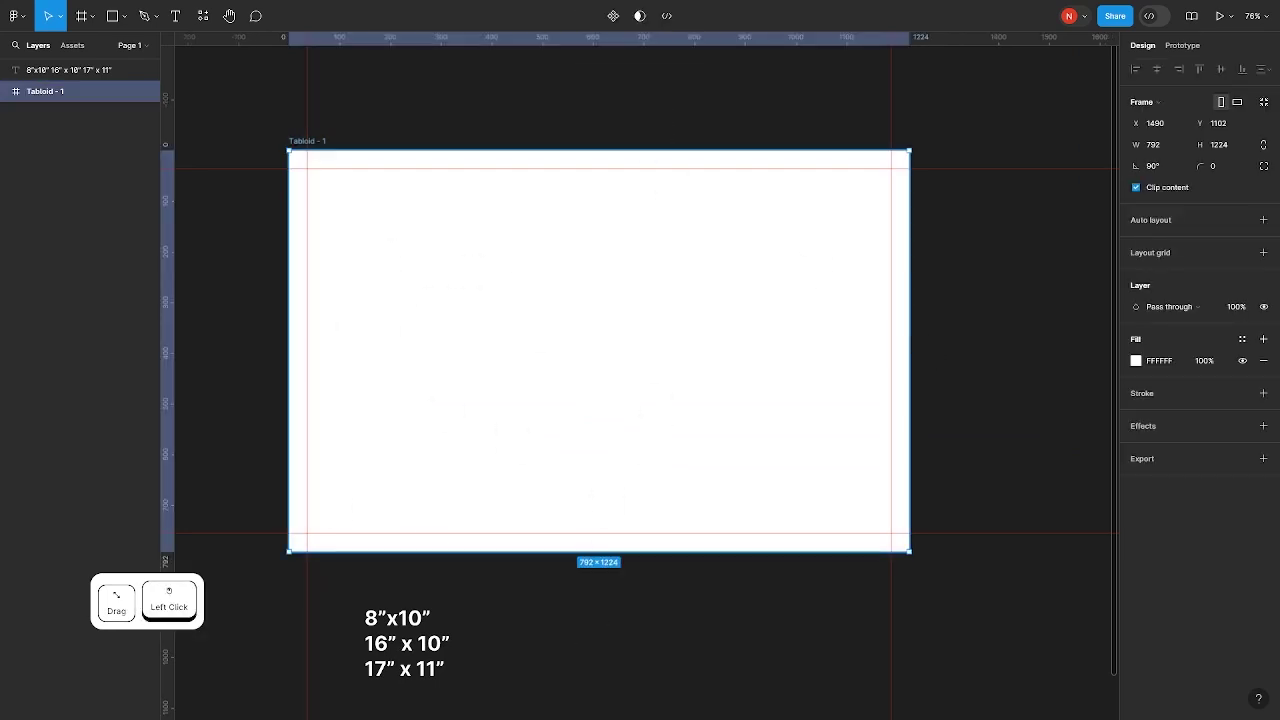
left_click(414, 630)
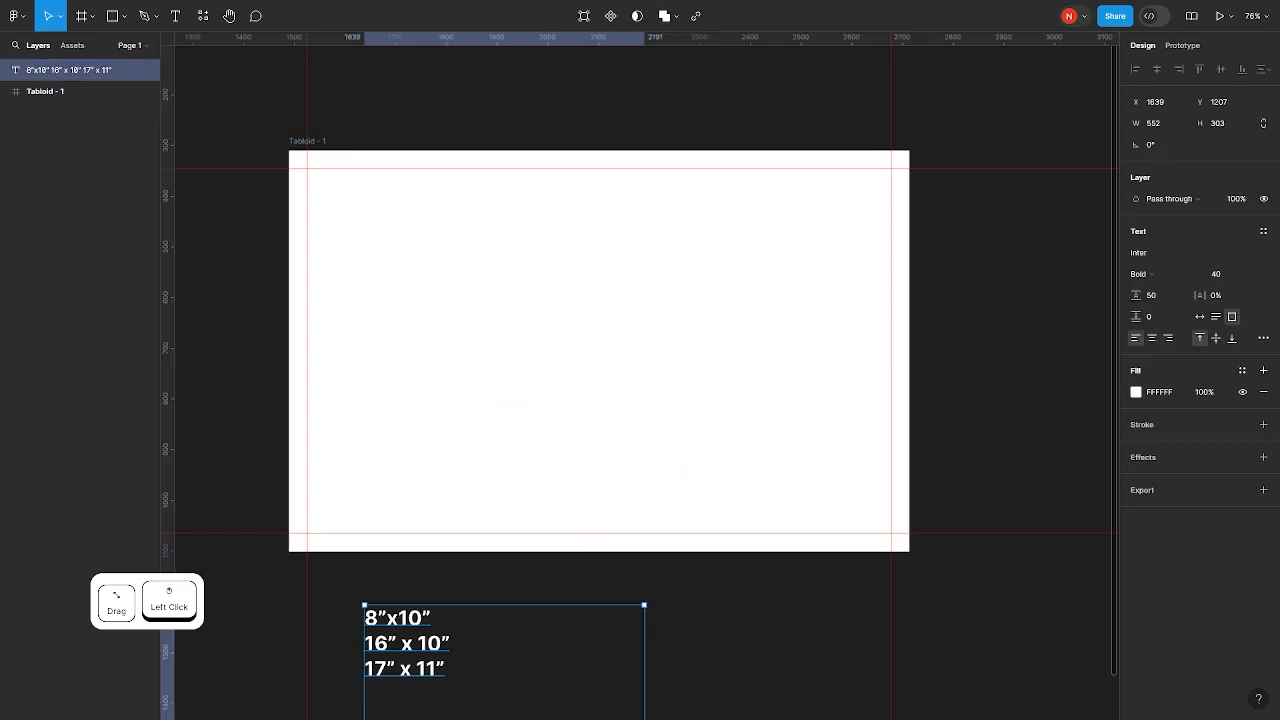
left_click(808, 617)
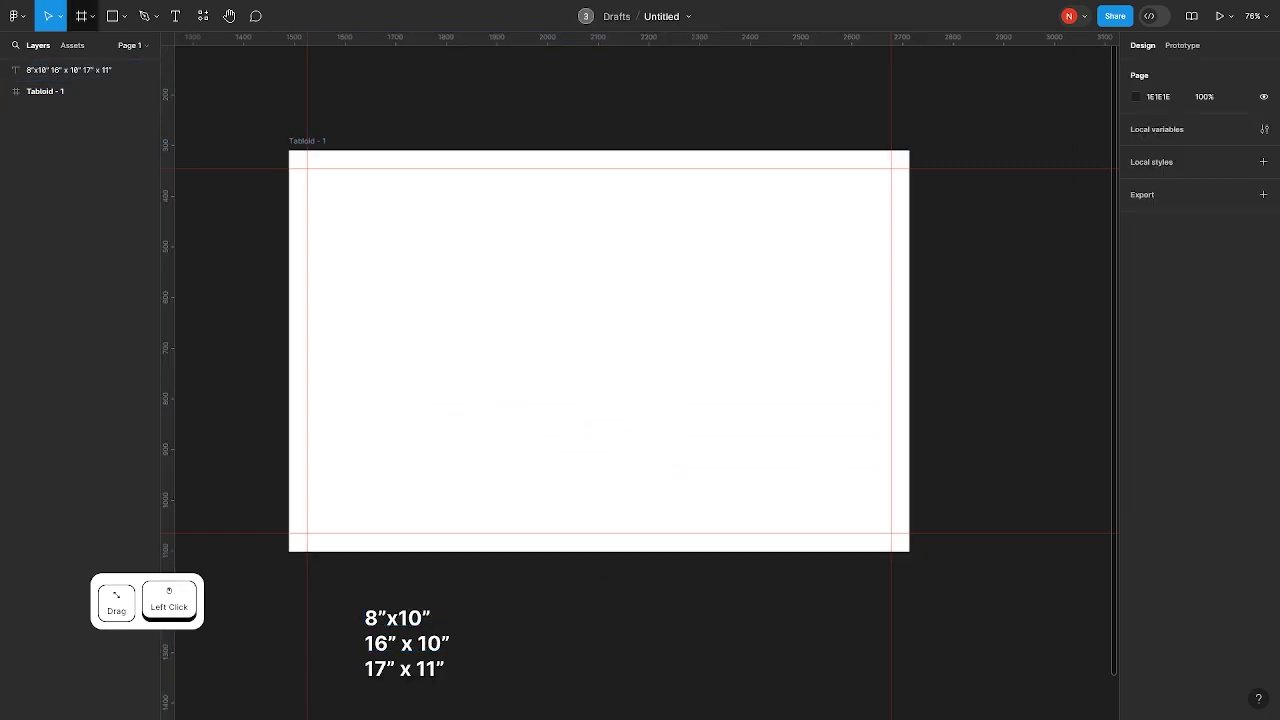
Draw a rectangle about 455 high between the two vertical guides and align its left edge to X 36, making it 1152 wide
key("r")
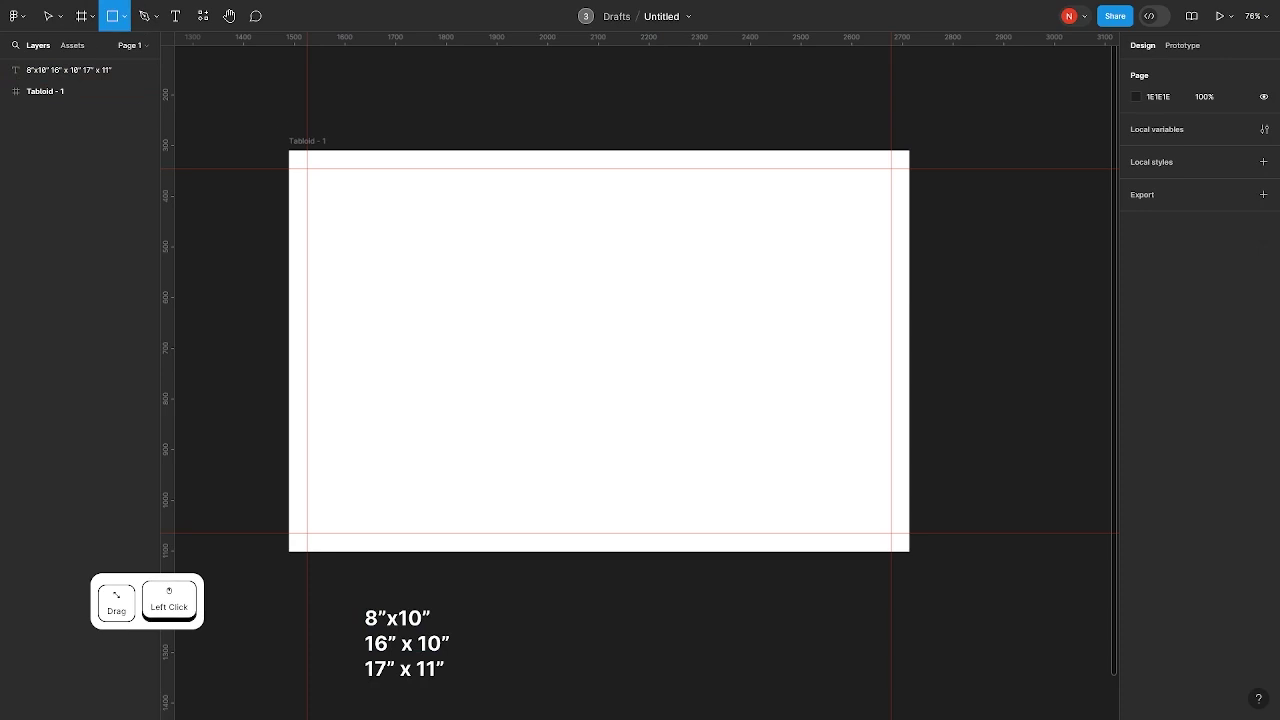
mouse_move(307, 206)
left_mouse_down()
mouse_move(637, 400)
mouse_move(903, 437)
mouse_move(892, 436)
left_mouse_up()
scroll(290, 276, "up", 5)
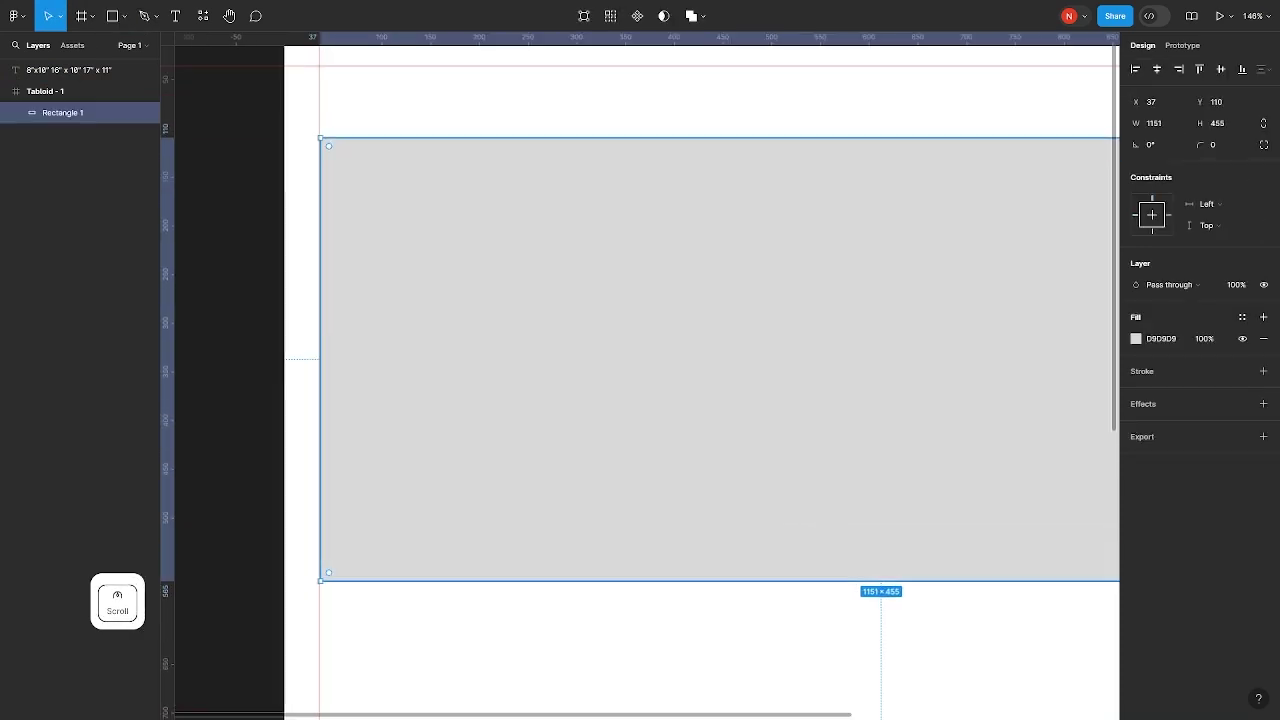
scroll(307, 332, "up", 7)
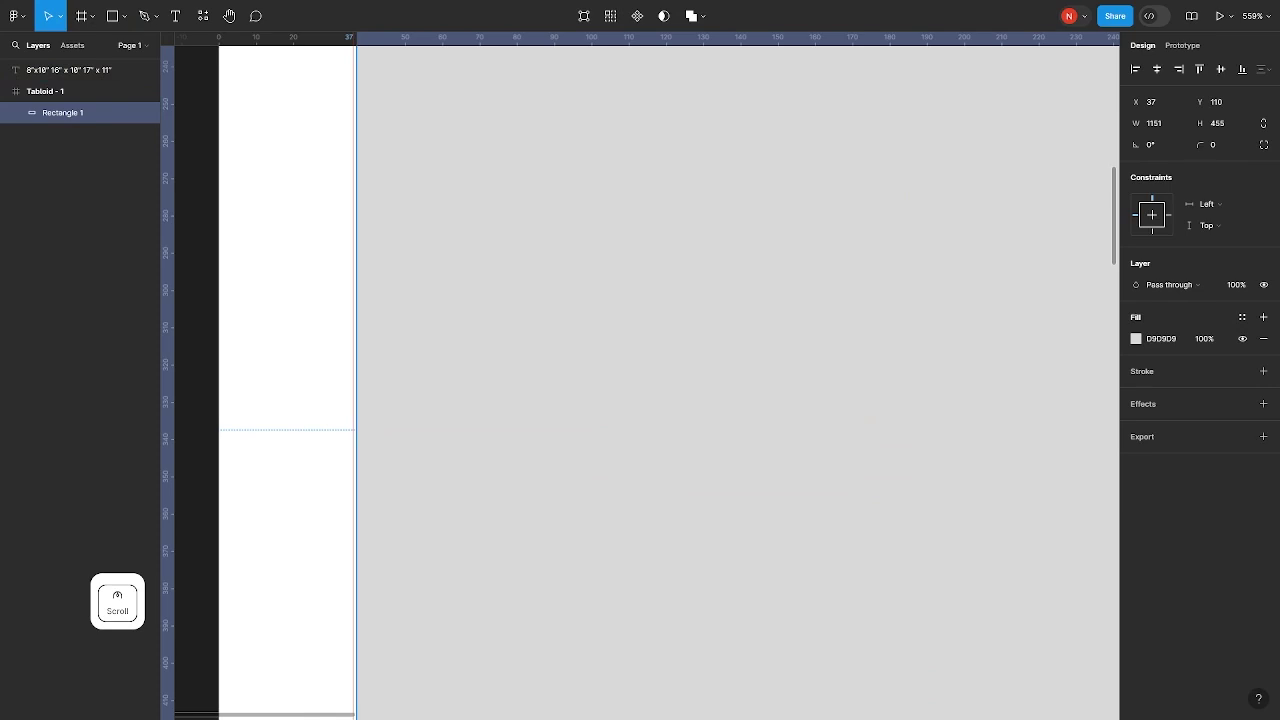
left_click_drag(357, 369, 351, 369)
scroll(585, 377, "down", 8)
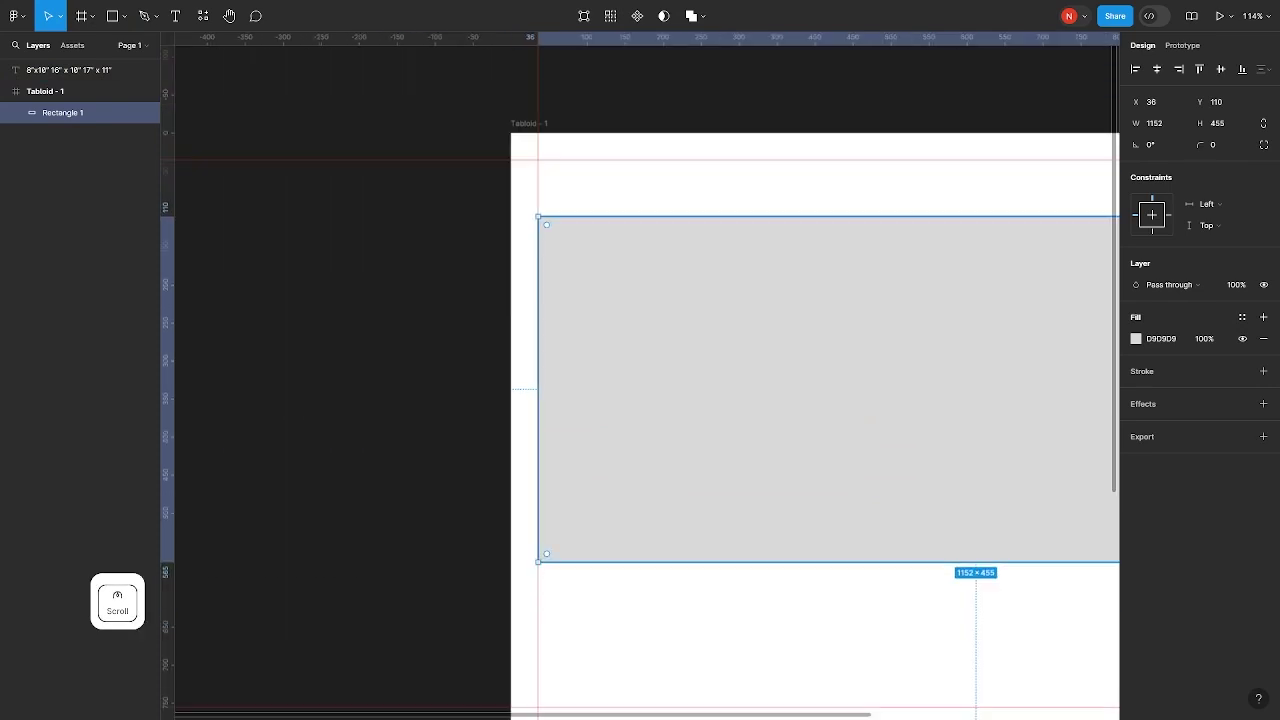
left_click_drag(791, 396, 534, 377)
scroll(740, 420, "down", 3)
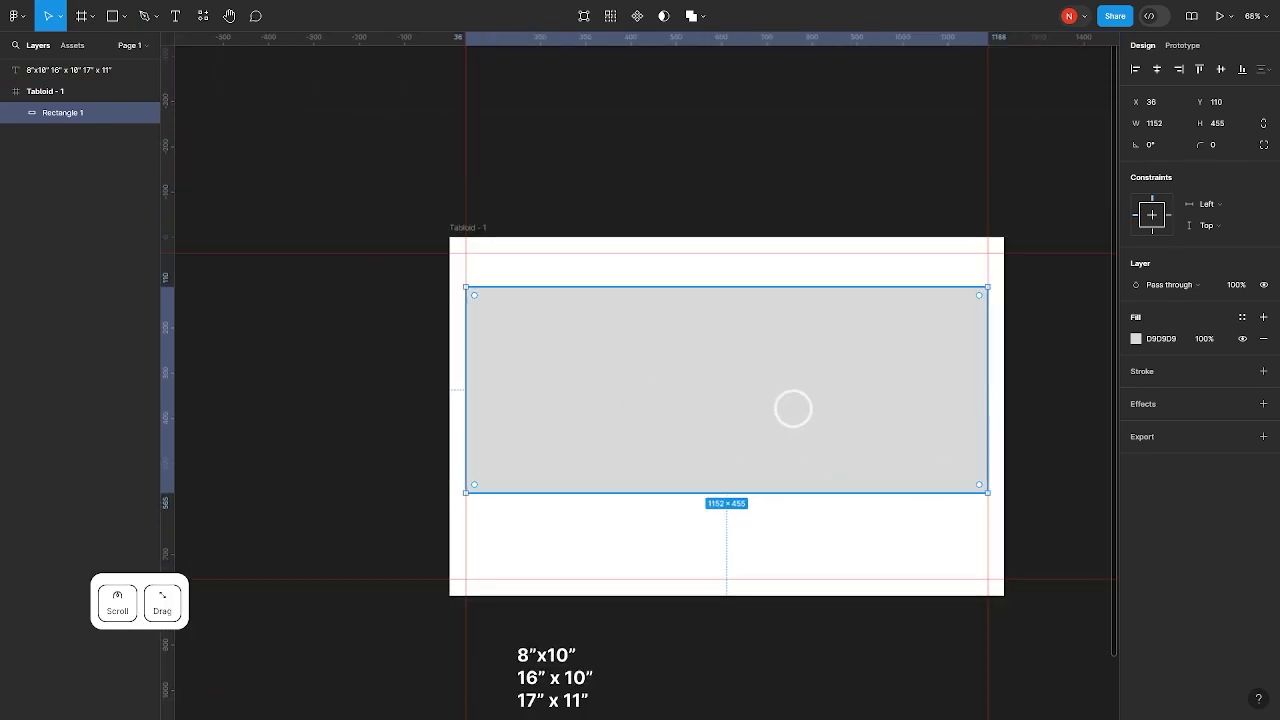
scroll(784, 519, "up", 2)
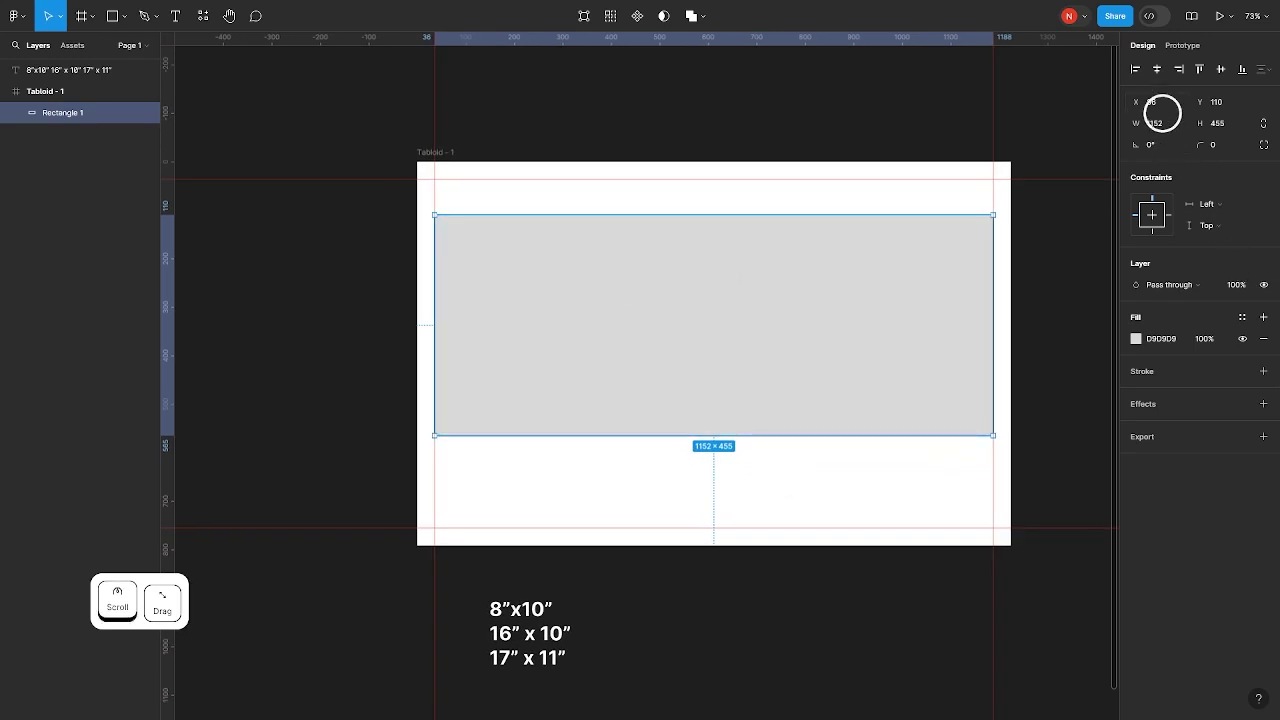
Halve the rectangle's width by setting it to 1152/2
left_click(1172, 125)
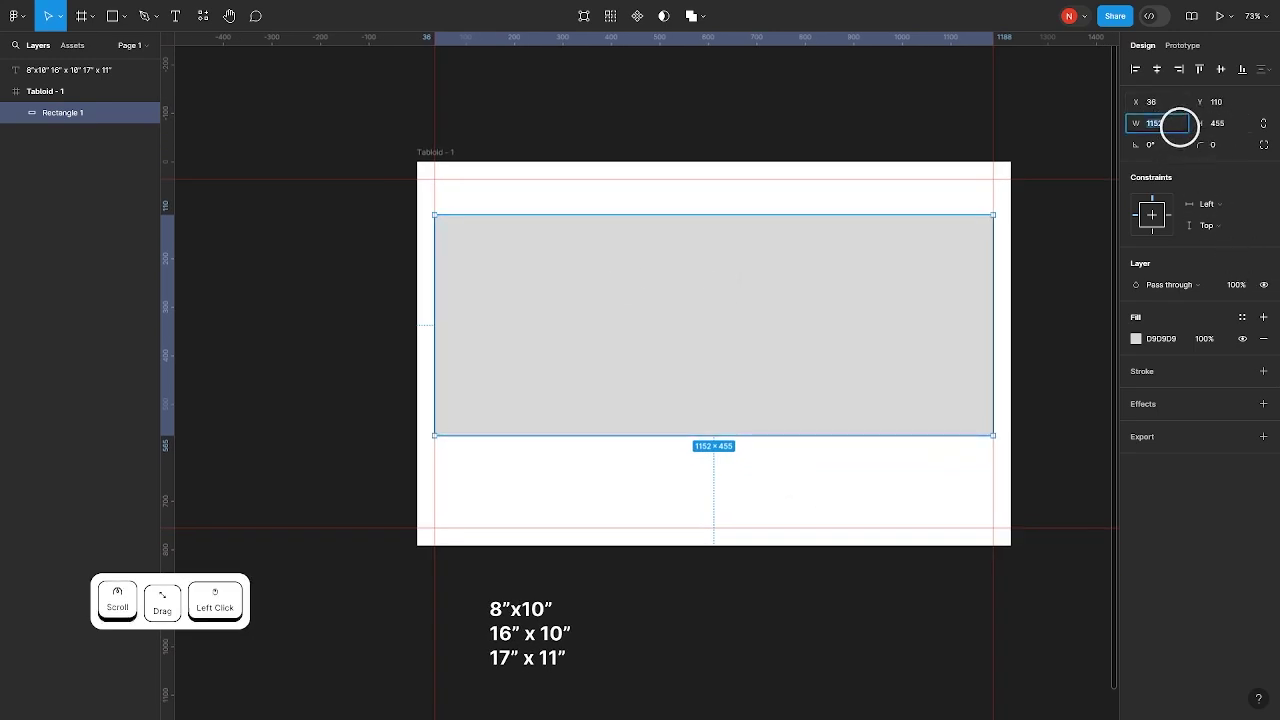
type("/2")
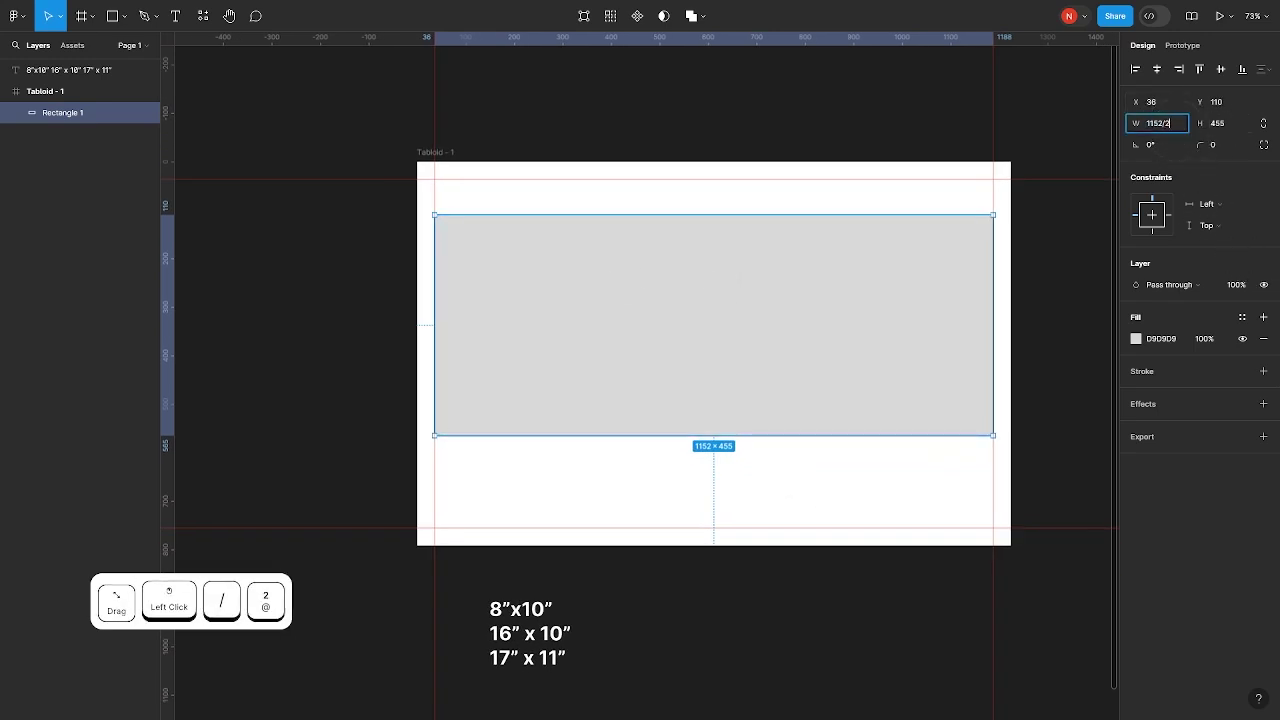
key("Return")
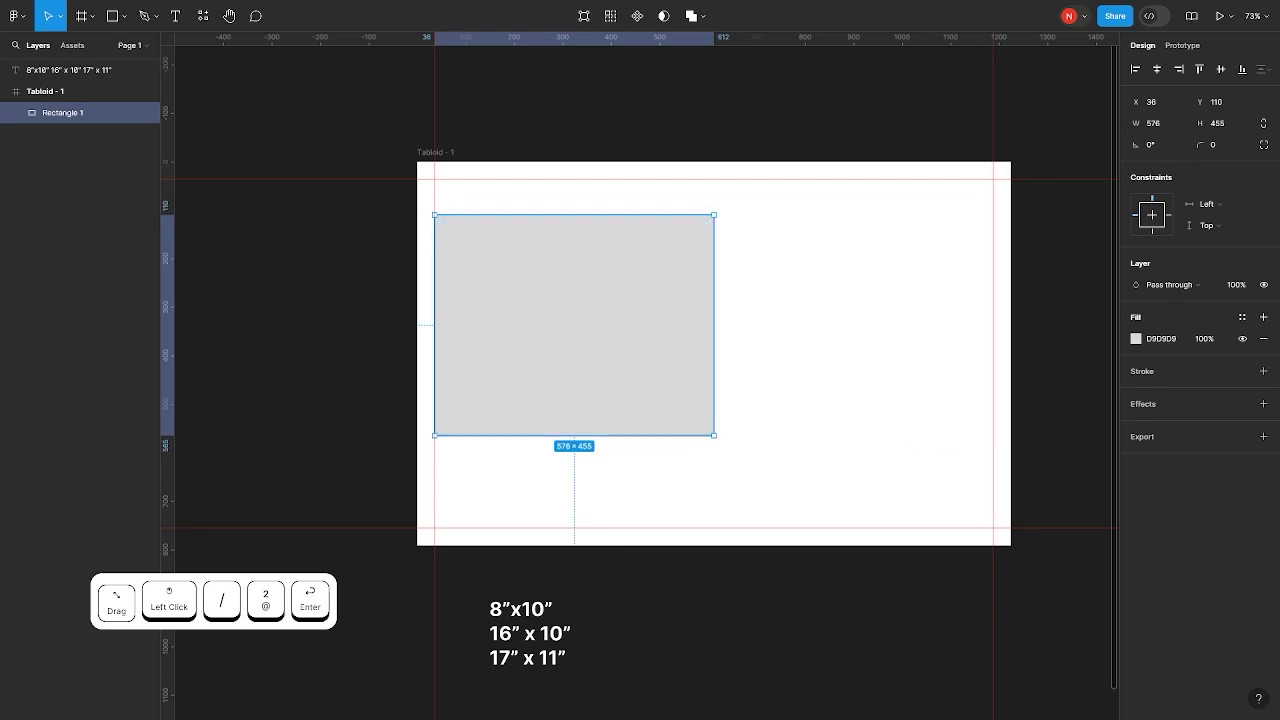
Place a vertical guide along the halved rectangle's right edge to mark the page centre, and delete the rectangle
left_click_drag(167, 322, 716, 325)
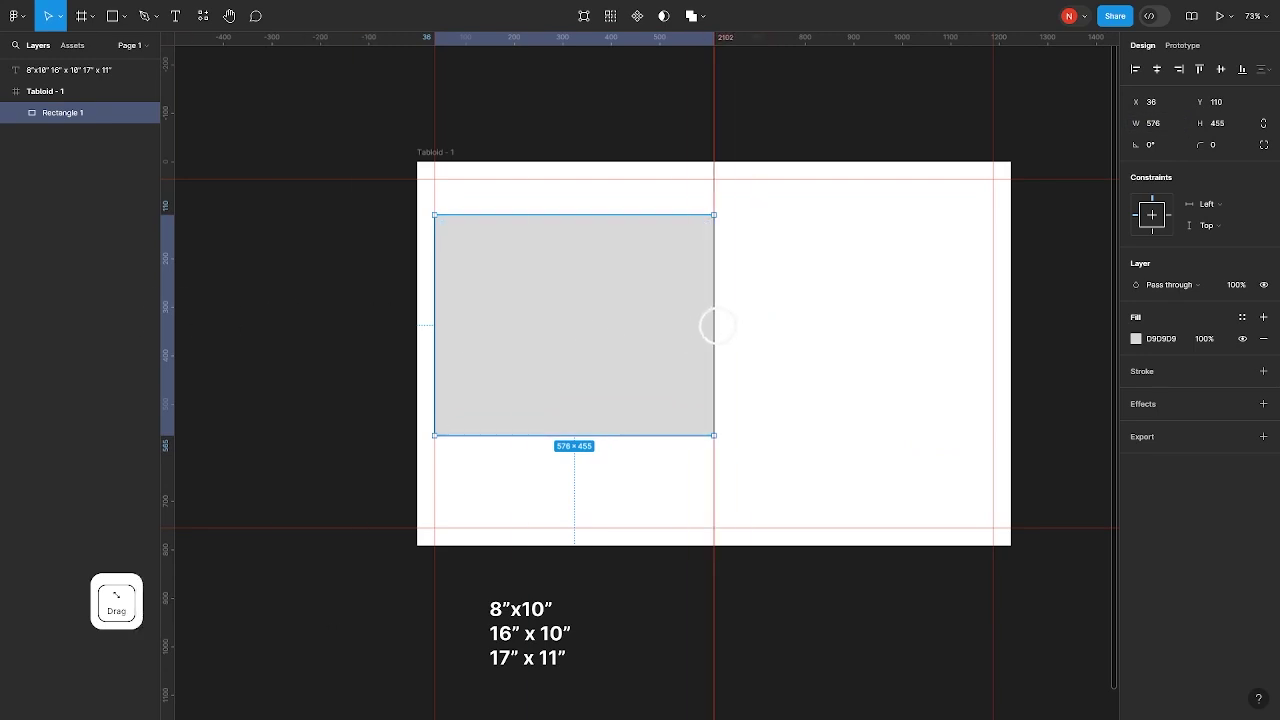
scroll(728, 213, "up", 8)
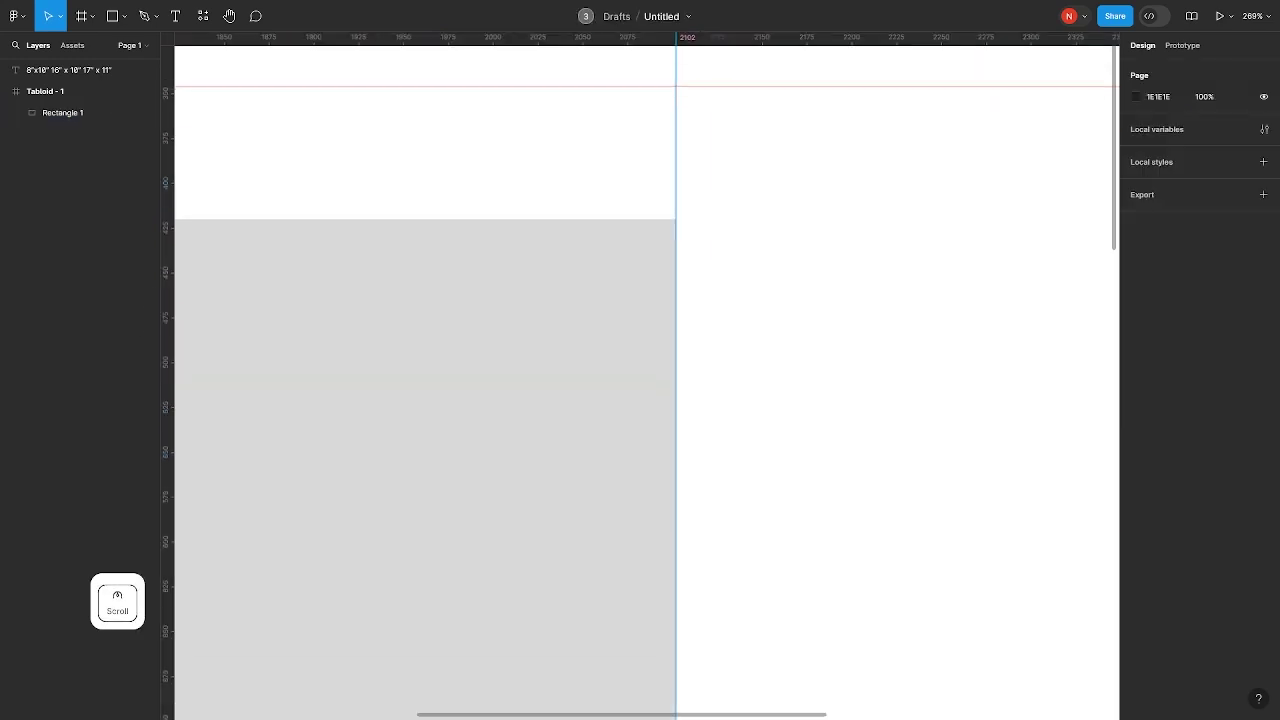
scroll(676, 242, "down", 10)
left_click(577, 334)
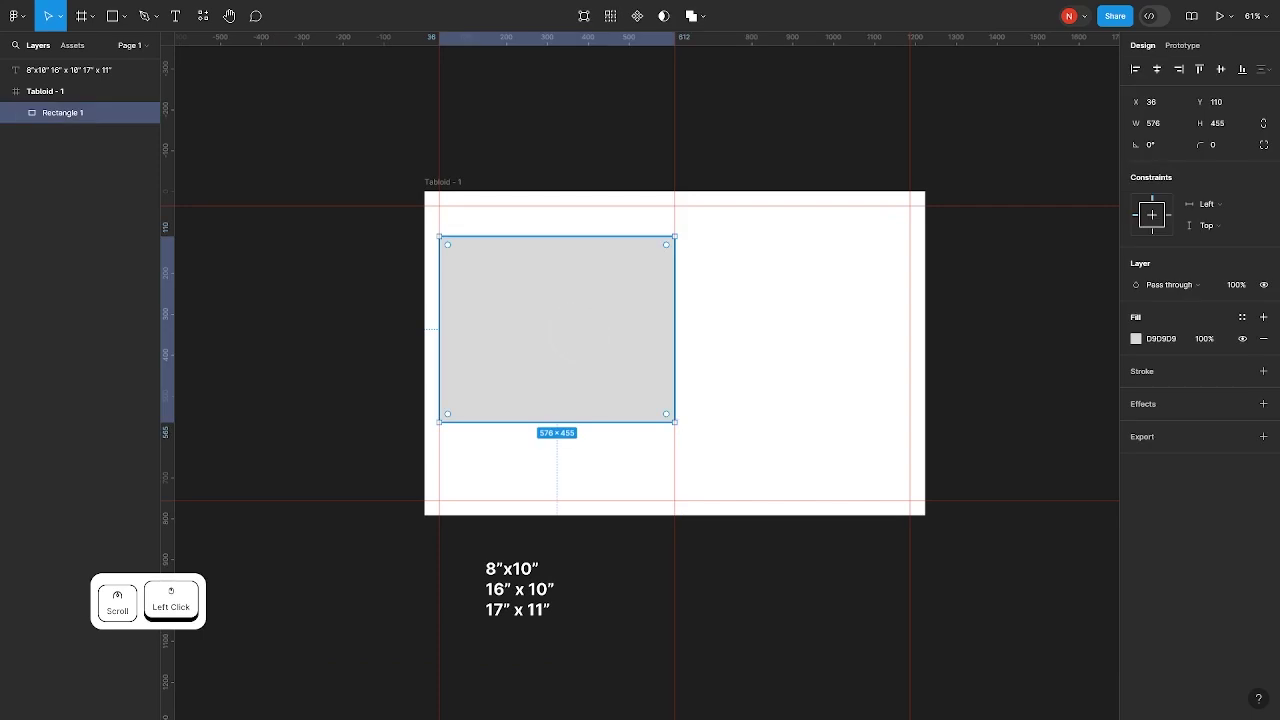
key("BackSpace")
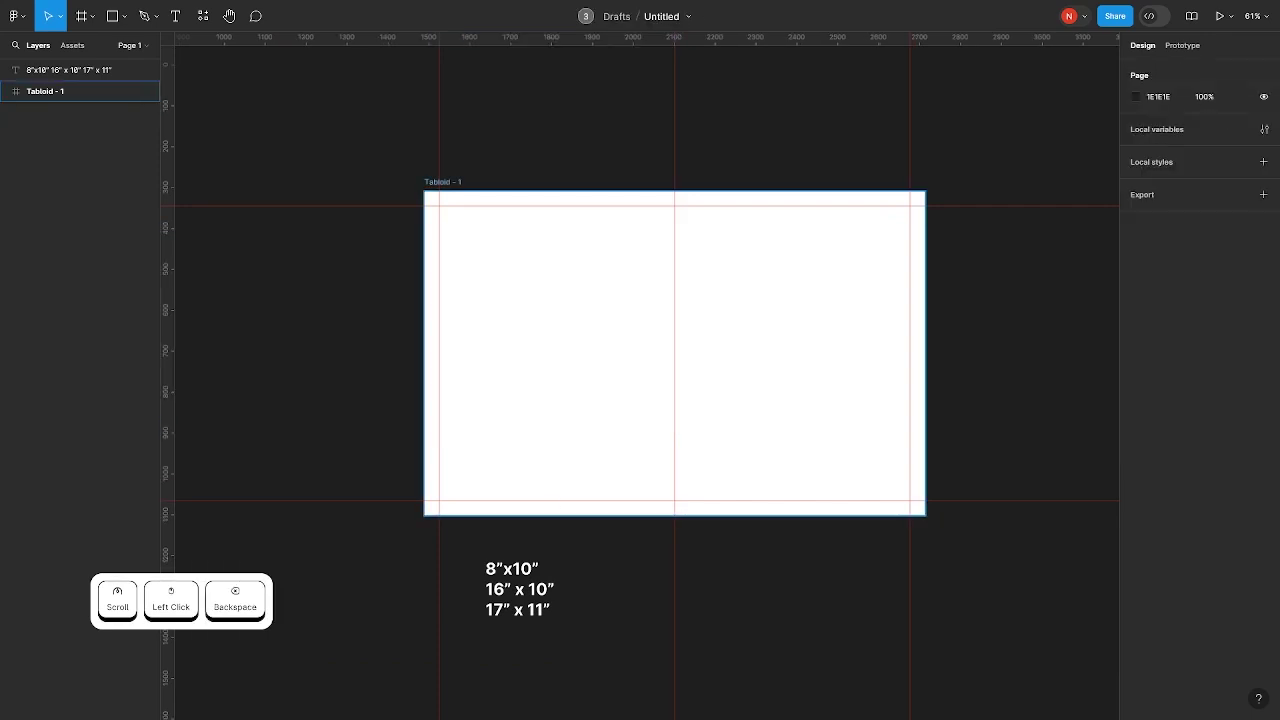
scroll(720, 330, "up", 5)
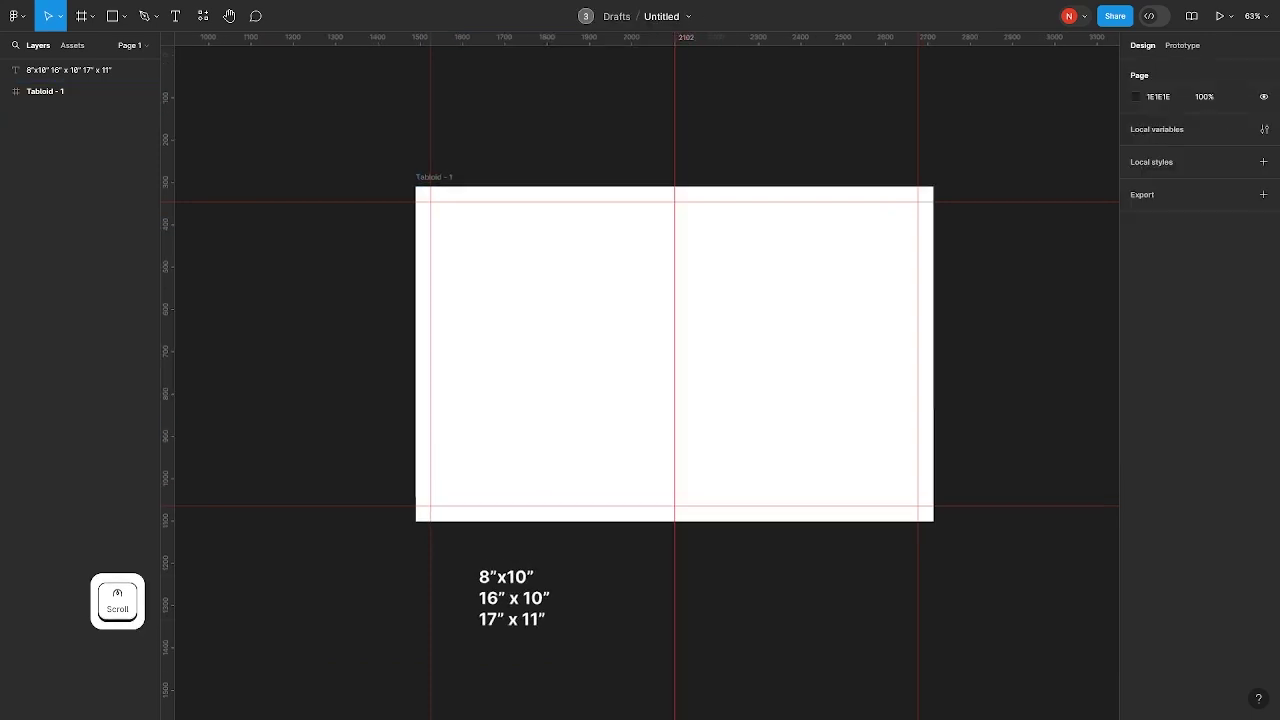
left_click_drag(783, 357, 831, 361)
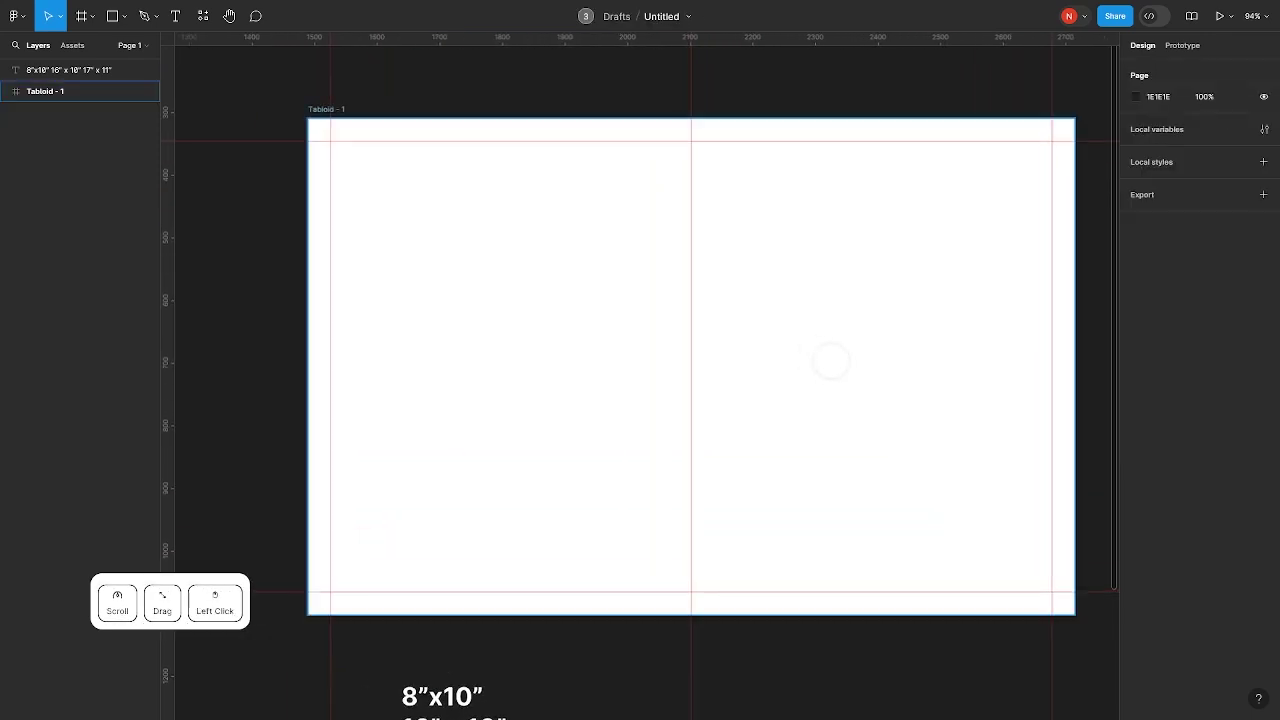
left_click(186, 160)
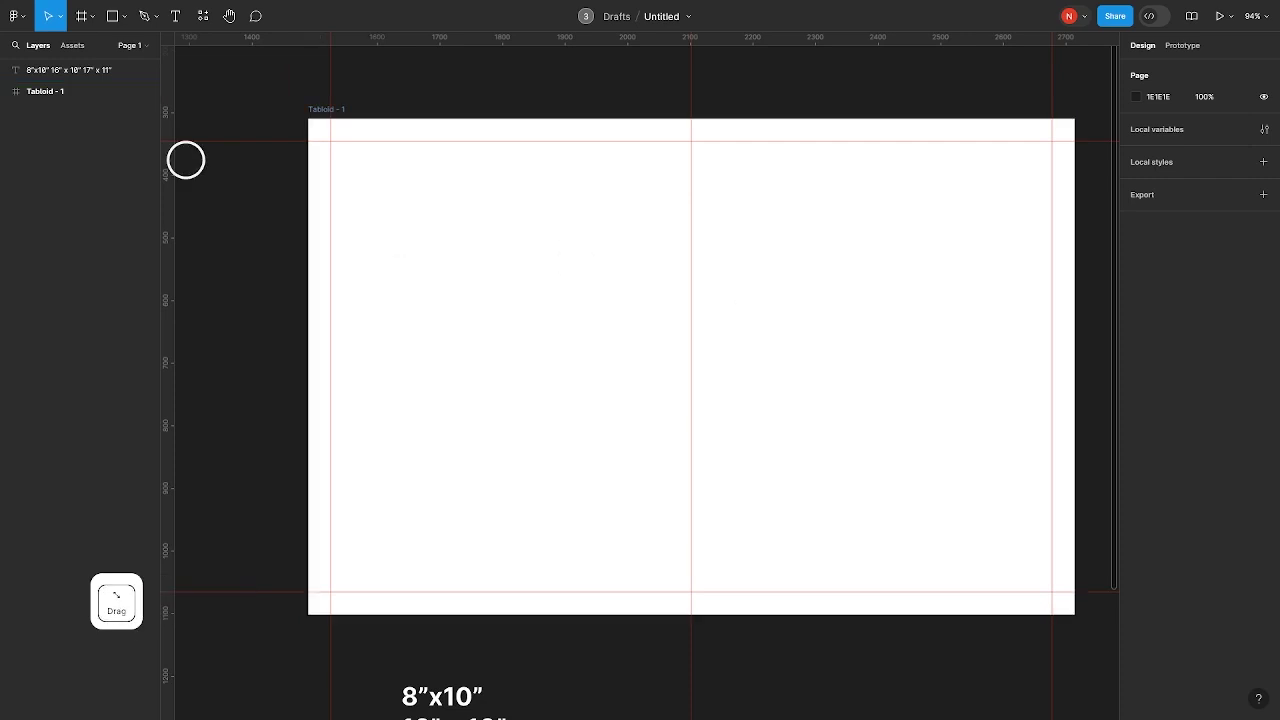
left_click_drag(540, 380, 492, 379)
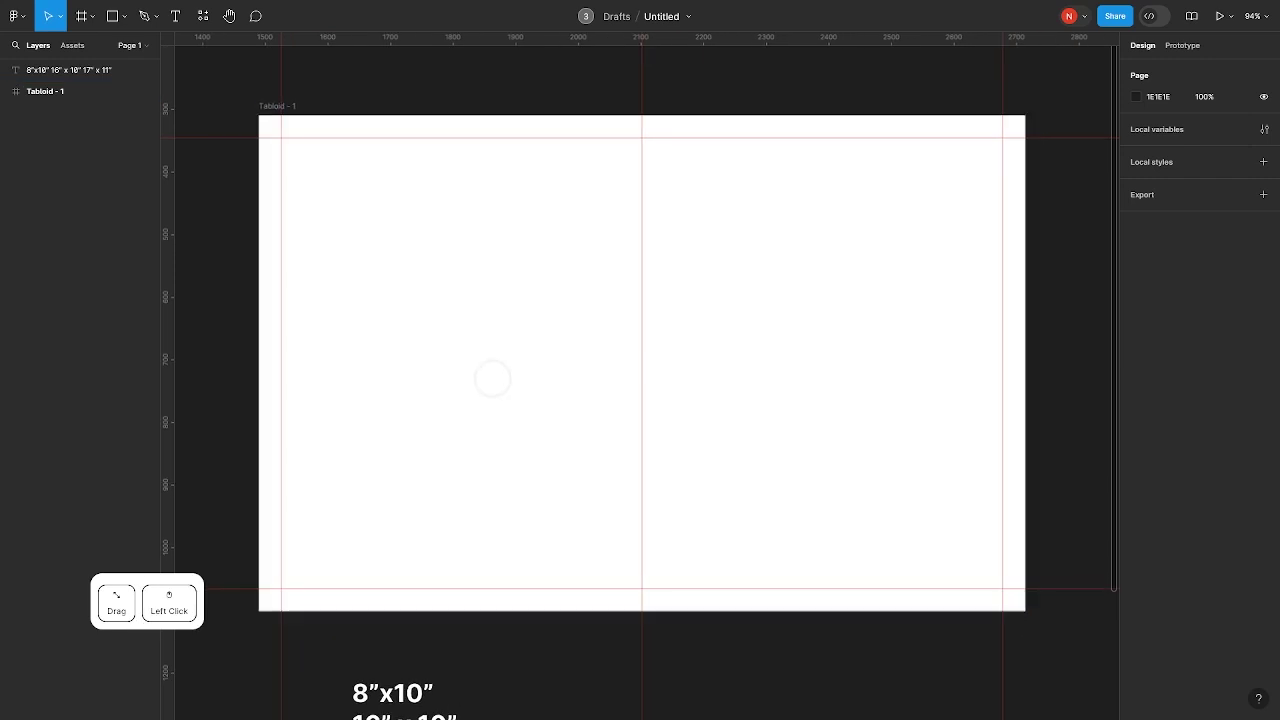
left_click(492, 379)
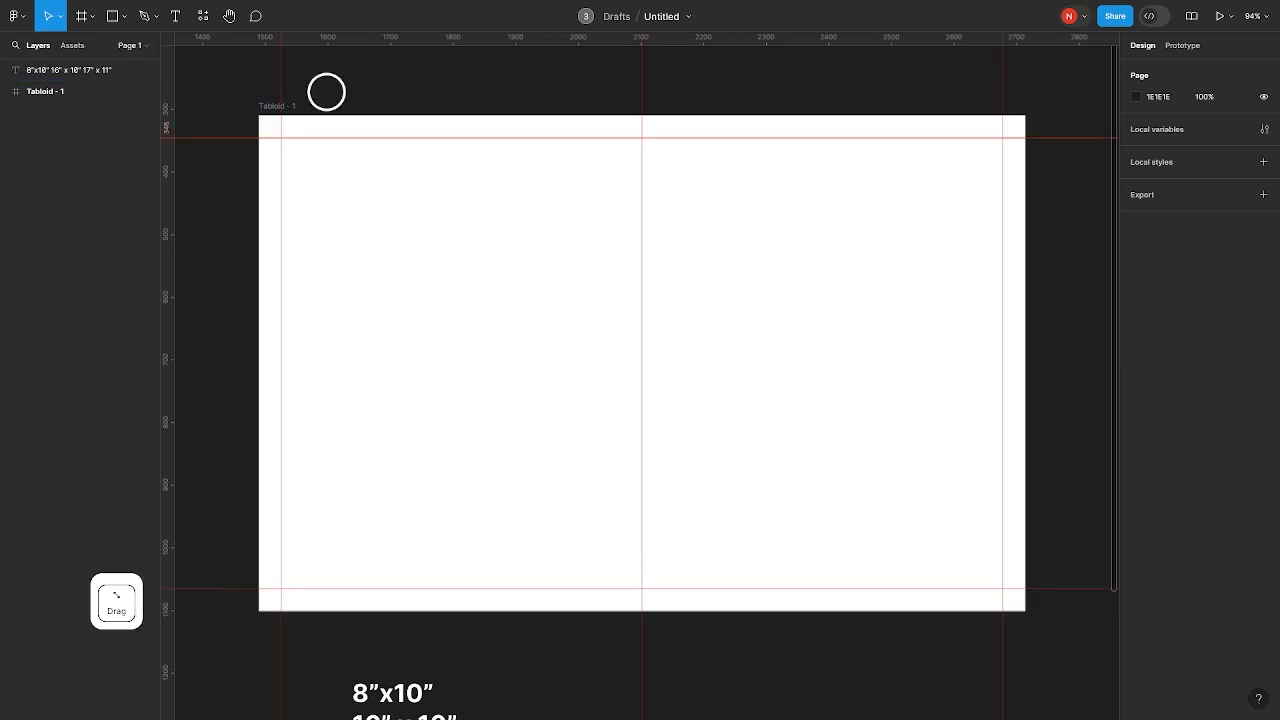
left_click(268, 106)
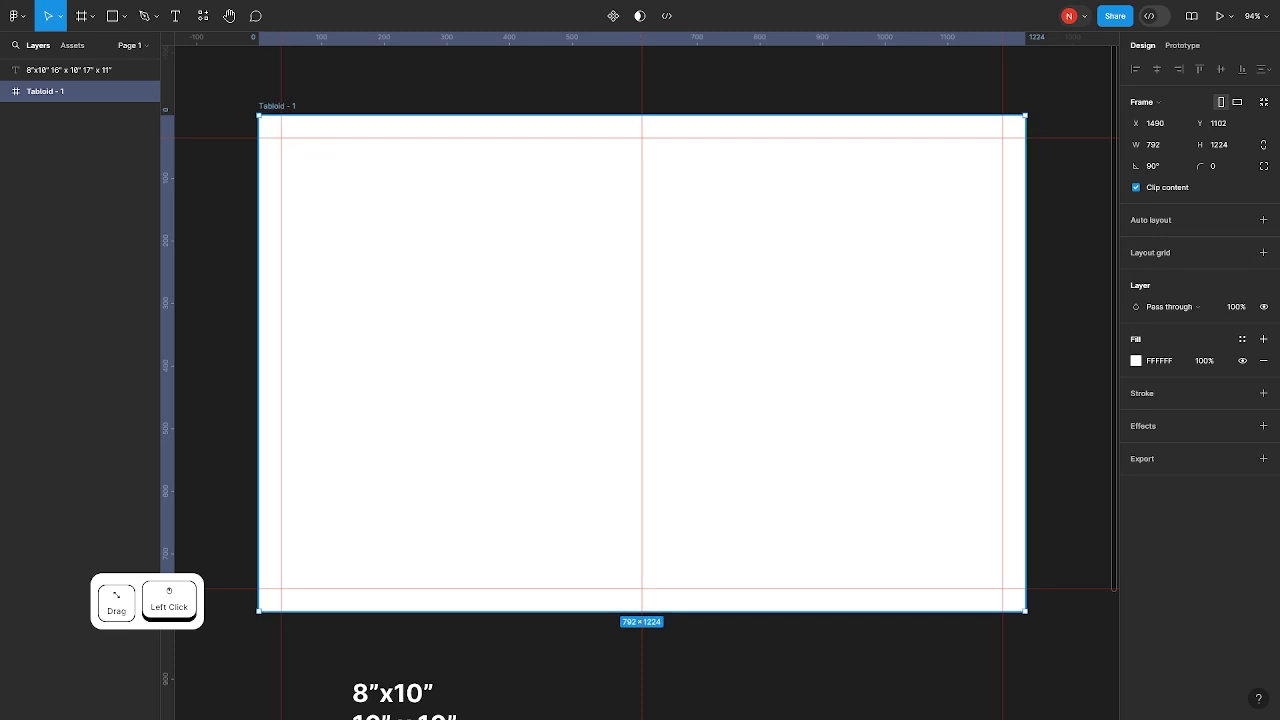
left_click(1012, 249)
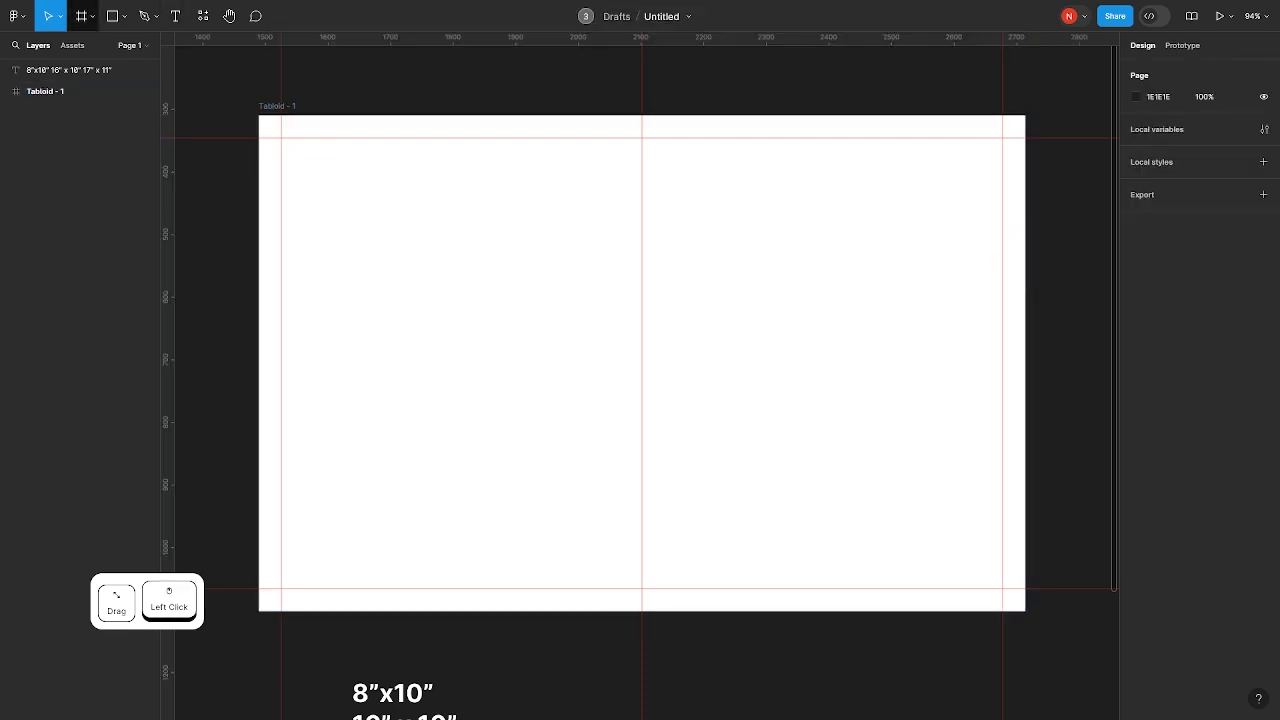
Draw a 576 × 720 frame between the left, top, centre and bottom guides and rename it "Left page grid"
key("f")
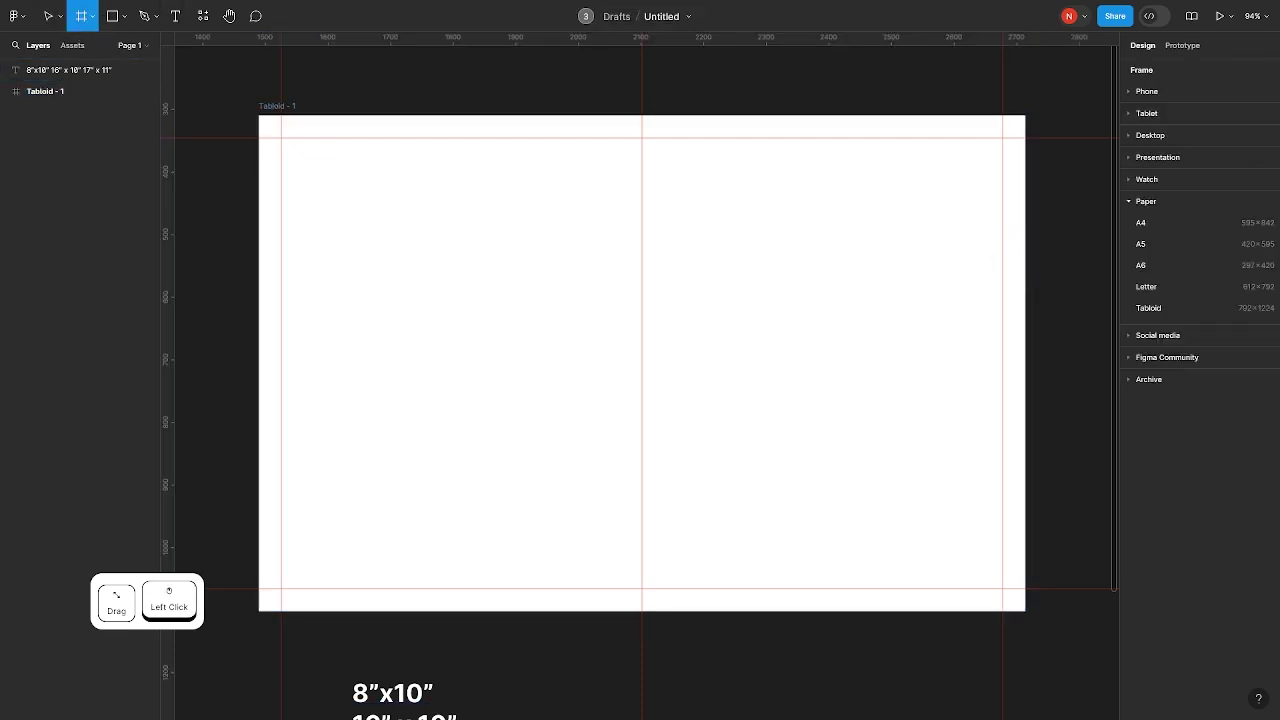
left_click_drag(281, 138, 642, 588)
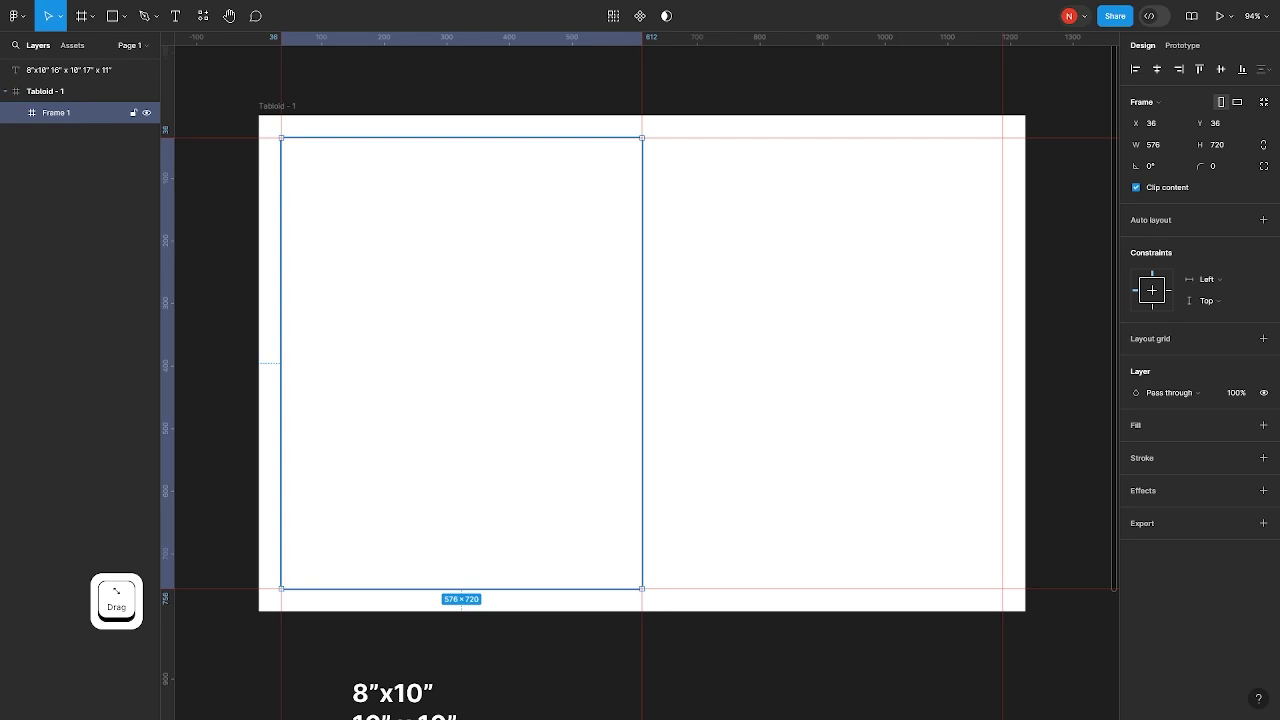
double_click(62, 113)
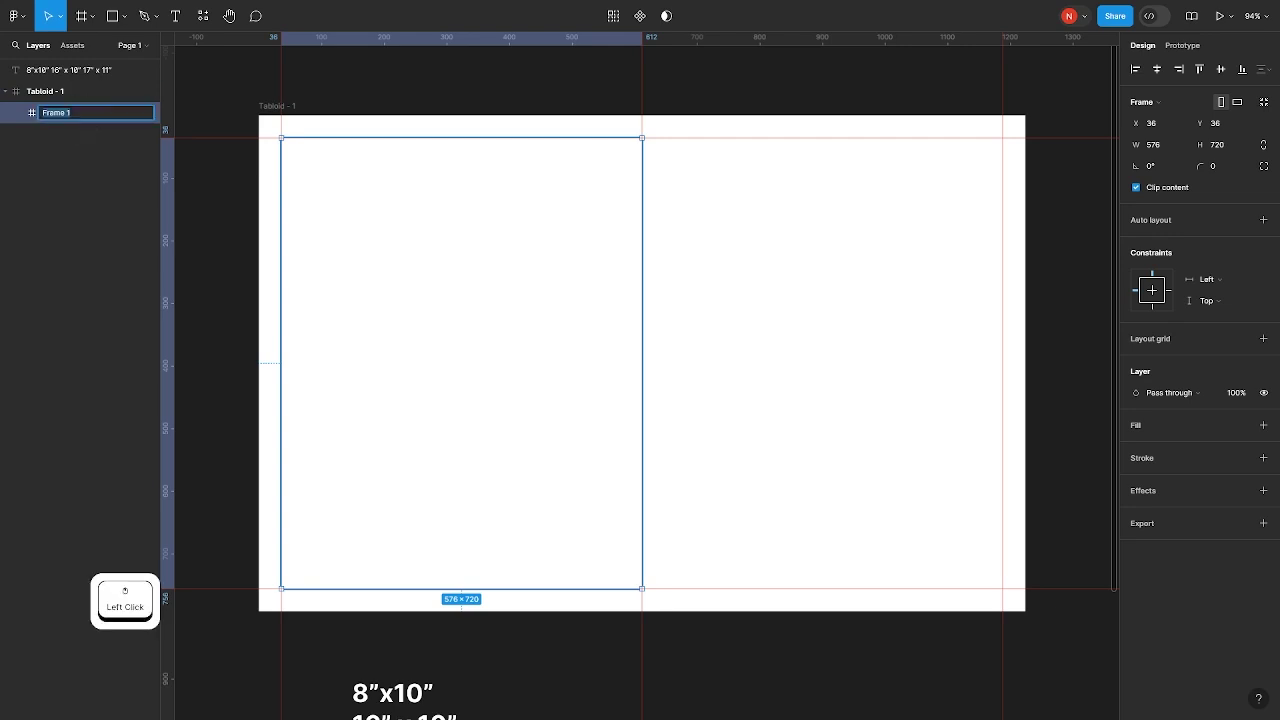
type("Lef")
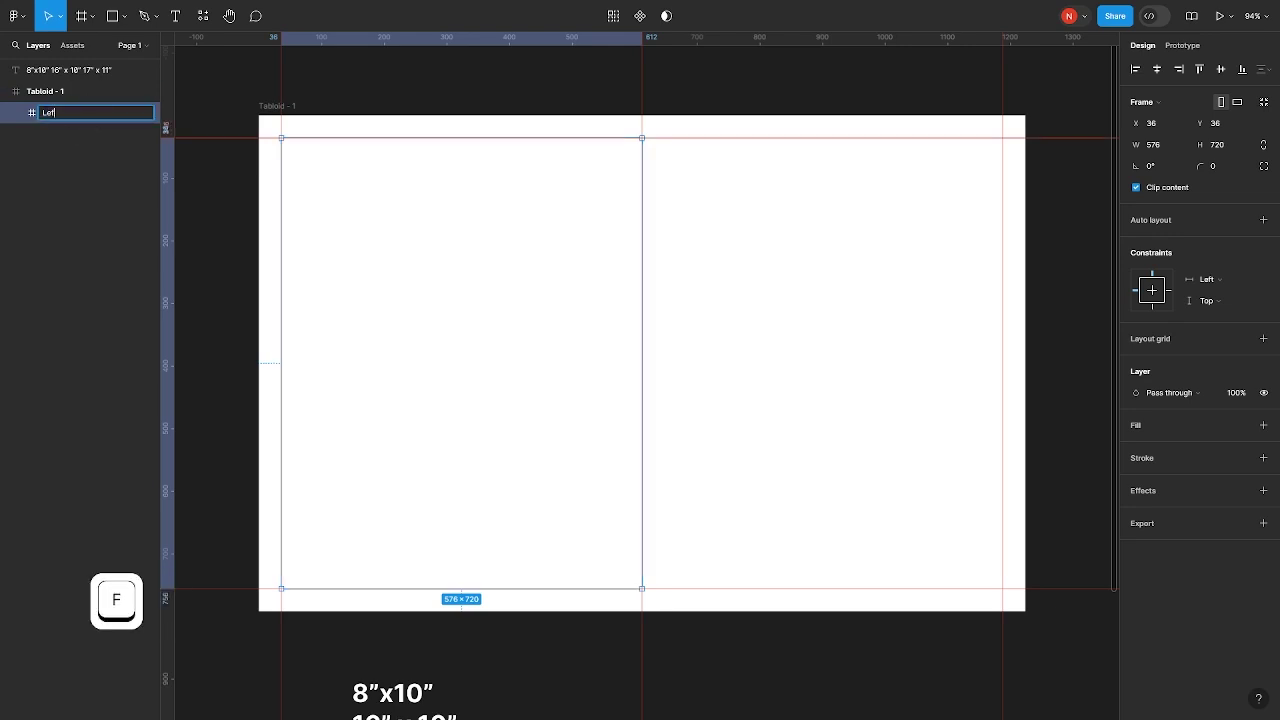
type("t page grid")
key("Return")
left_click(766, 262)
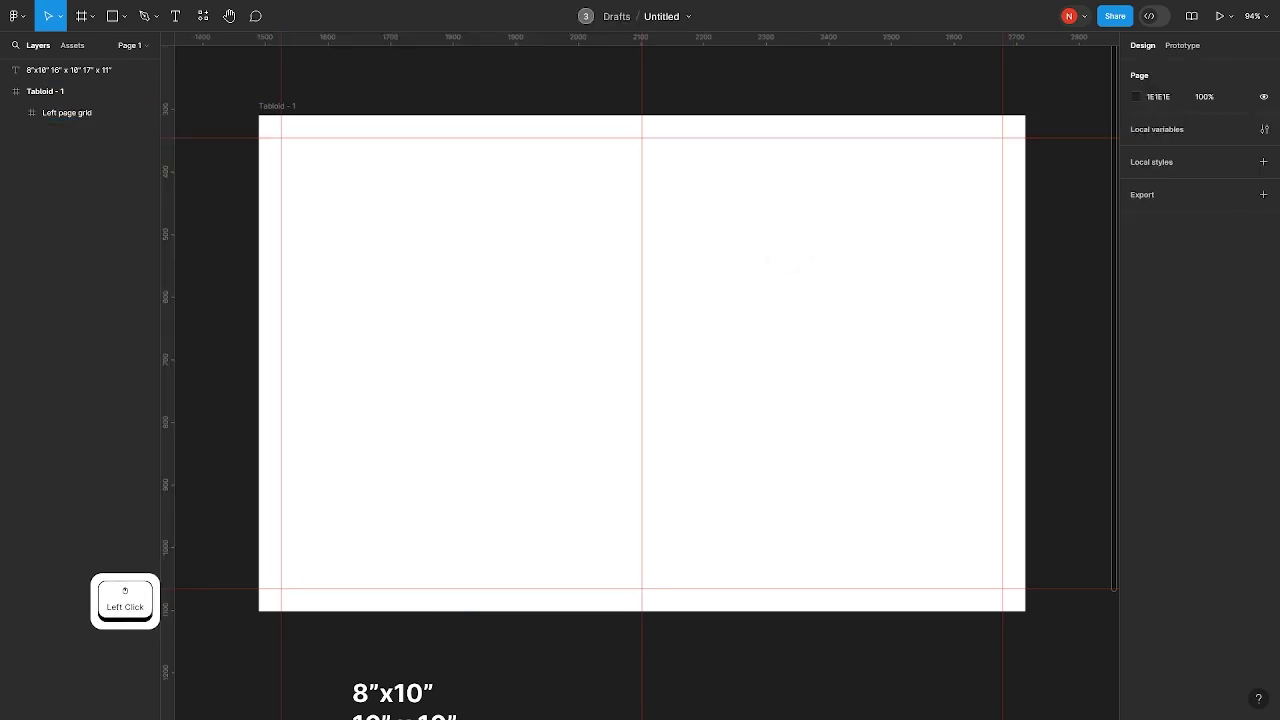
Shrink the Left page grid frame inward from all four guides to about 512 × 667, at about X 65, Y 59
left_click(67, 112)
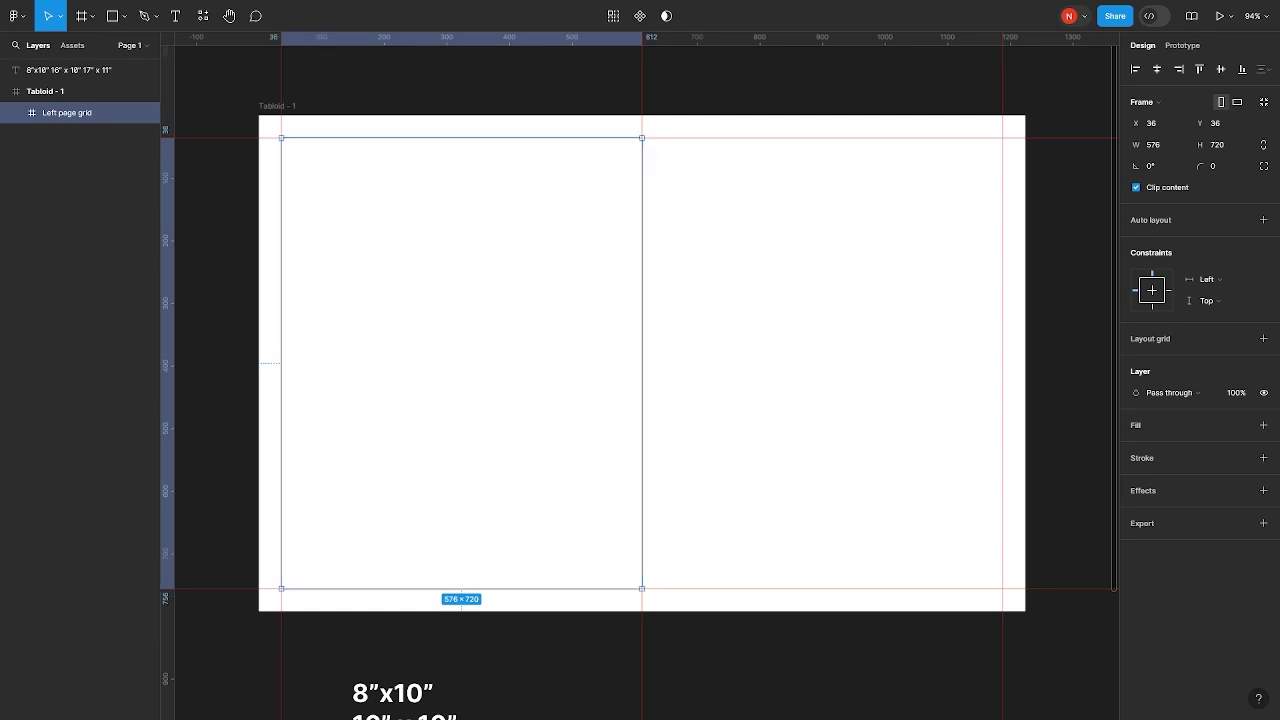
left_click_drag(281, 588, 299, 570)
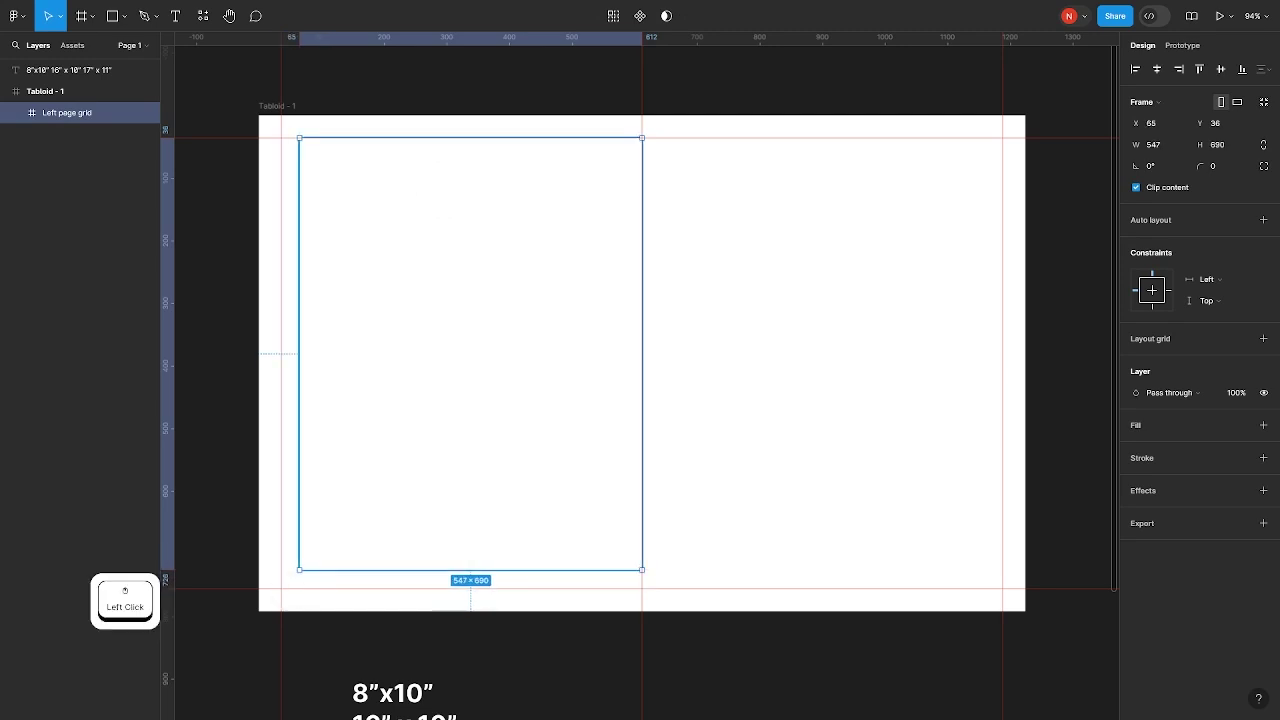
left_click_drag(644, 358, 620, 358)
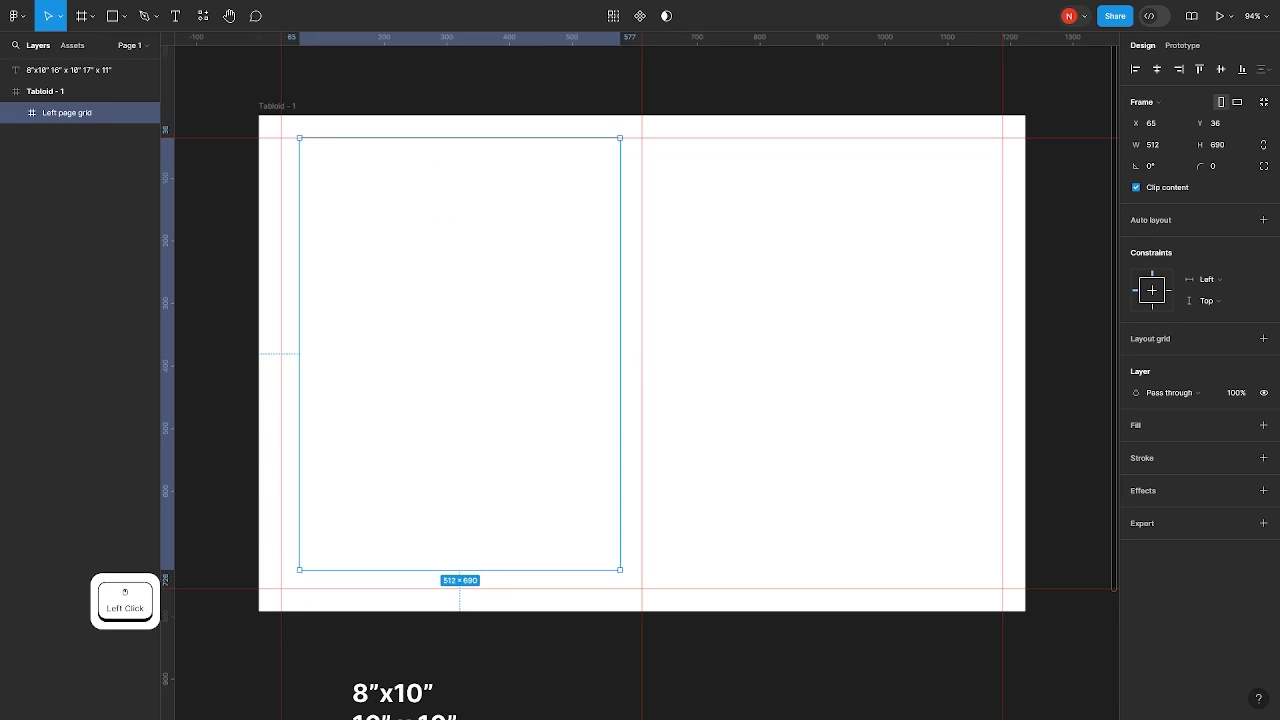
left_click_drag(469, 138, 469, 152)
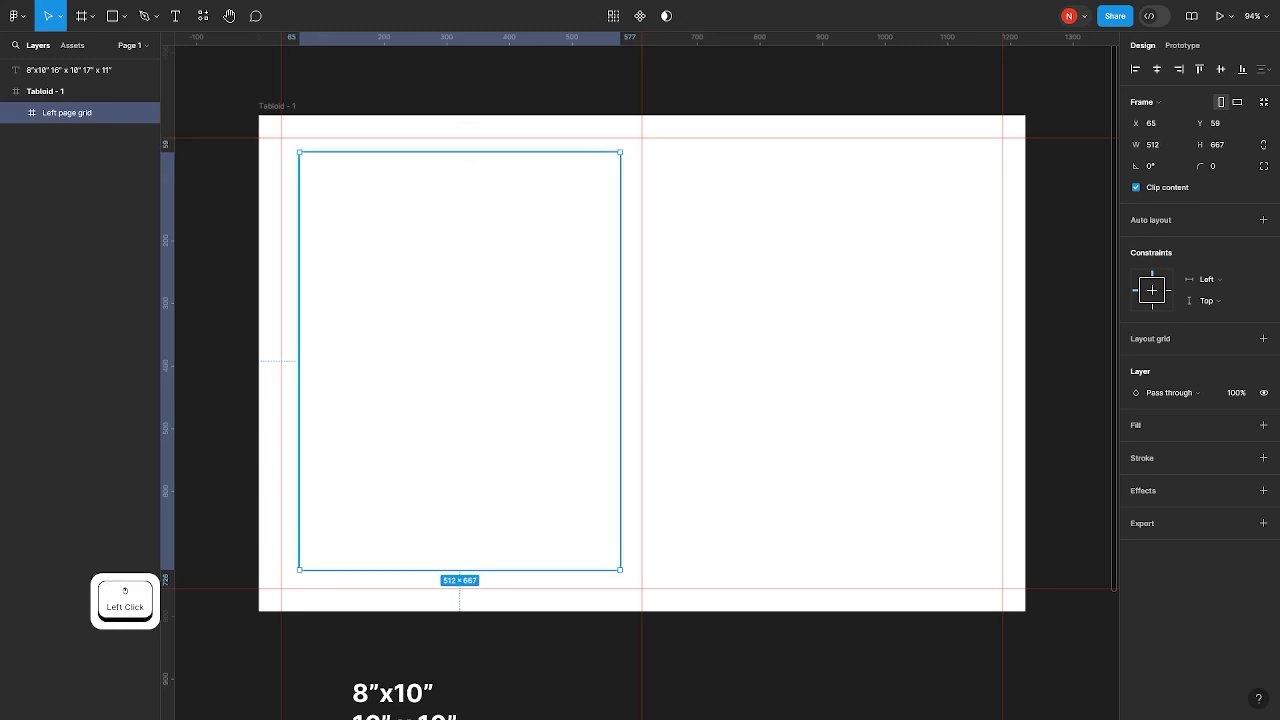
Draw a measuring rectangle about 50 high near the upper-left corner of the margin guides and set its width to 72/4
scroll(311, 152, "up", 5)
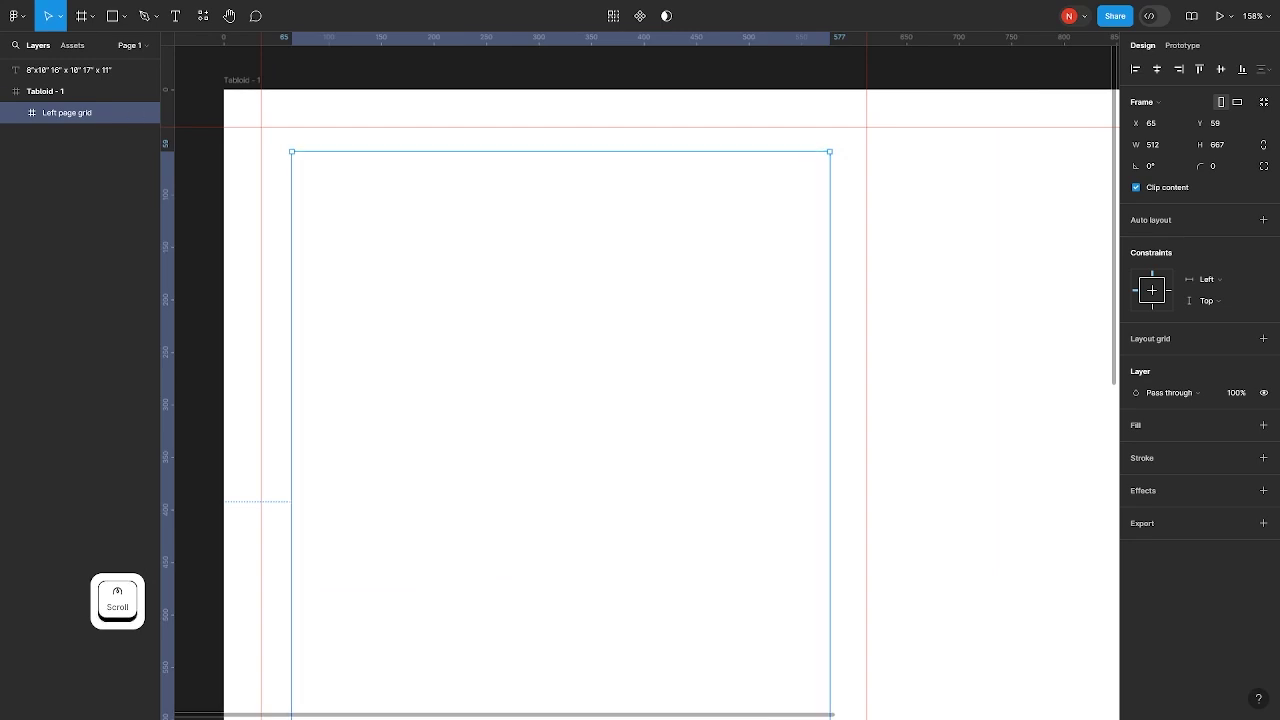
left_click(200, 150)
left_click(124, 16)
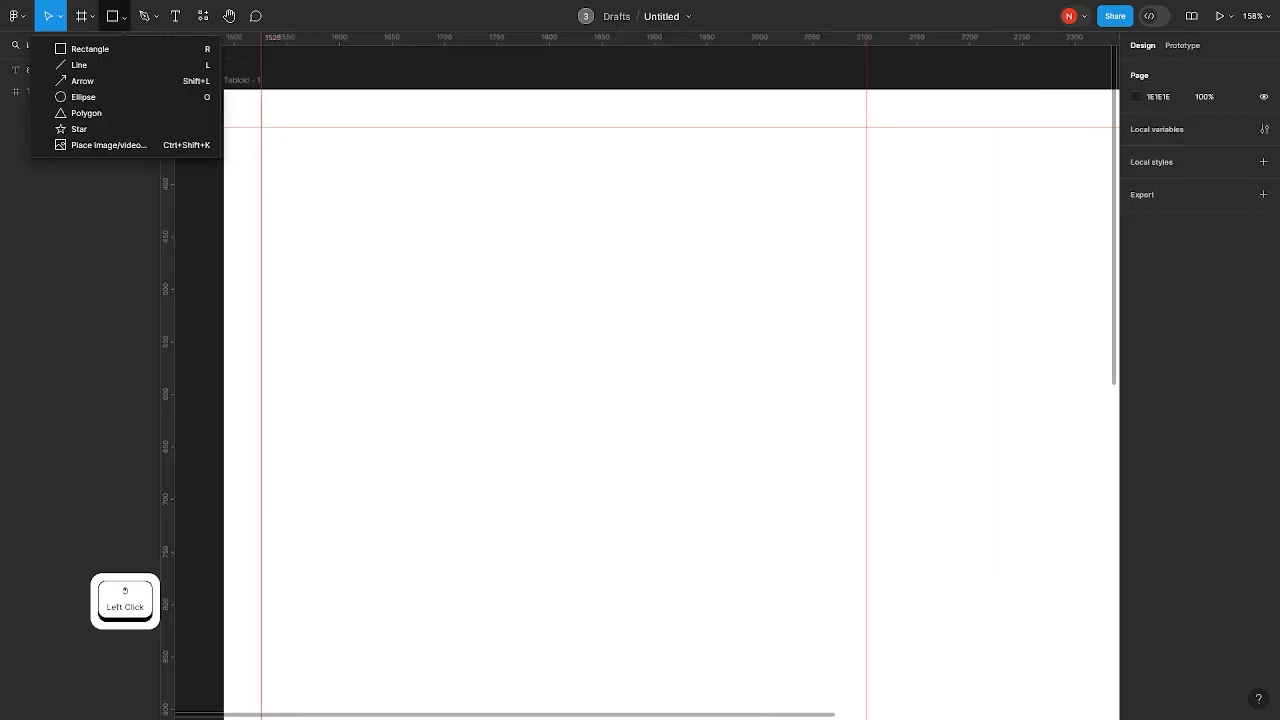
left_click(88, 48)
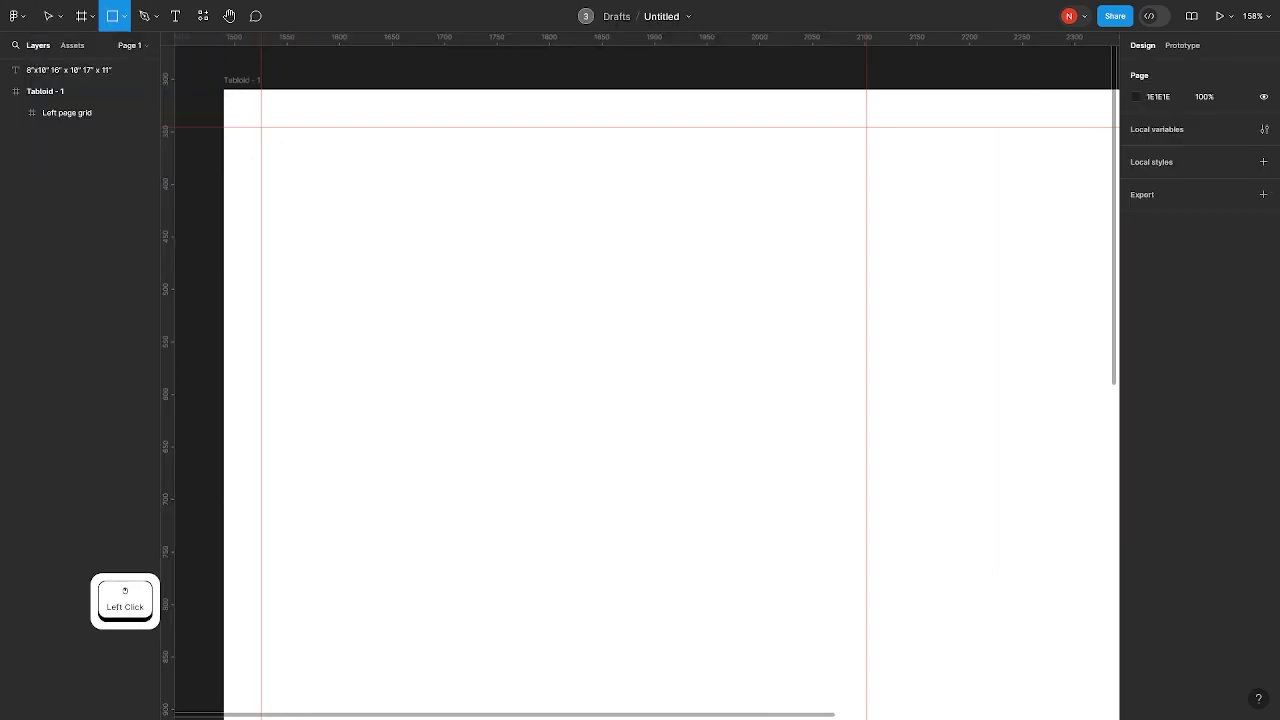
mouse_move(267, 135)
left_mouse_down()
mouse_move(349, 200)
mouse_move(355, 188)
left_mouse_up()
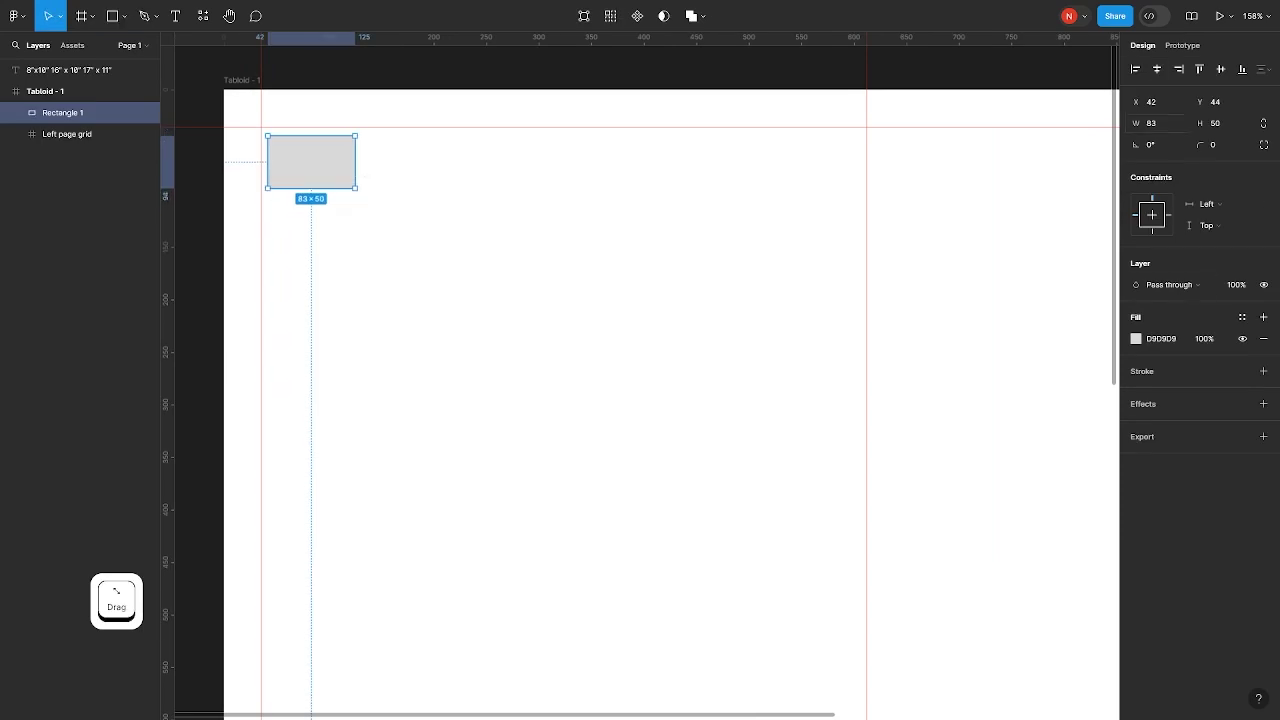
left_click(1166, 125)
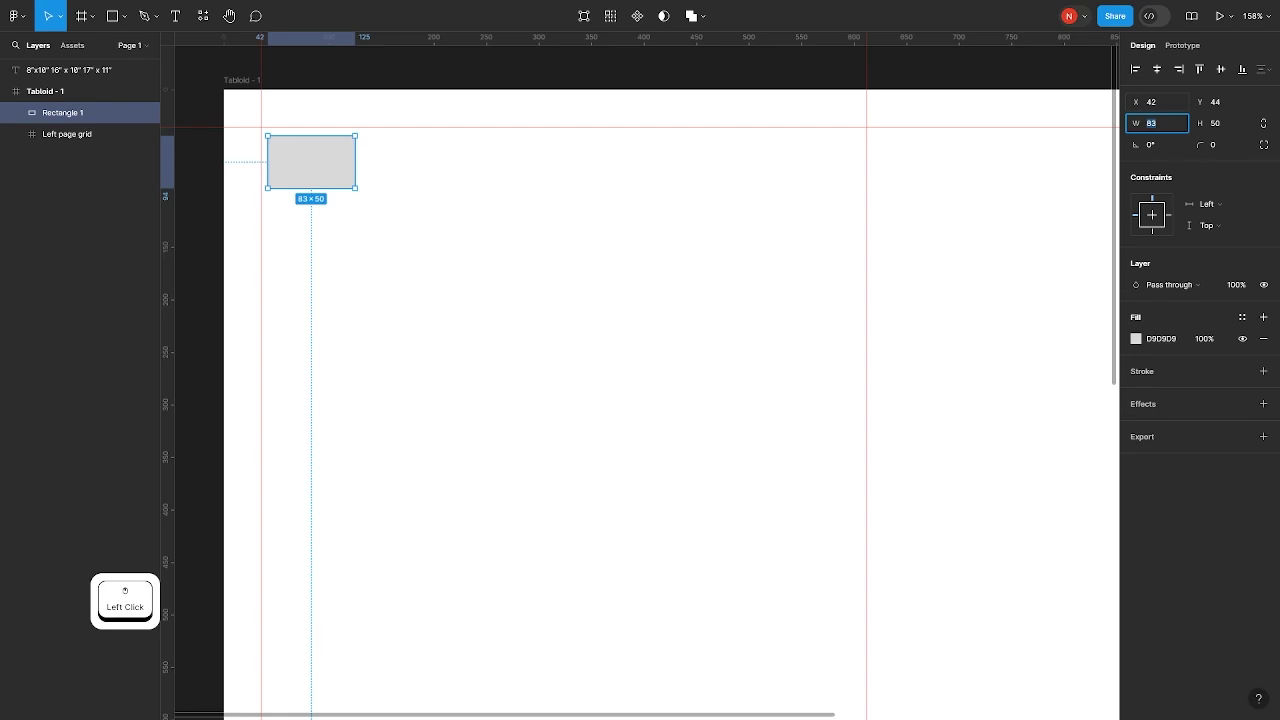
type("72")
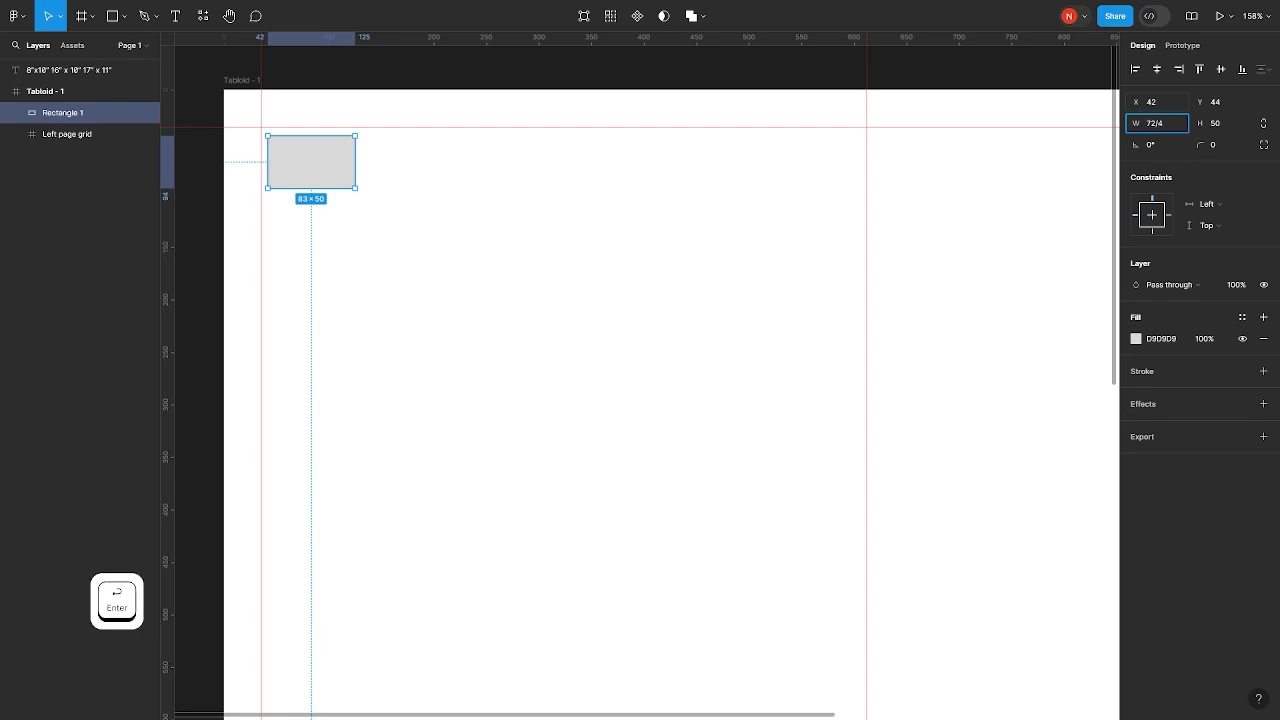
type("/4")
key("Return")
Move the measuring rectangle against the left margin guide and extend the Left page grid frame's left edge to meet it at X 54
scroll(290, 220, "up", 3)
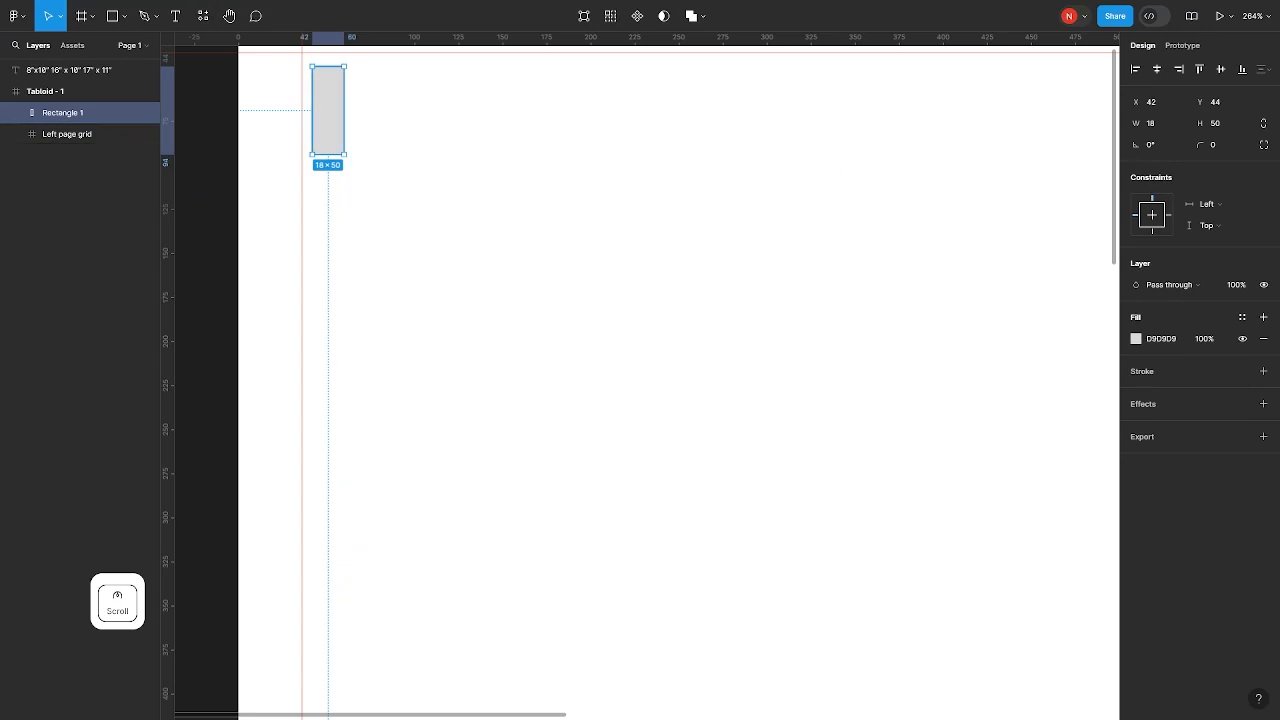
left_click_drag(336, 119, 355, 150)
scroll(385, 128, "down", 3)
left_click(418, 170)
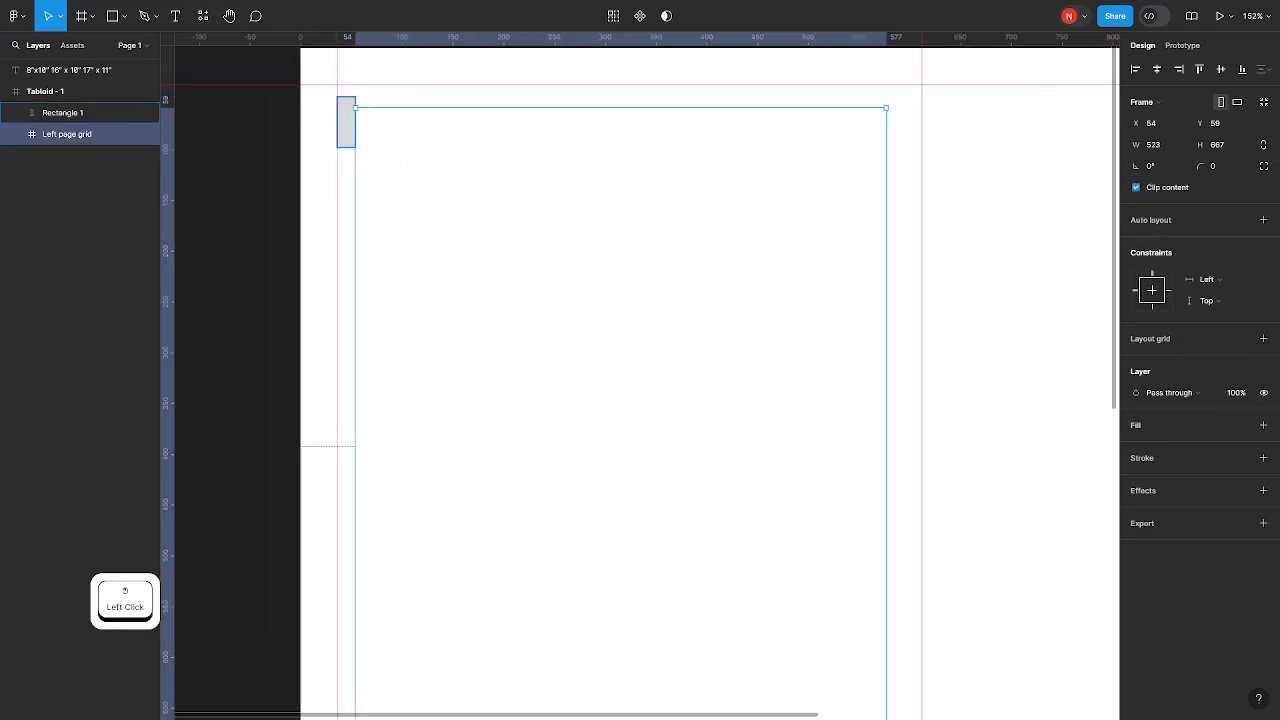
Move the measuring rectangle to the left side of the centre guide, set its width to 36 and align its right edge to that guide
left_click_drag(347, 113, 913, 176)
scroll(913, 176, "up", 3)
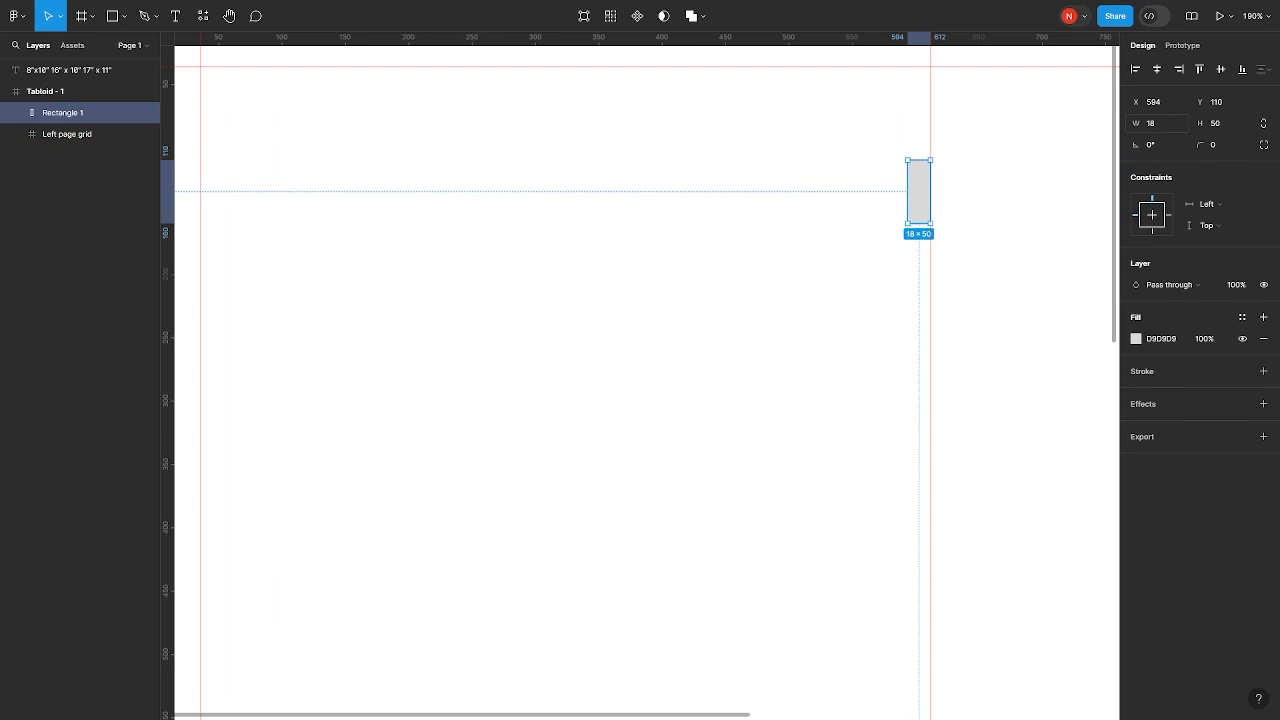
left_click(1170, 128)
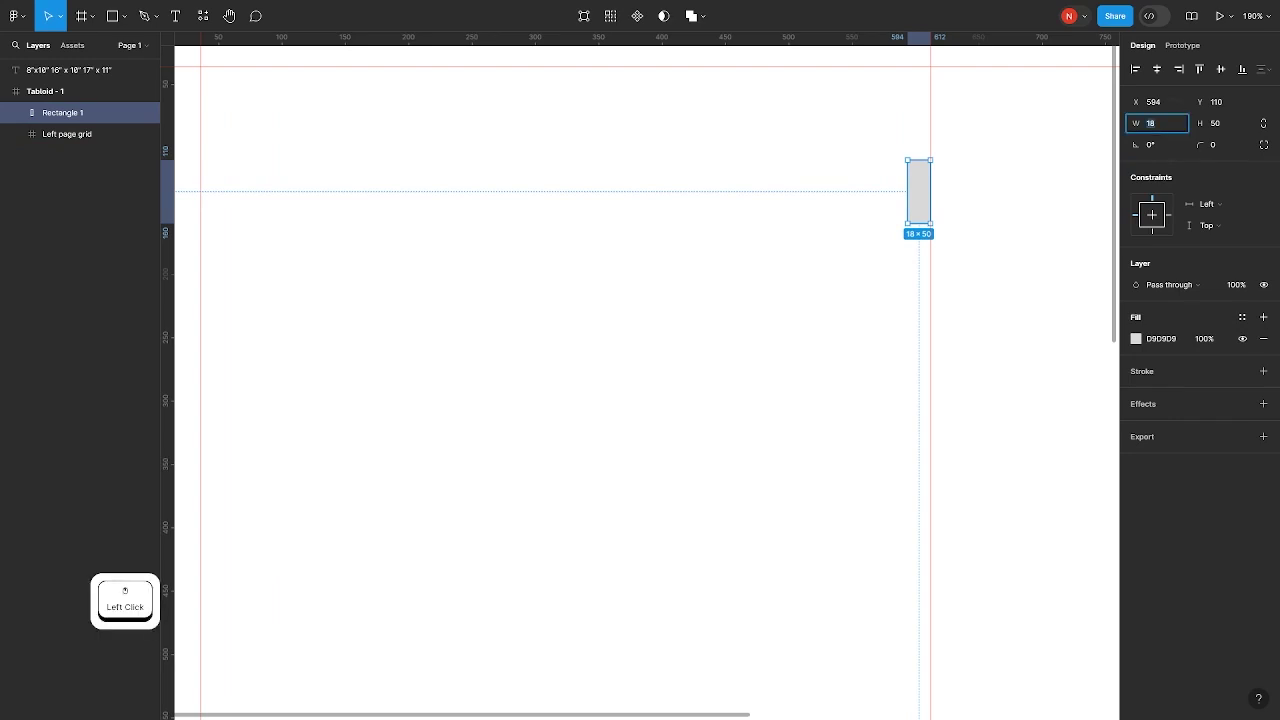
type("36")
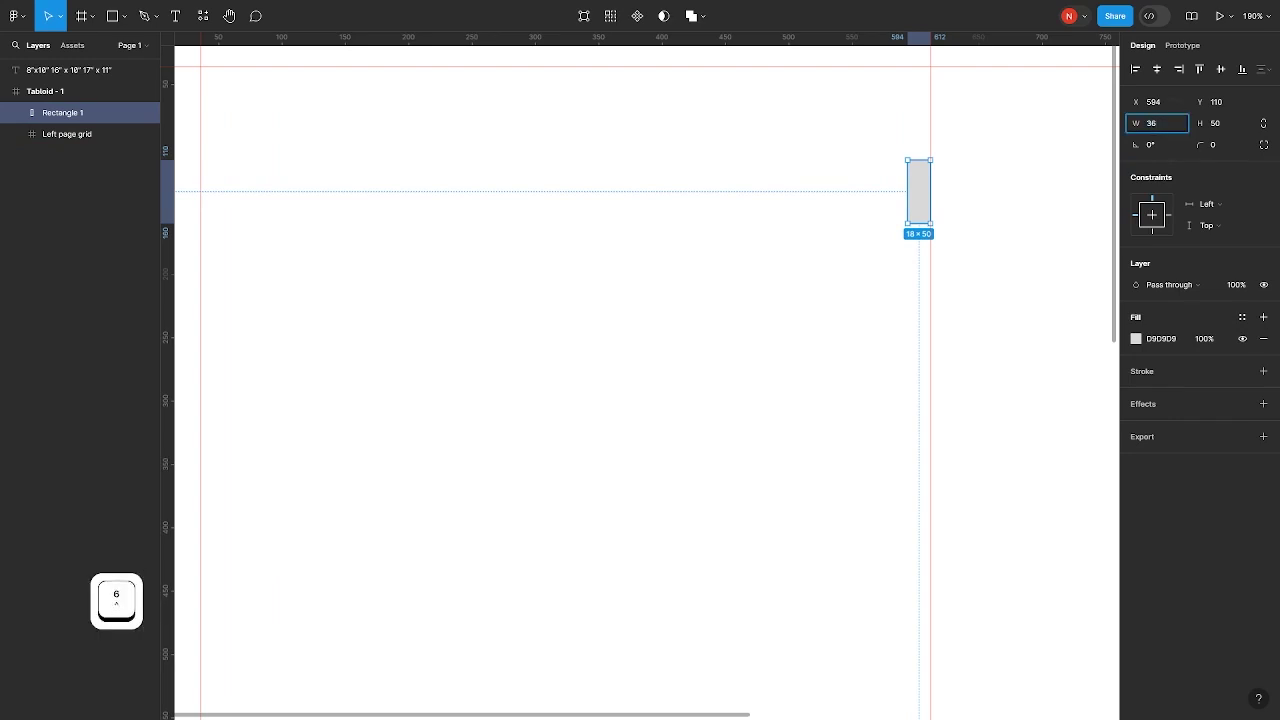
key("Return")
left_click_drag(940, 195, 922, 198)
left_click(840, 210)
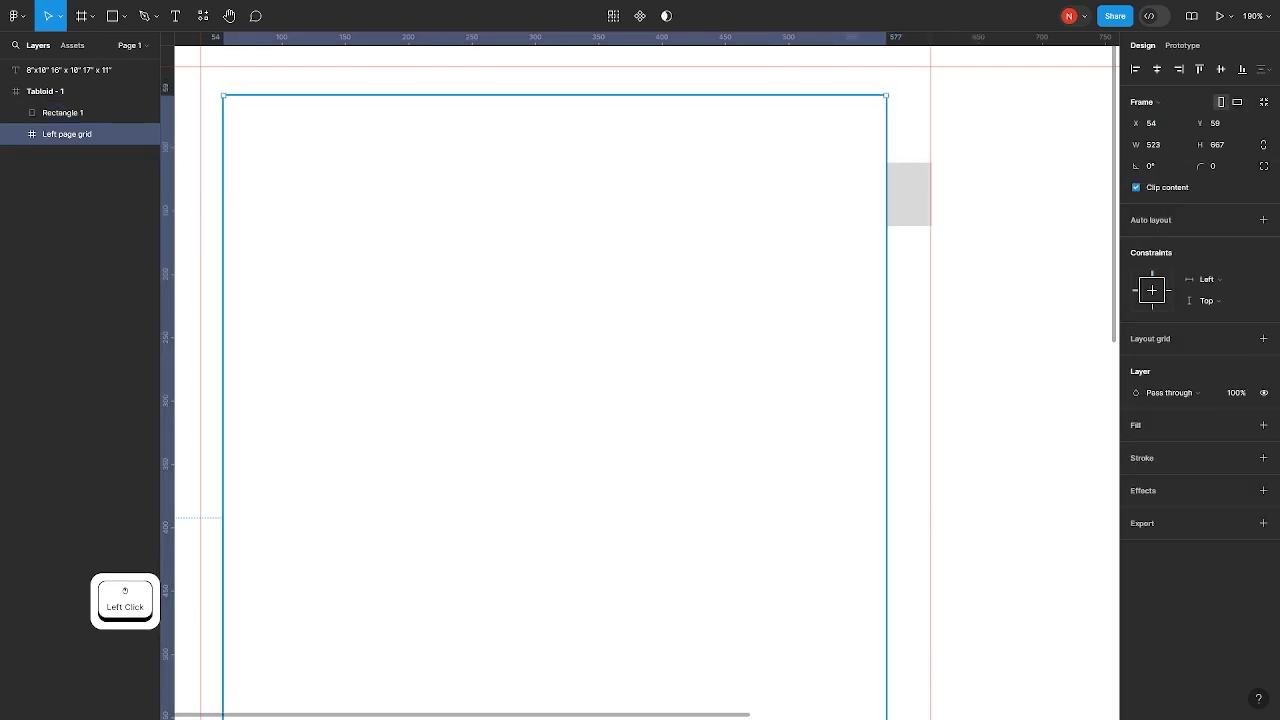
Add vertical guides at the Left page grid frame's left and right edges and delete the measuring rectangle
left_click_drag(163, 177, 224, 184)
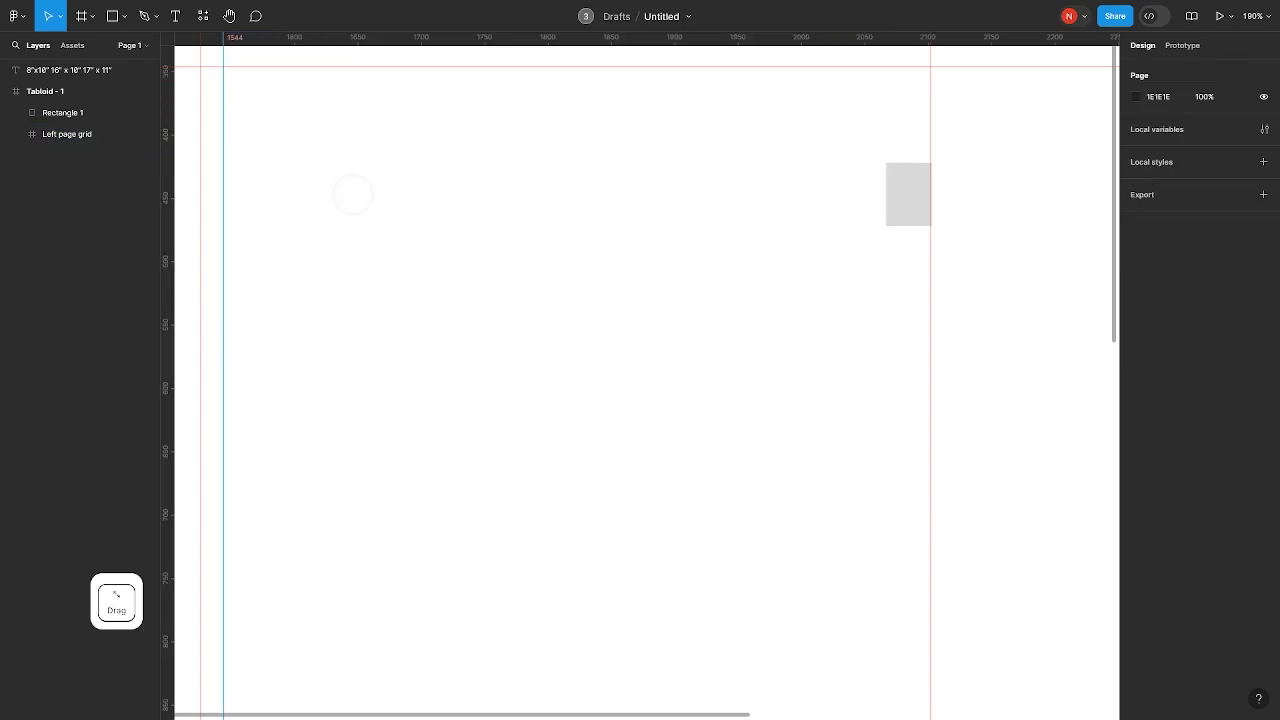
left_click_drag(352, 194, 895, 207)
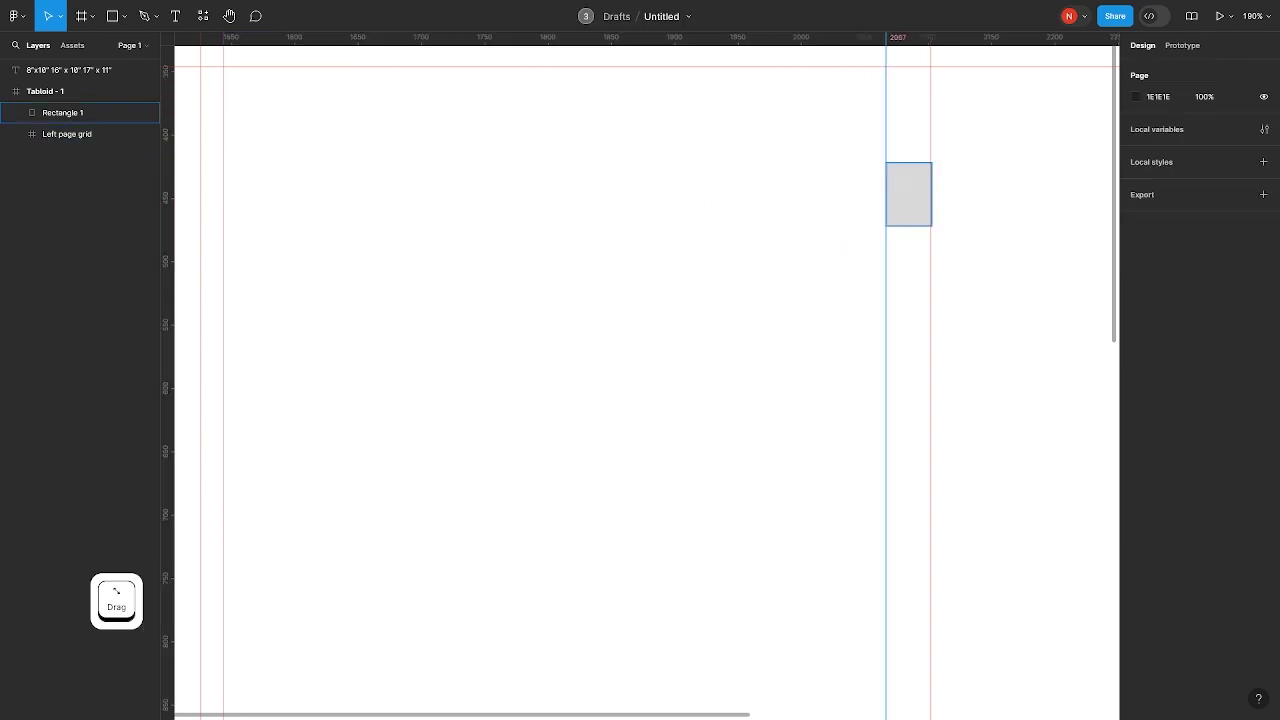
left_click(905, 200)
key("BackSpace")
left_click(703, 153)
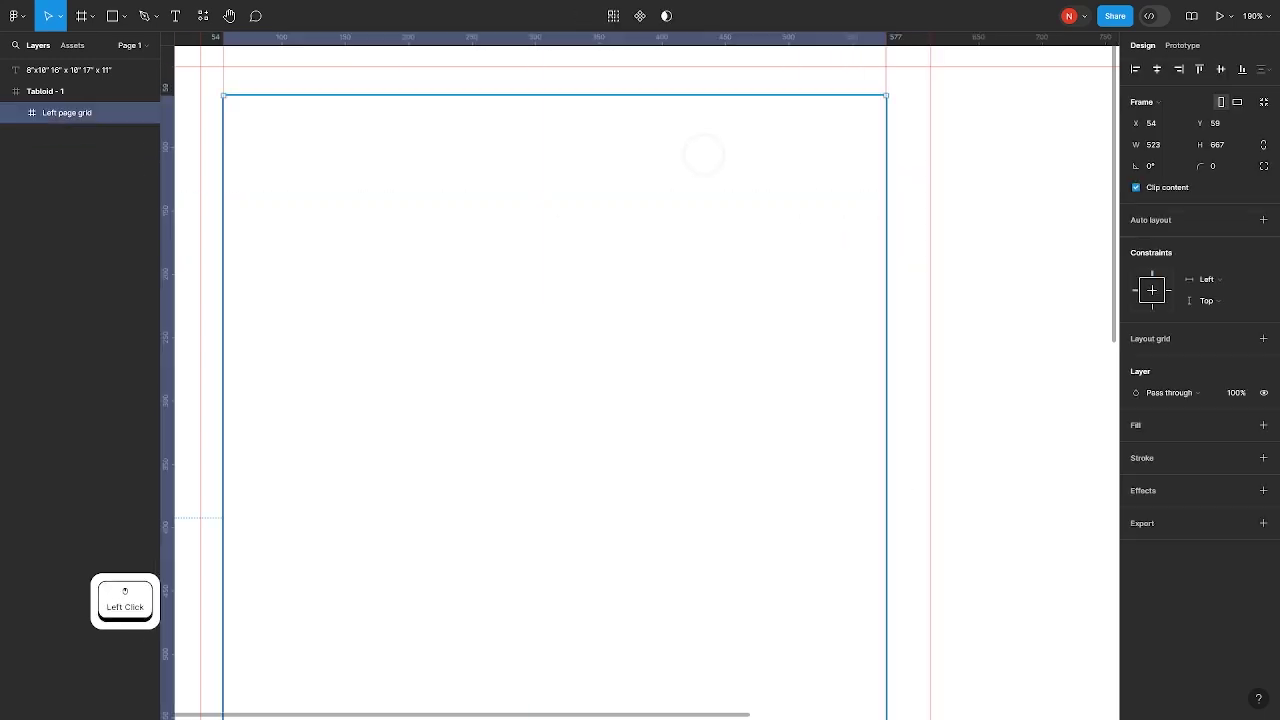
Add horizontal guides just above and just below the Left page grid frame, at about 365 and 1039 on the ruler
scroll(703, 153, "down", 2)
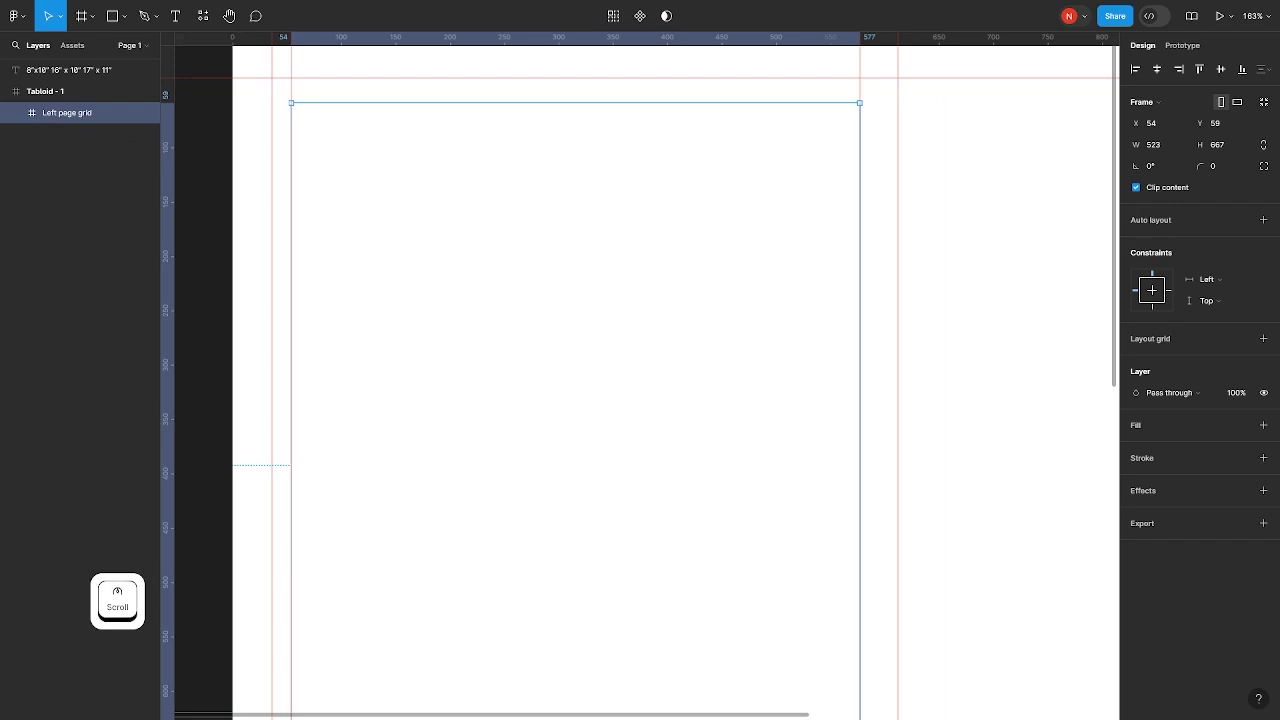
scroll(386, 122, "up", 4)
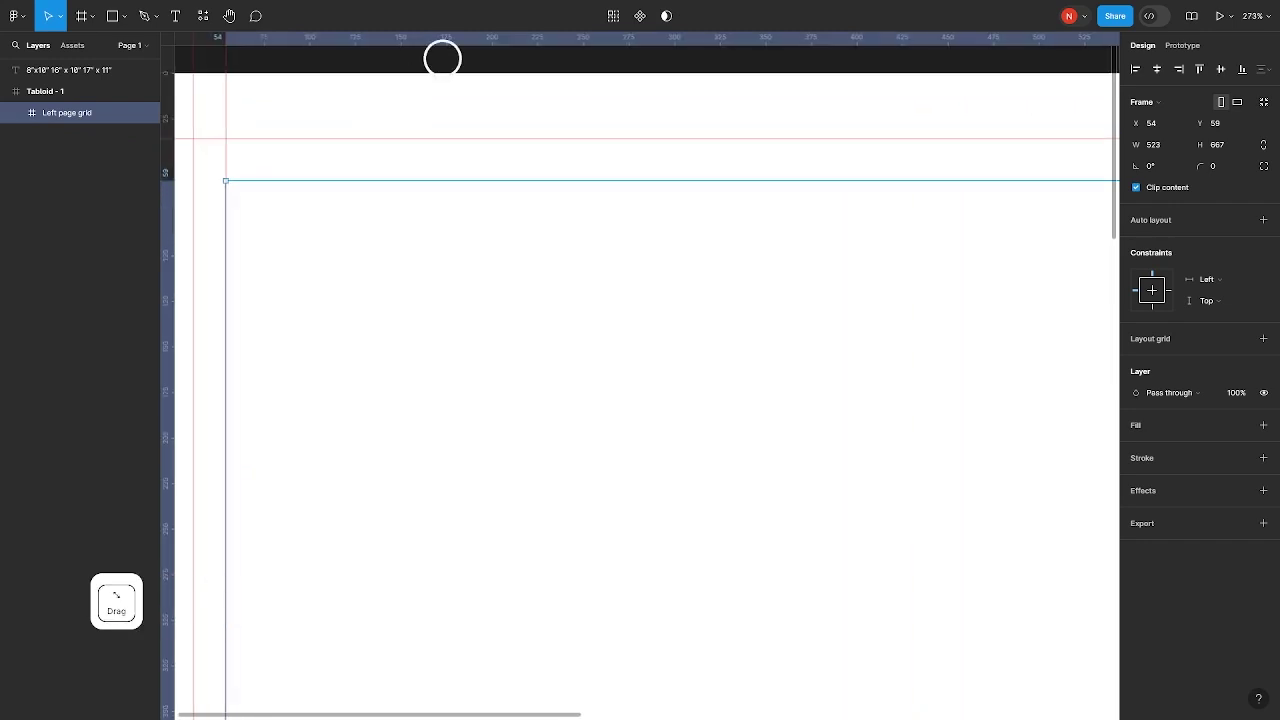
left_click_drag(449, 42, 466, 177)
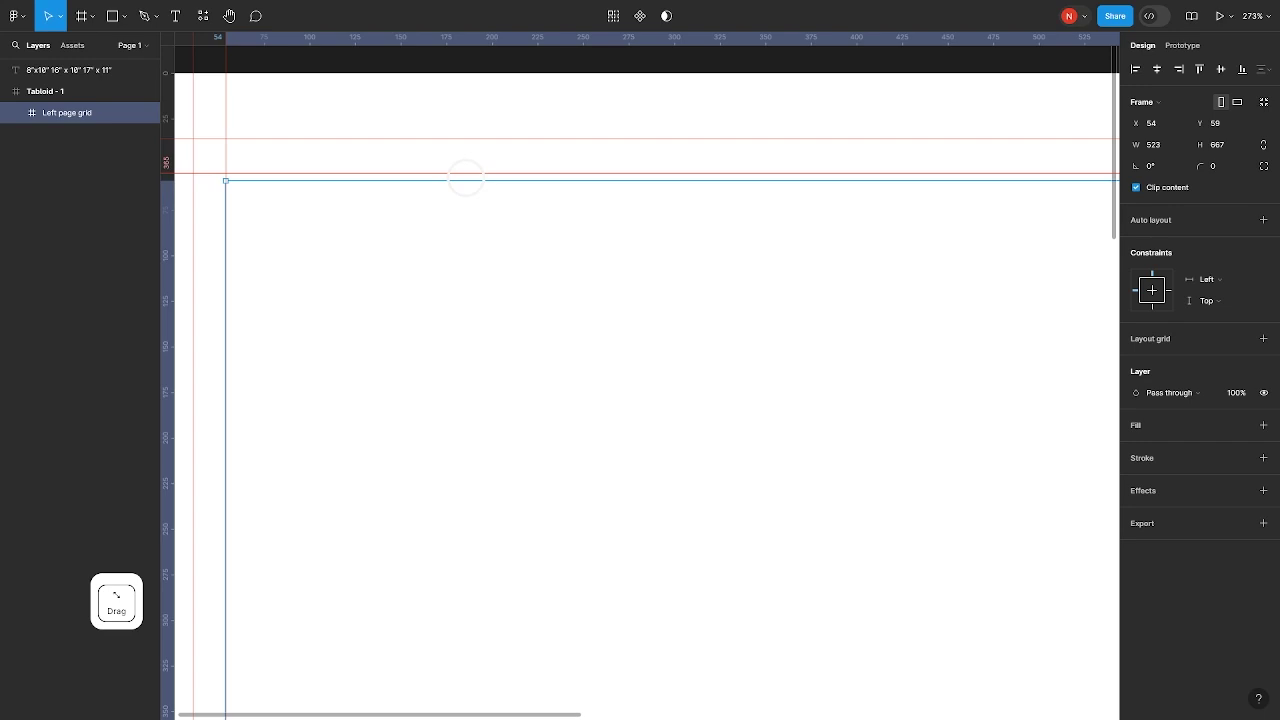
scroll(559, 229, "down", 8)
left_click(689, 166)
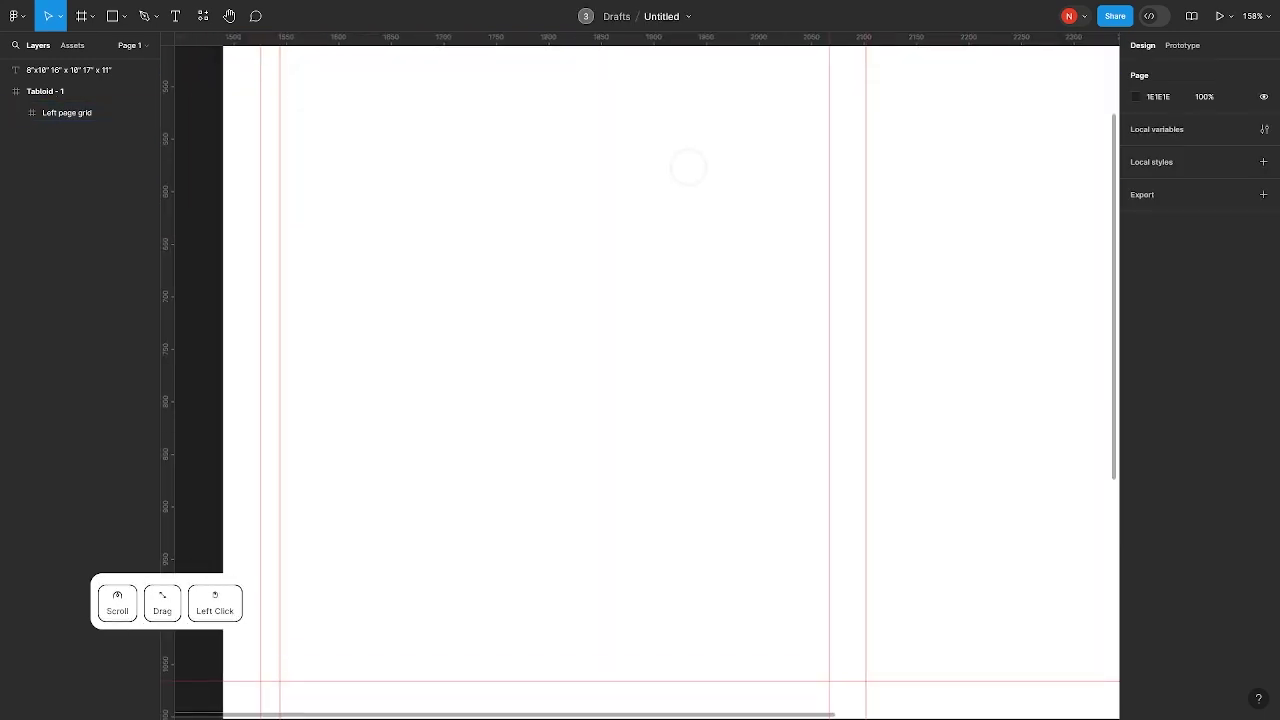
scroll(681, 387, "down", 2)
scroll(678, 365, "down", 1)
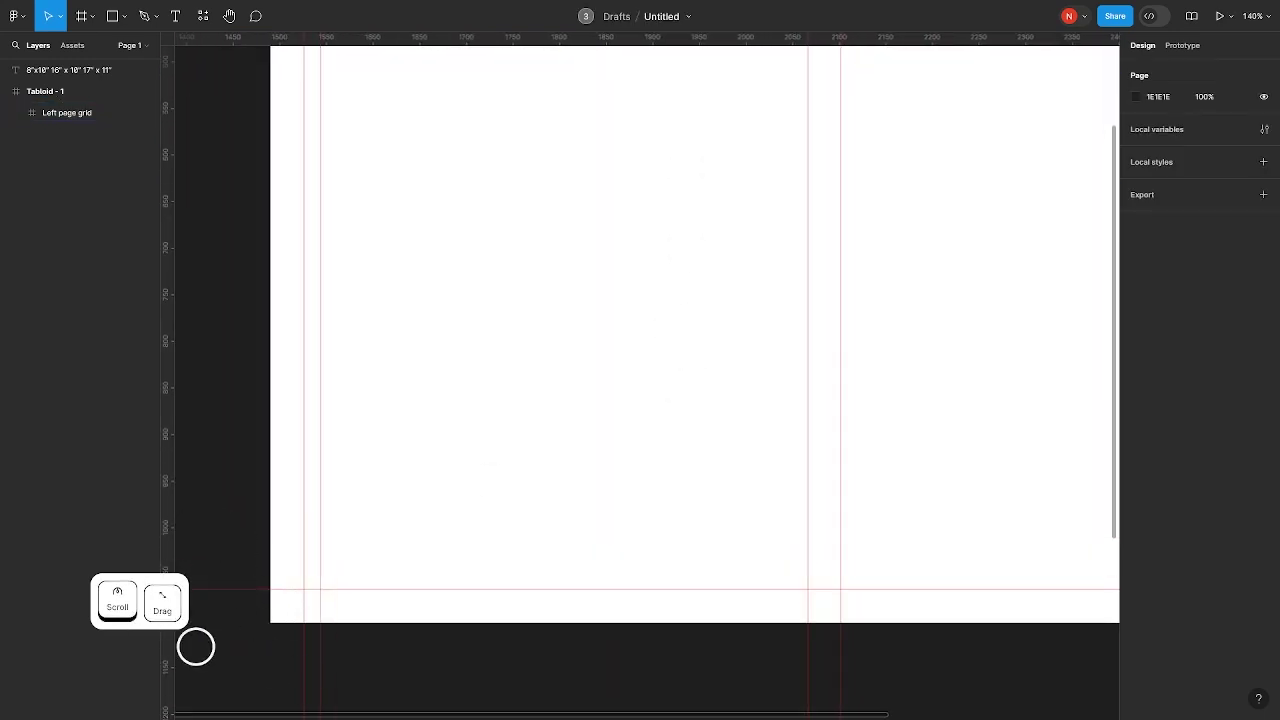
scroll(506, 243, "up", 3)
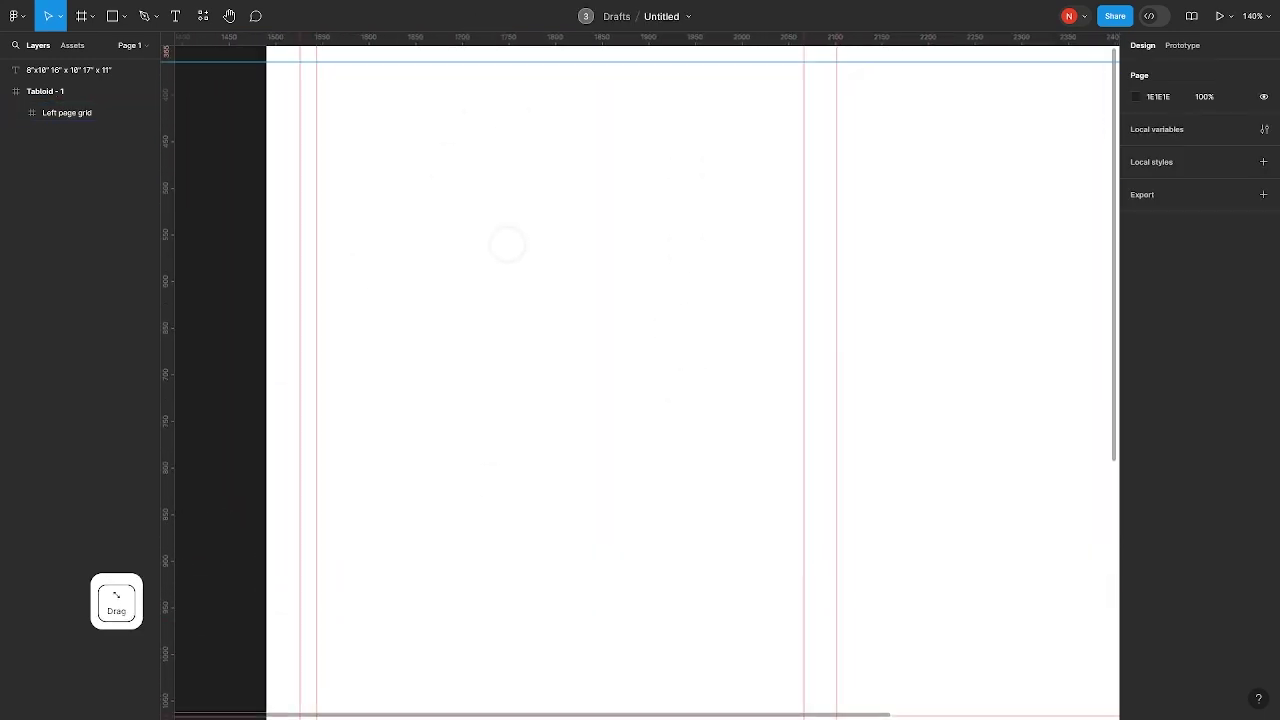
scroll(497, 177, "down", 1)
left_click_drag(503, 36, 595, 690)
Stretch the Left page grid frame to meet the upper and lower inner guides, making it 523 × 674 at Y 55
left_click(571, 520)
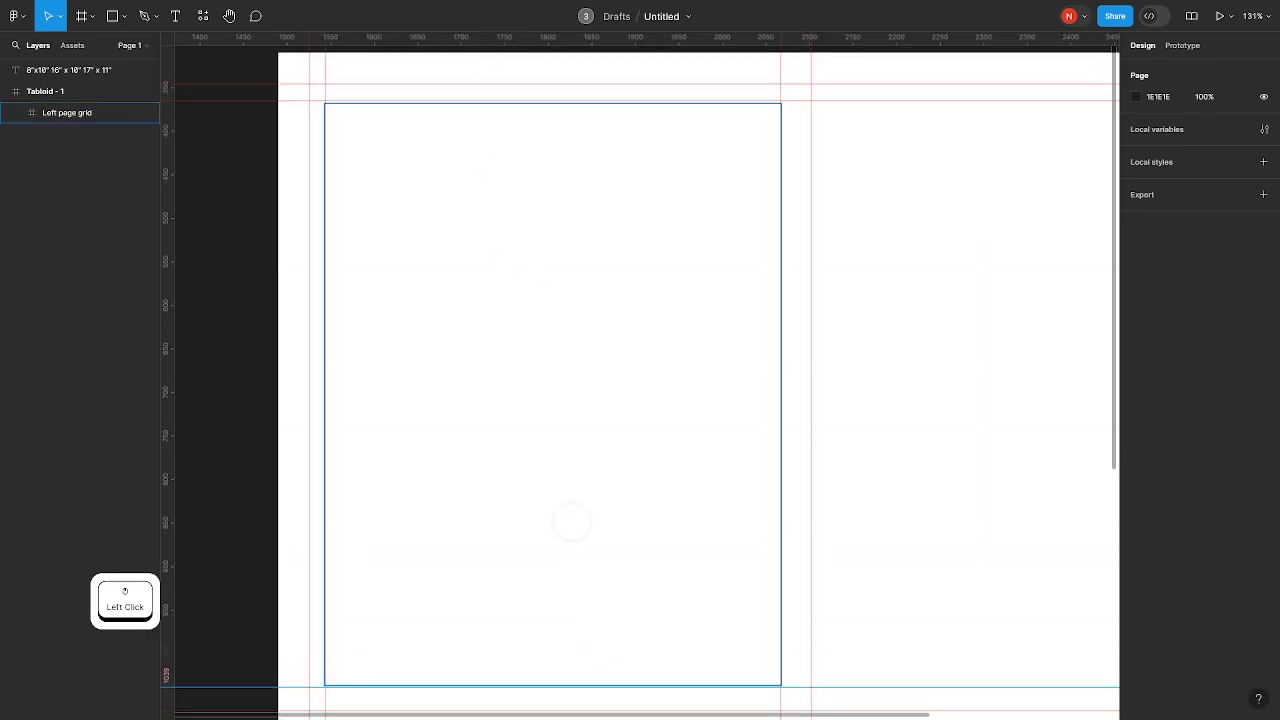
left_click_drag(780, 685, 780, 688)
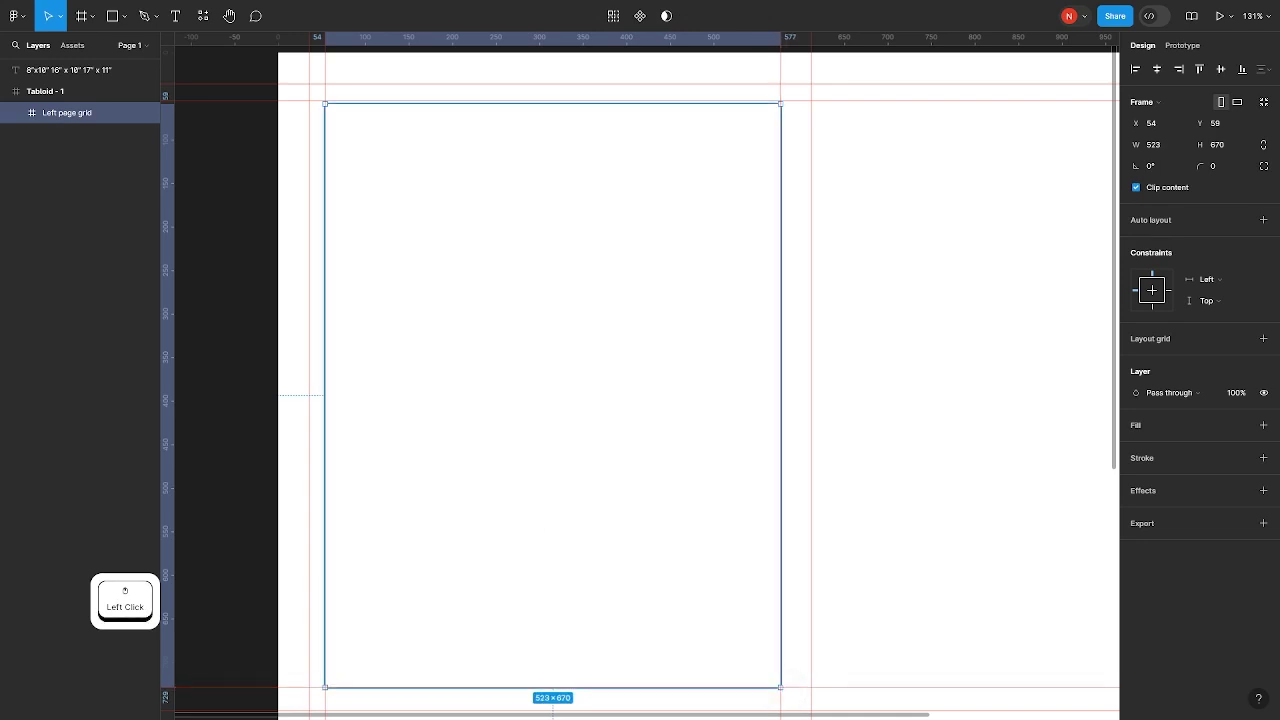
left_click_drag(325, 103, 325, 100)
scroll(329, 94, "up", 10)
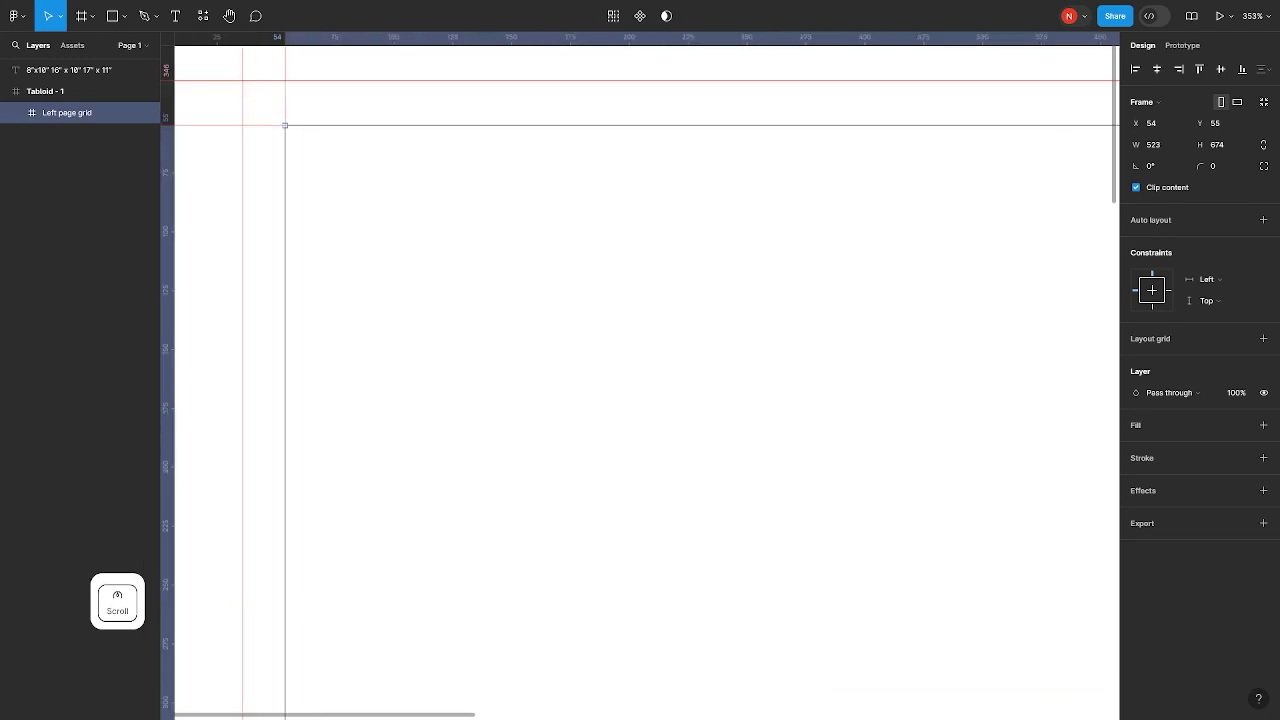
scroll(371, 129, "down", 10)
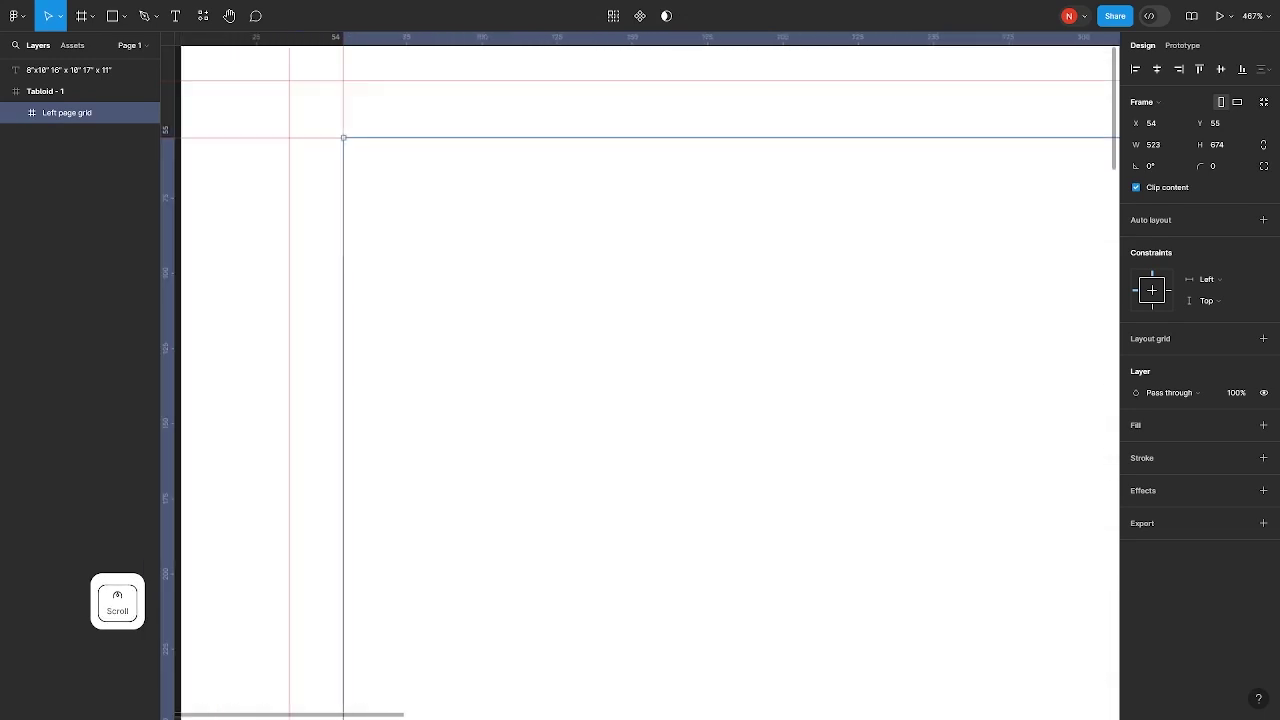
left_click_drag(670, 220, 423, 143)
left_click(417, 140)
scroll(417, 141, "down", 5)
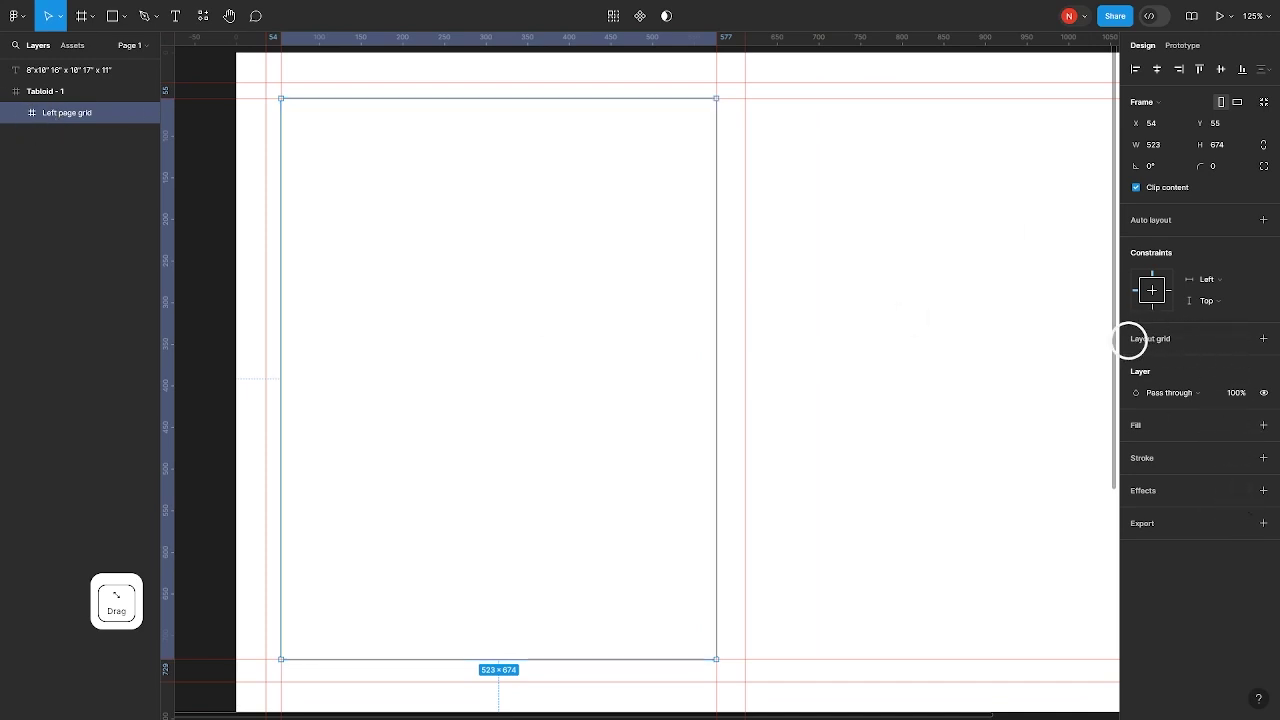
Add a layout grid to the Left page grid frame, change its type to Columns and set the count to 6
left_click(1160, 339)
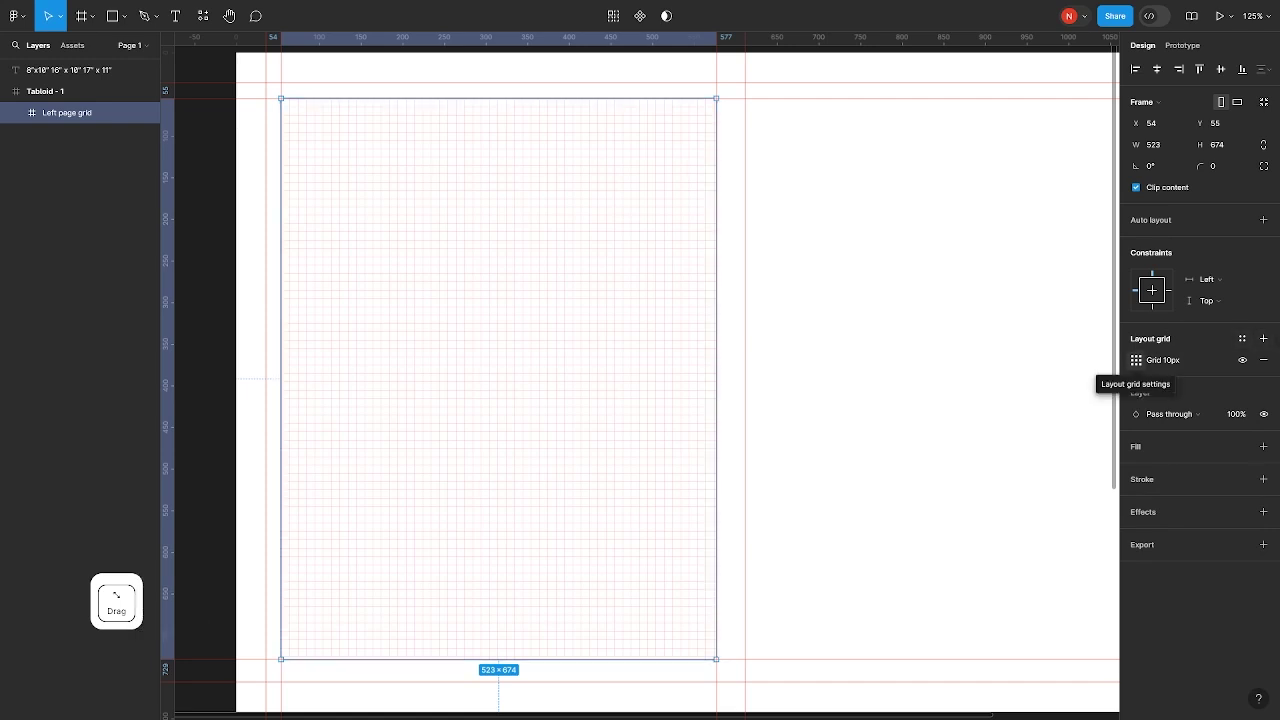
left_click(1136, 360)
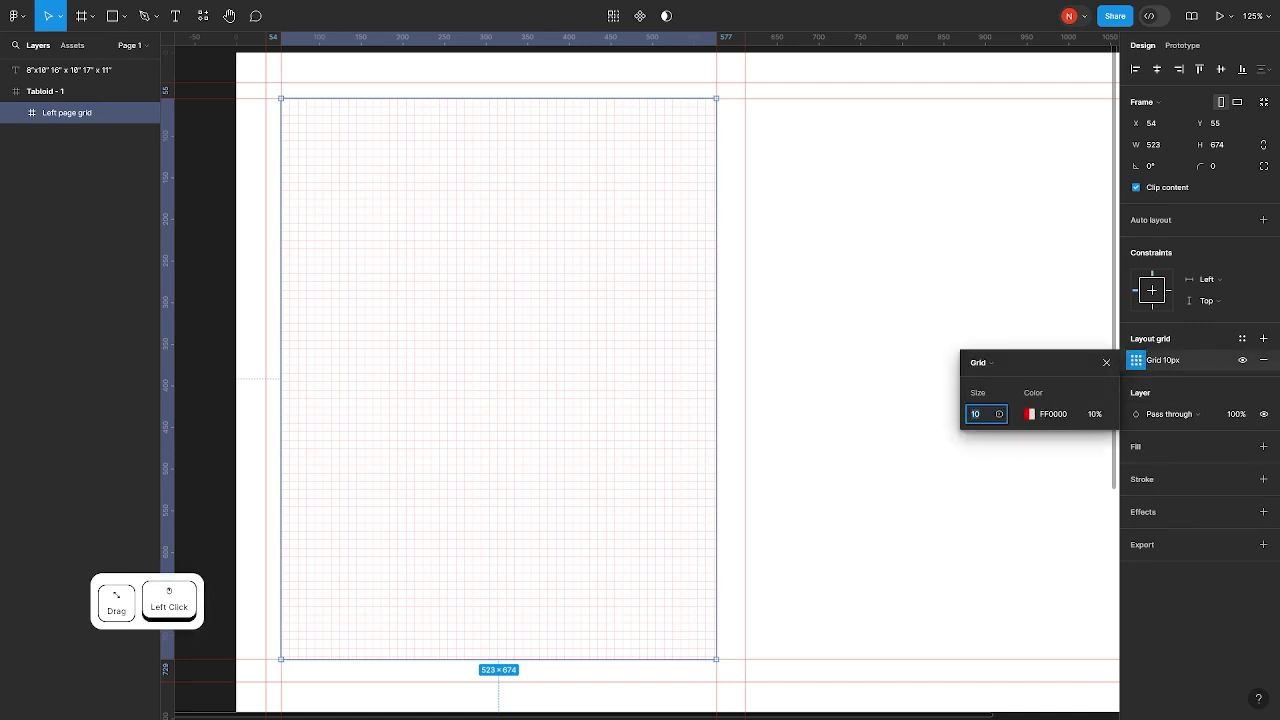
left_click(980, 362)
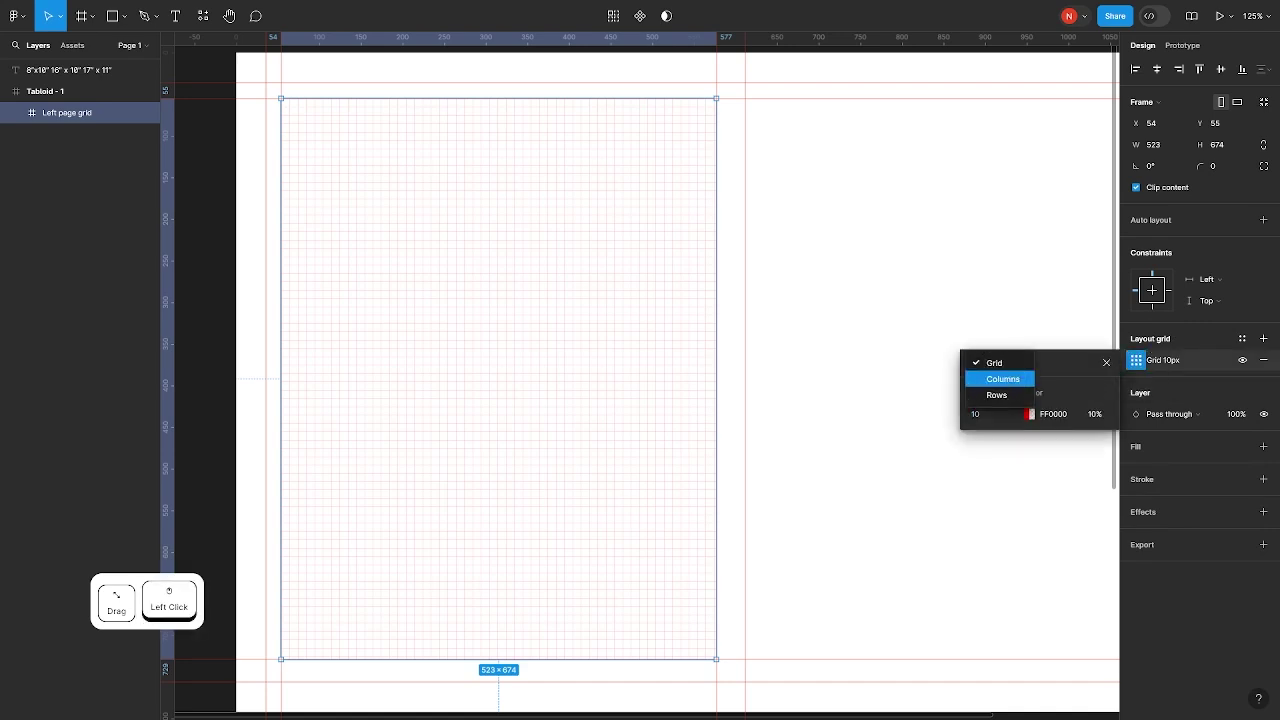
left_click(1003, 379)
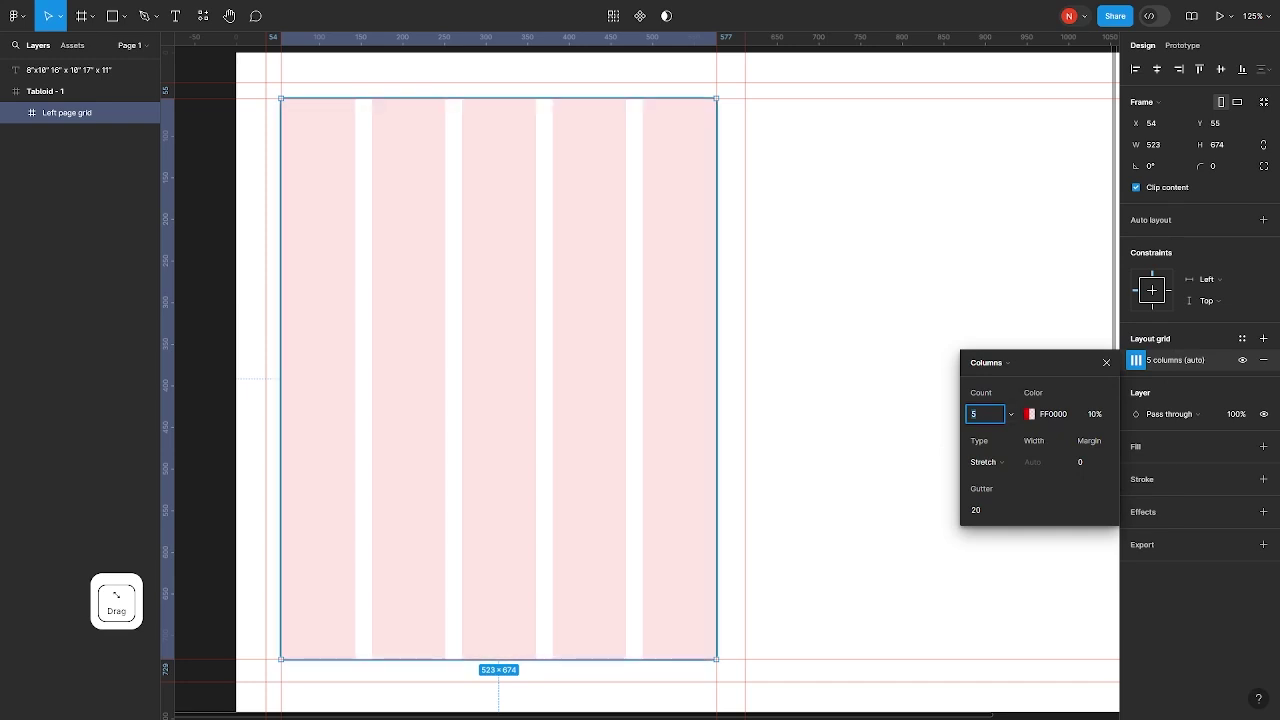
left_click(982, 415)
key("BackSpace")
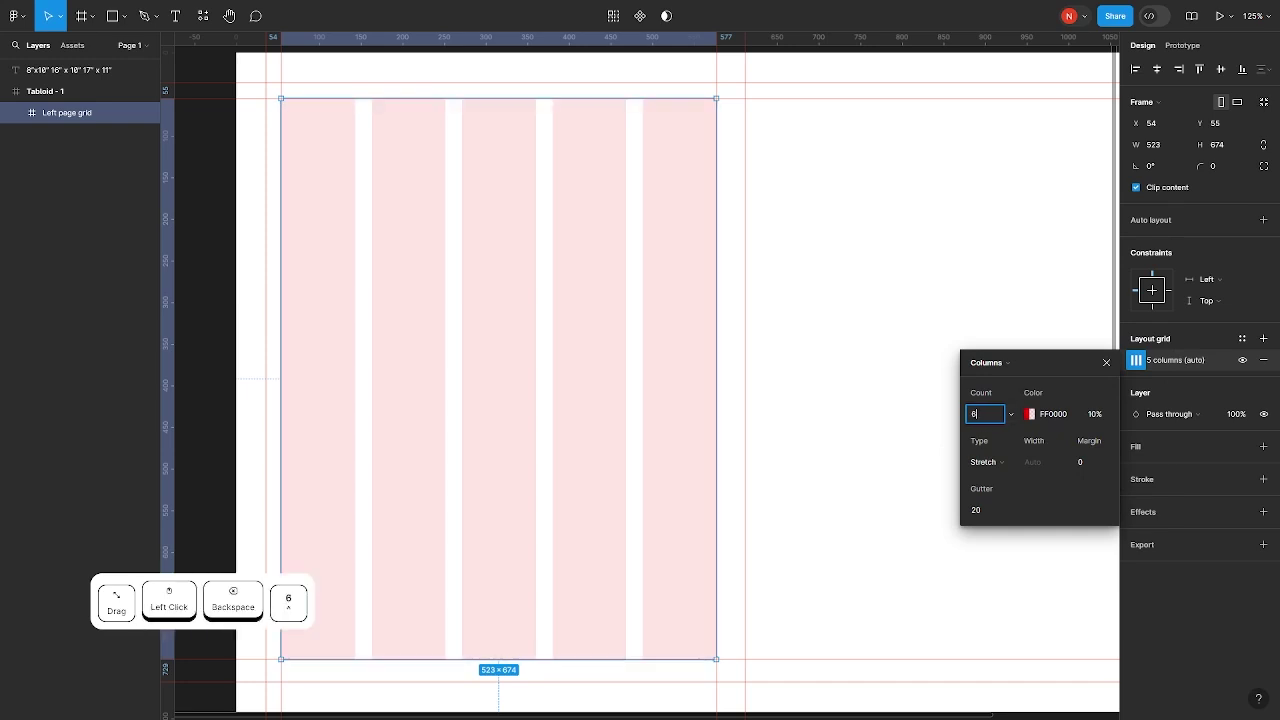
type("6")
key("Return")
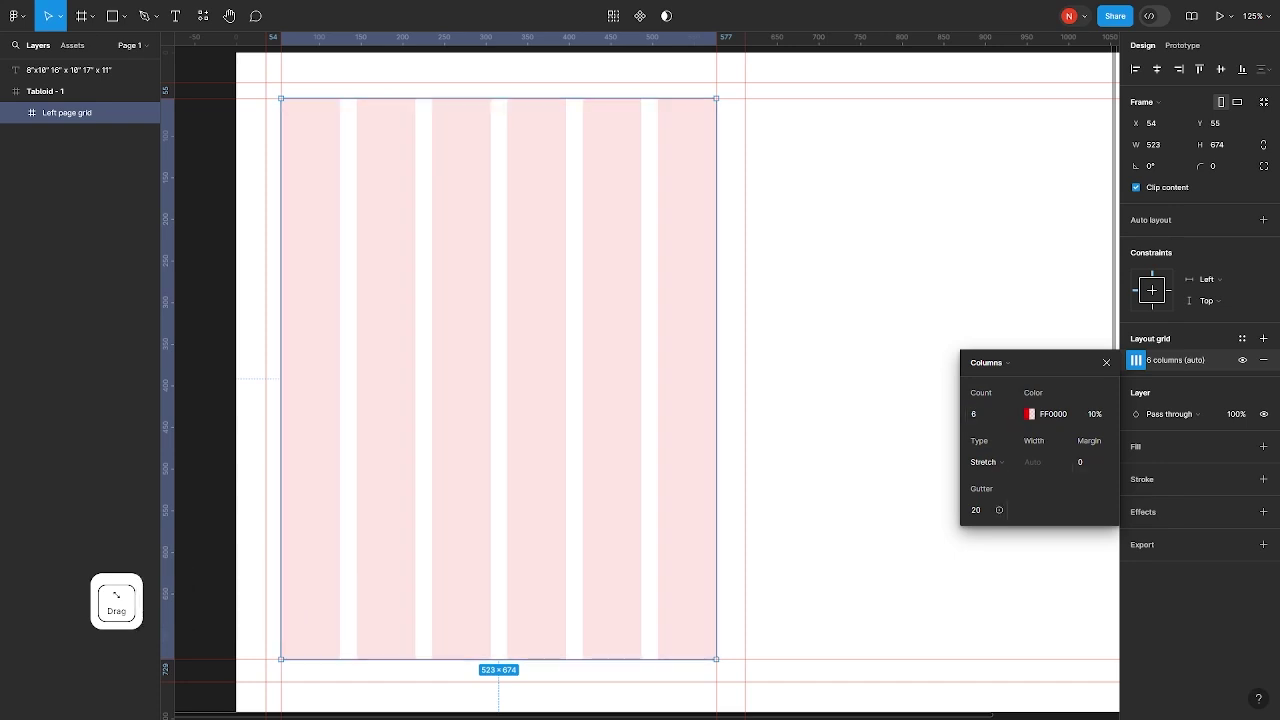
left_click_drag(971, 510, 970, 510)
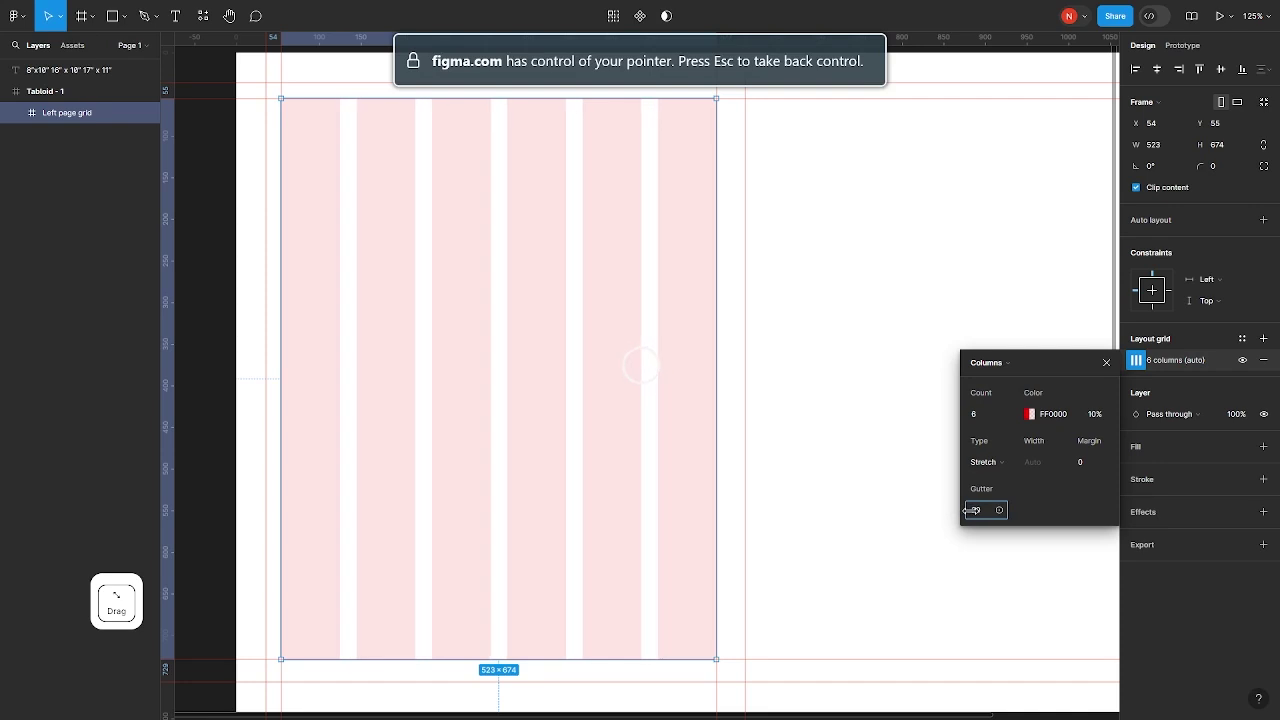
left_click_drag(641, 366, 958, 512)
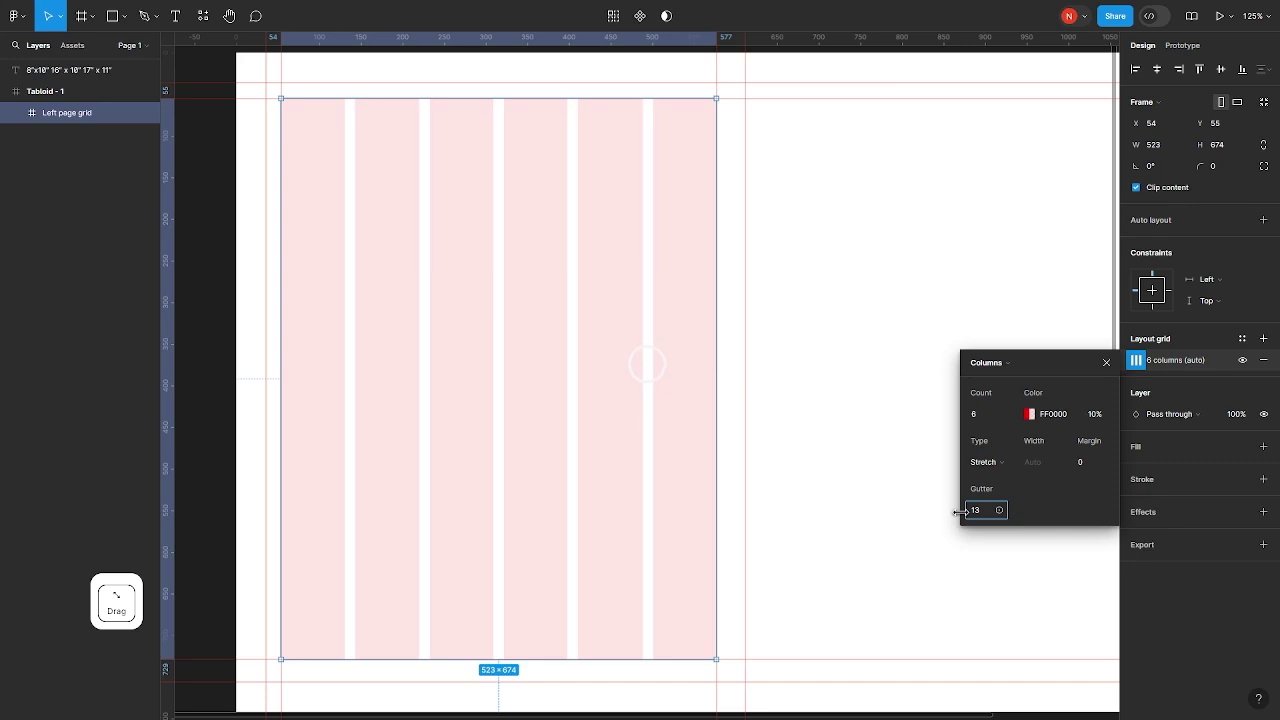
left_click_drag(958, 511, 966, 510)
right_click(966, 510)
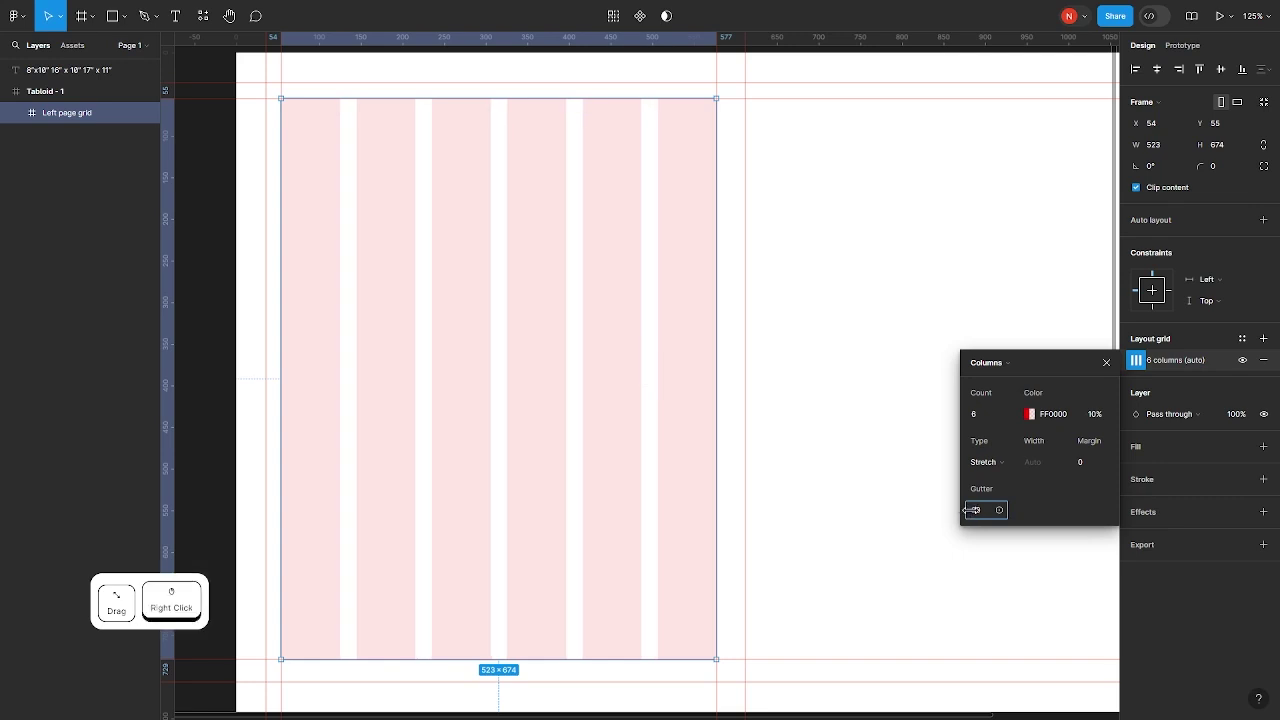
Set the column grid's gutter to 16 and close the layout grid settings
double_click(986, 514)
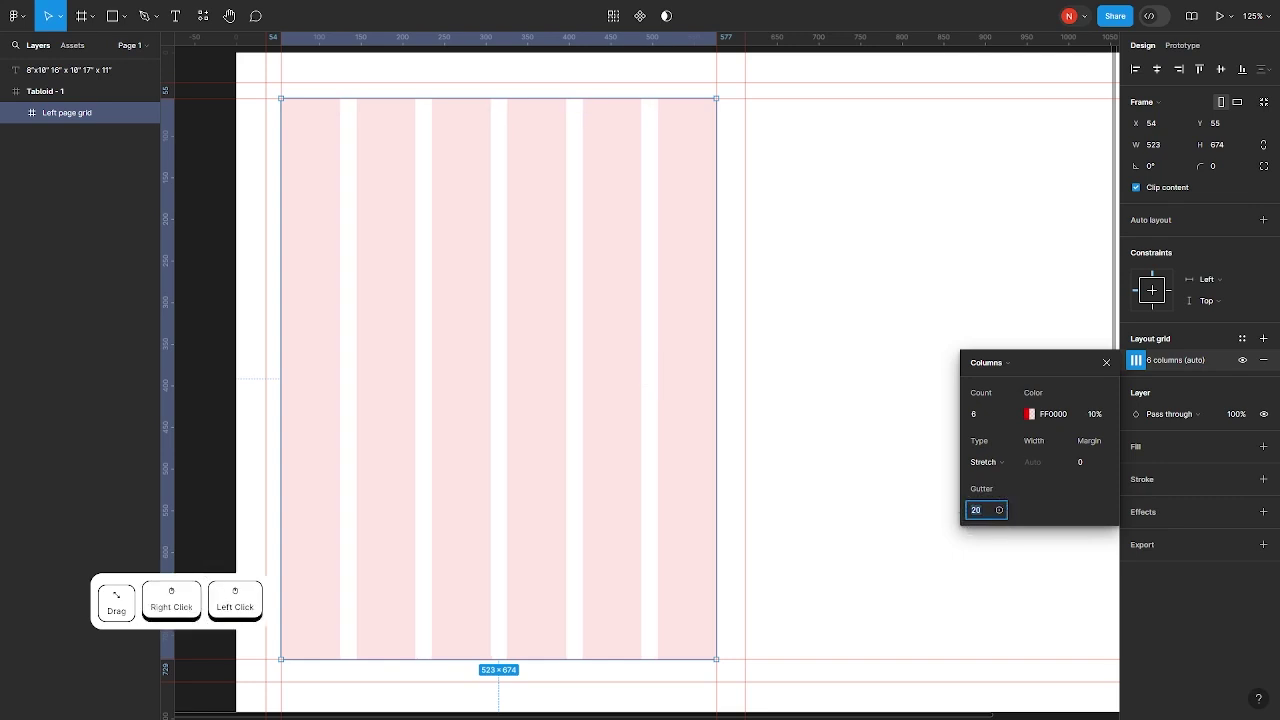
type("16")
key("Return")
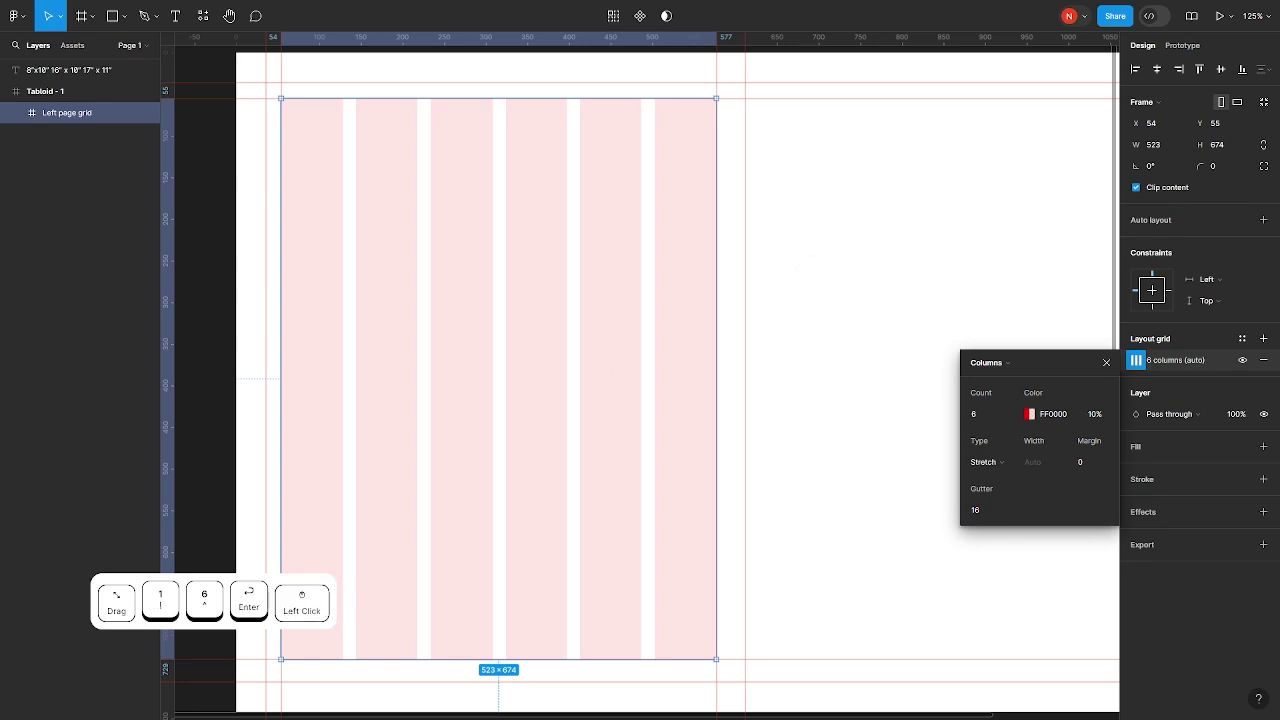
left_click(830, 285)
left_click(517, 246)
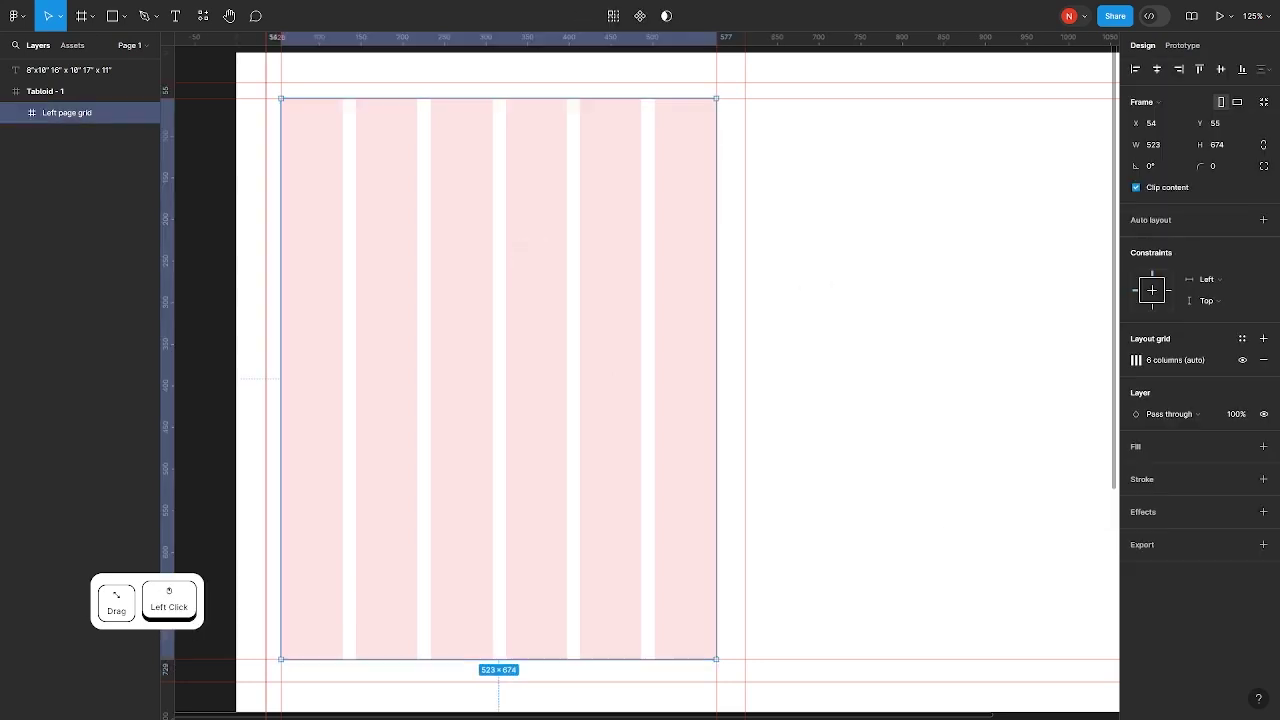
Select the Left page grid frame and rename it Right page grid
scroll(826, 292, "down", 2)
left_click(824, 300)
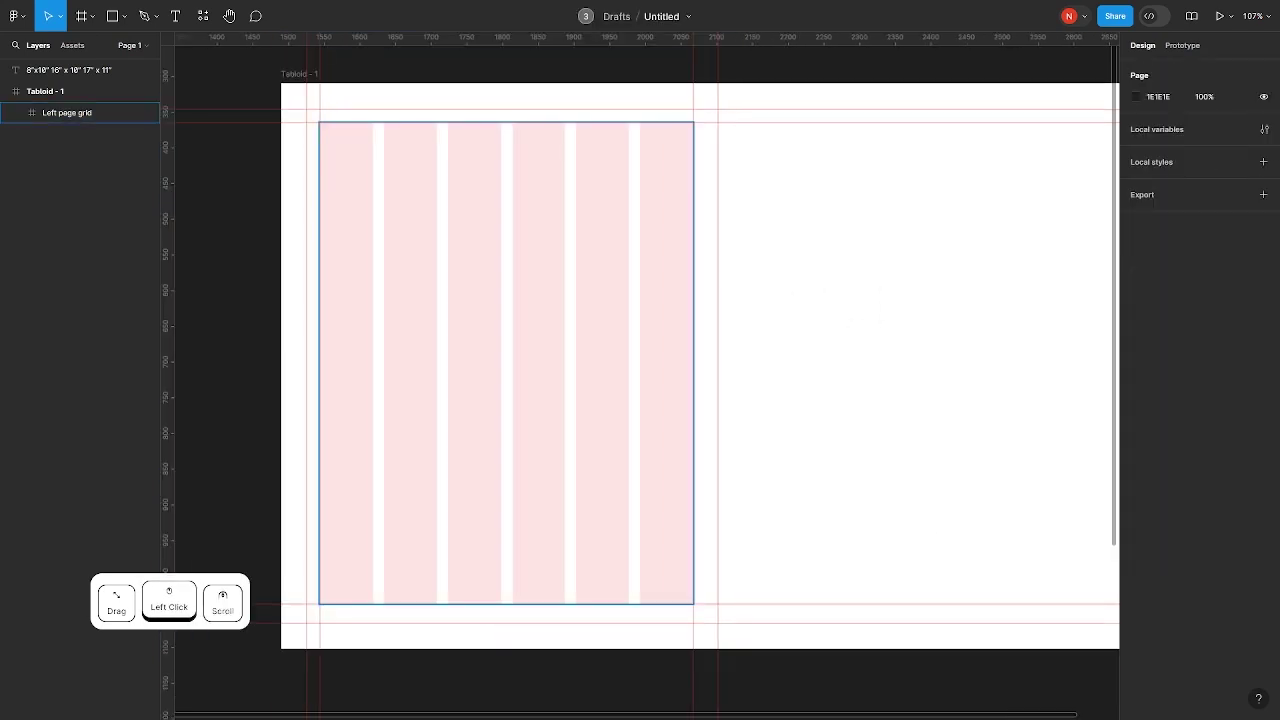
left_click_drag(960, 330, 851, 317)
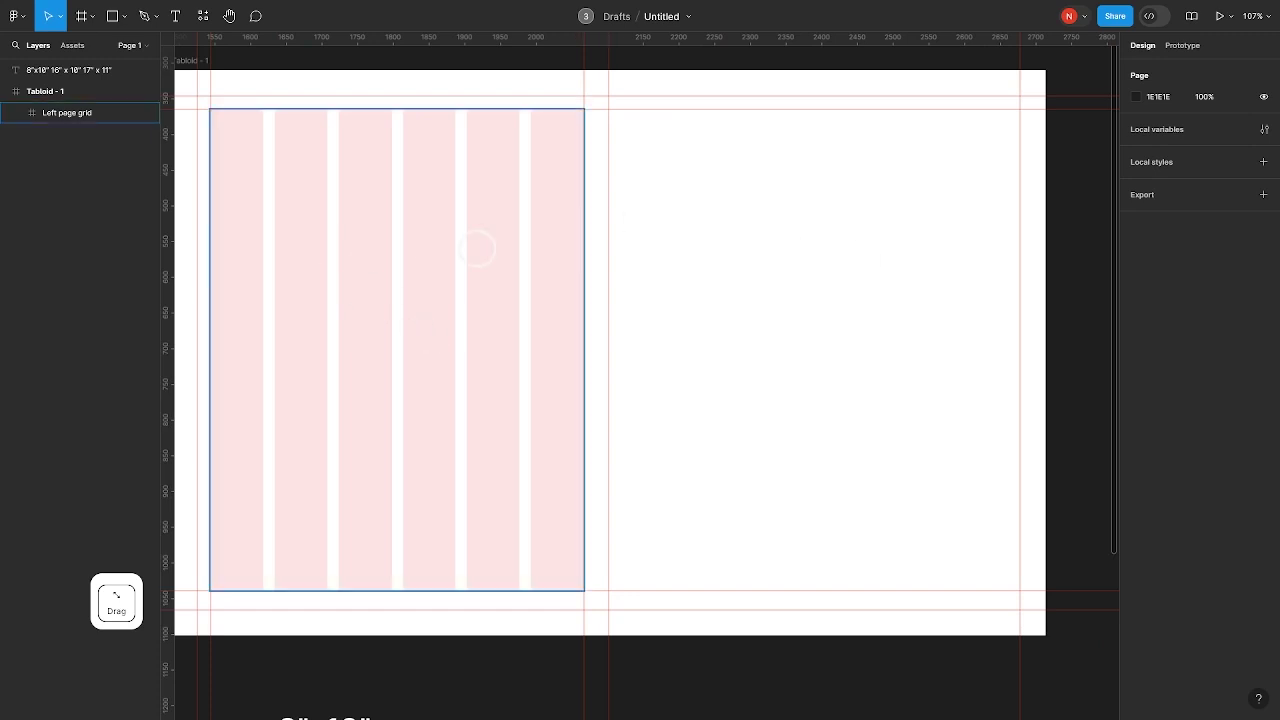
left_click(514, 257)
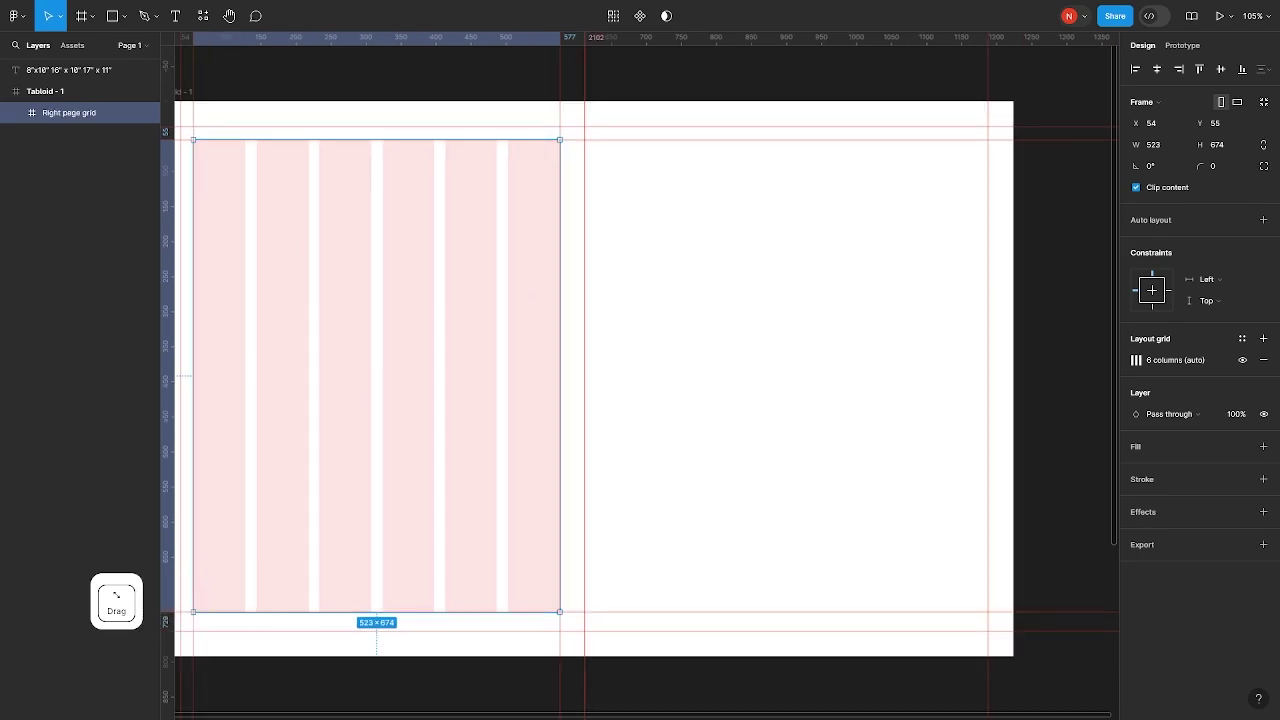
Draw a text box about 359 × 498 on the right page, just right of the centre guide, at about X 631, Y 55
left_click_drag(425, 242, 564, 251)
scroll(385, 217, "up", 2)
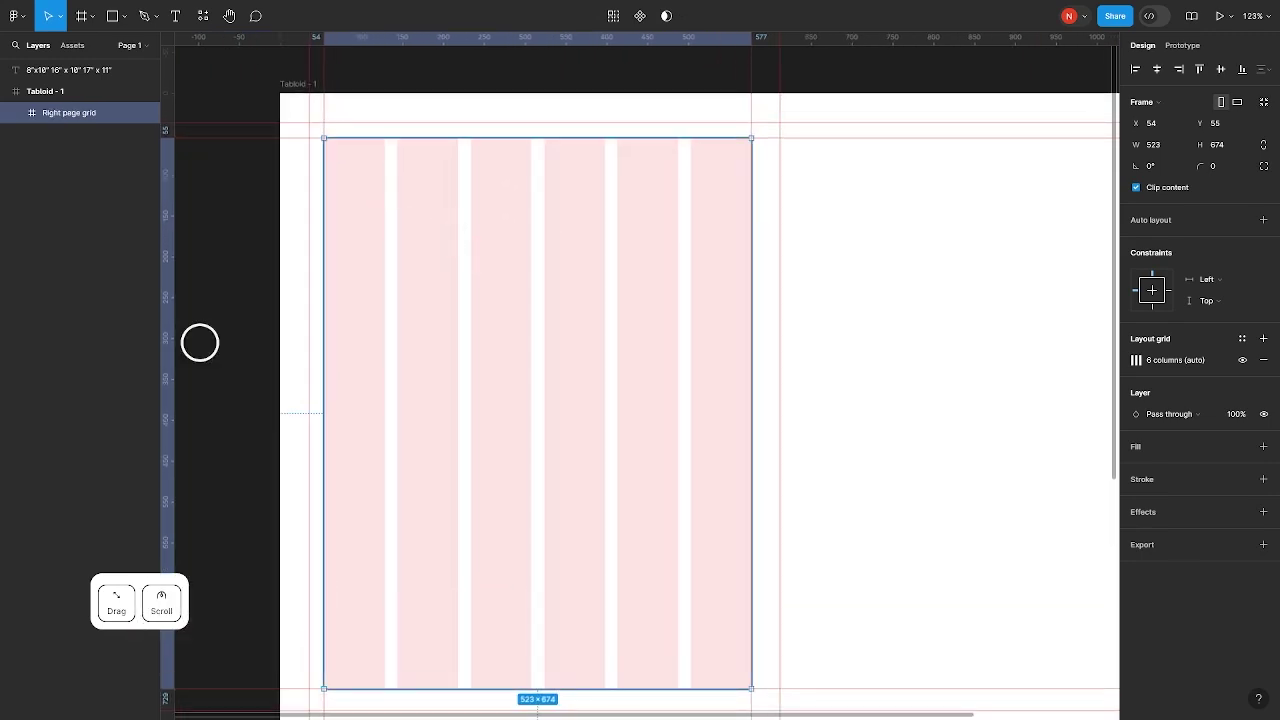
left_click(1188, 359)
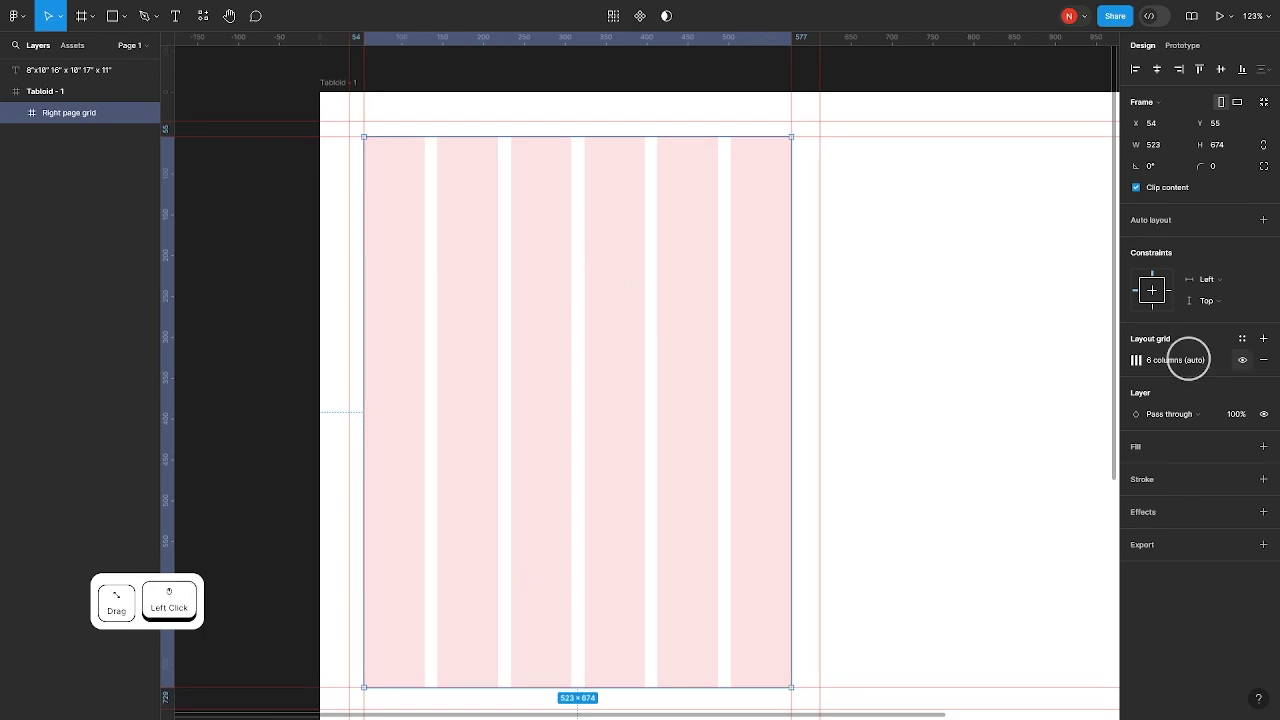
left_click_drag(851, 253, 717, 229)
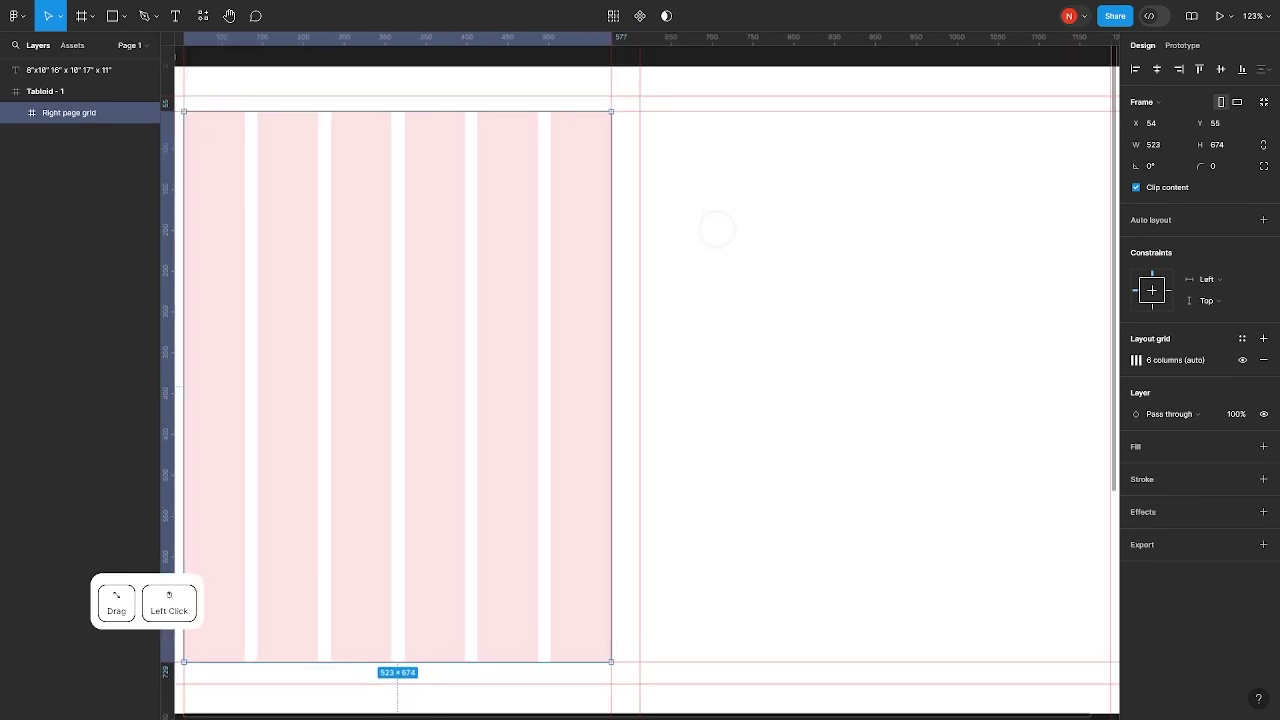
scroll(788, 229, "down", 1)
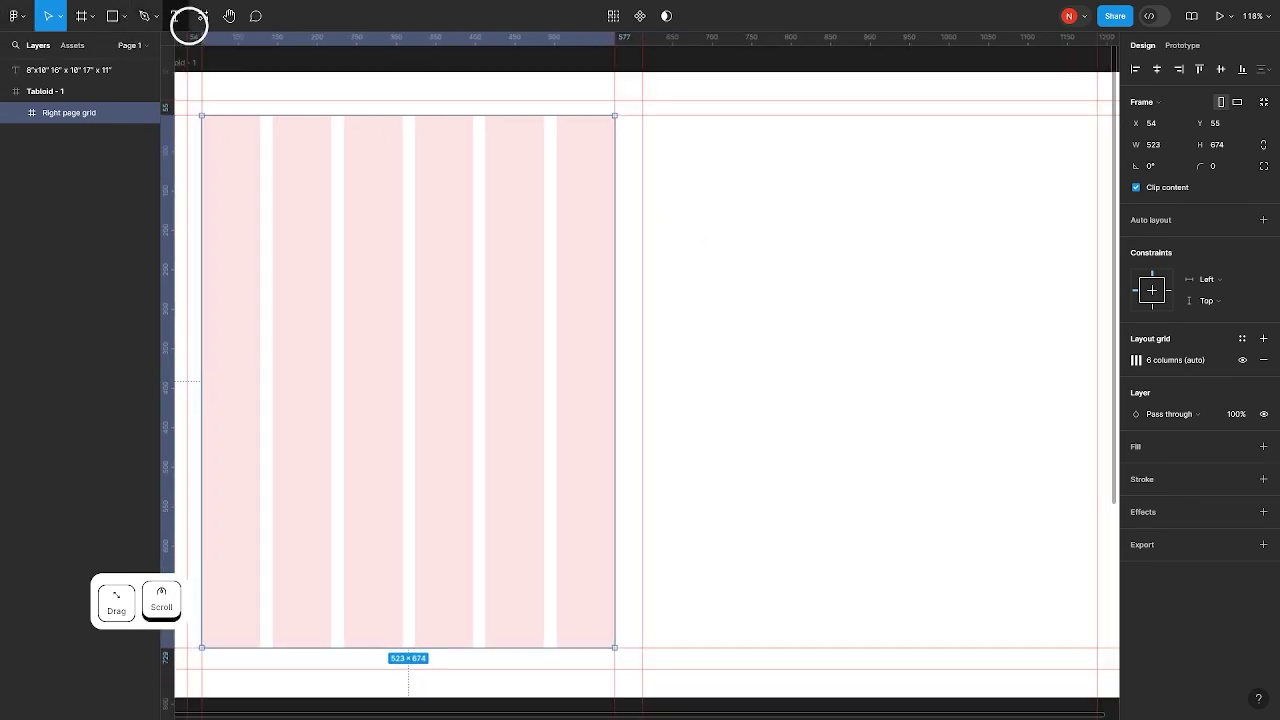
left_click(176, 16)
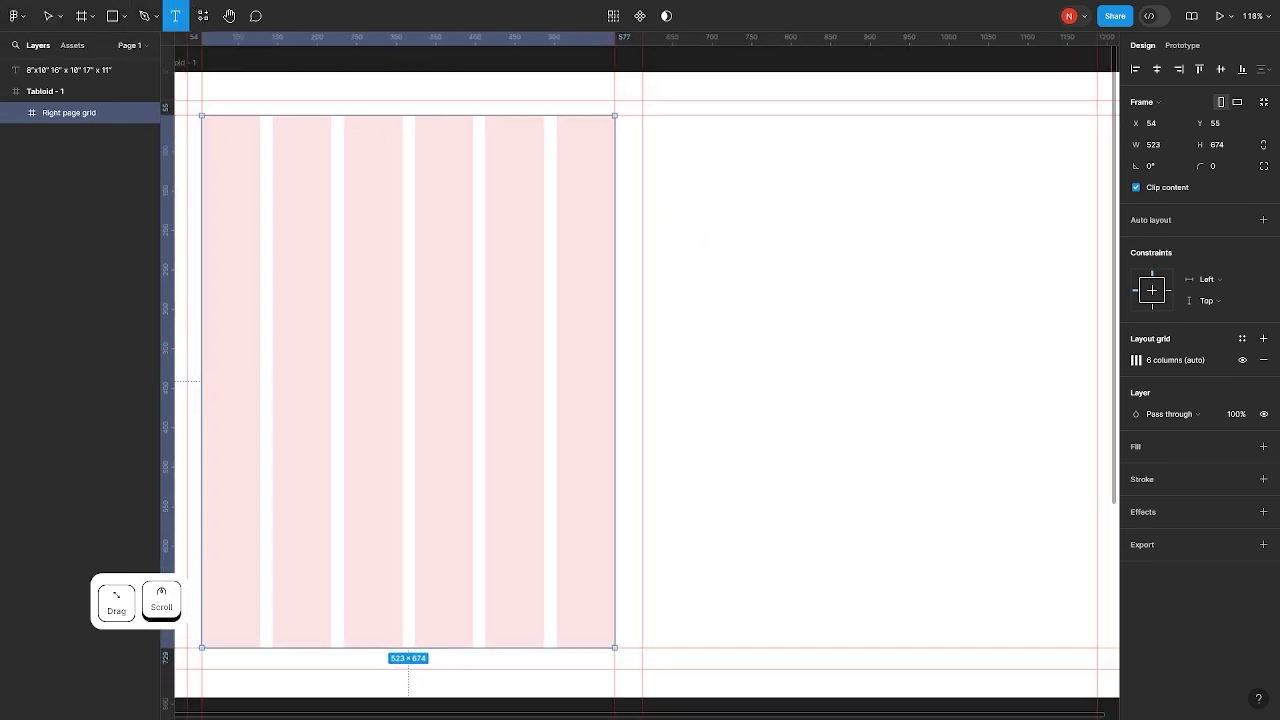
left_click_drag(657, 116, 940, 508)
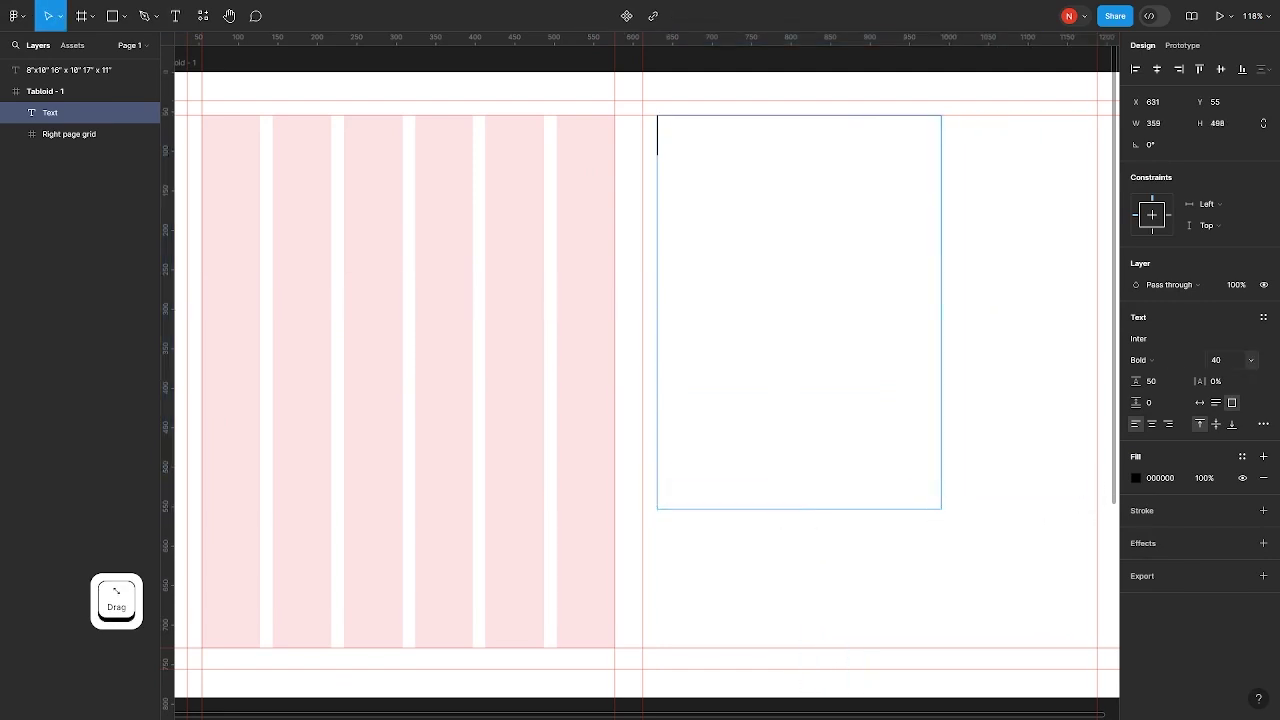
Set the empty text box's font size to 10, its weight to Regular and its line height to 12
left_click(1218, 359)
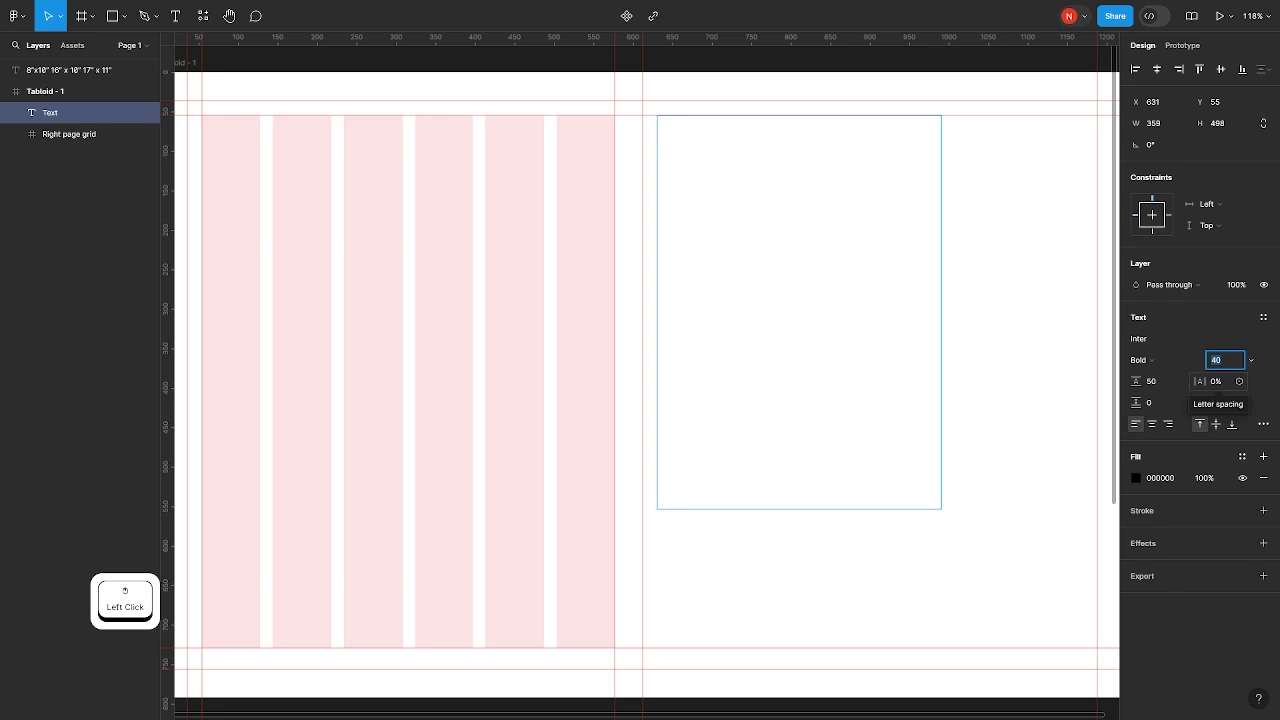
type("10")
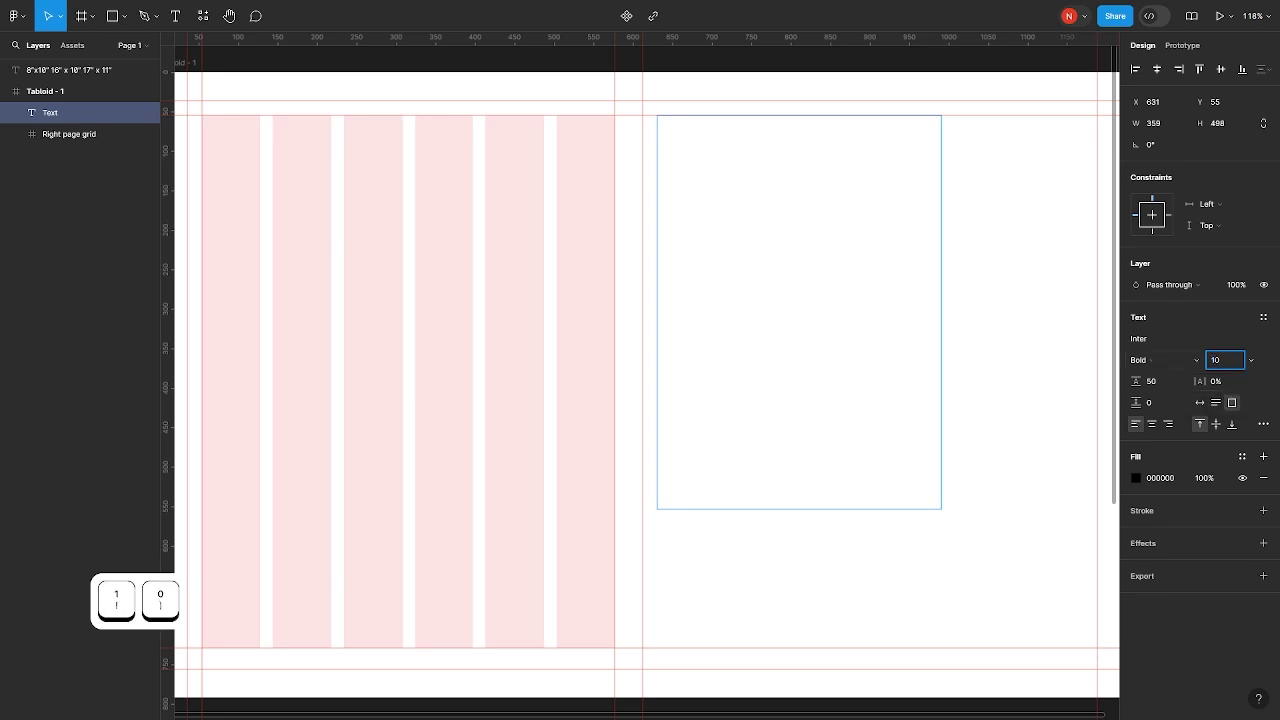
left_click(1160, 359)
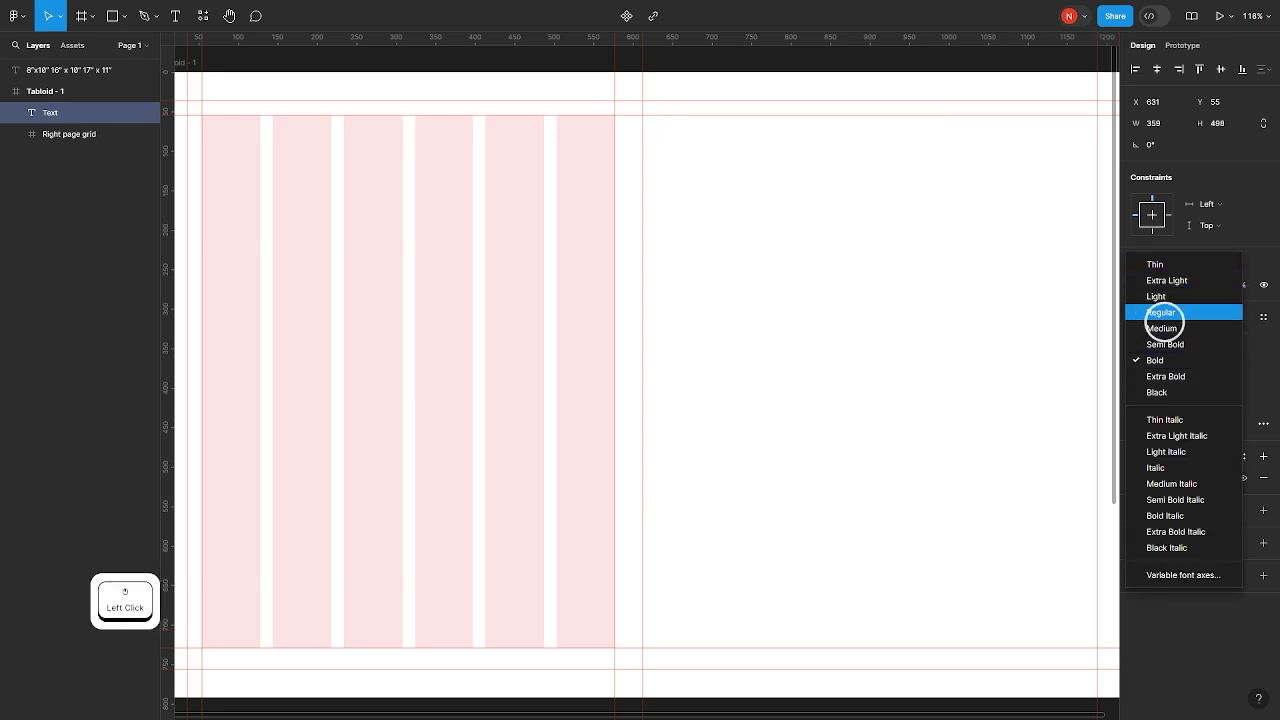
left_click(1161, 313)
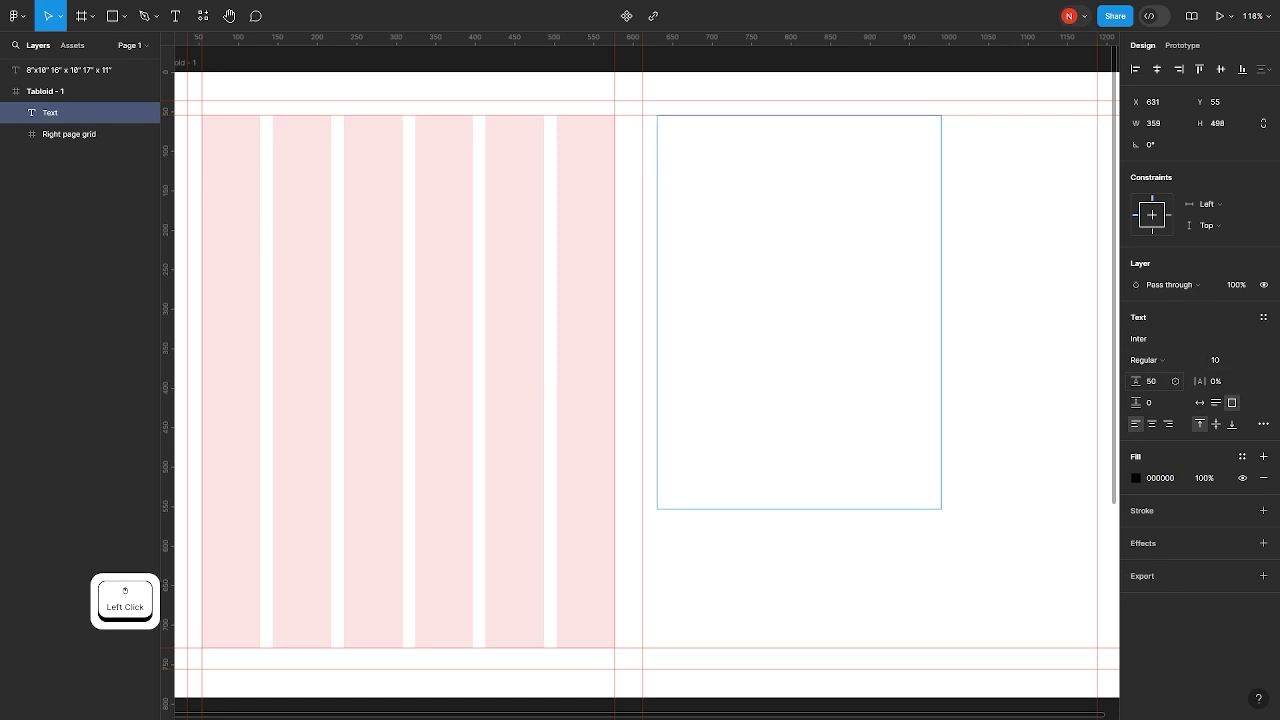
left_click(1152, 383)
type("12")
key("Return")
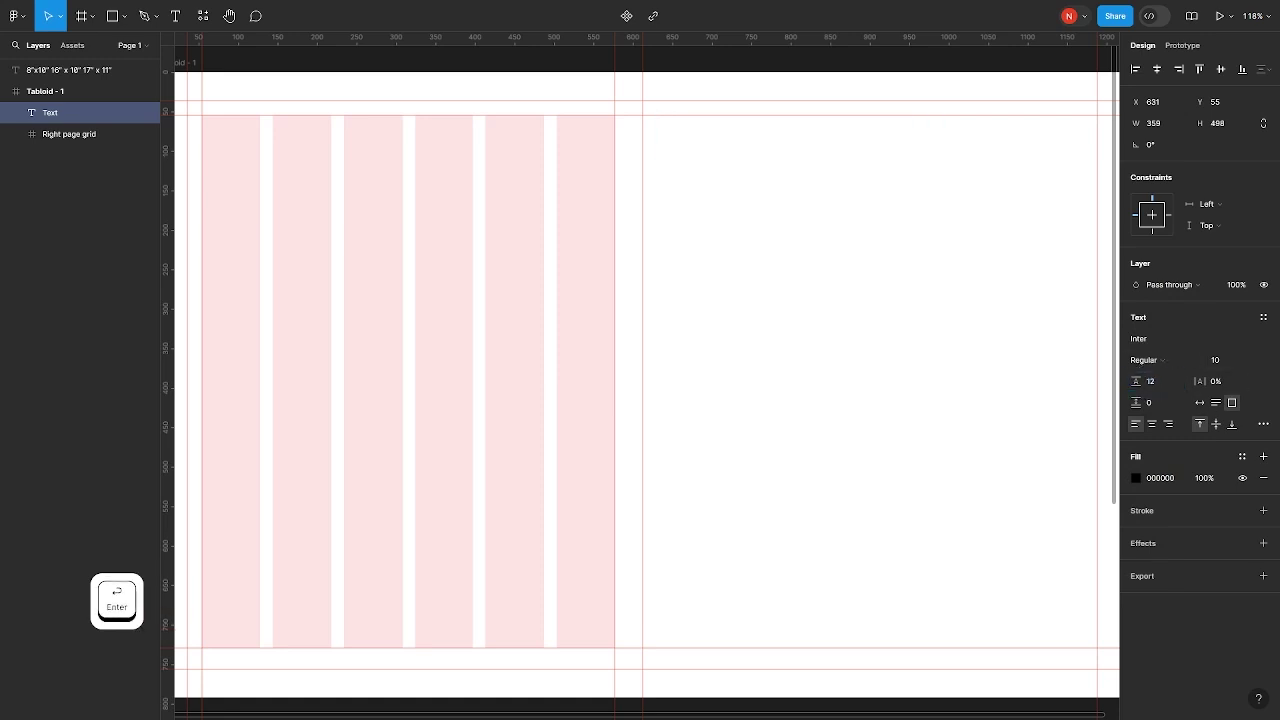
Enter two lines in the text box: "Testing default text in here" and "just so we can test out the line height"
left_click(678, 140)
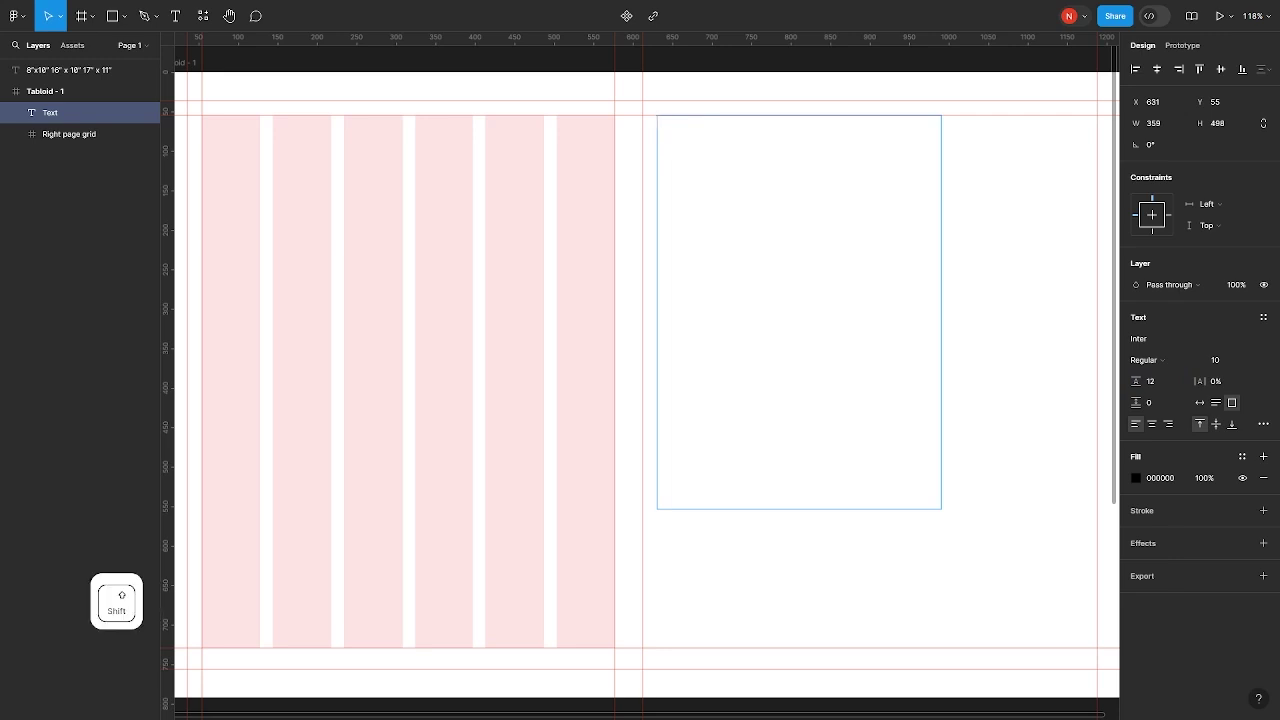
type("Testing defaul")
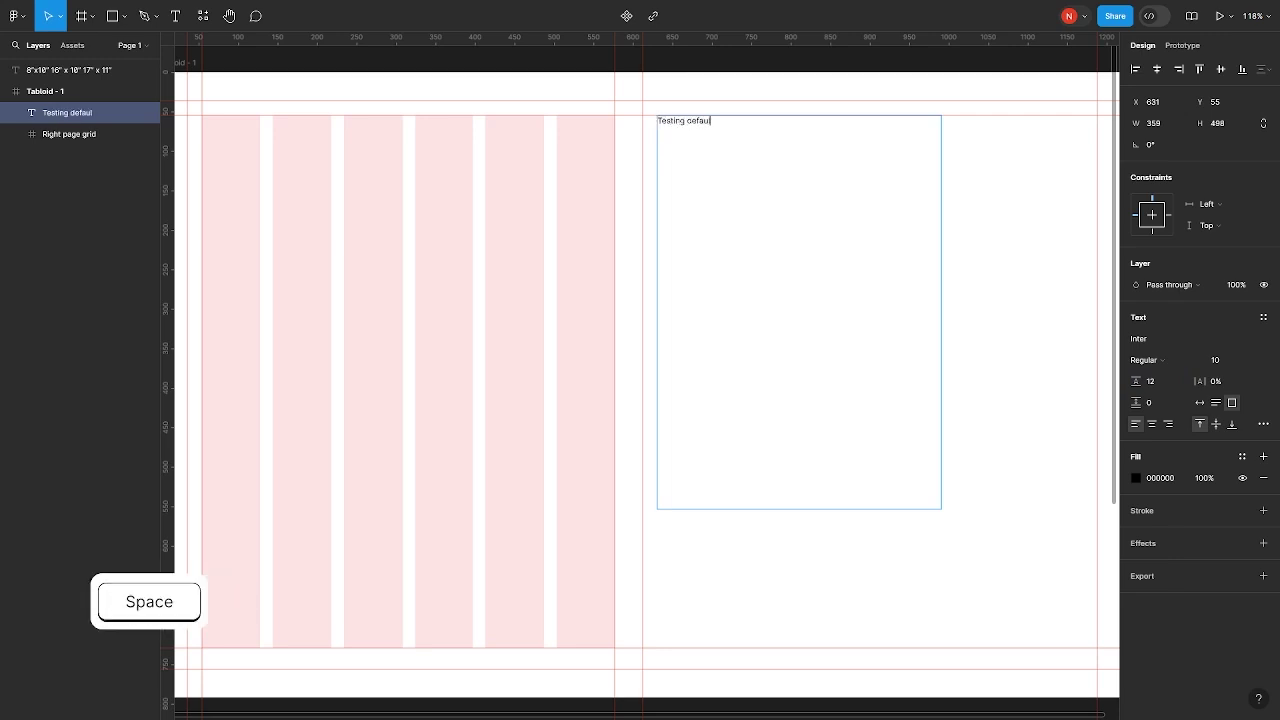
type("t text in here")
key("Return")
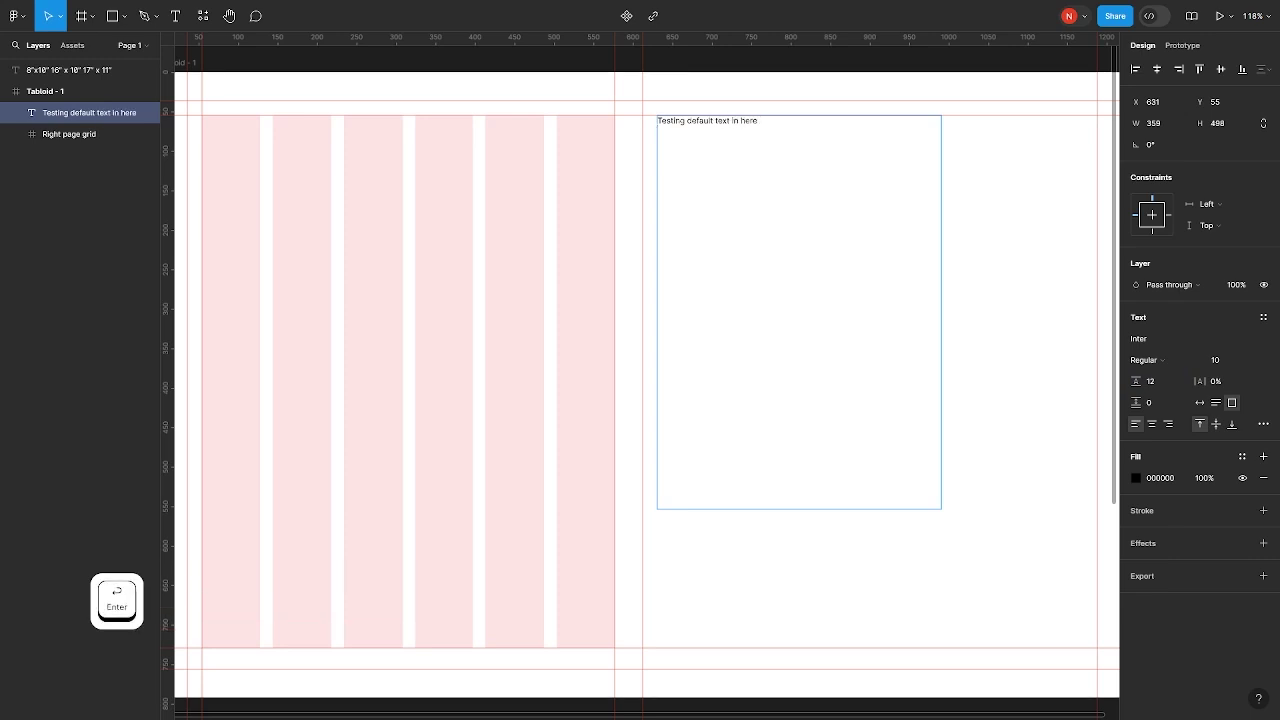
type("just so we can te")
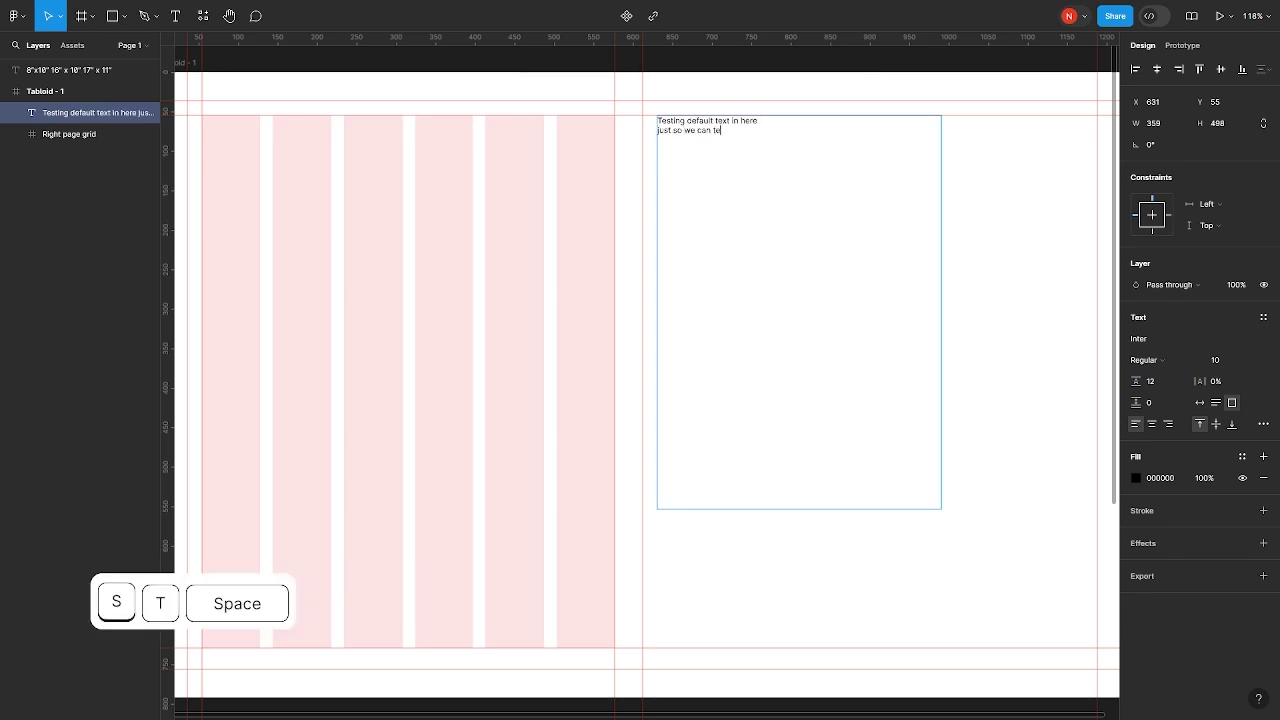
type("st out the line height")
key("Return")
Add the lines "and you can see how a baseline grid should" and "function" and finish editing the text
type("an")
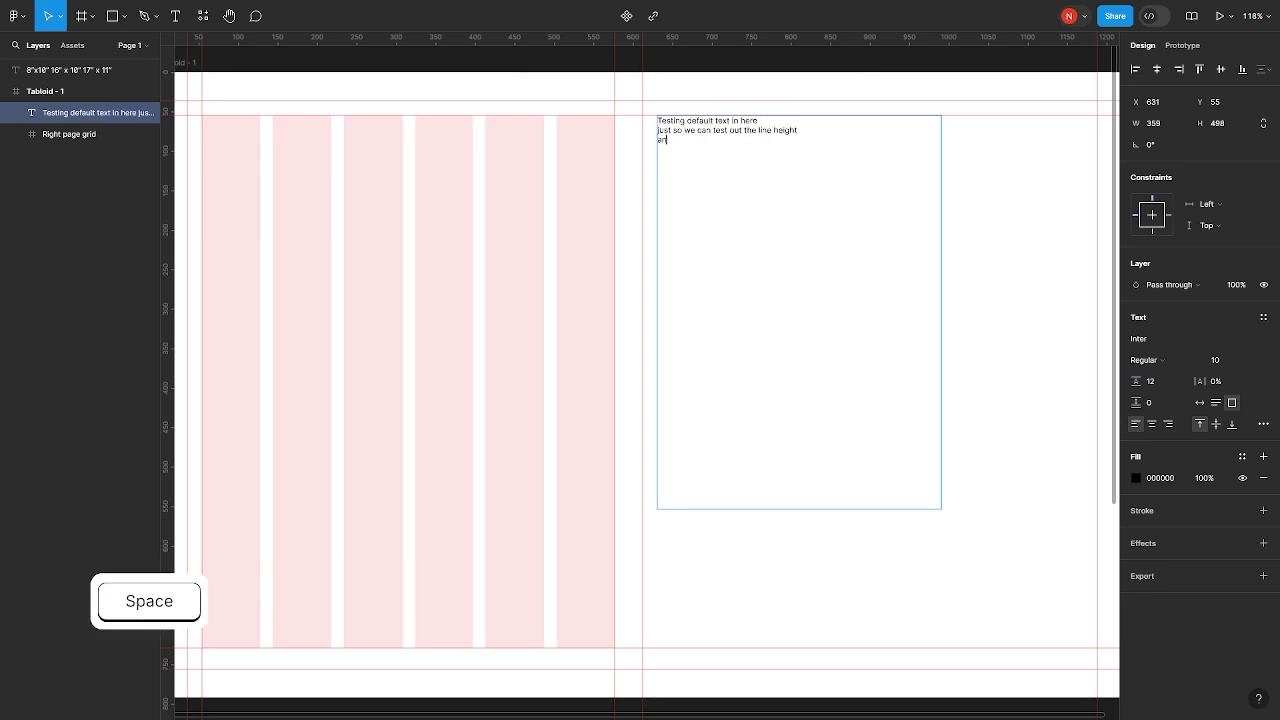
type("d you can see ho")
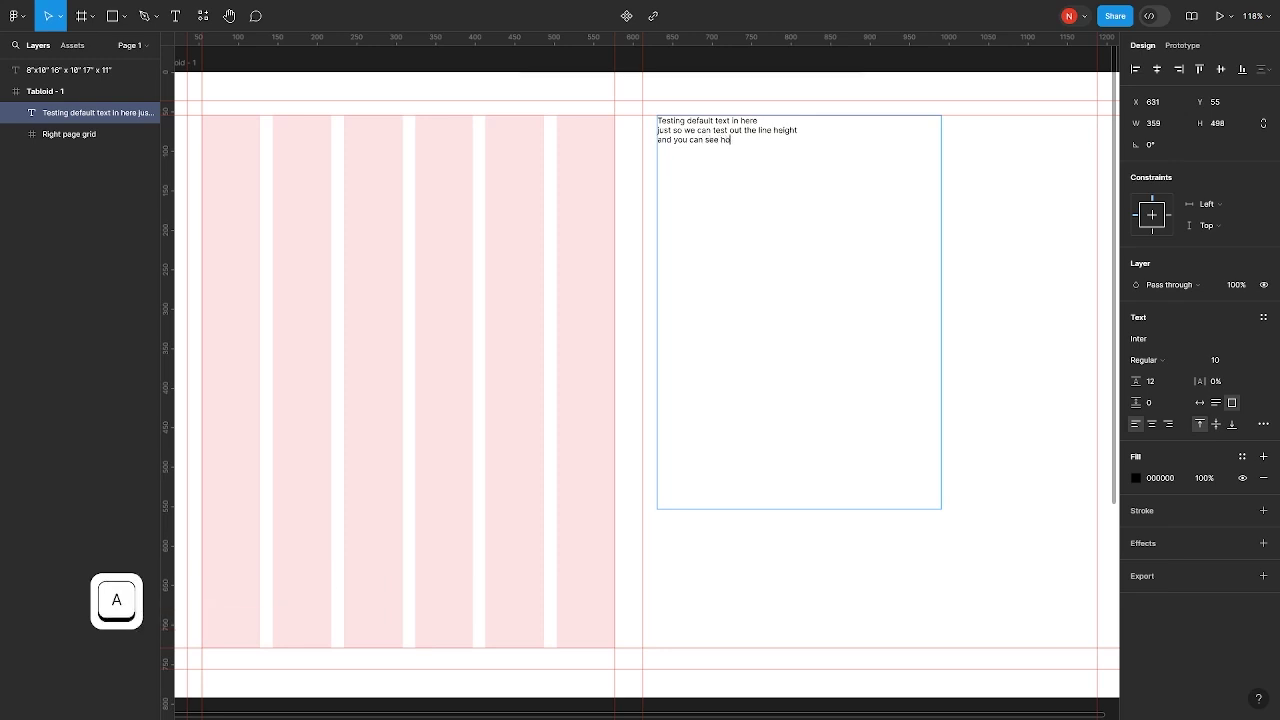
type("w a baseline grid ")
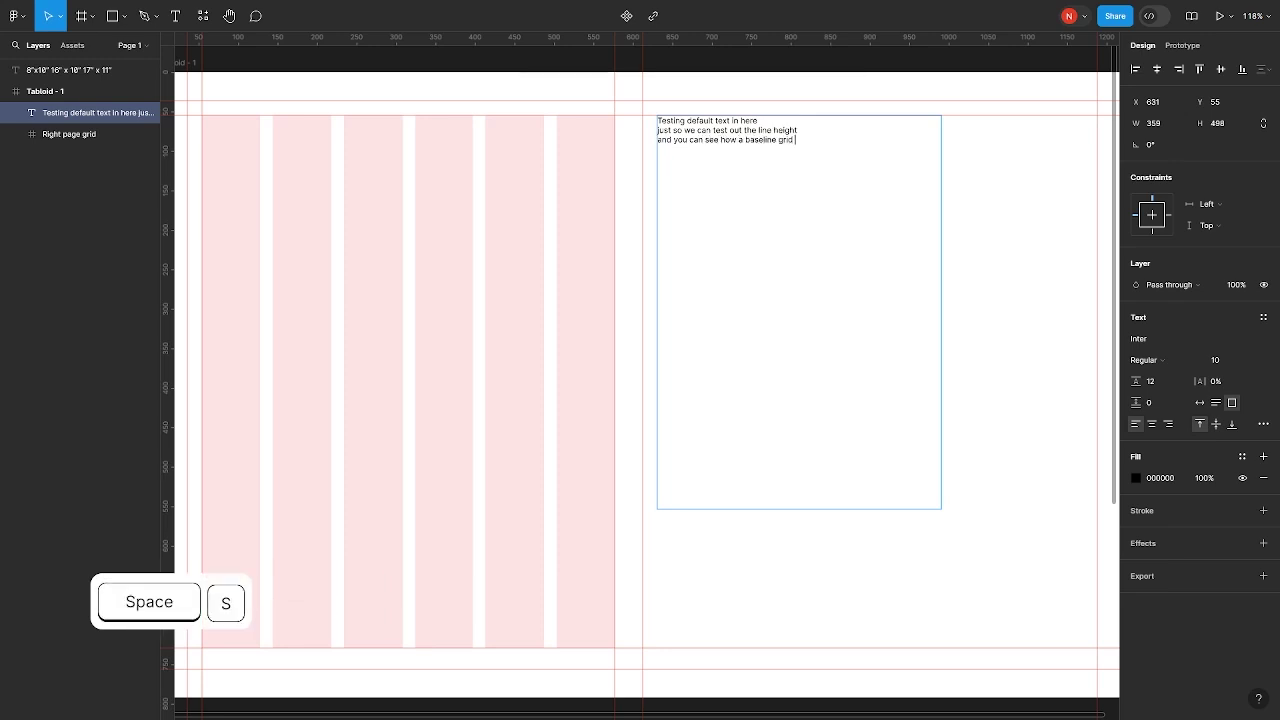
type("should")
key("Return")
type("function")
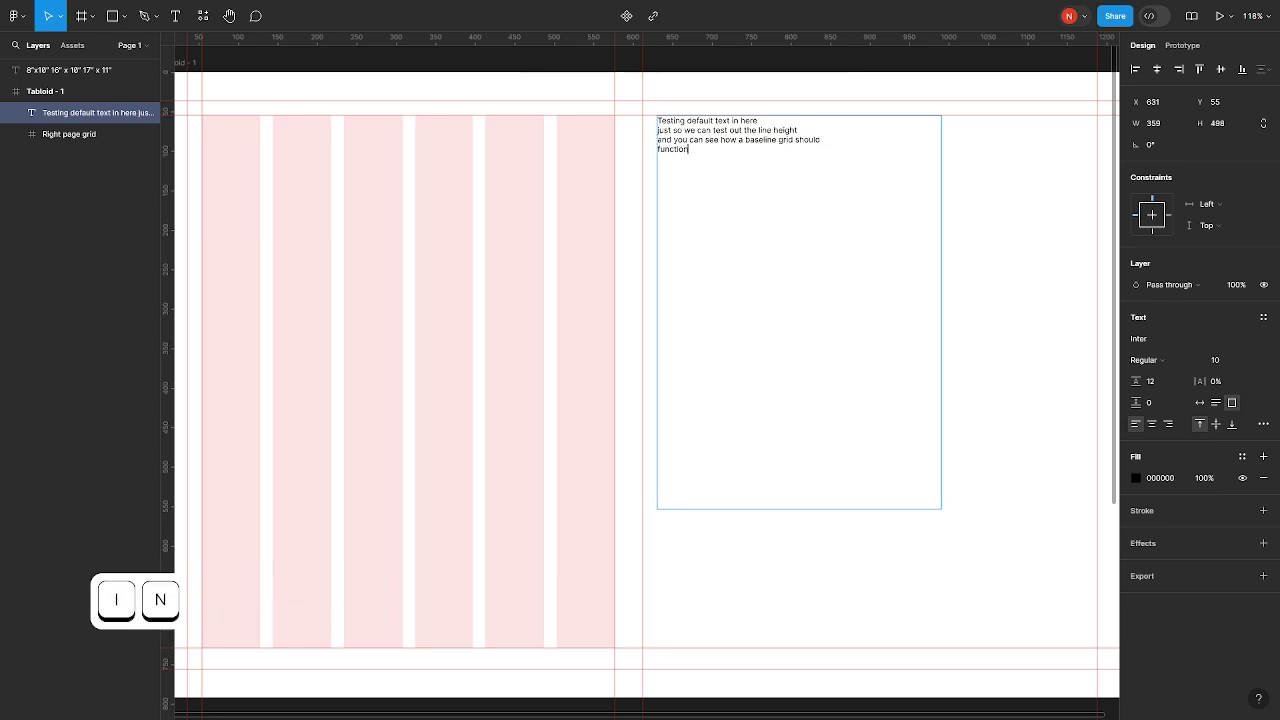
left_click(1029, 312)
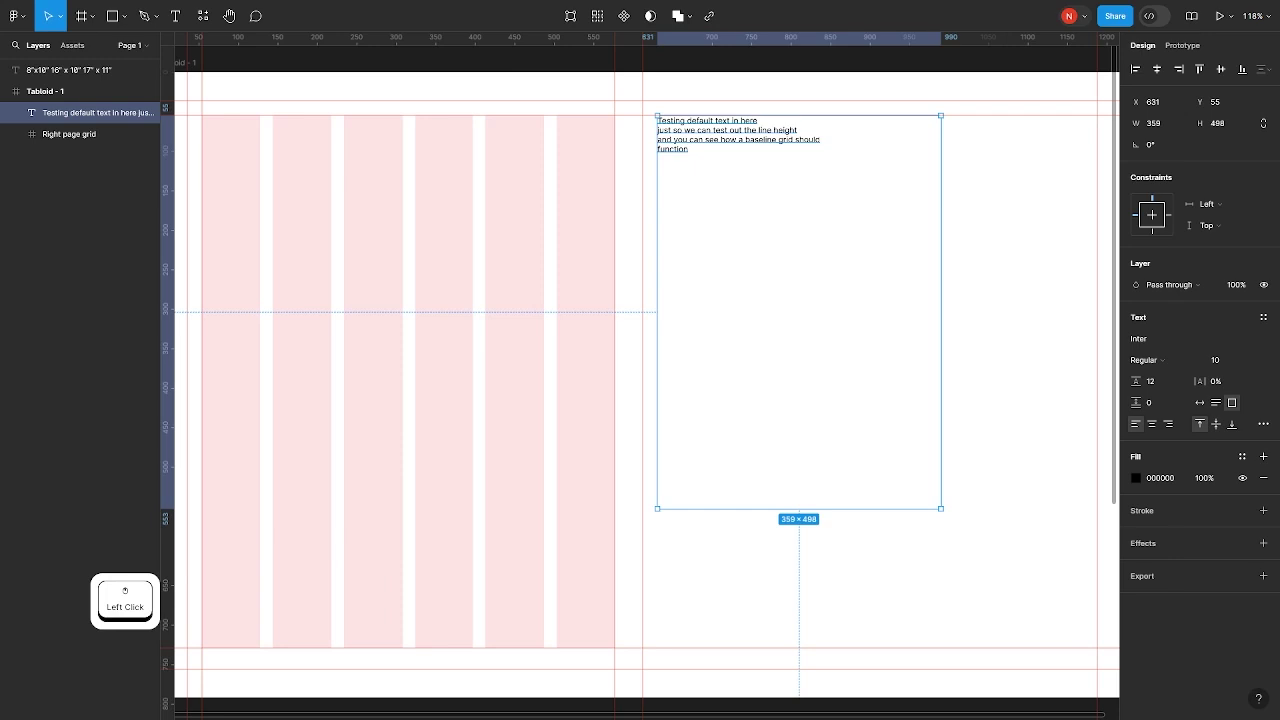
Add a second layout grid to the Right page grid frame and change its type to Rows
scroll(686, 117, "up", 5)
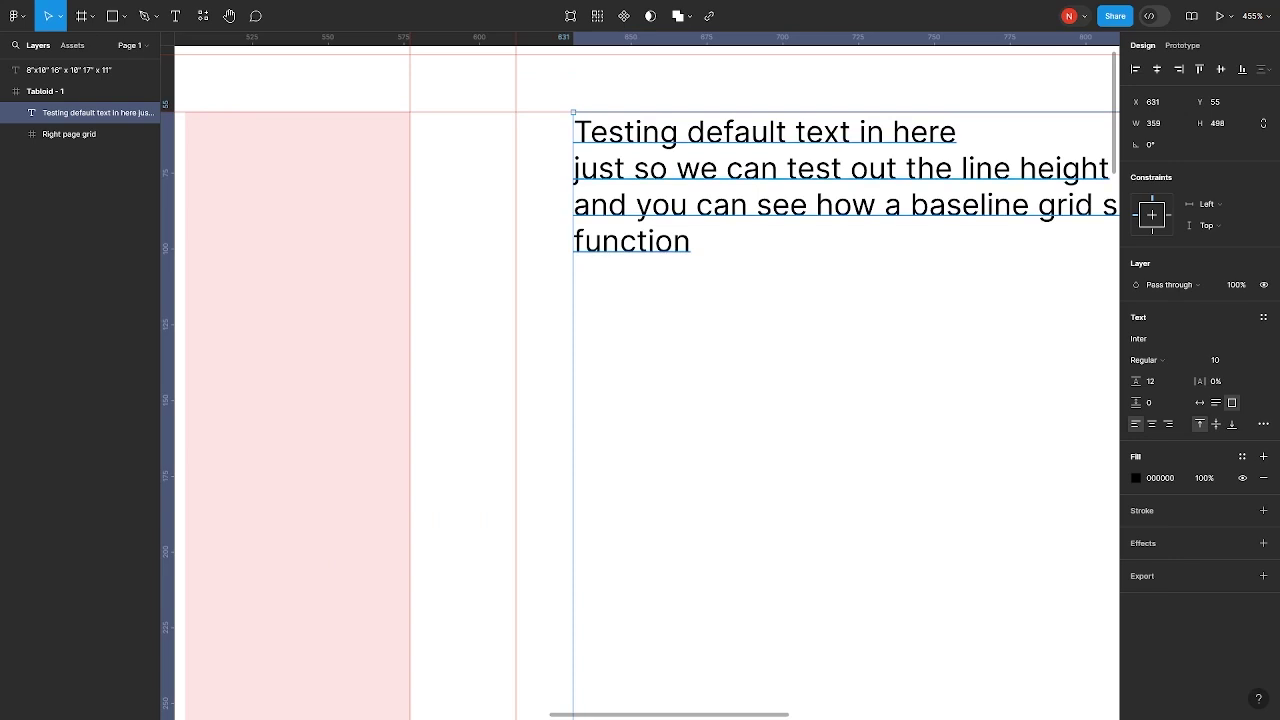
scroll(501, 274, "down", 2)
left_click_drag(481, 222, 561, 231)
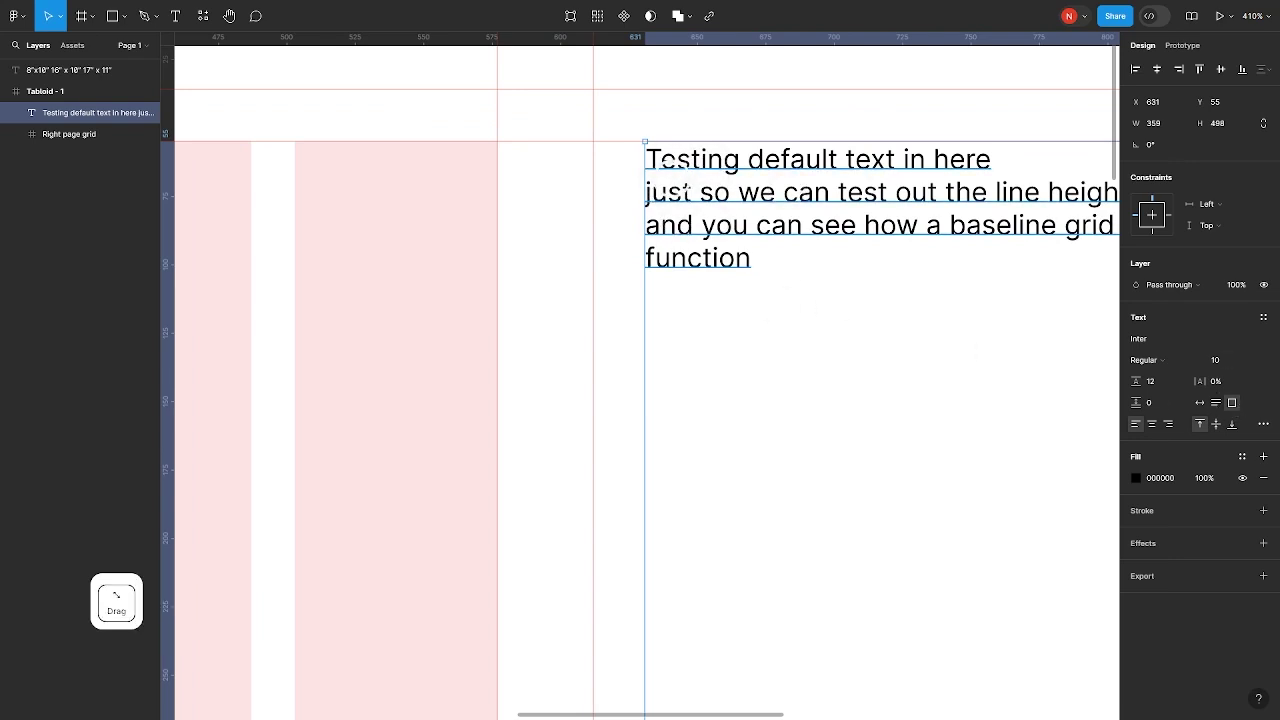
scroll(580, 177, "down", 3)
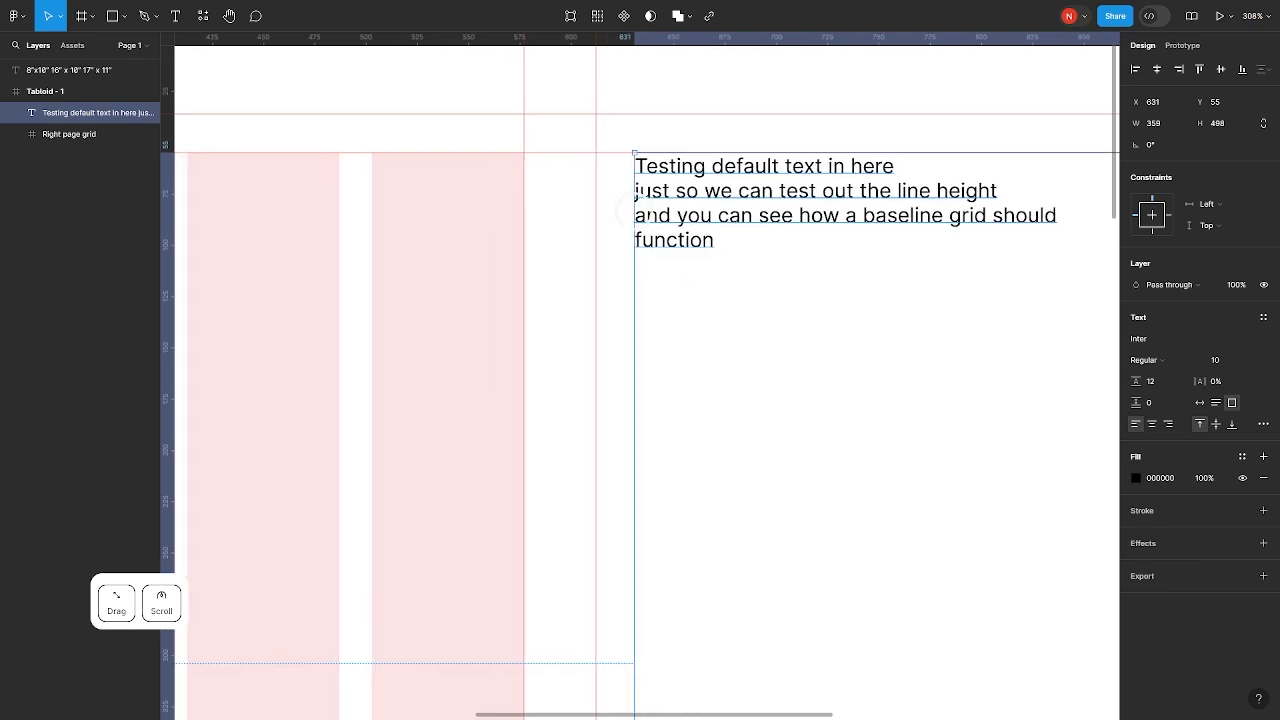
scroll(624, 210, "down", 8)
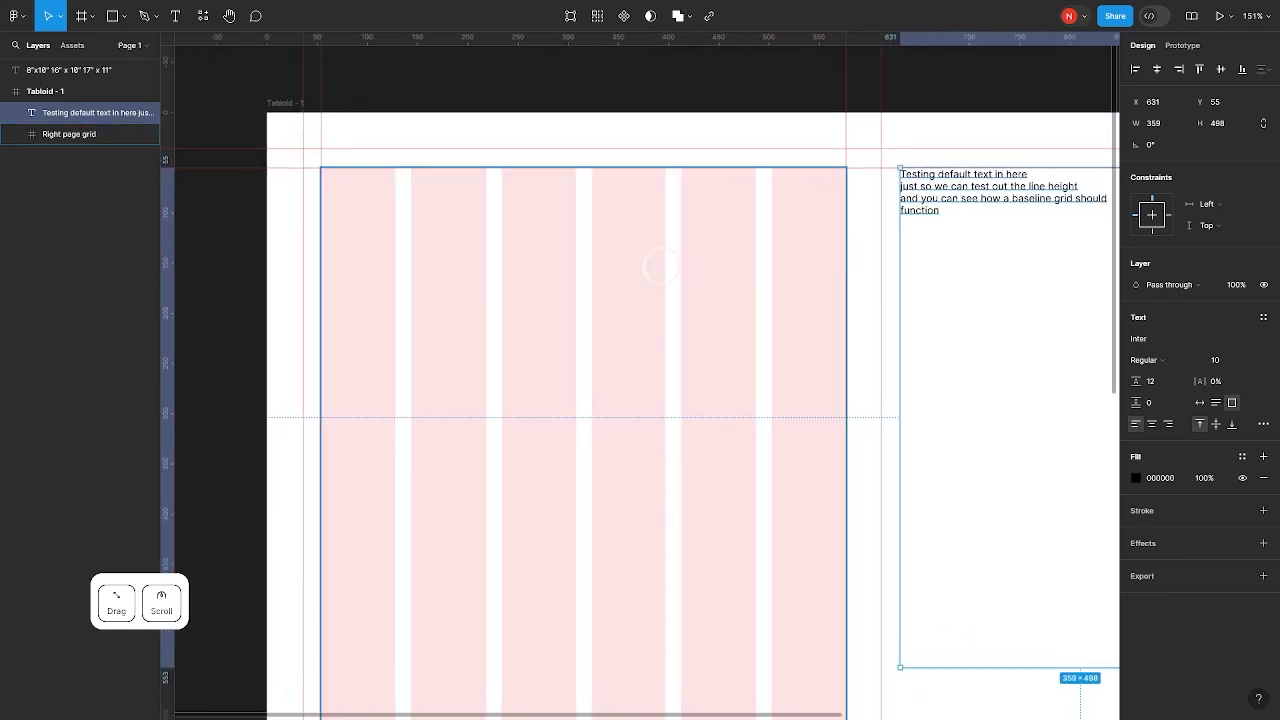
left_click(660, 266)
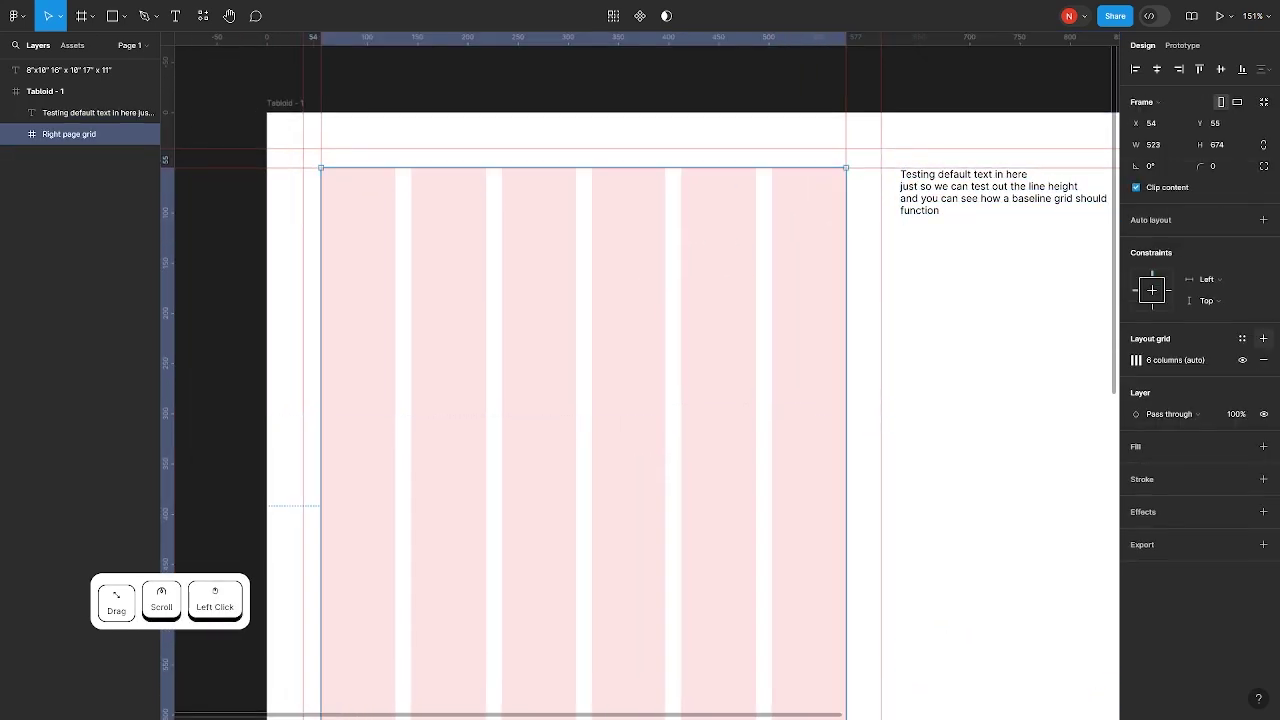
left_click(1263, 338)
left_click(1136, 360)
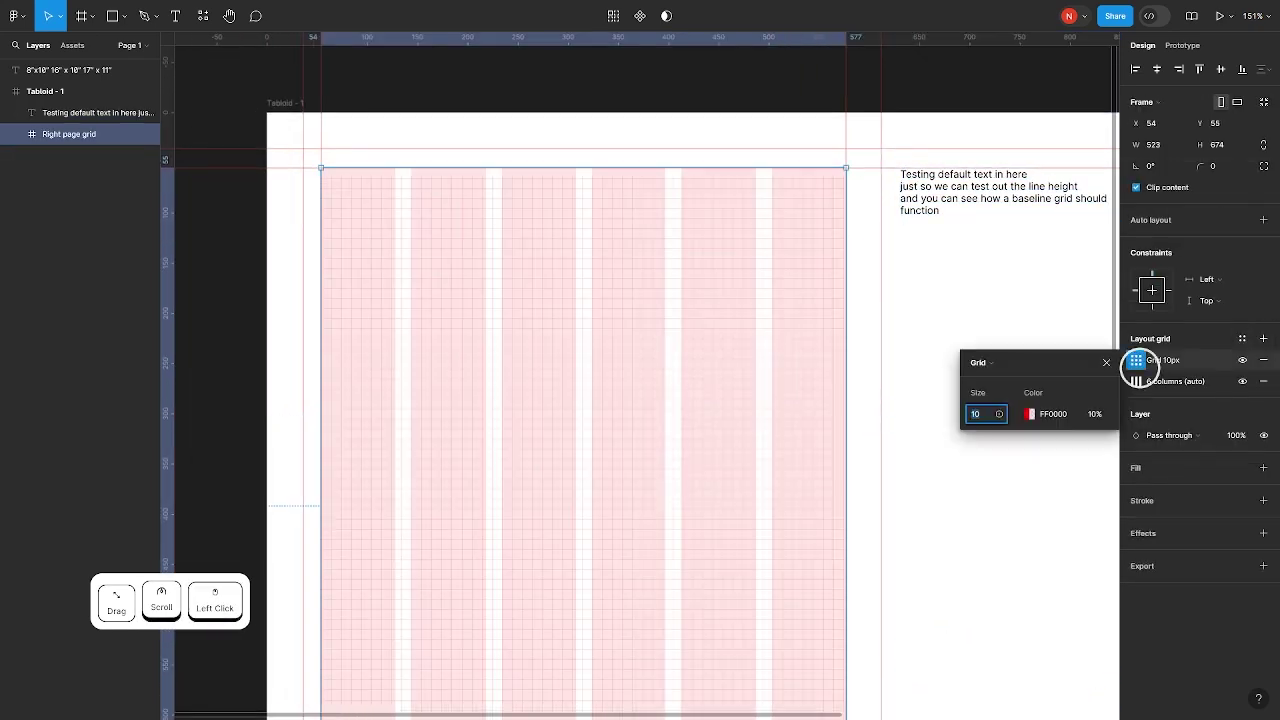
left_click(990, 362)
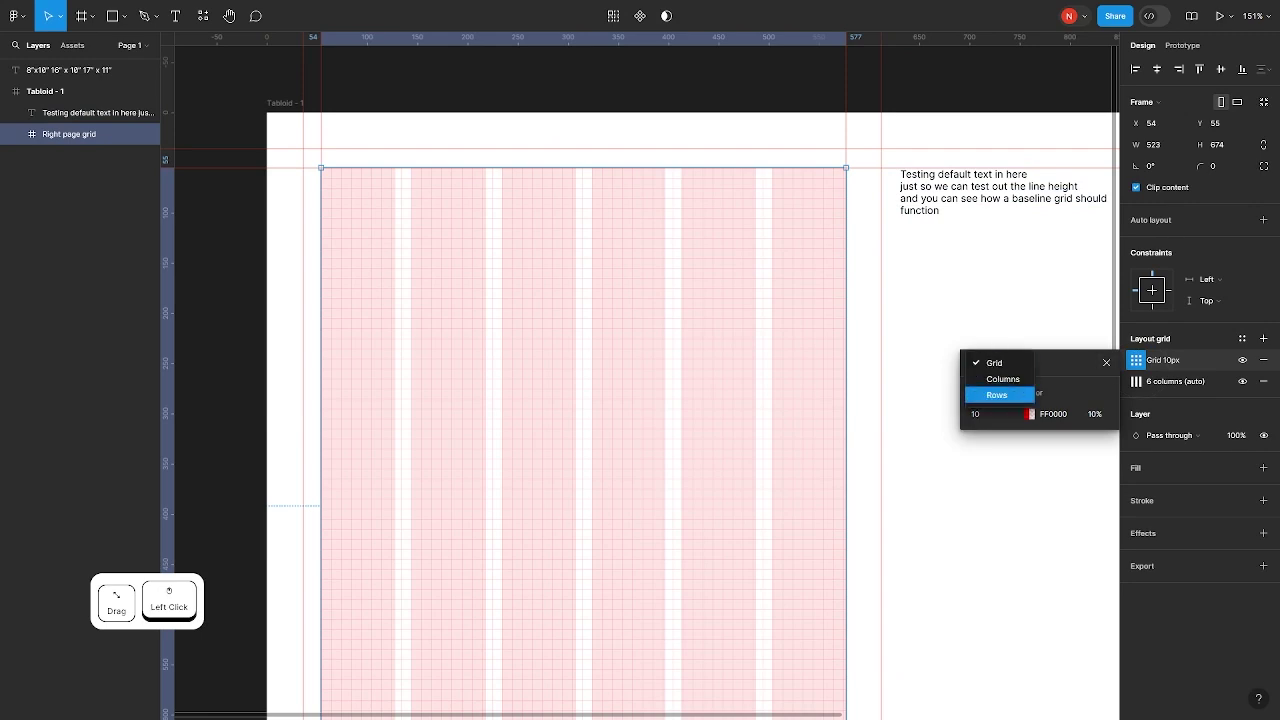
left_click(997, 395)
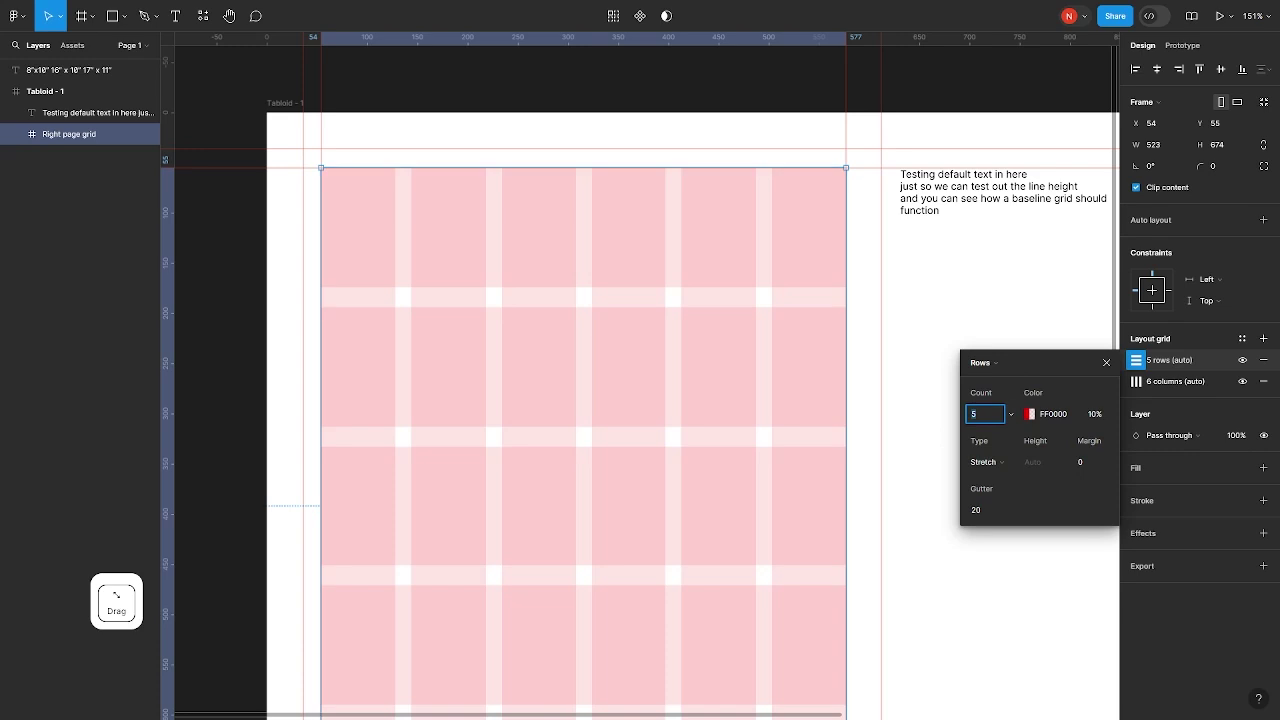
Set the row grid's count to Auto, its alignment type to Top and its height to 12
left_click(1011, 414)
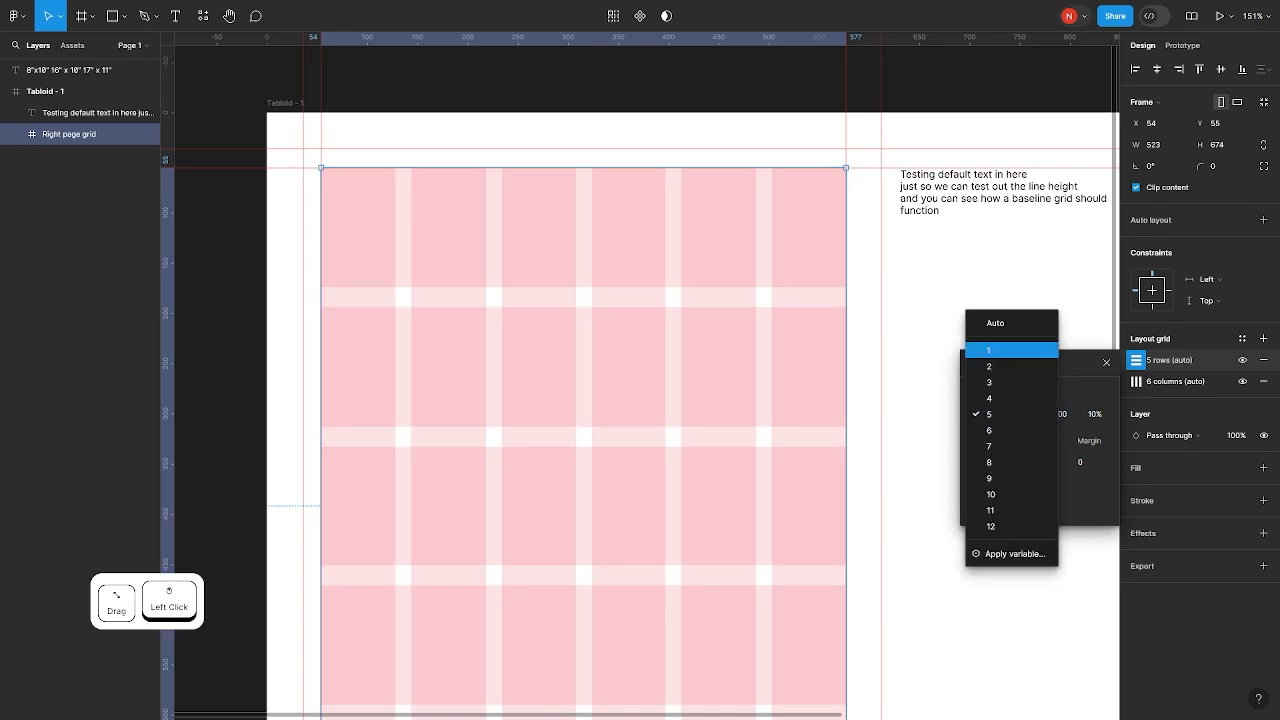
left_click(995, 322)
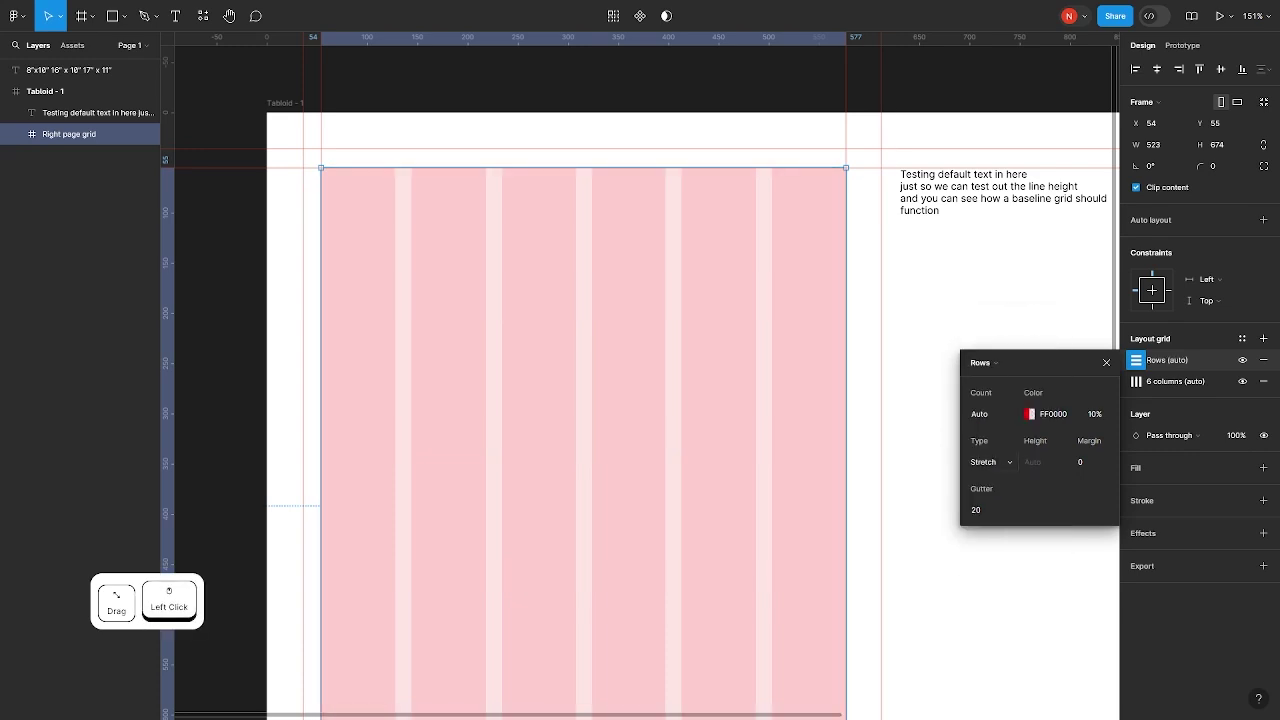
left_click(992, 462)
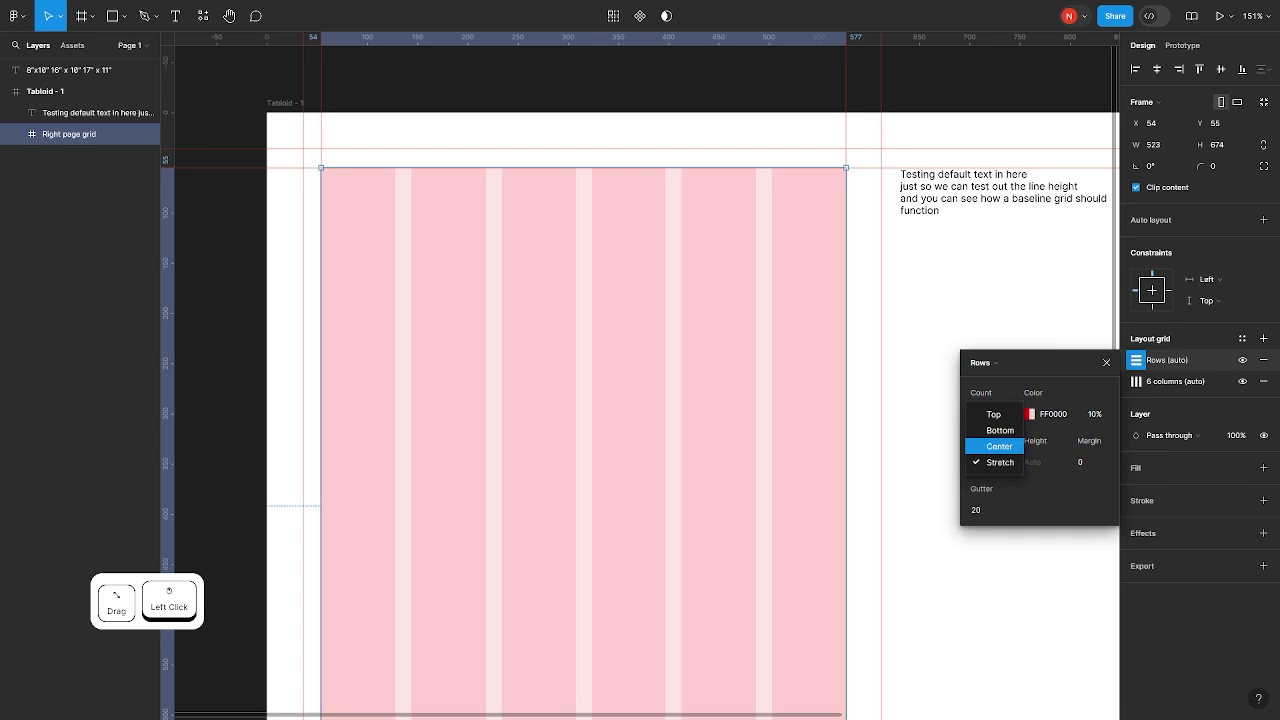
left_click(993, 414)
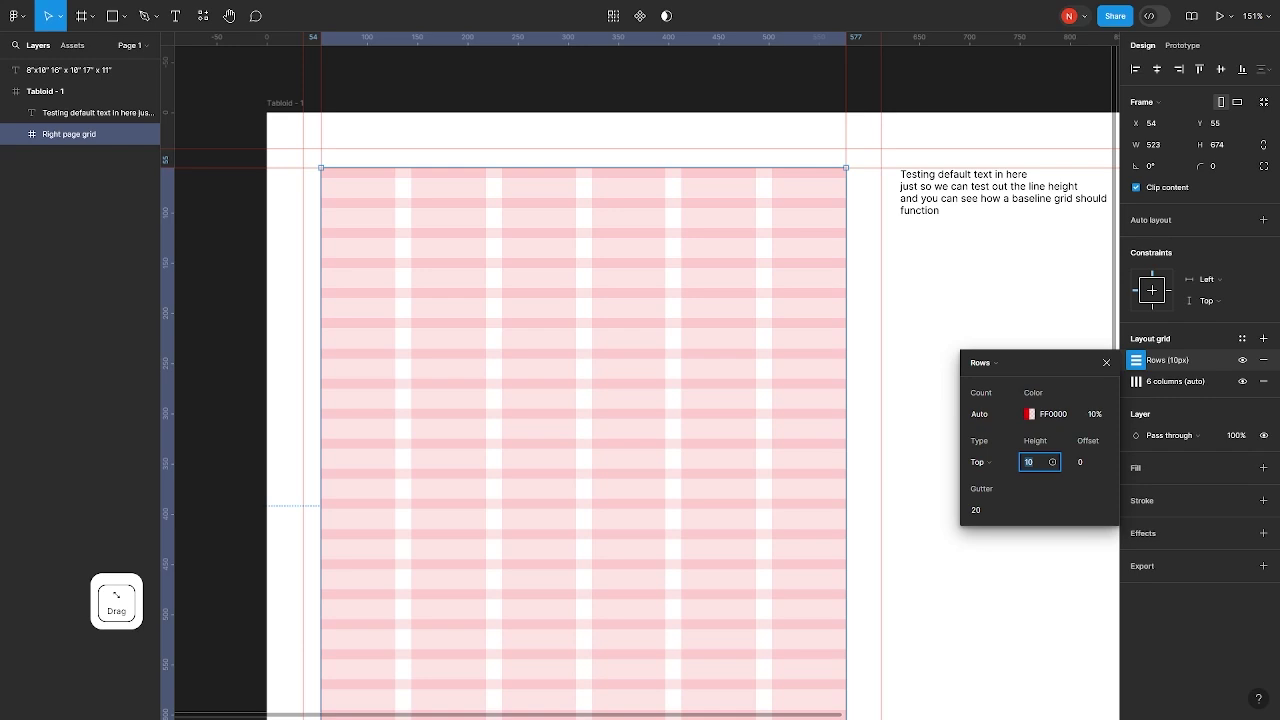
type("12")
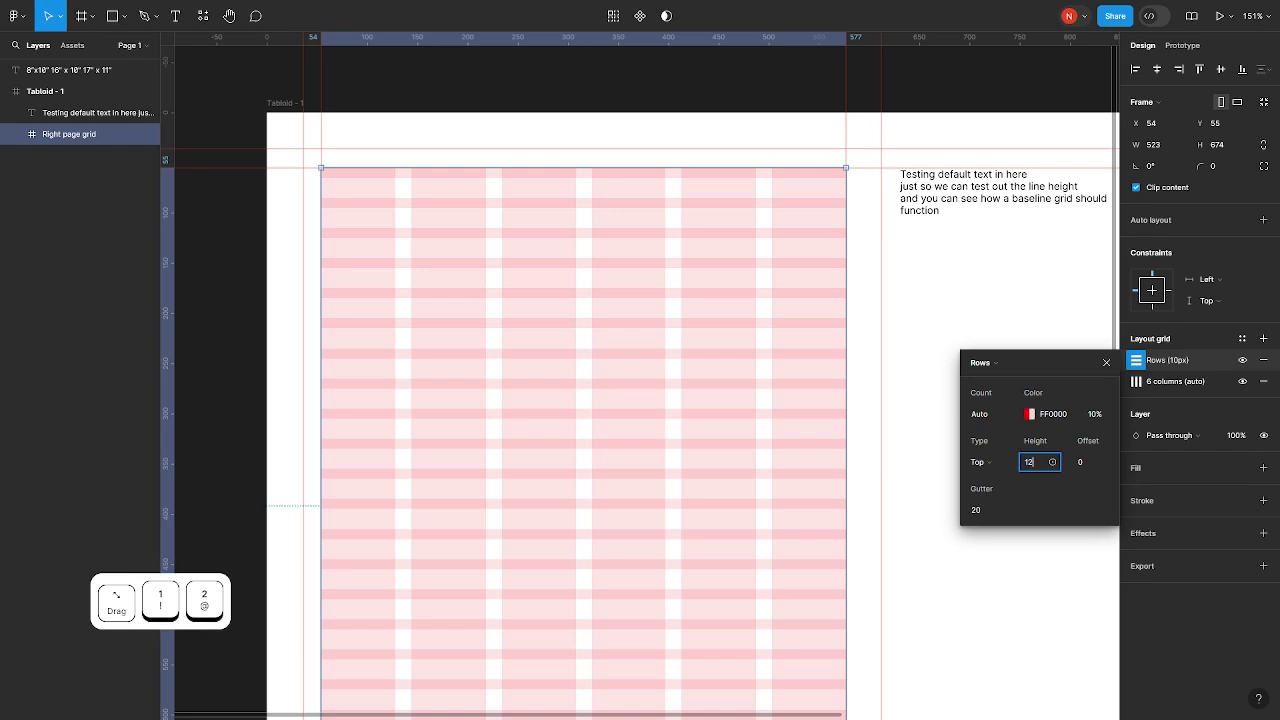
key("Return")
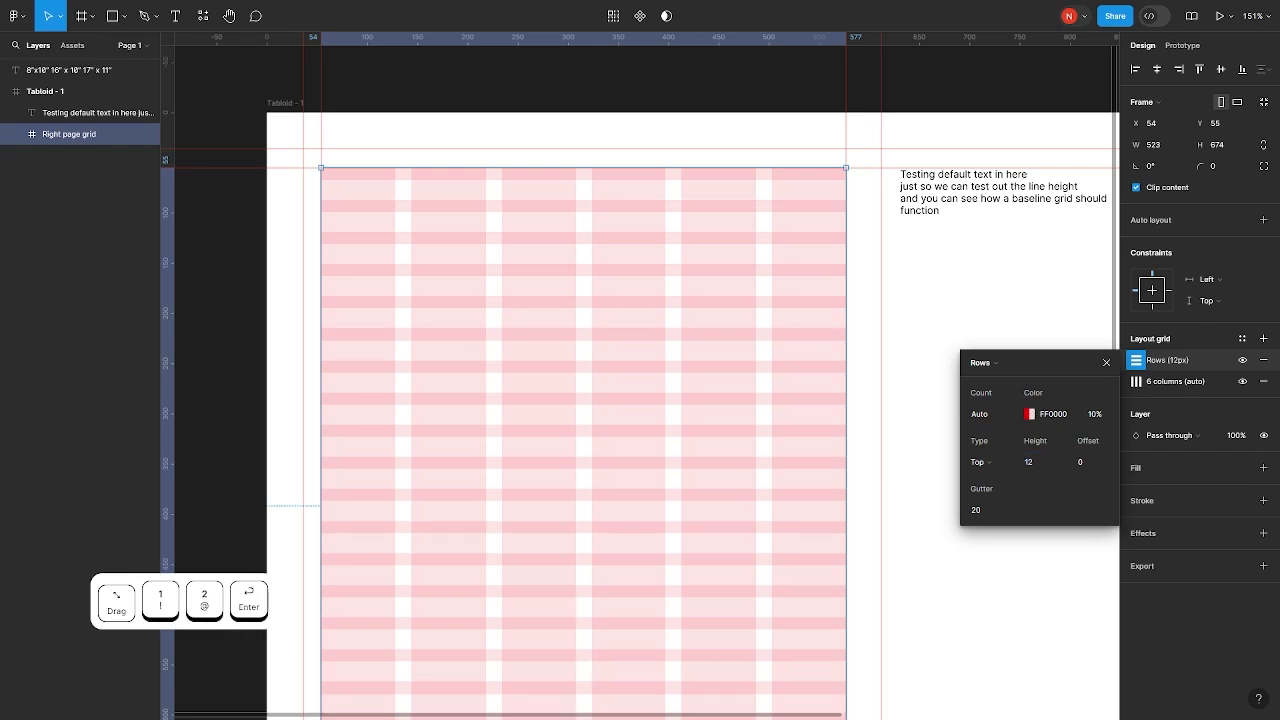
key("Tab")
key("Tab")
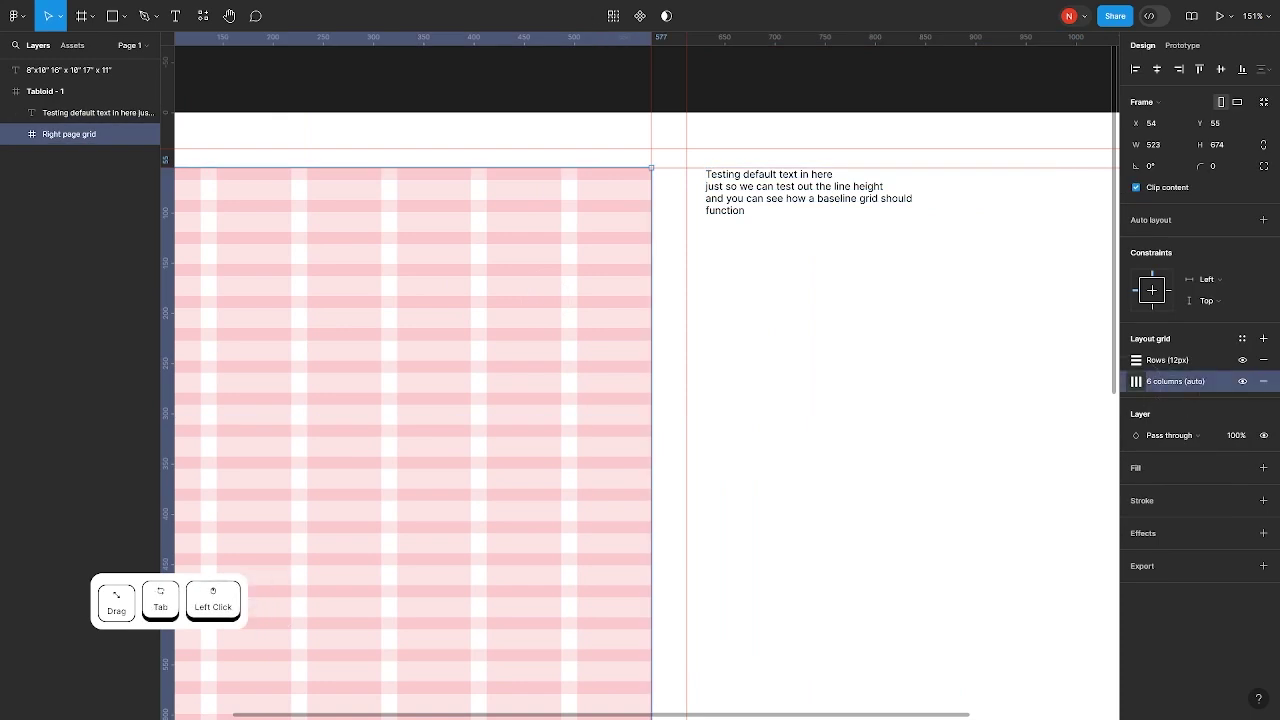
Set the row grid's gutter to 12 and close the layout grid settings
left_click(1136, 360)
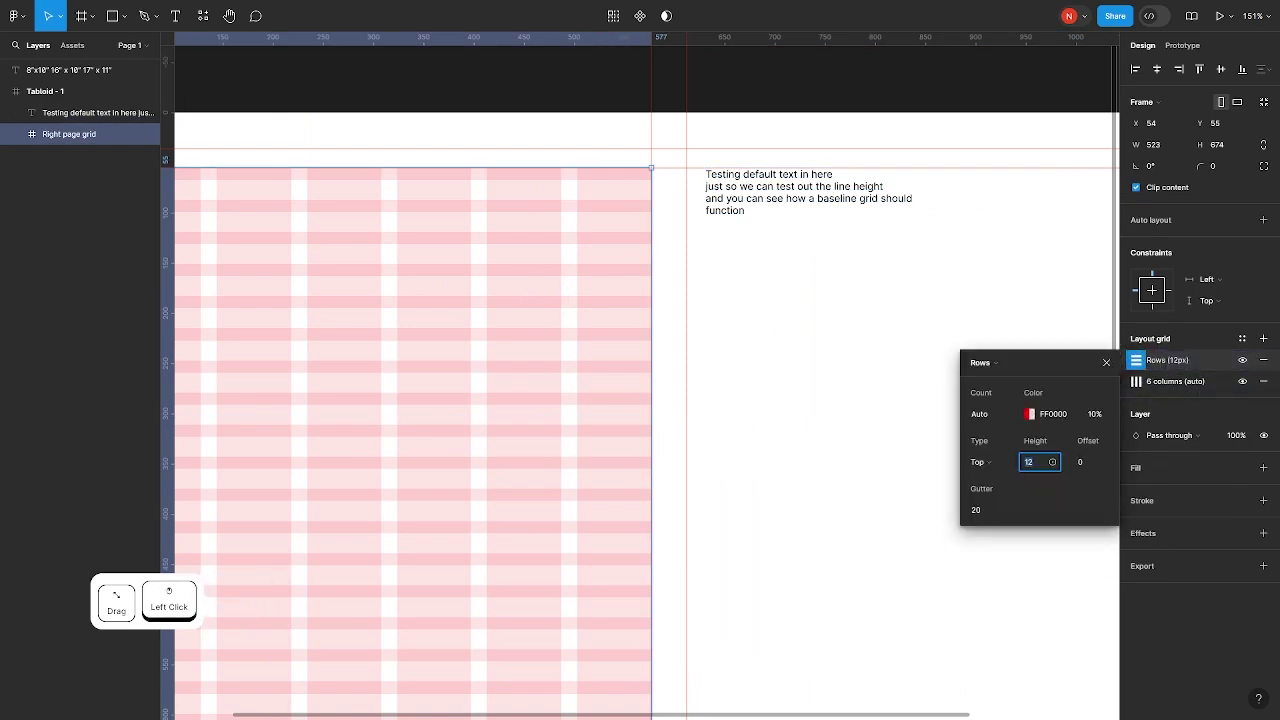
left_click(985, 511)
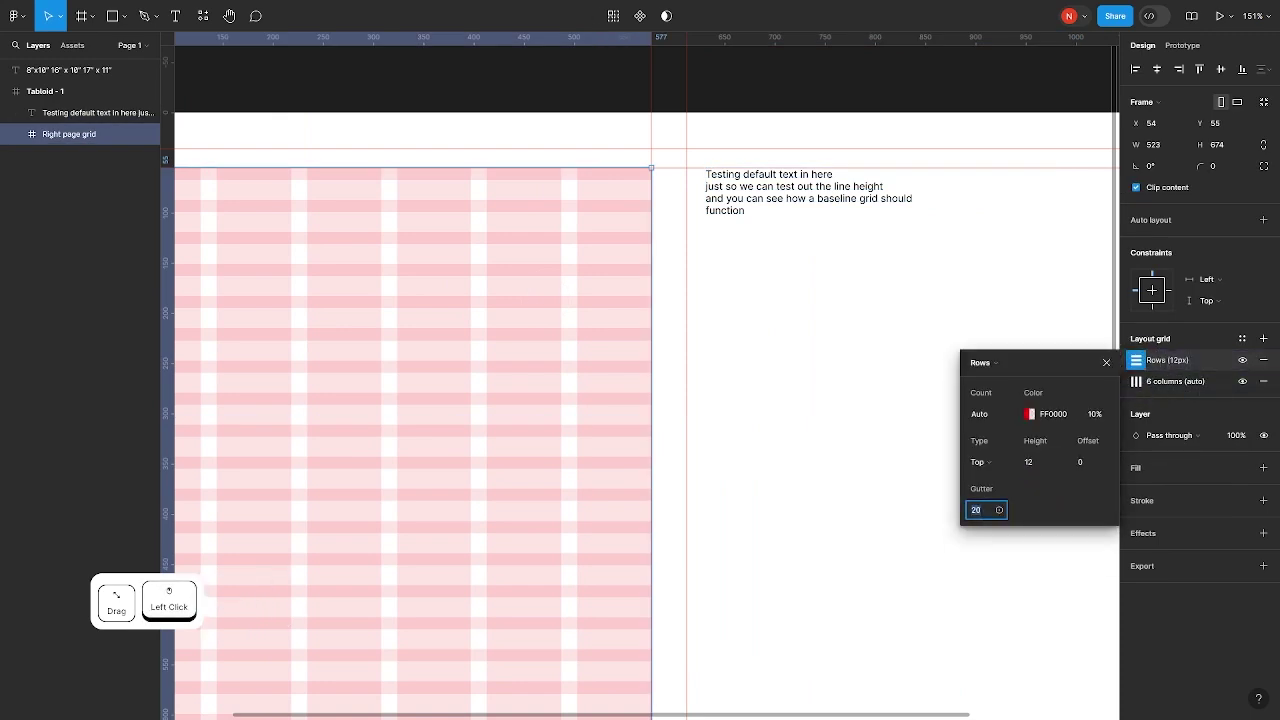
type("12")
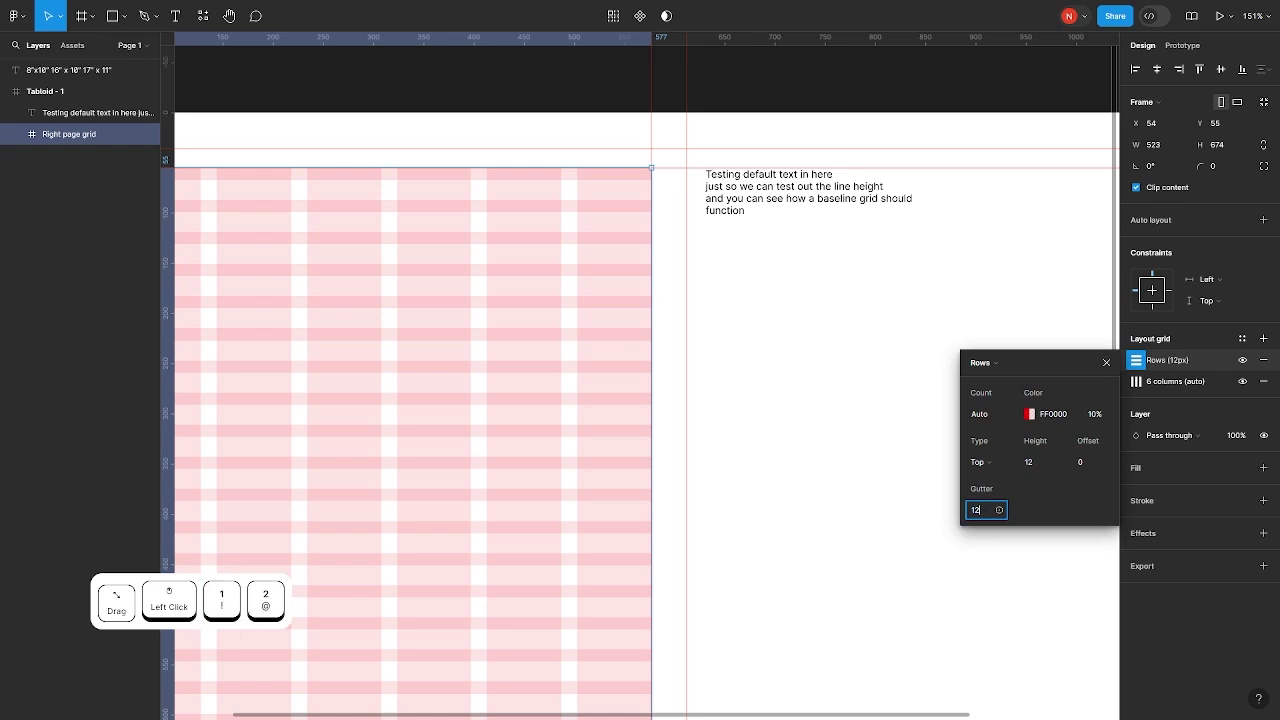
left_click(866, 369)
Move the sample text box into the Right page grid frame at X 18, Y 0 and compare its baselines with the rows
left_click_drag(866, 369, 1016, 364)
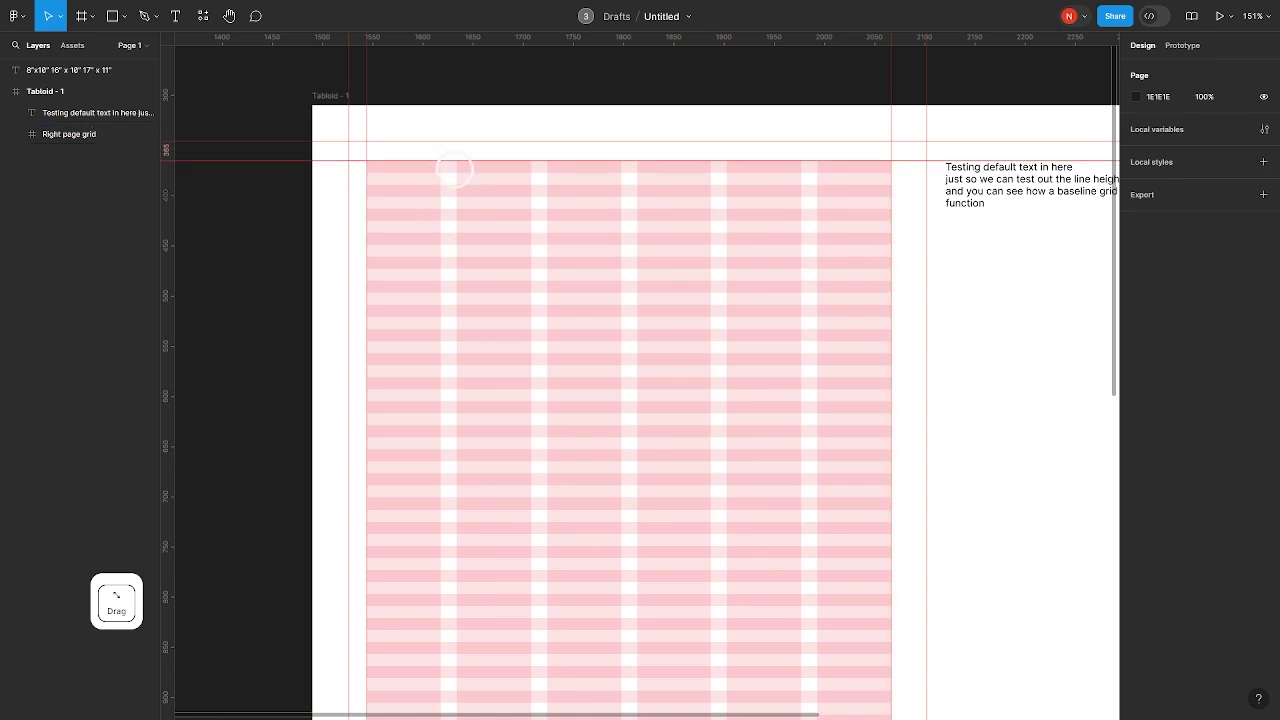
left_click_drag(988, 168, 430, 166)
scroll(395, 163, "up", 10)
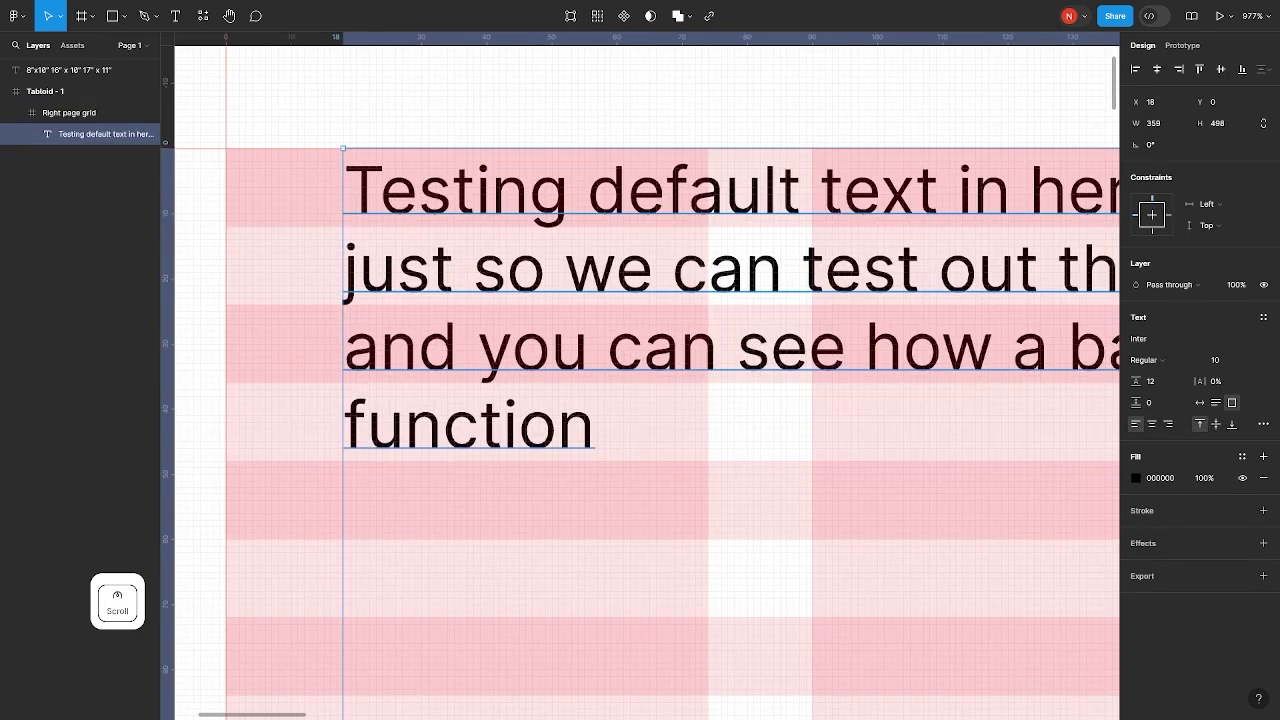
scroll(381, 148, "up", 2)
scroll(385, 215, "up", 3)
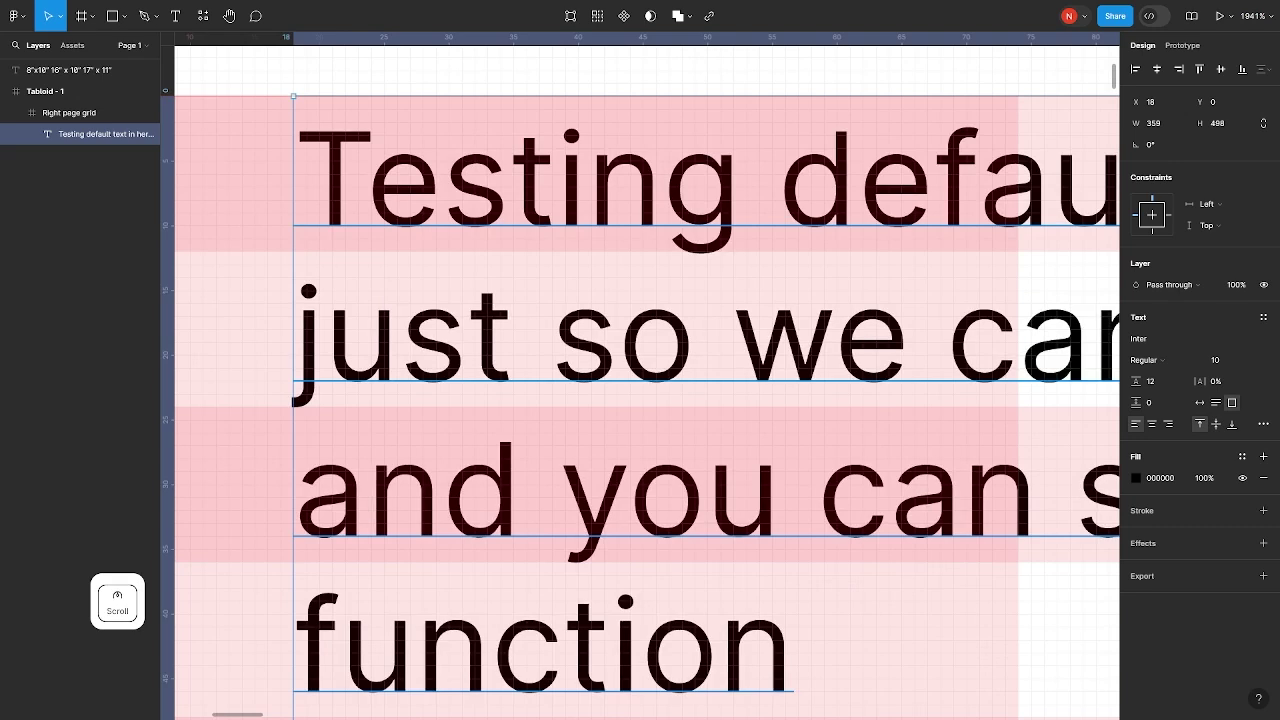
Move the sample text box down to Y 2 so its baselines sit on the row edges, and check the lower lines
left_click_drag(340, 188, 340, 215)
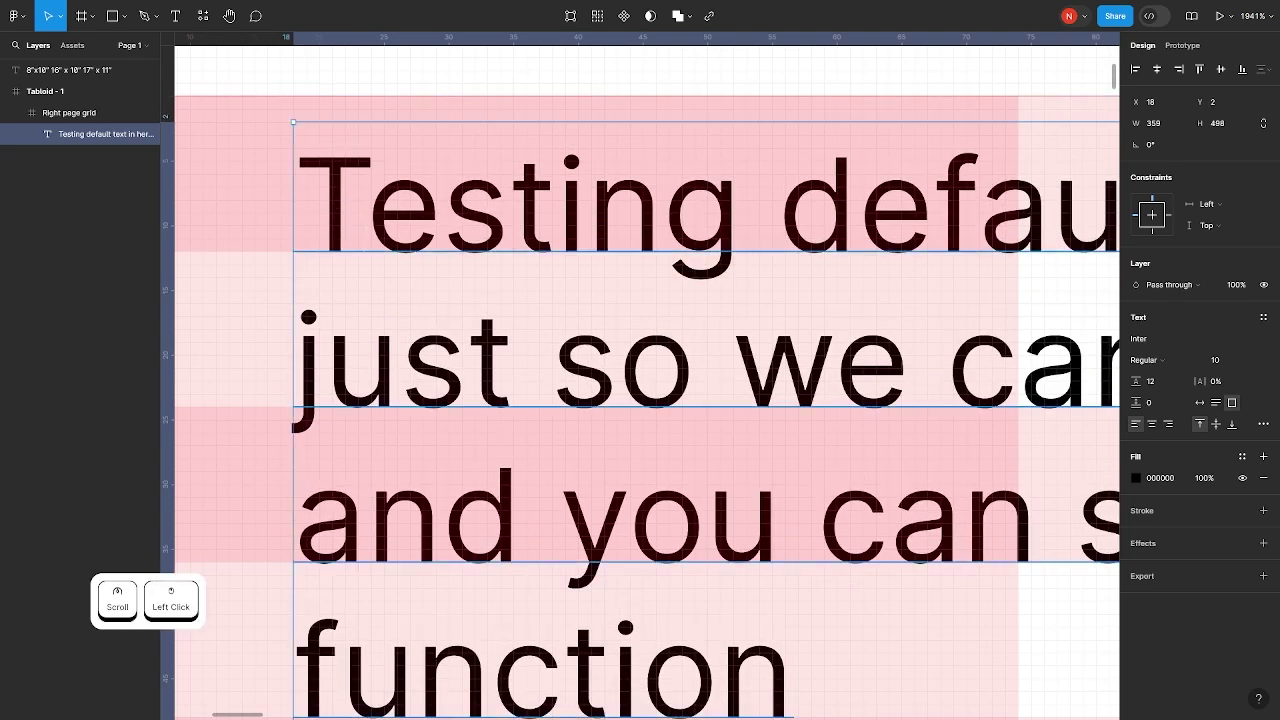
scroll(265, 289, "up", 2)
left_click_drag(509, 417, 508, 211)
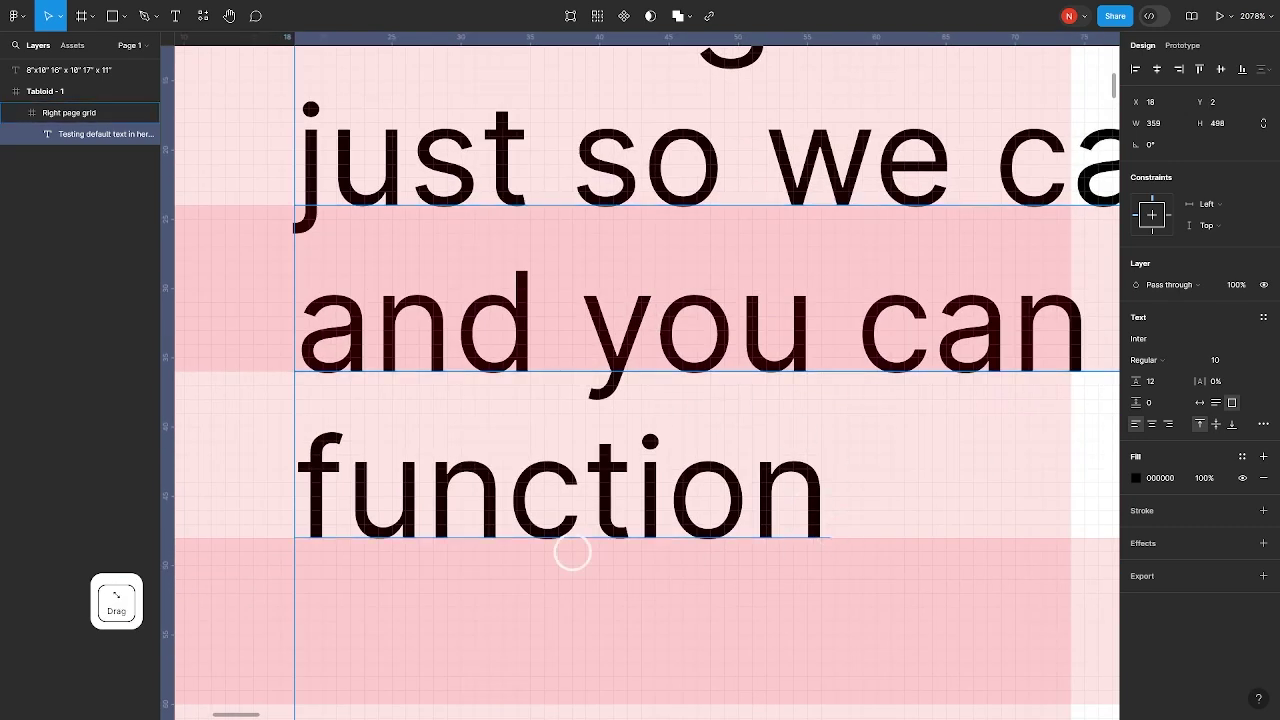
scroll(694, 409, "down", 3)
scroll(800, 445, "down", 5)
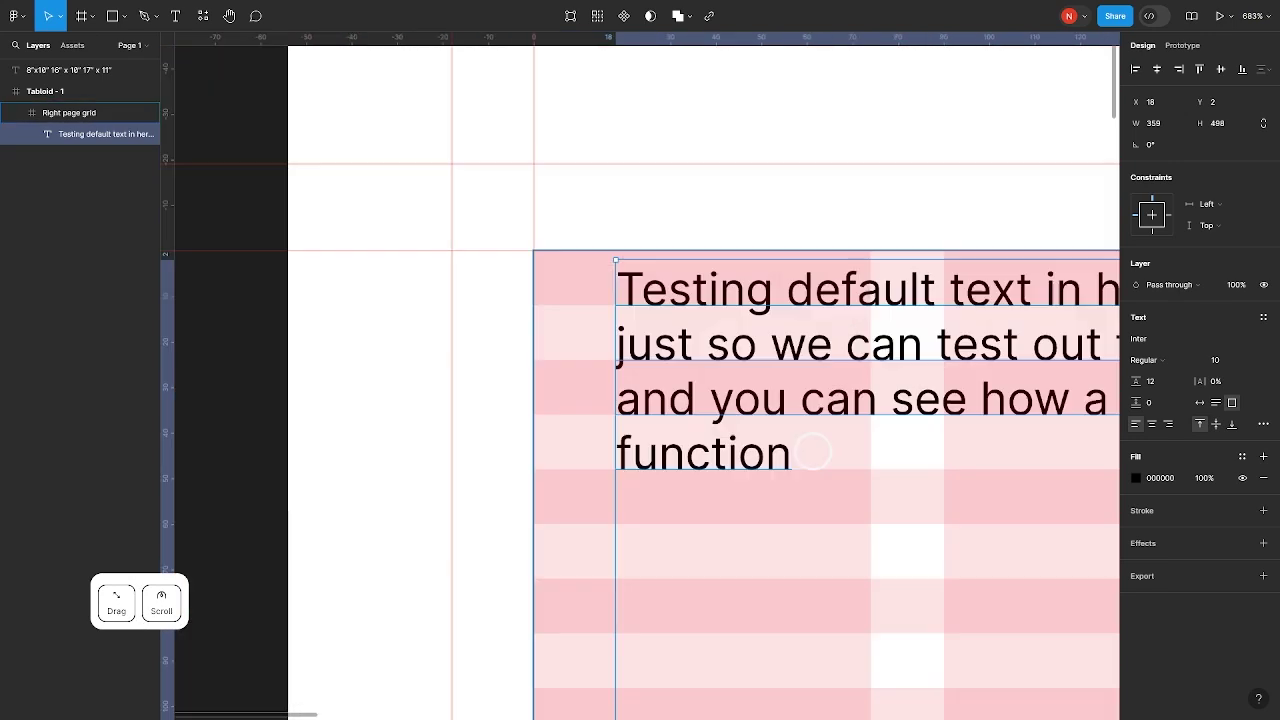
scroll(812, 452, "down", 4)
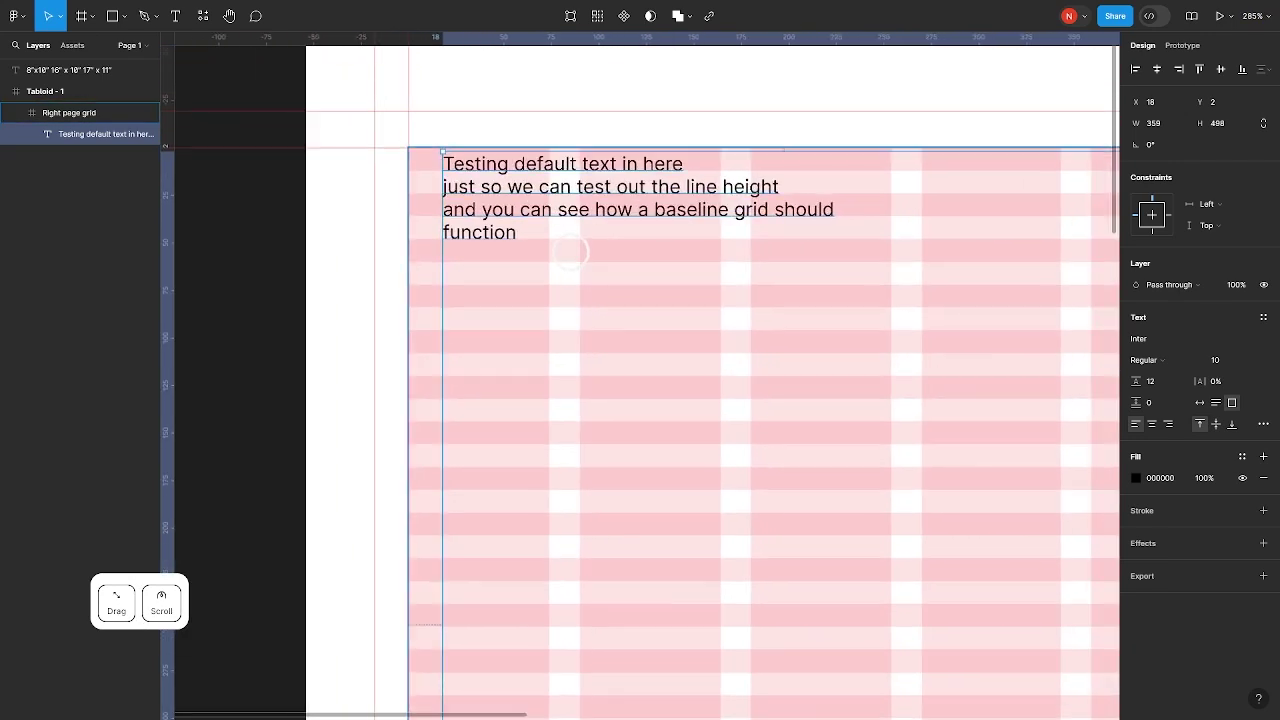
scroll(569, 252, "down", 4)
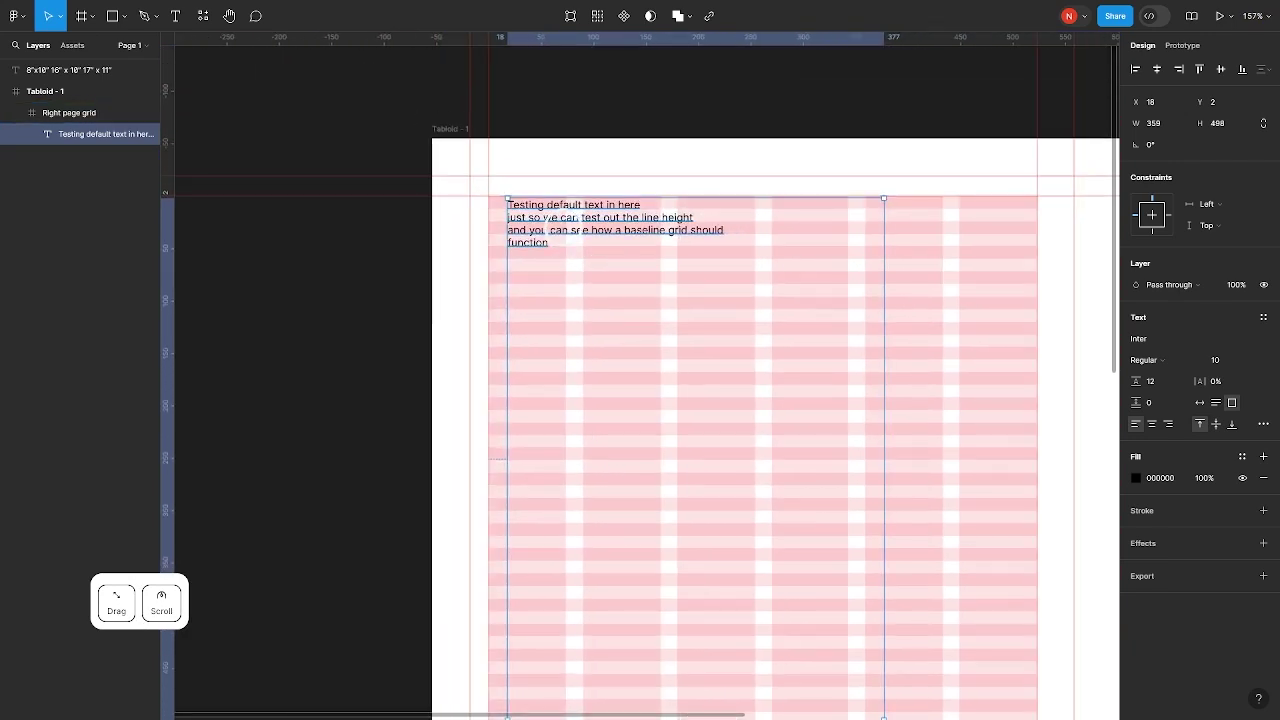
Copy the whole sample text and paste it repeatedly until the box holds five copies, with a blank line before the last
double_click(548, 224)
triple_click(548, 217)
left_click(560, 206)
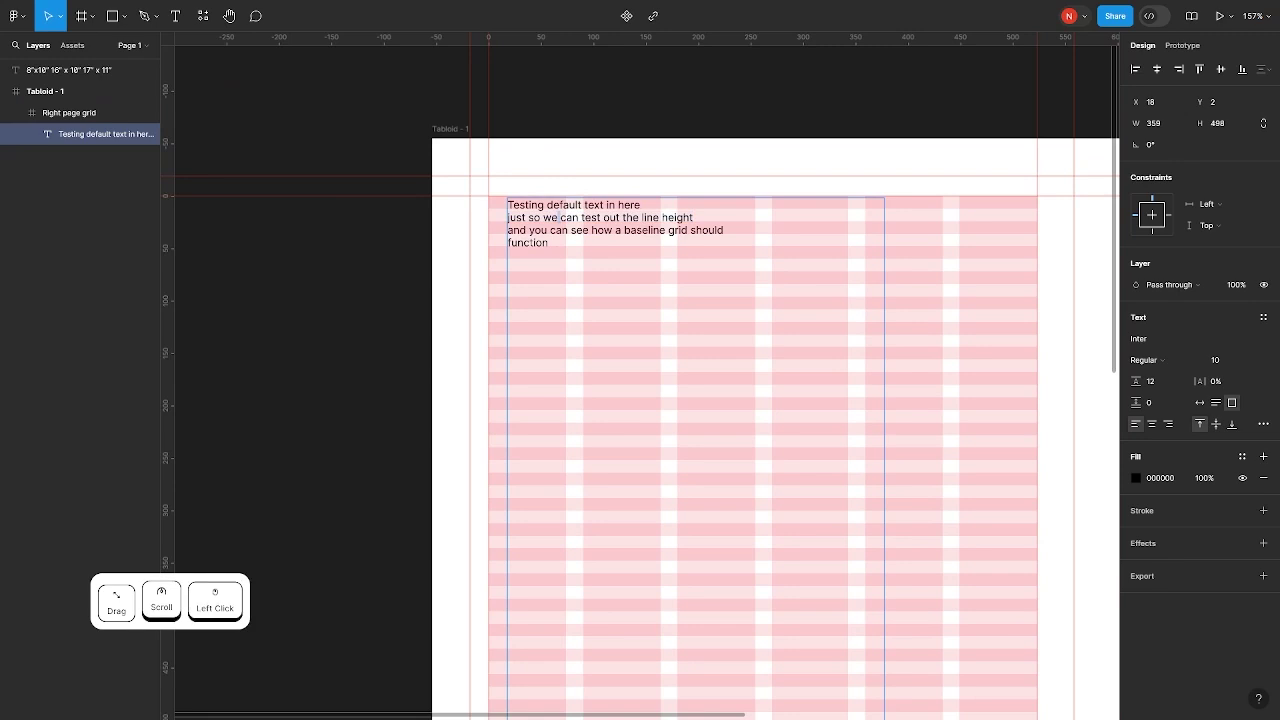
key("ctrl+a")
key("ctrl+c")
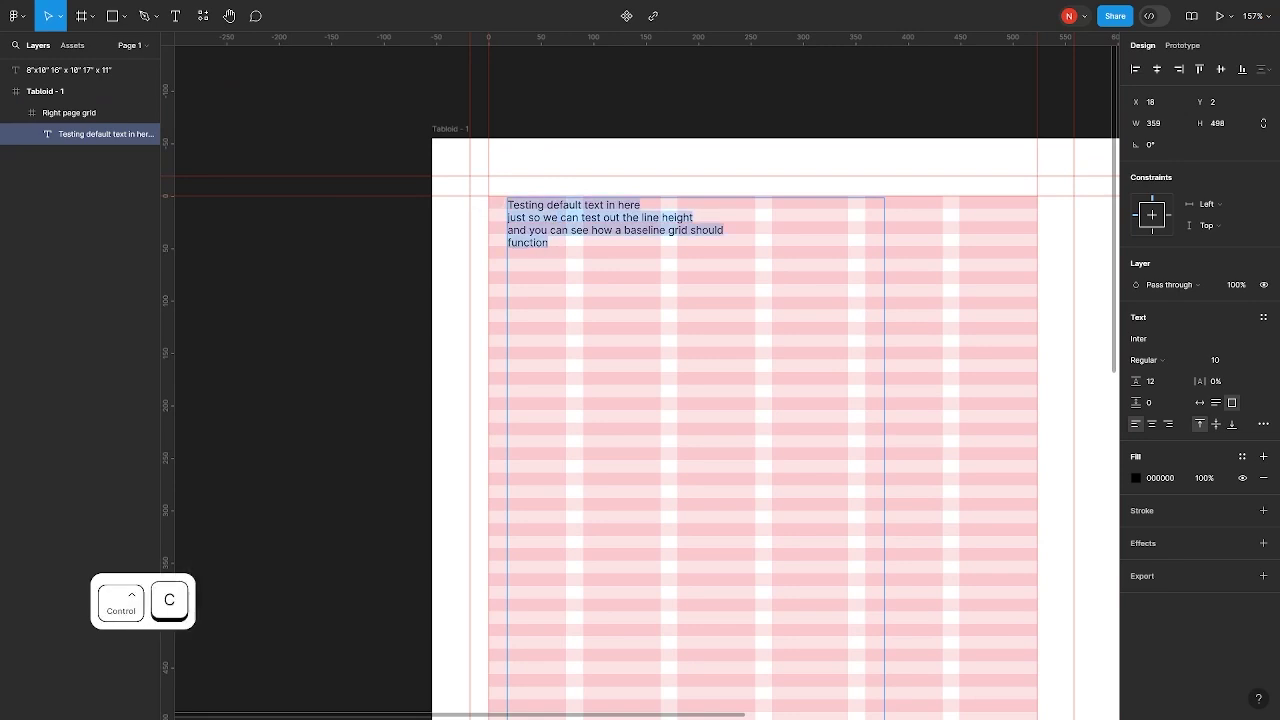
key("ctrl+v")
key("ctrl+v")
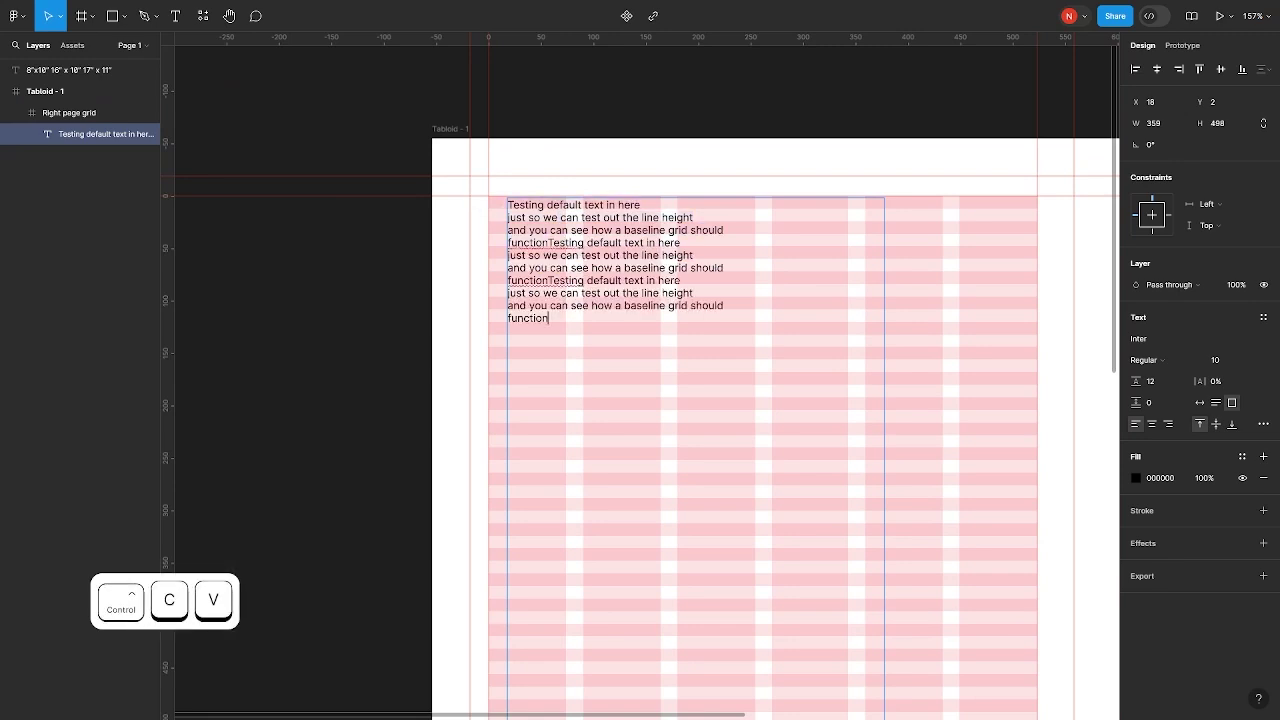
key("Return")
key("ctrl+v")
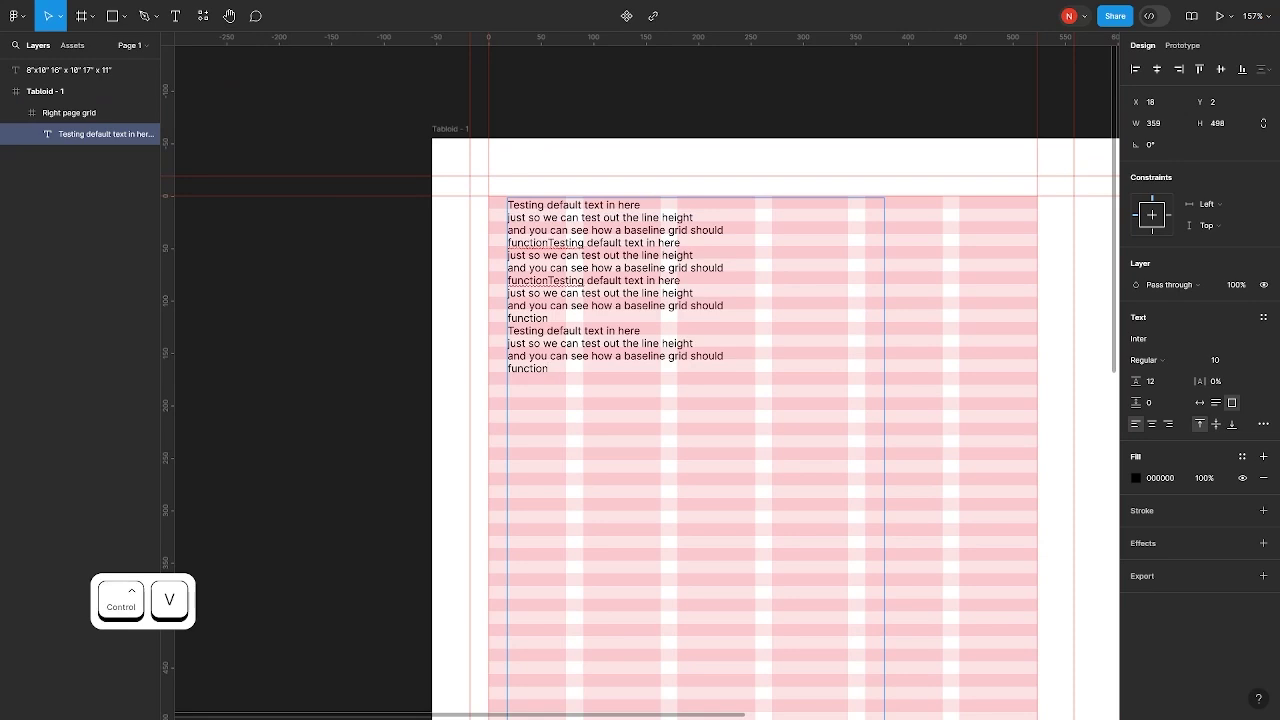
key("Return")
key("Return")
key("ctrl+v")
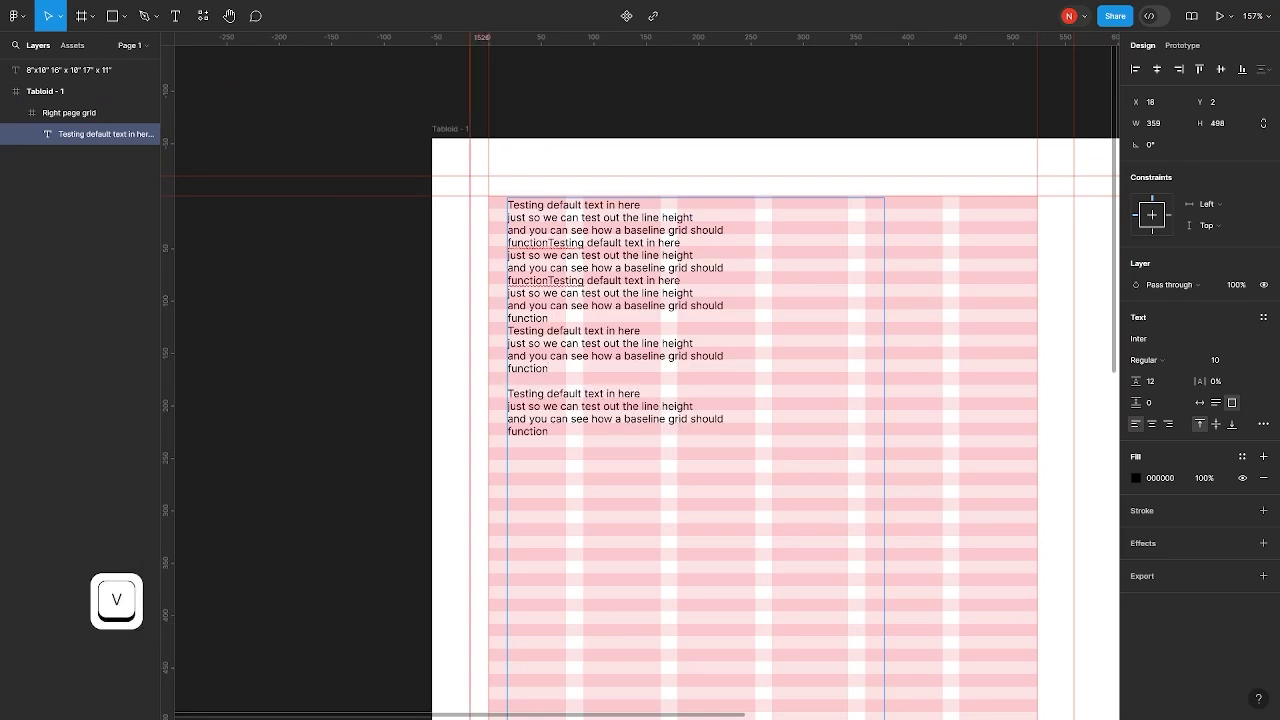
key("Escape")
Align the text box with the frame's first column at X 0 and shorten it to a height of 230
scroll(560, 422, "up", 10)
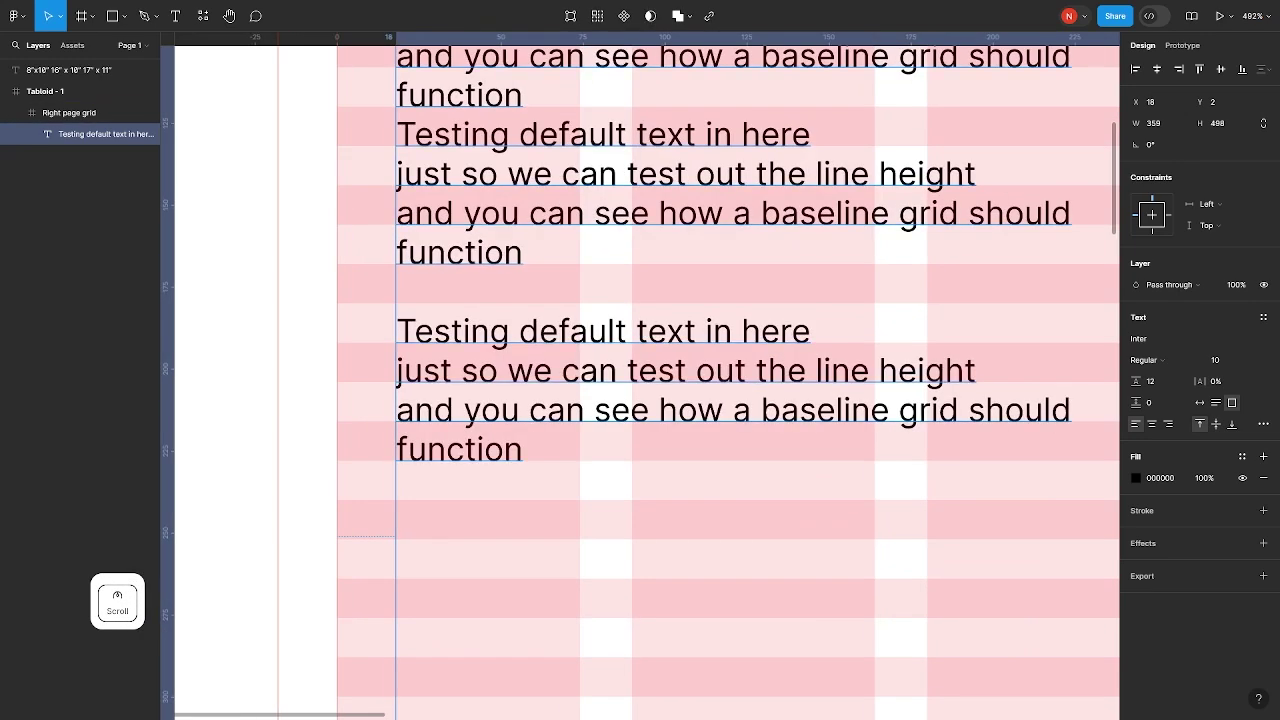
scroll(627, 383, "down", 8)
scroll(627, 383, "right", 3)
left_click_drag(627, 383, 603, 383)
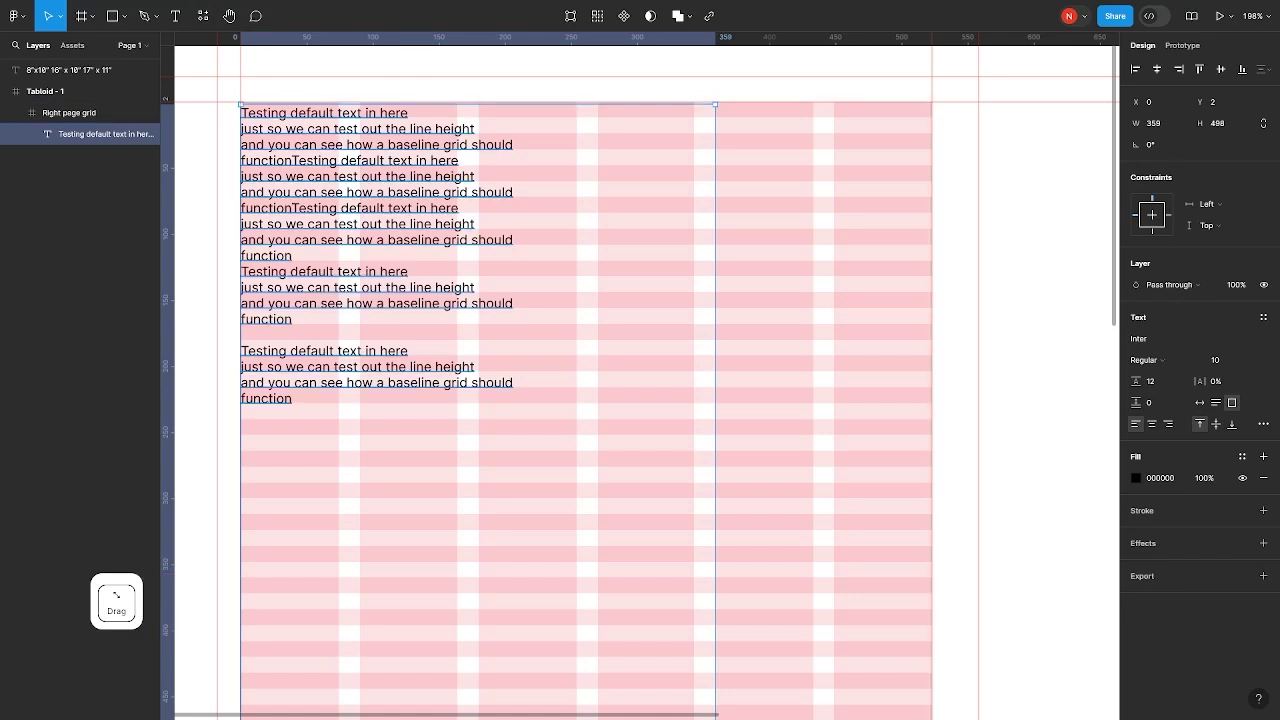
scroll(296, 186, "down", 2)
scroll(364, 192, "down", 1)
scroll(364, 192, "left", 1)
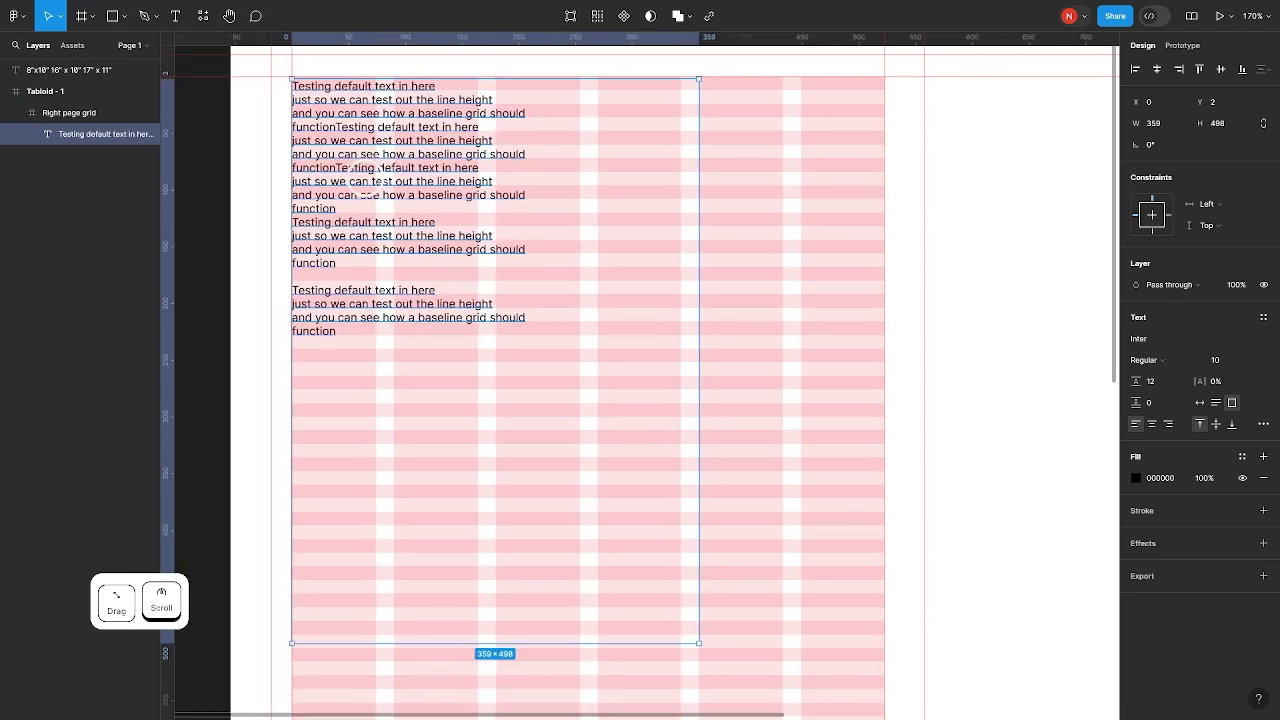
scroll(362, 186, "up", 1)
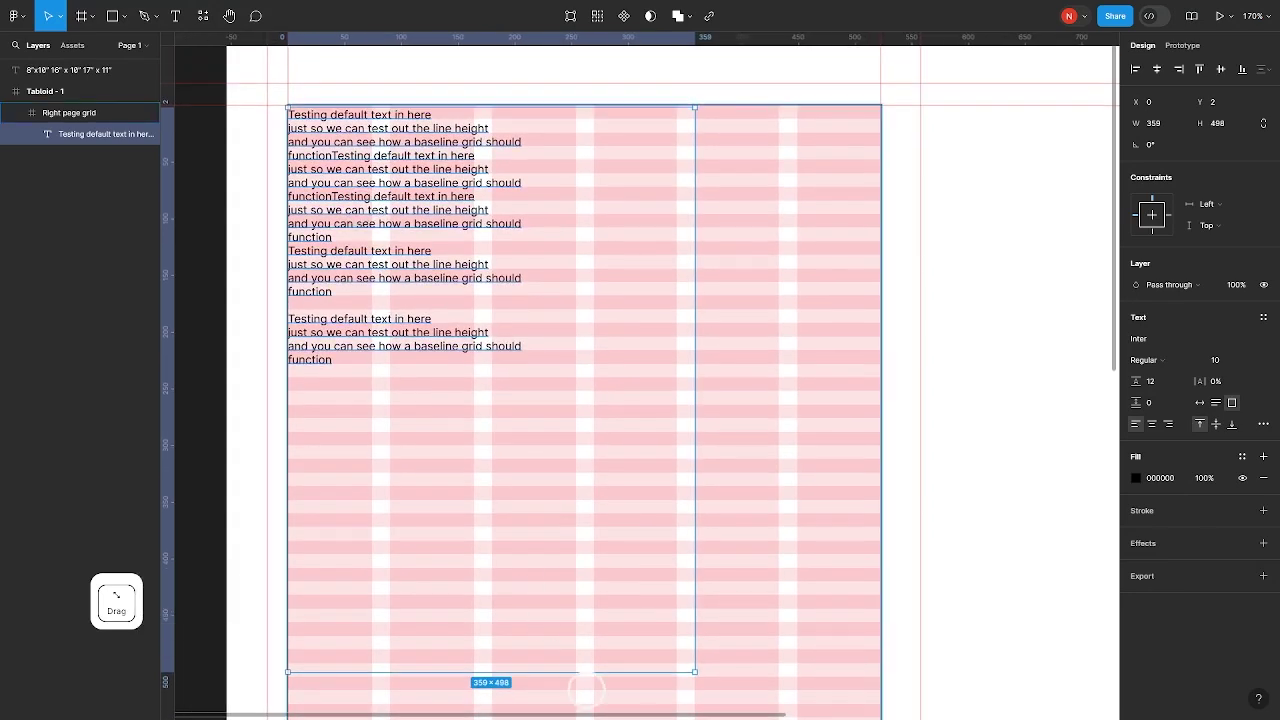
left_click_drag(586, 672, 597, 368)
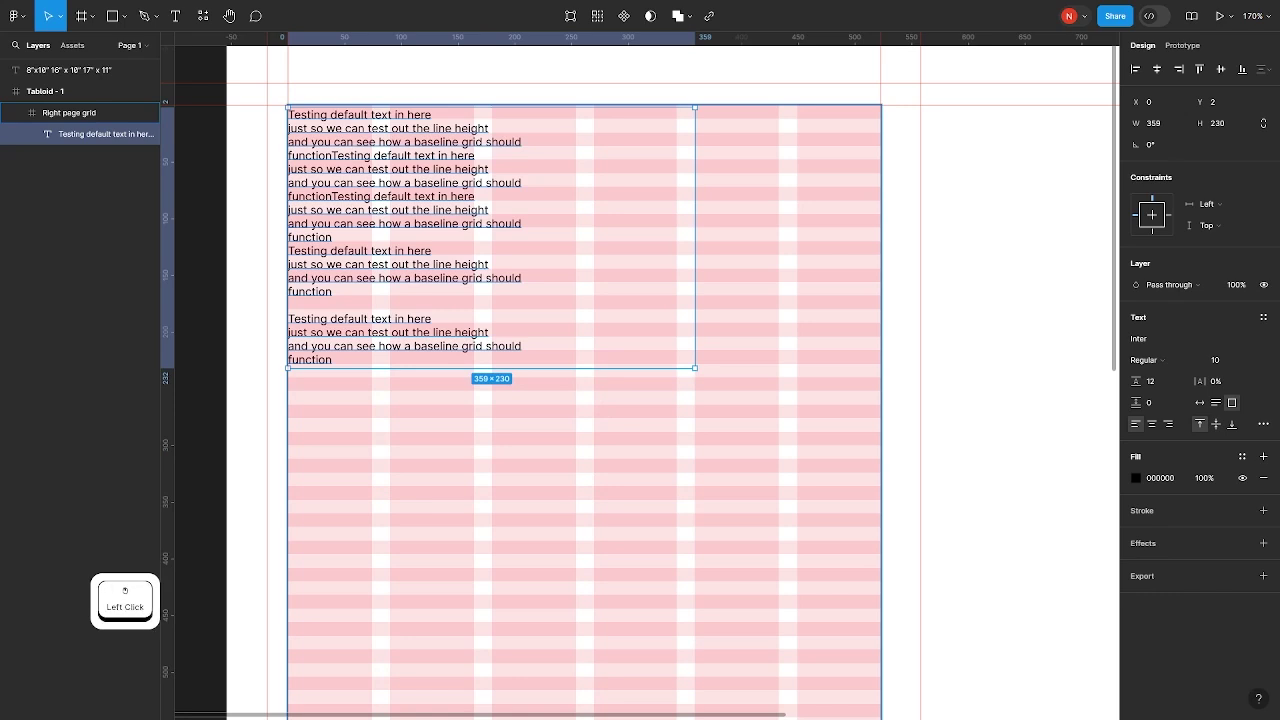
left_click(532, 421)
left_click_drag(366, 270, 366, 421)
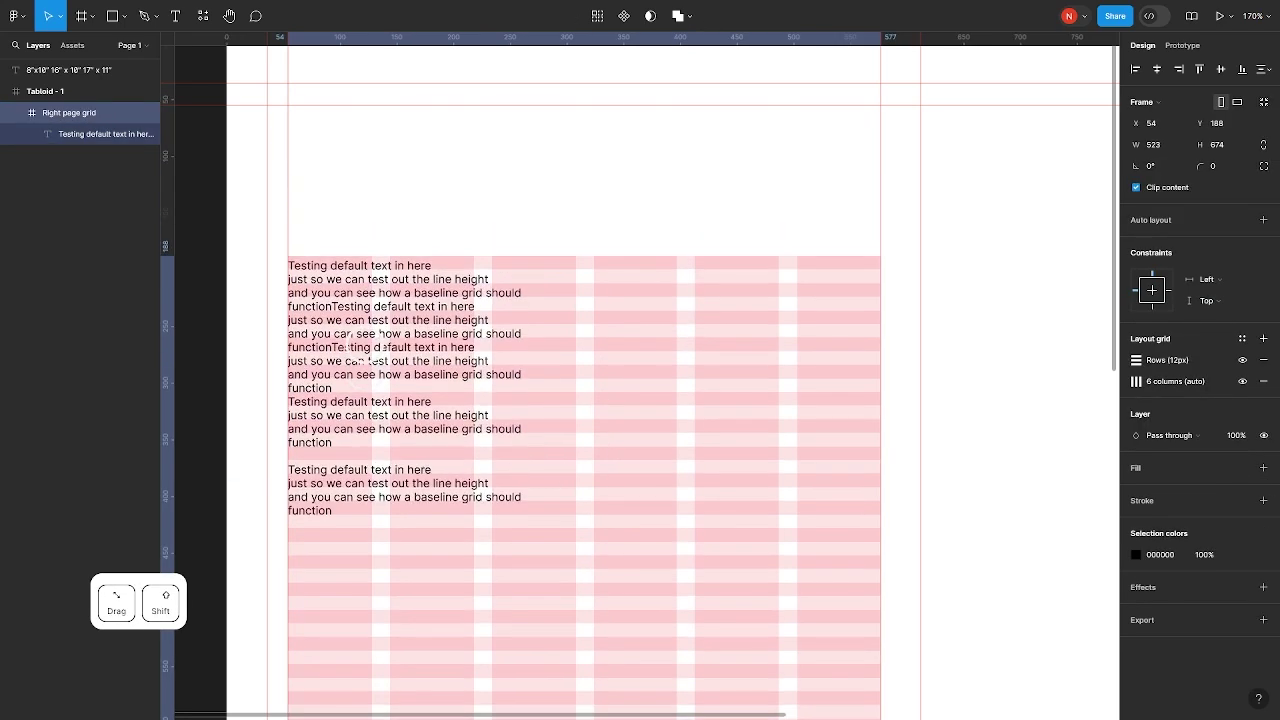
key("super+z")
left_click(71, 178)
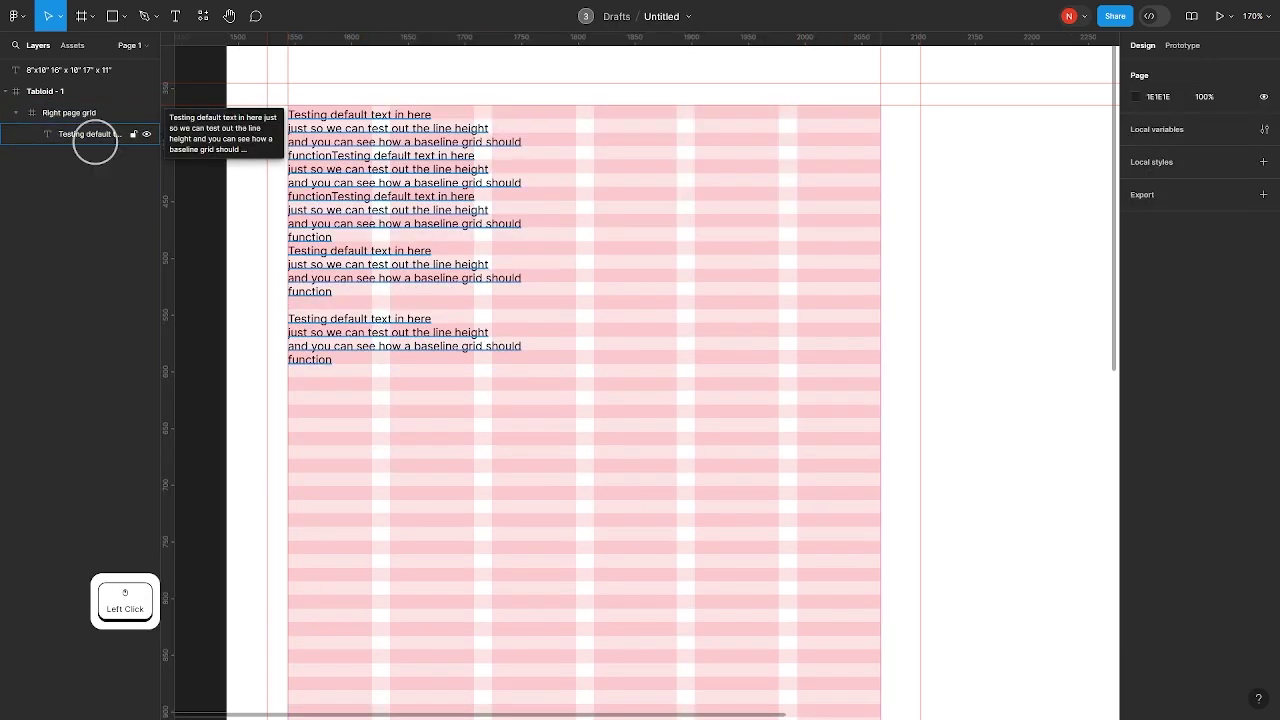
Move the sample text box straight down inside the Right page grid frame to Y 194, keeping its baselines on the row edges
left_click(94, 138)
left_click_drag(406, 196, 406, 411)
scroll(281, 277, "up", 5)
scroll(411, 394, "up", 5)
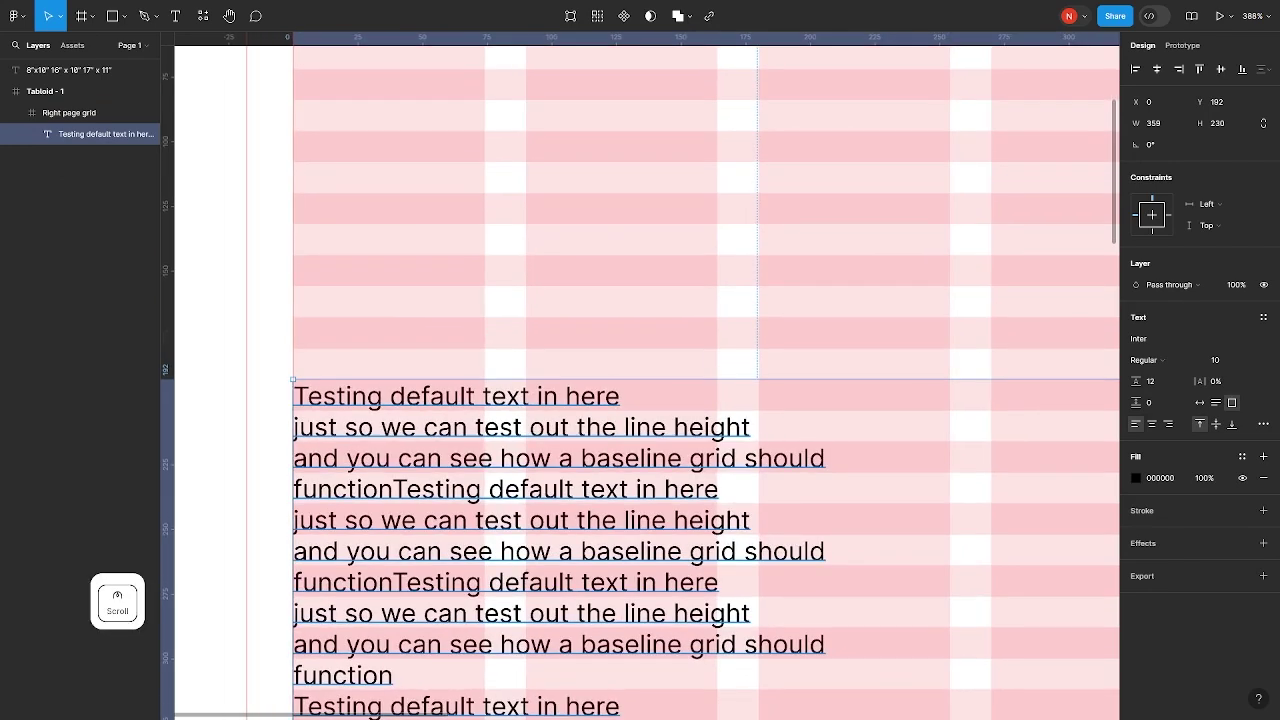
key("Down")
key("Down")
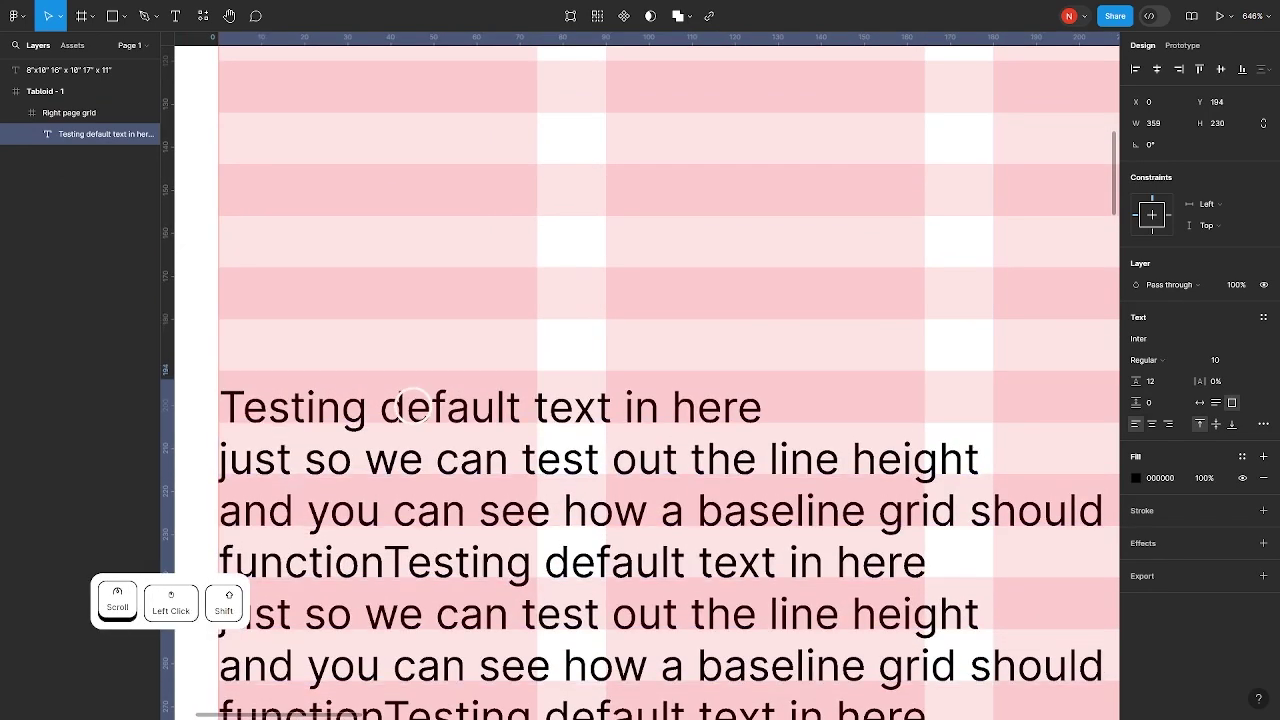
scroll(466, 365, "down", 8)
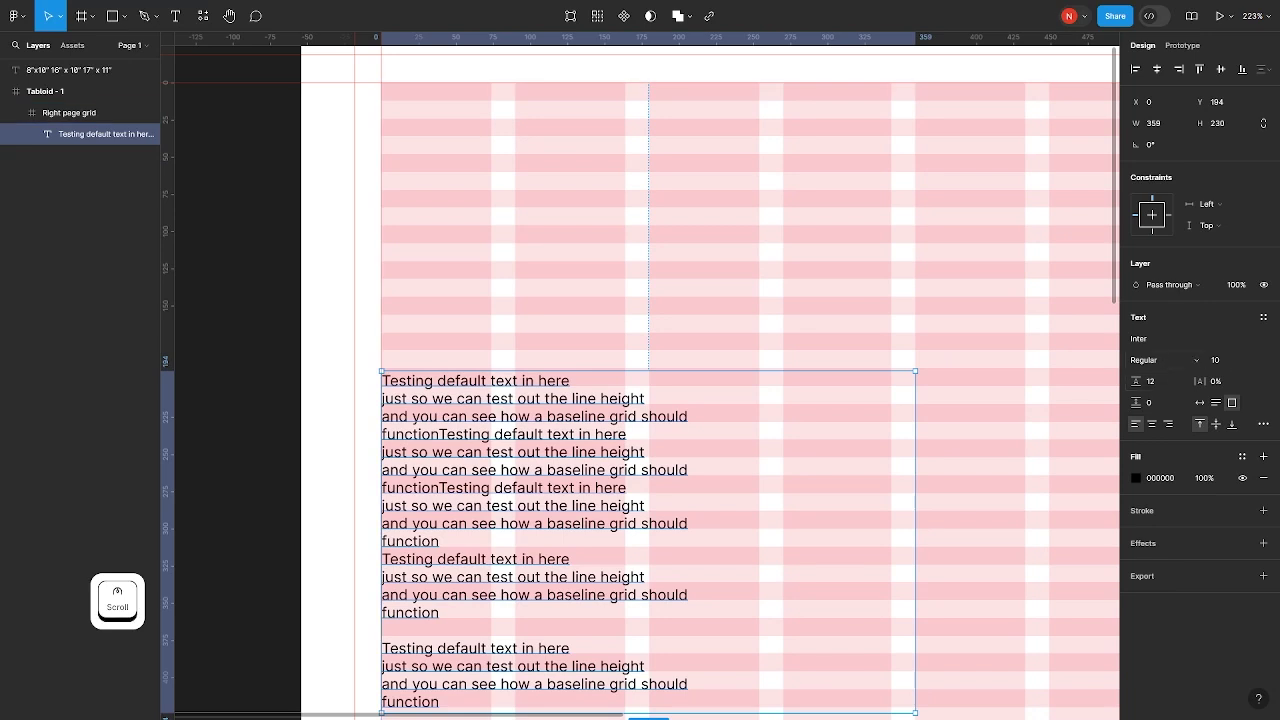
Duplicate the sample text box straight upward within the frame, placing the copy at X 0, Y 14
scroll(274, 300, "down", 1)
left_click_drag(281, 289, 223, 277)
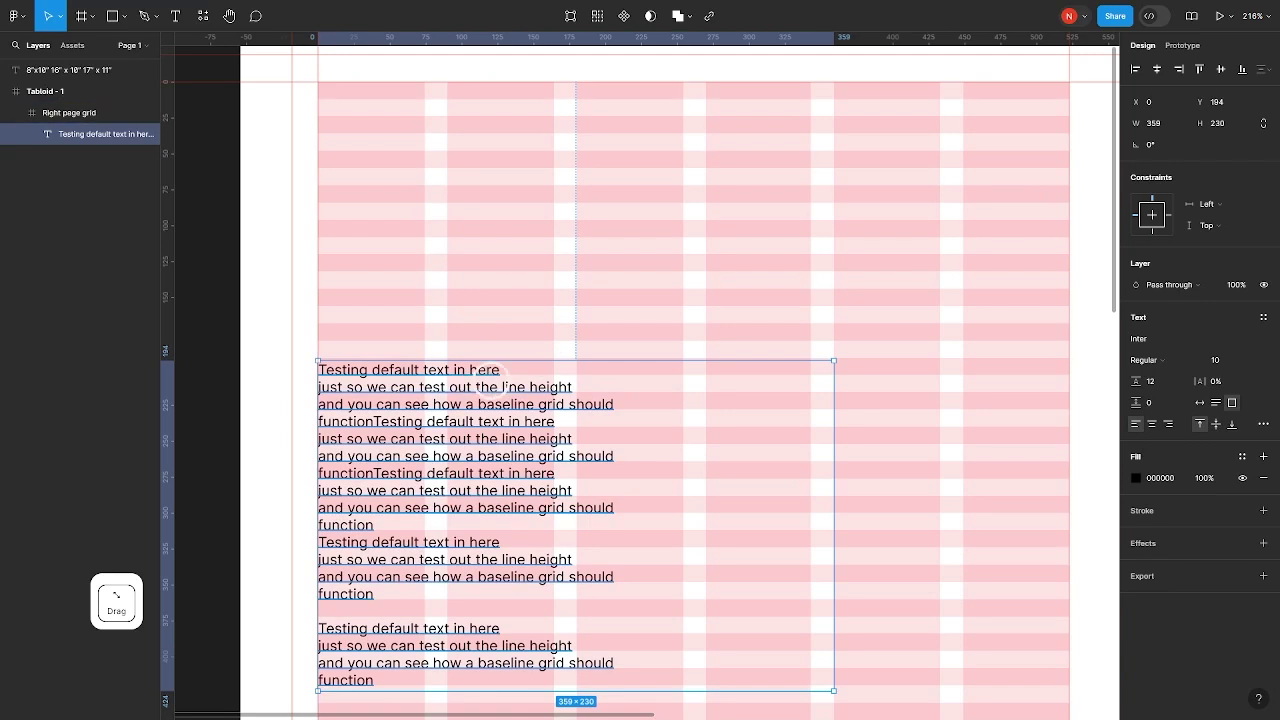
left_click_drag(487, 395, 464, 158)
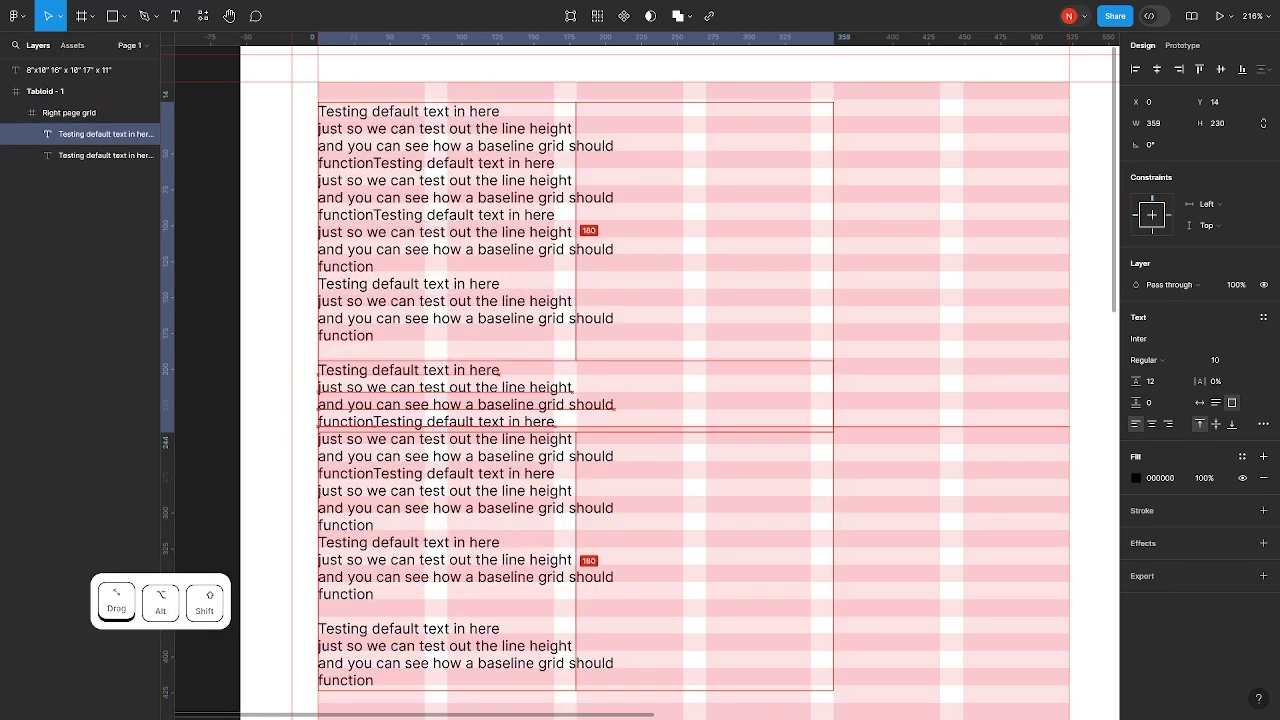
Replace the duplicate's text with "My great new heading!", with a line break before the lowercase "heading!"
triple_click(436, 162)
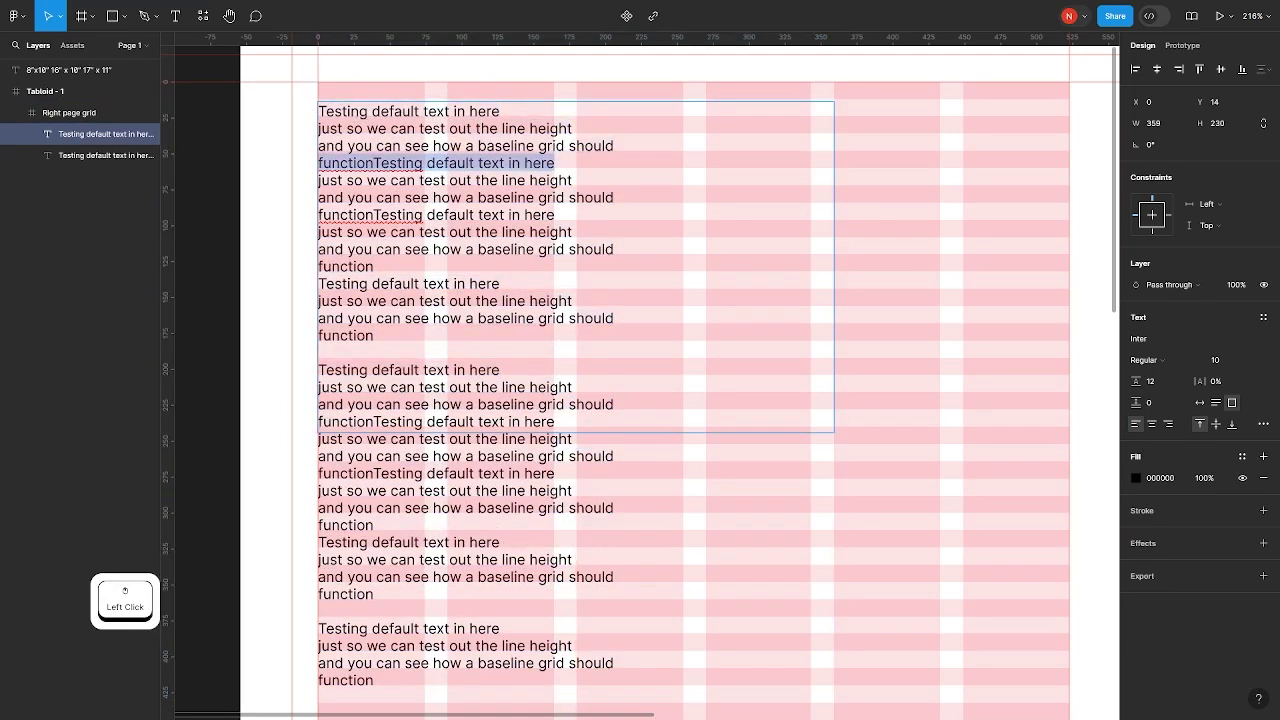
key("ctrl+a")
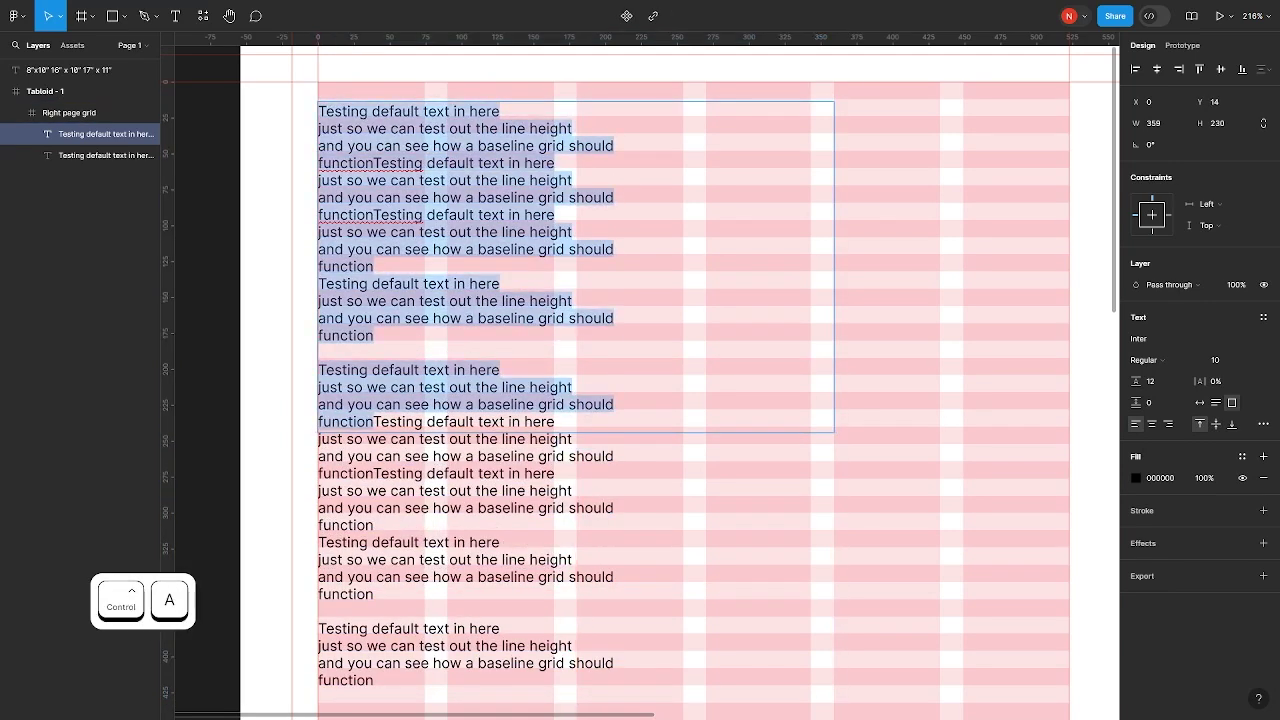
type("My gr")
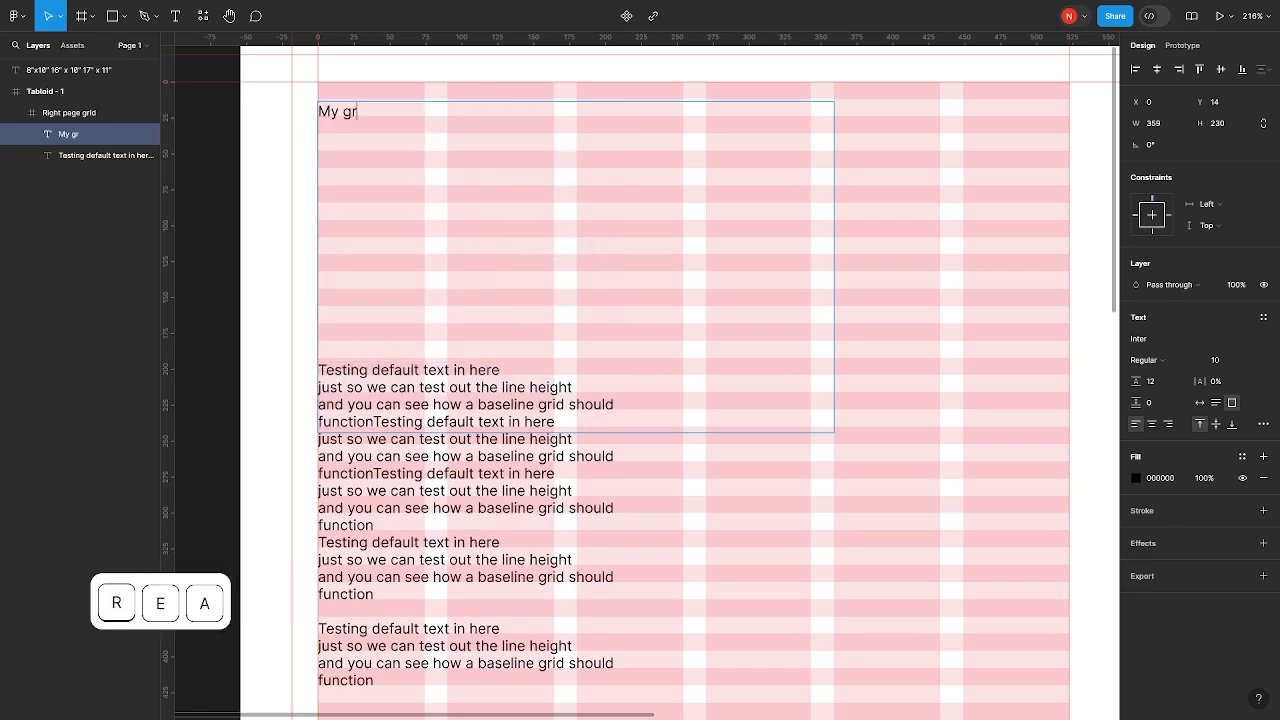
type("eat new")
key("shift+Return")
type("H")
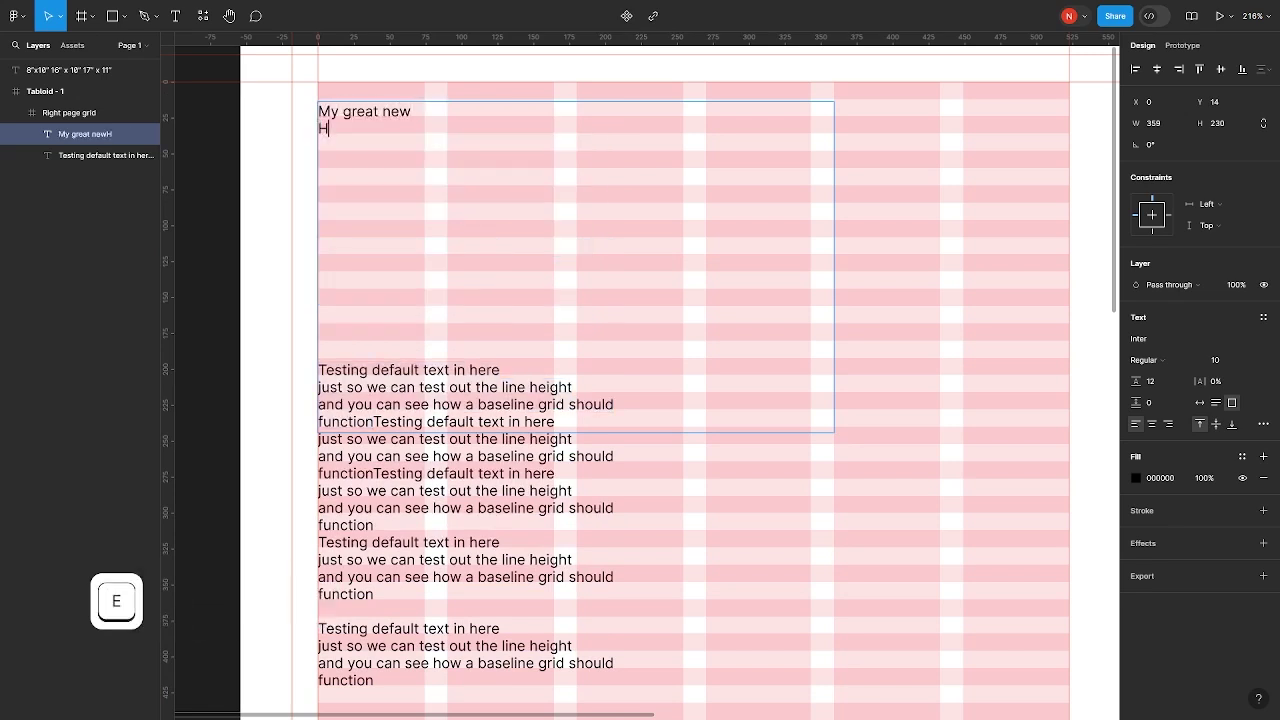
type("eading!")
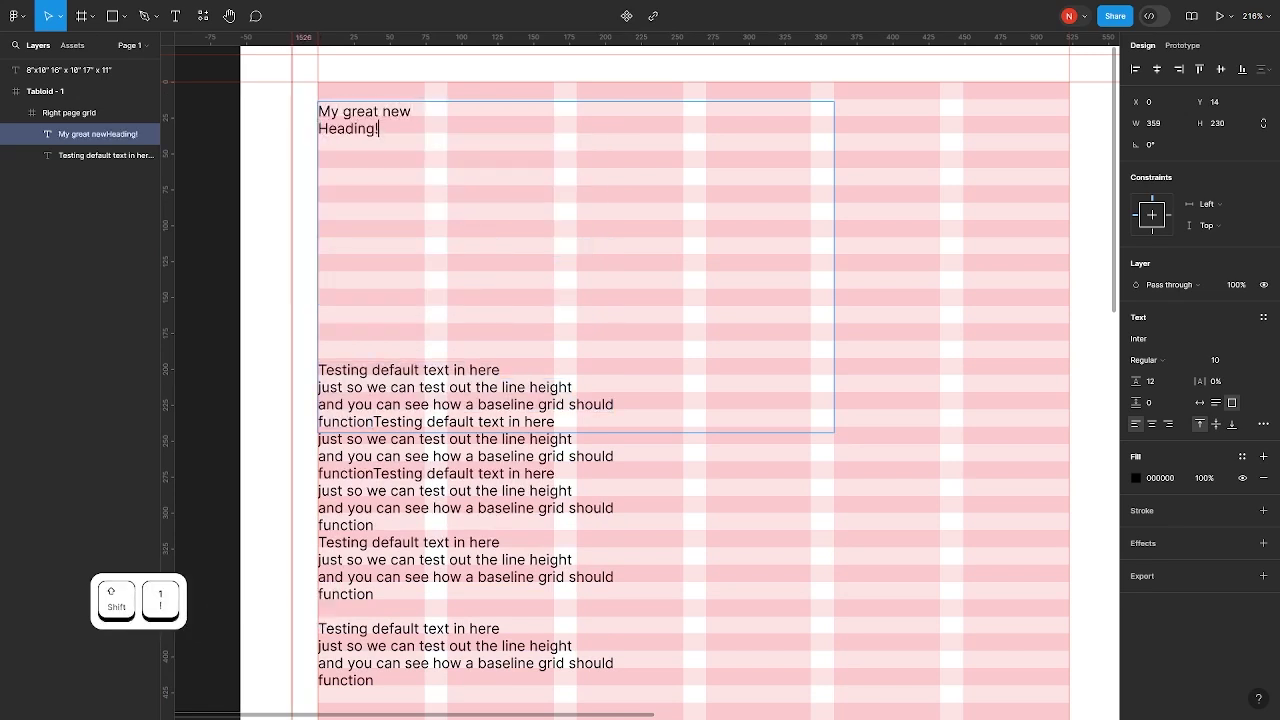
left_click(560, 437)
double_click(326, 129)
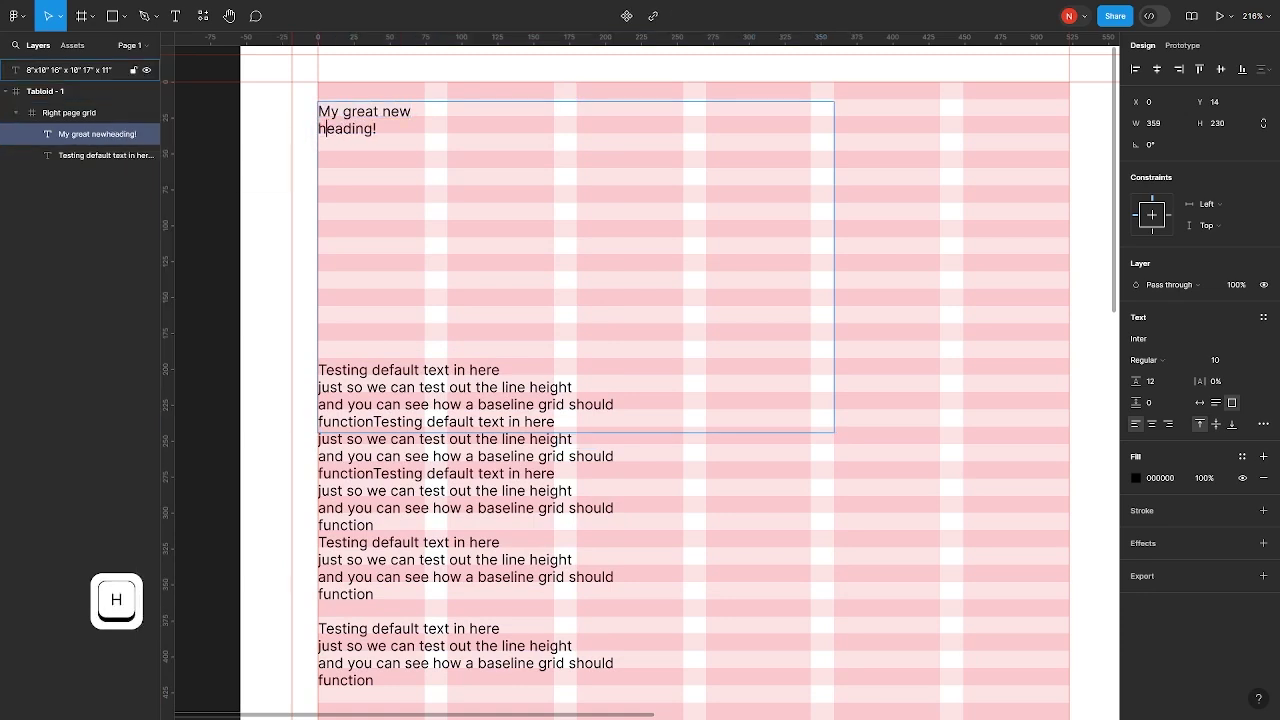
left_click(560, 437)
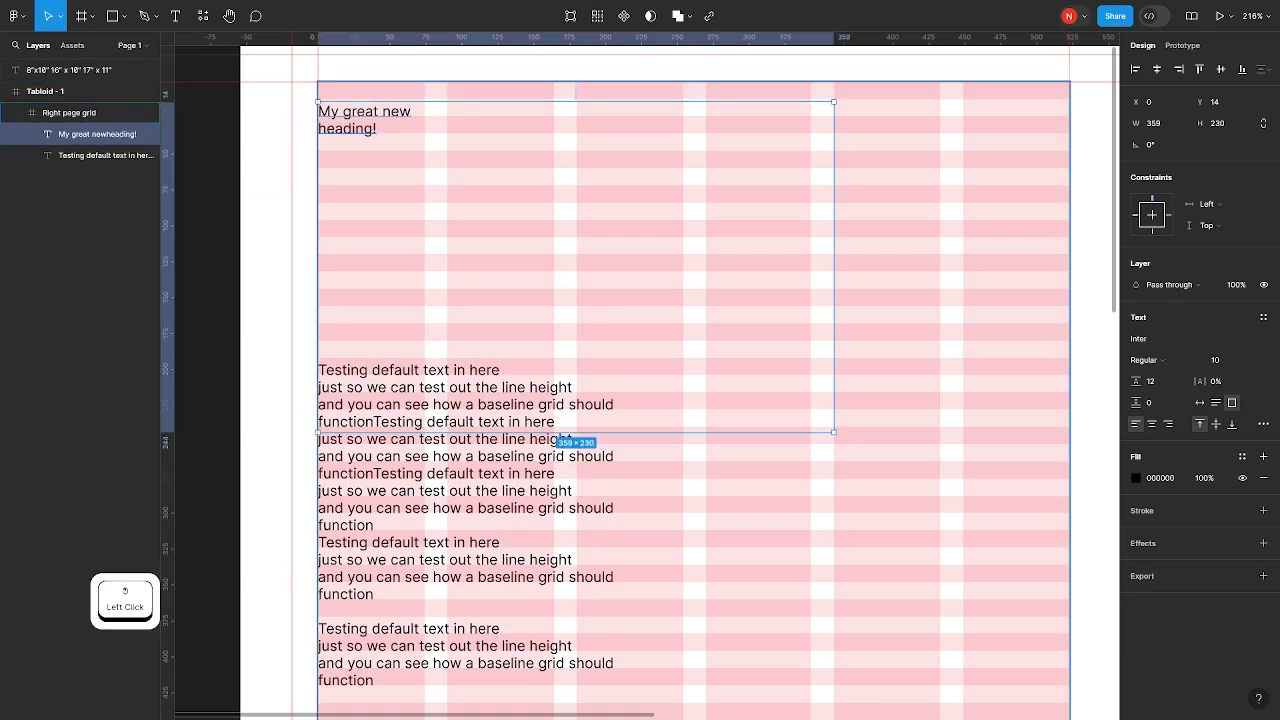
Shorten the heading box to a height of 58 and set its text to size 30 in Bold
left_click_drag(541, 252, 541, 185)
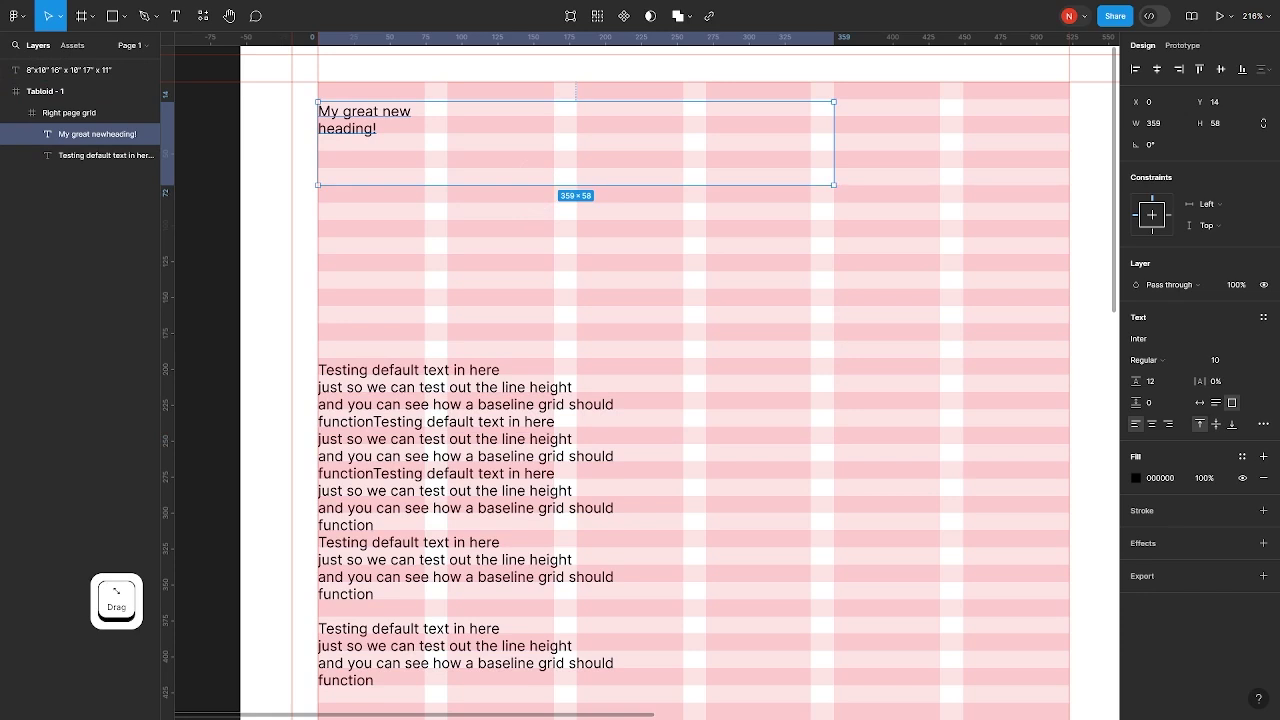
left_click(1224, 360)
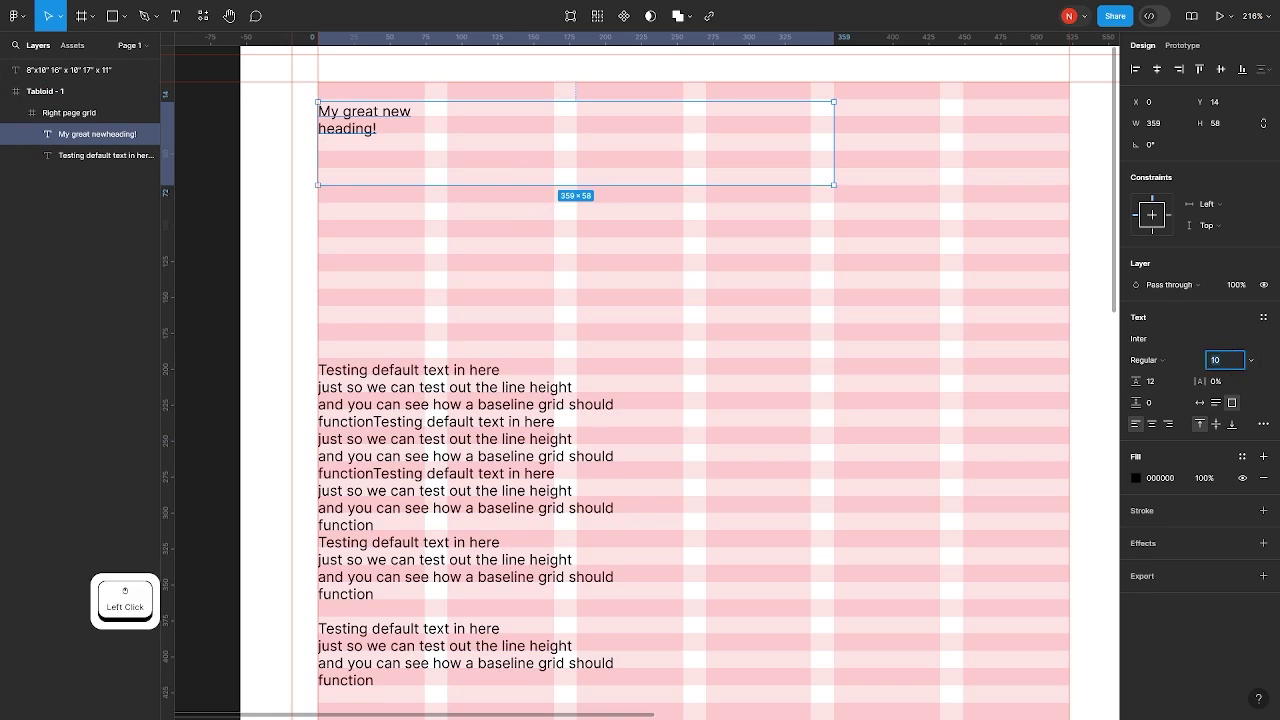
type("30")
left_click(1148, 360)
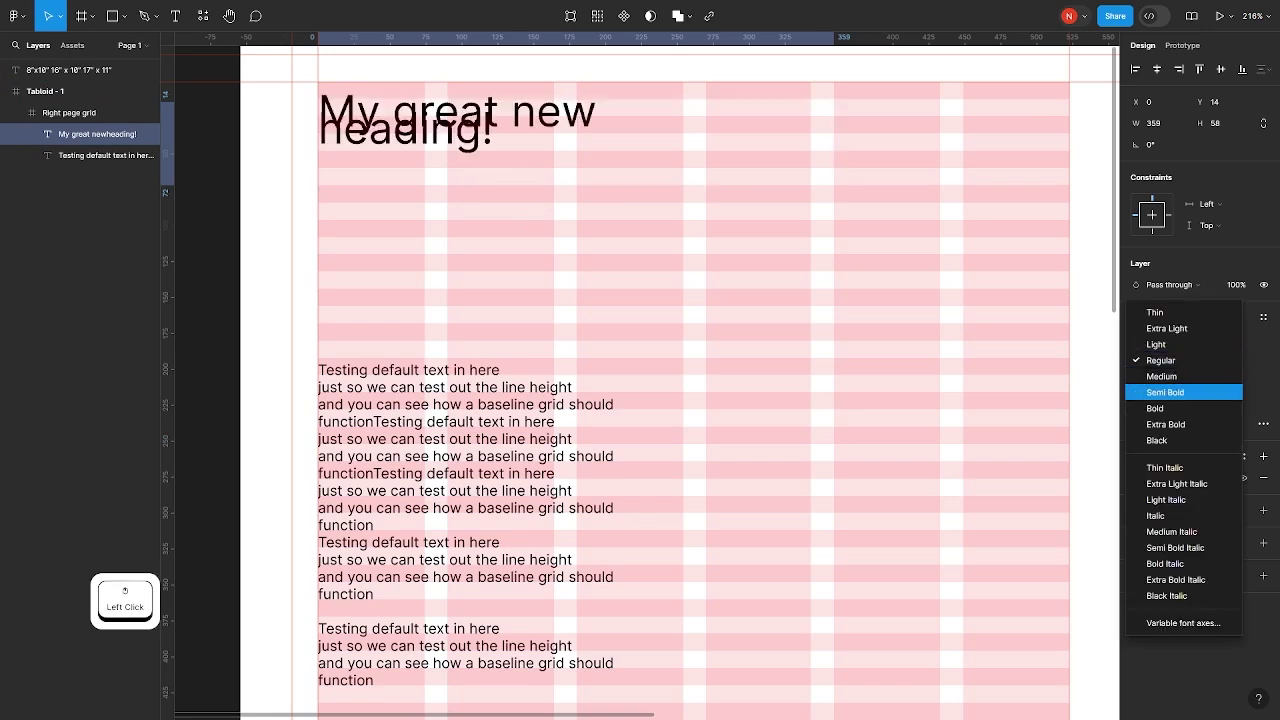
left_click(1155, 408)
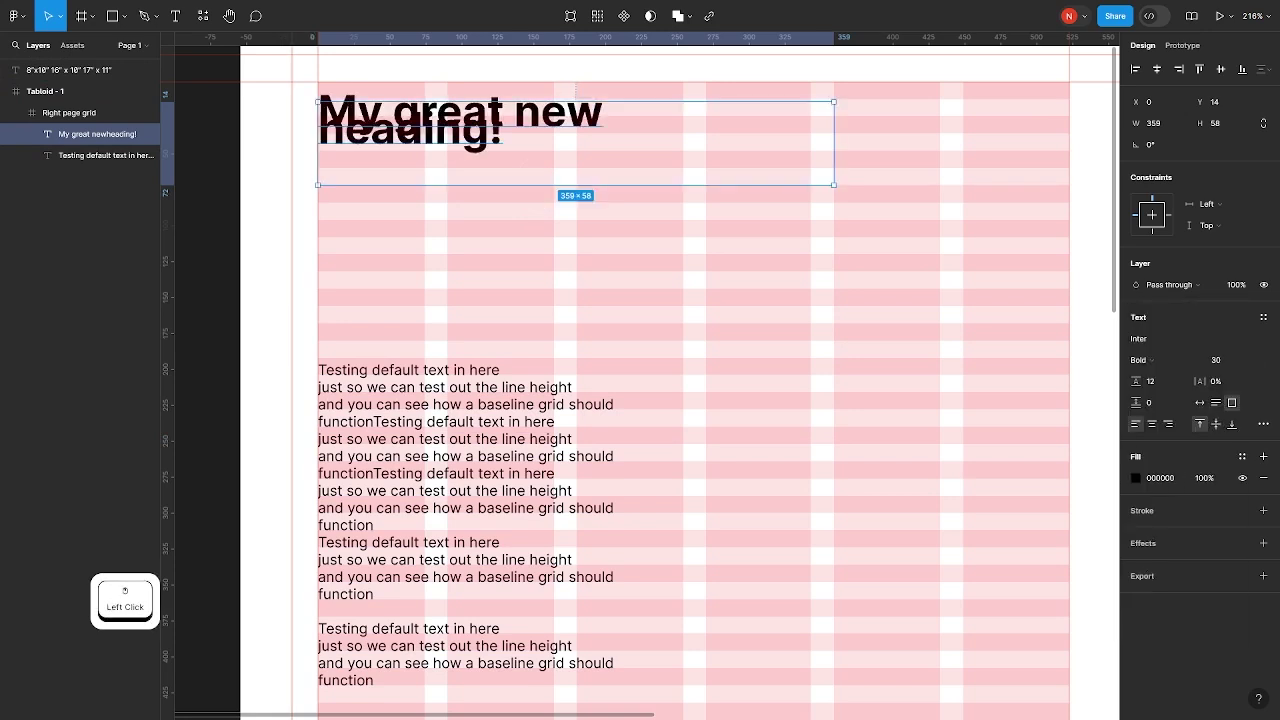
scroll(280, 118, "up", 3)
left_click_drag(526, 150, 459, 197)
left_click(268, 153)
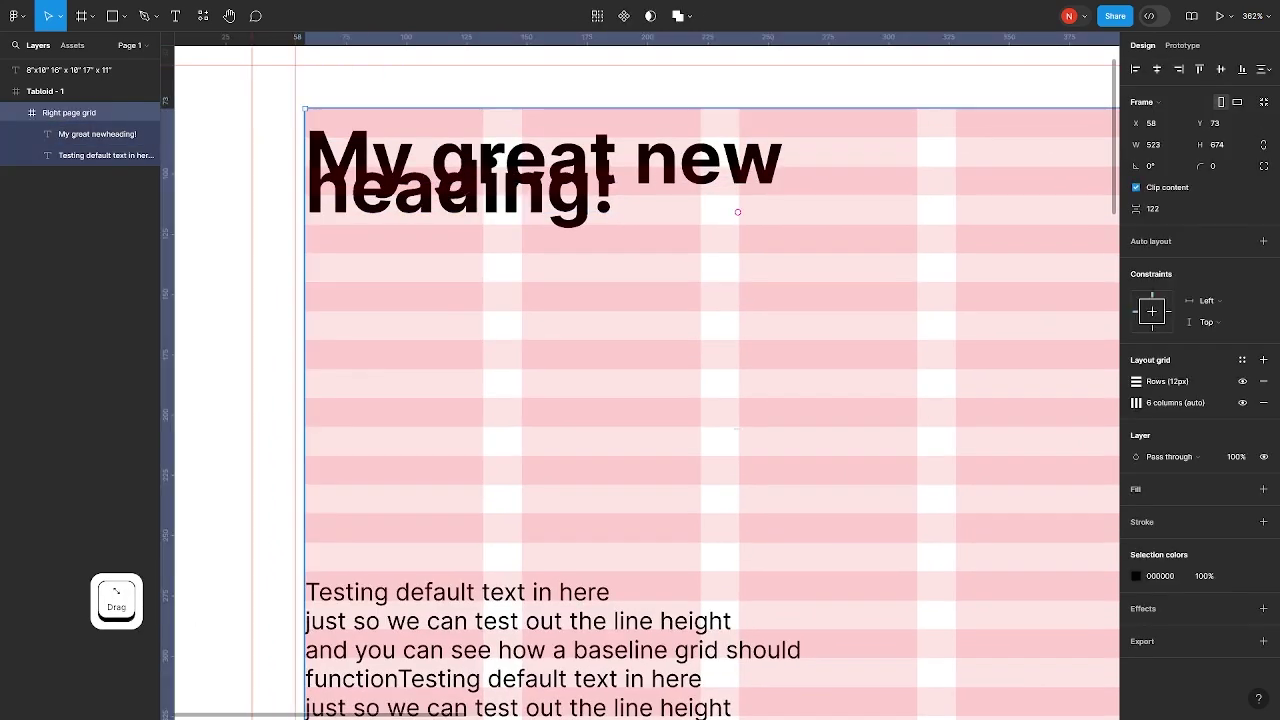
key("super+z")
left_click(140, 133)
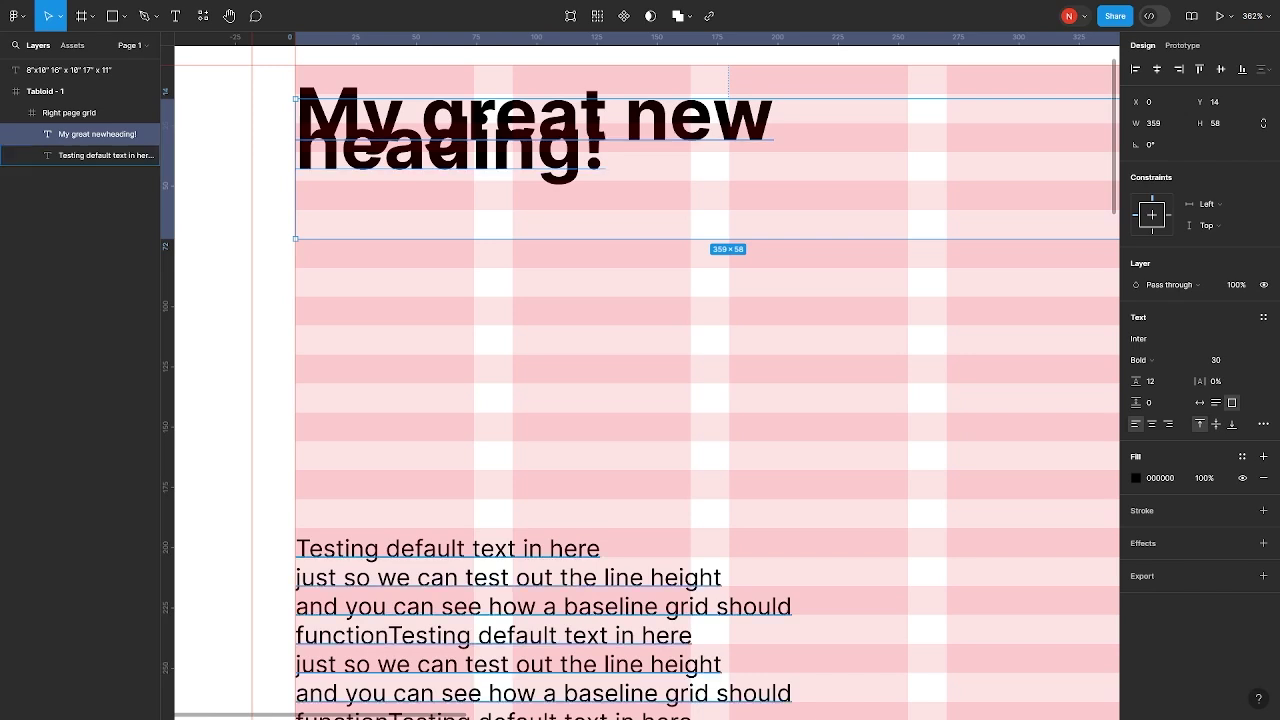
Try a line height of 24 on the "My great new heading!" text
left_click(543, 577)
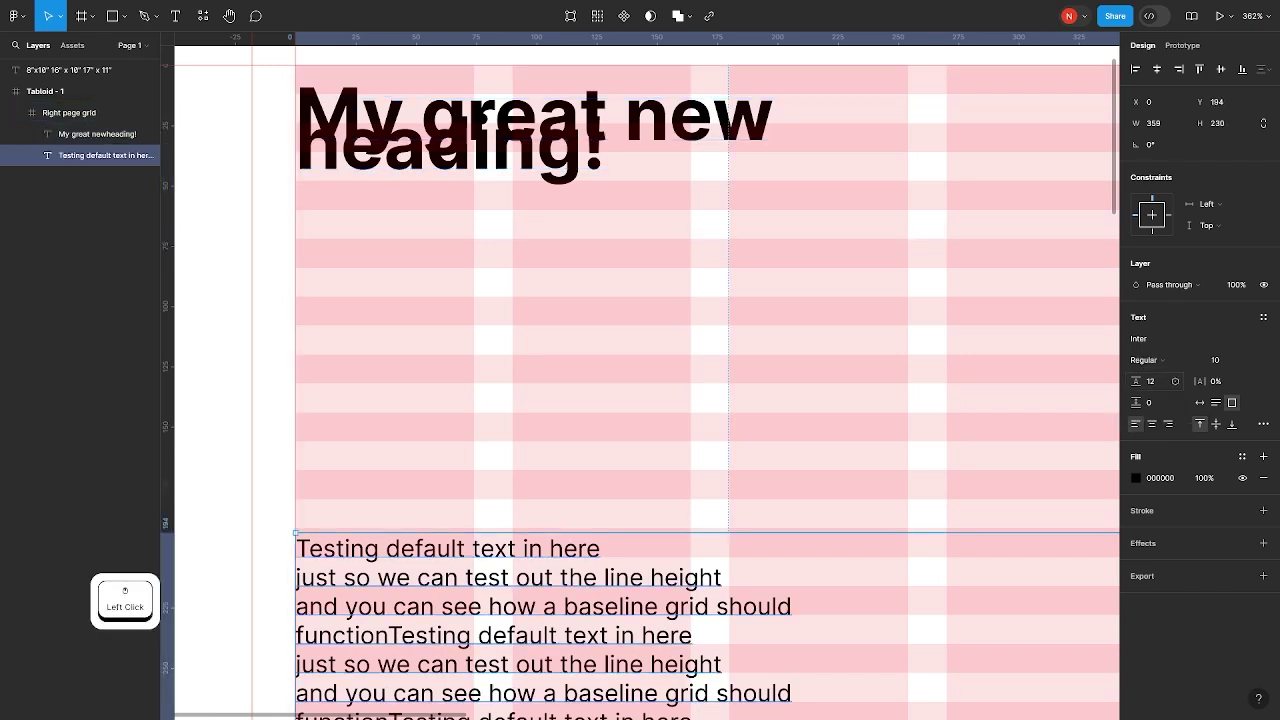
left_click(97, 133)
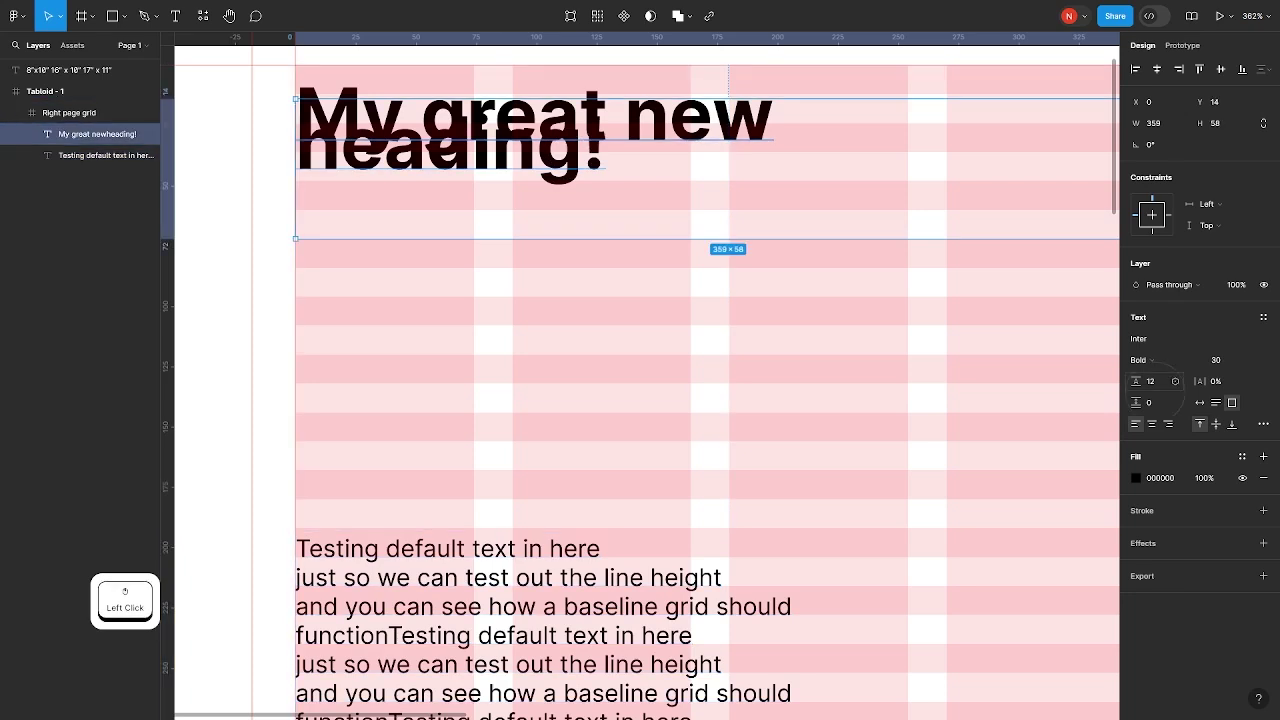
left_click(1151, 381)
type("24")
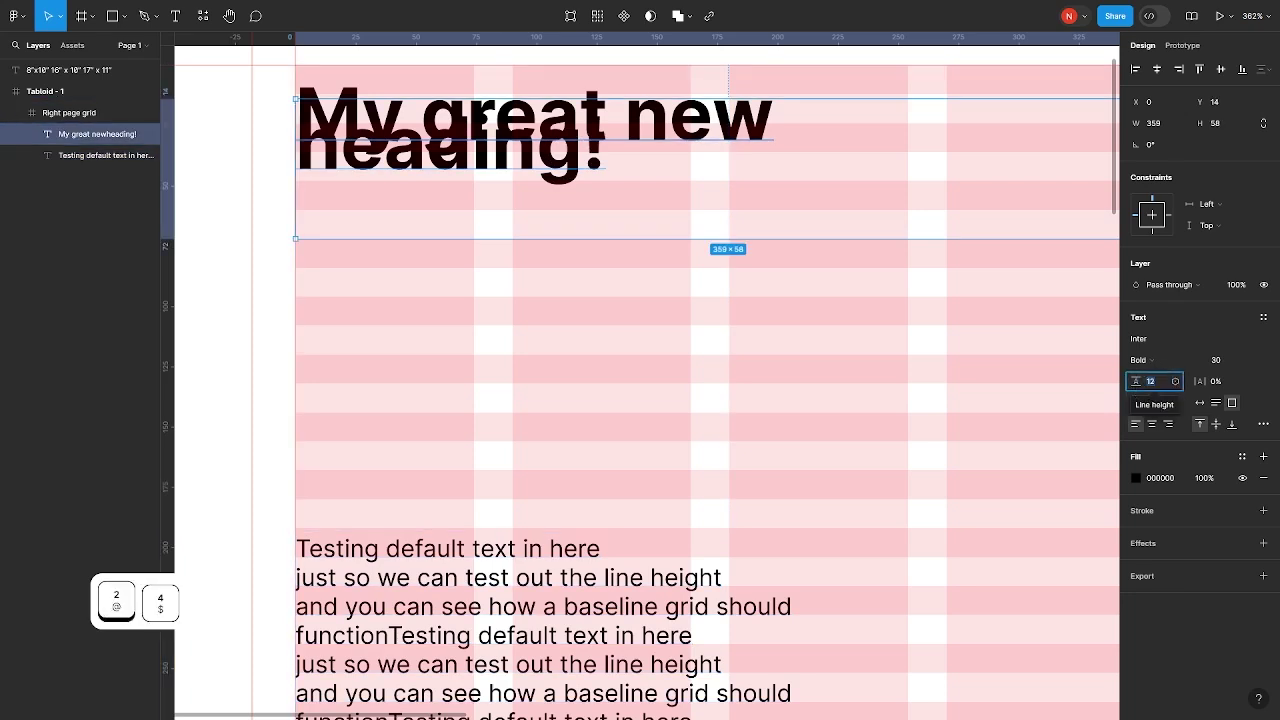
key("Return")
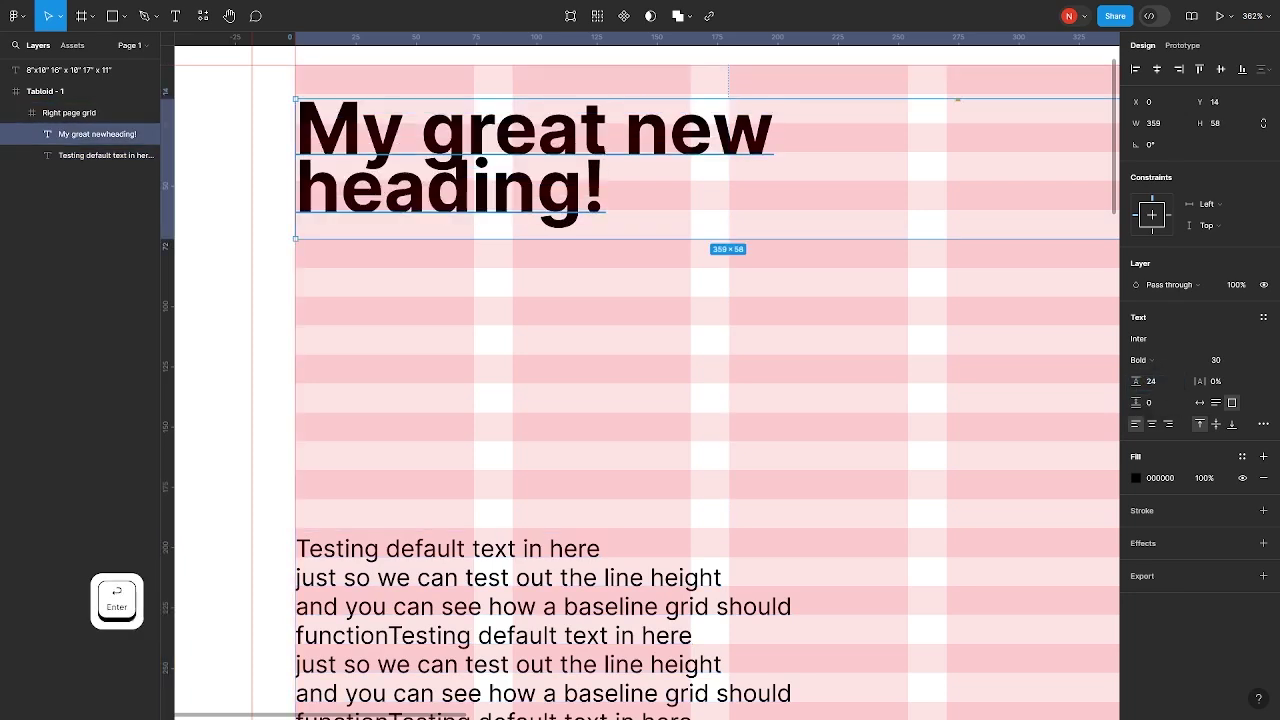
Set the line height of the "My great new heading!" text to 36
left_click(1153, 385)
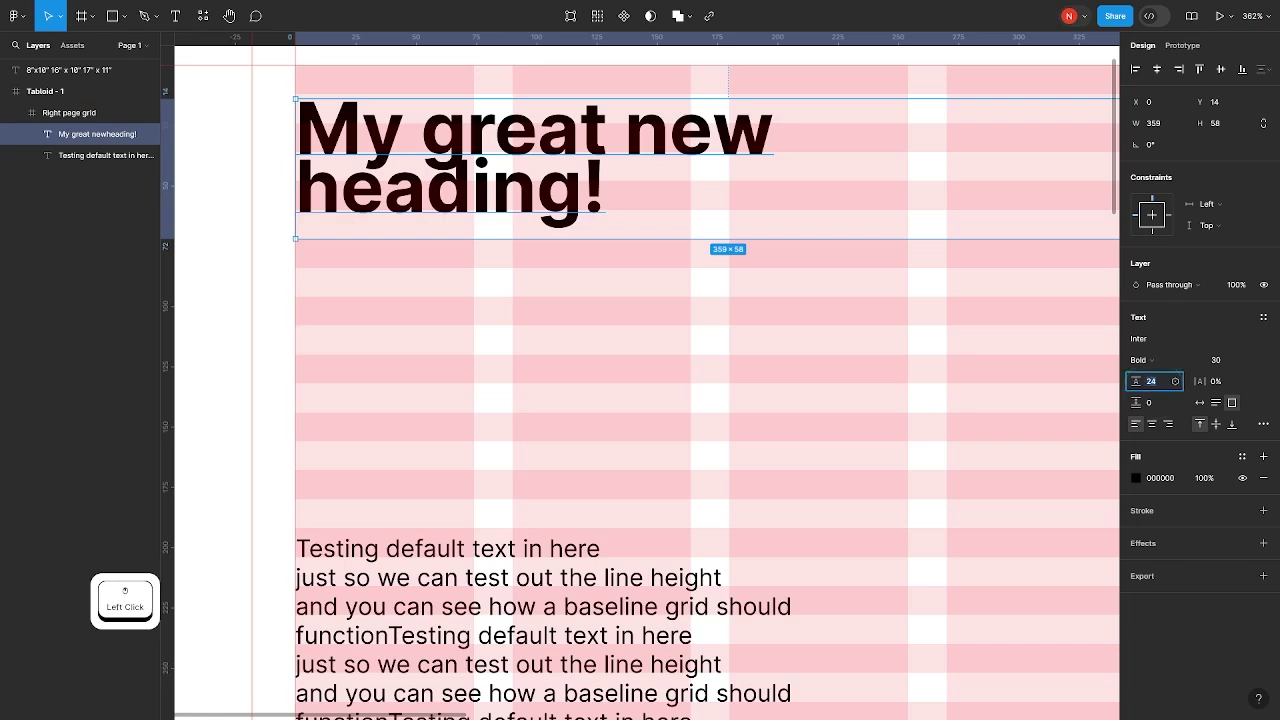
type("36")
key("Return")
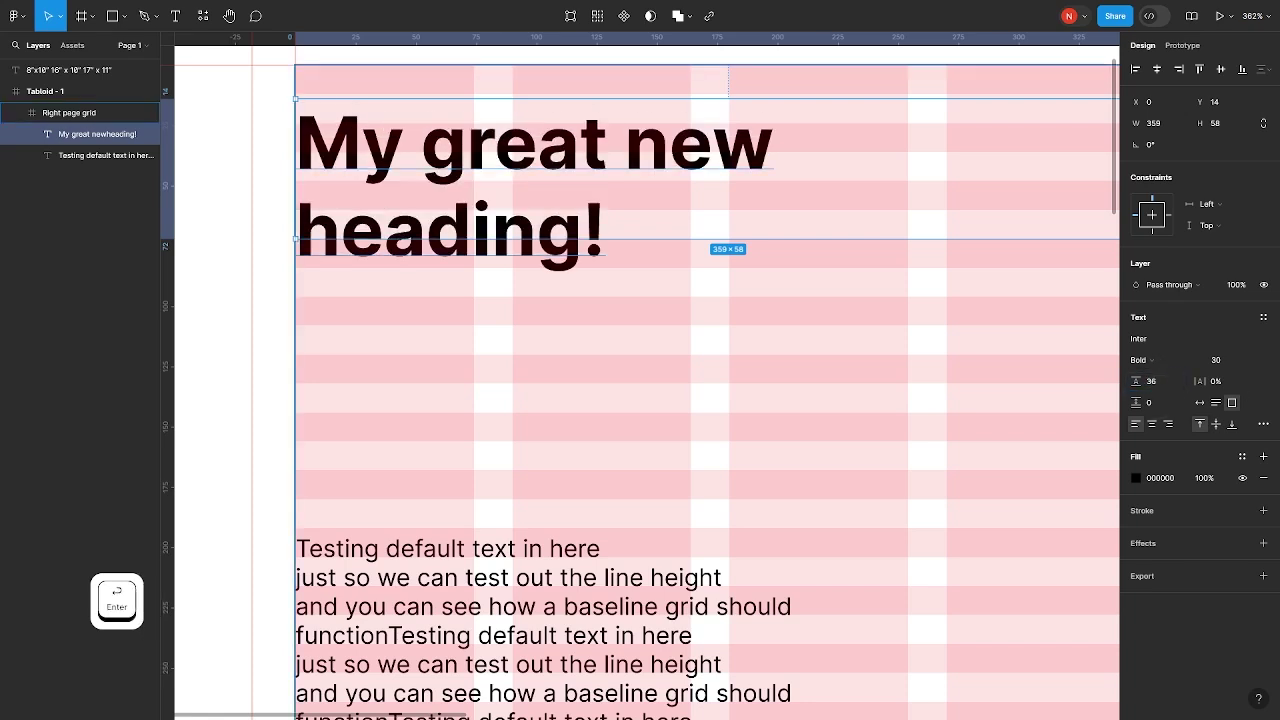
left_click(234, 300)
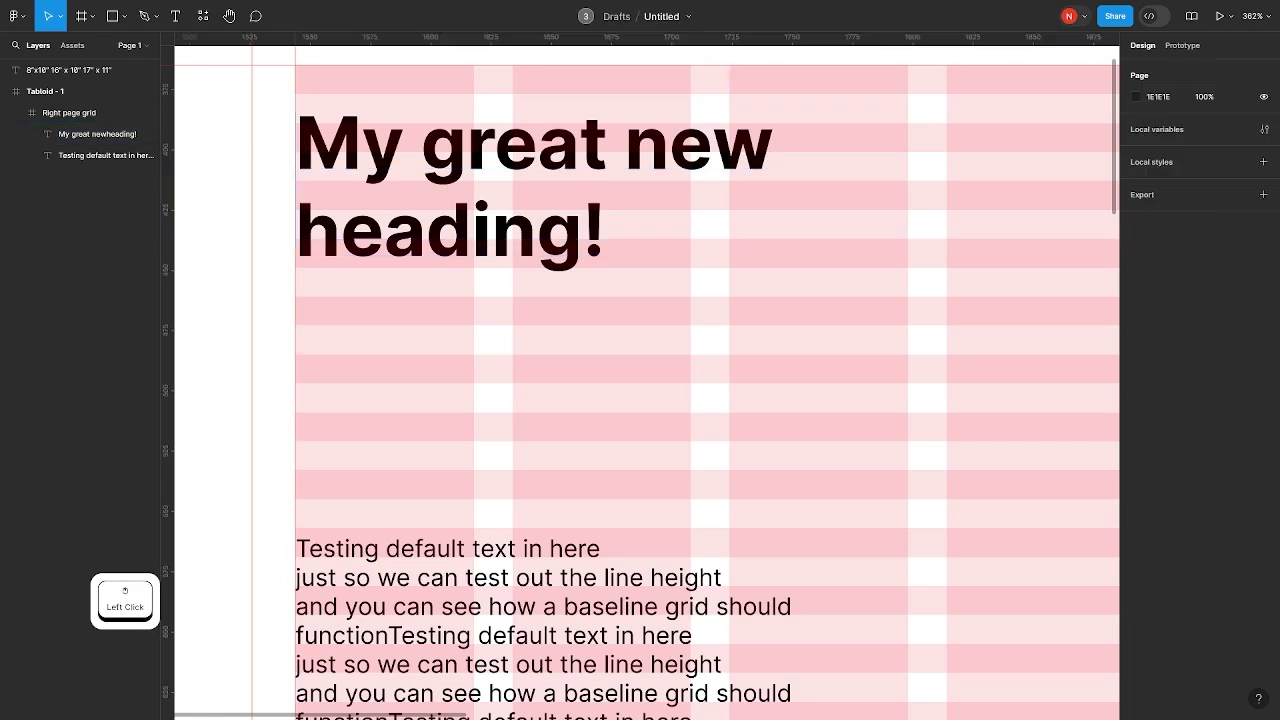
Move the heading box straight down in the Right page grid frame to Y 127, with its baselines on the row edges
left_click(69, 112)
left_click(97, 134)
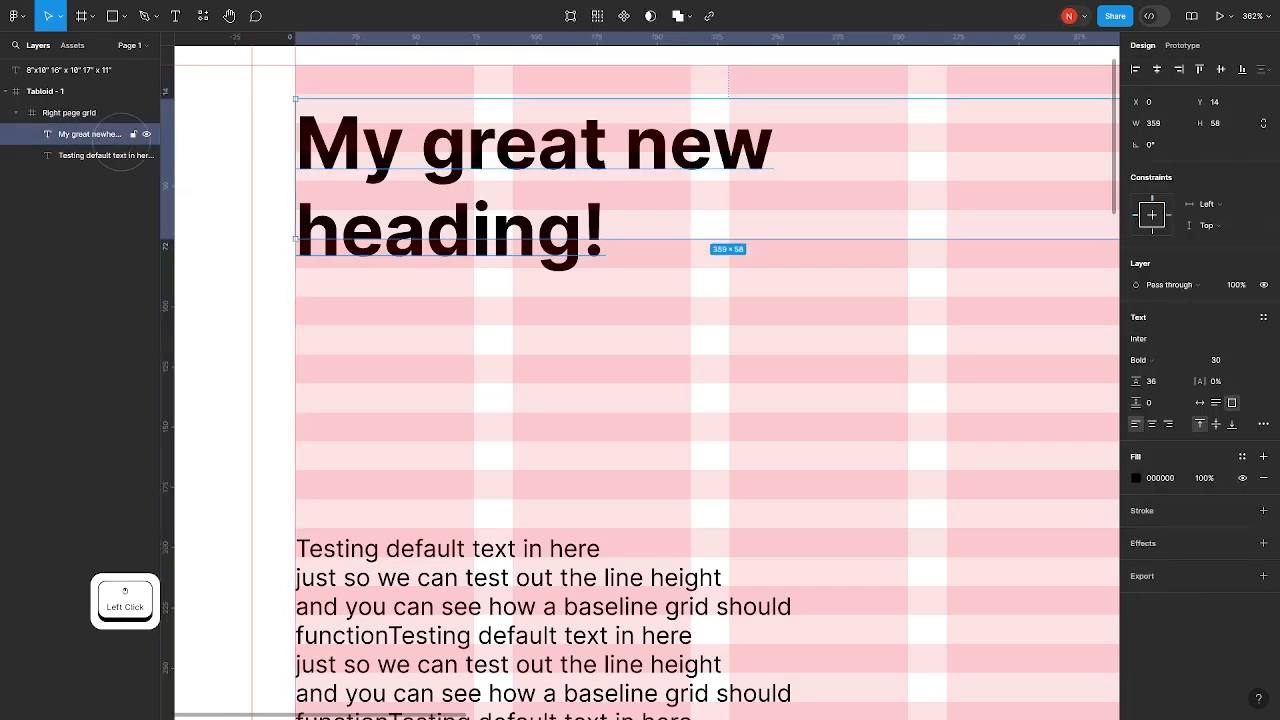
left_click_drag(523, 171, 539, 432)
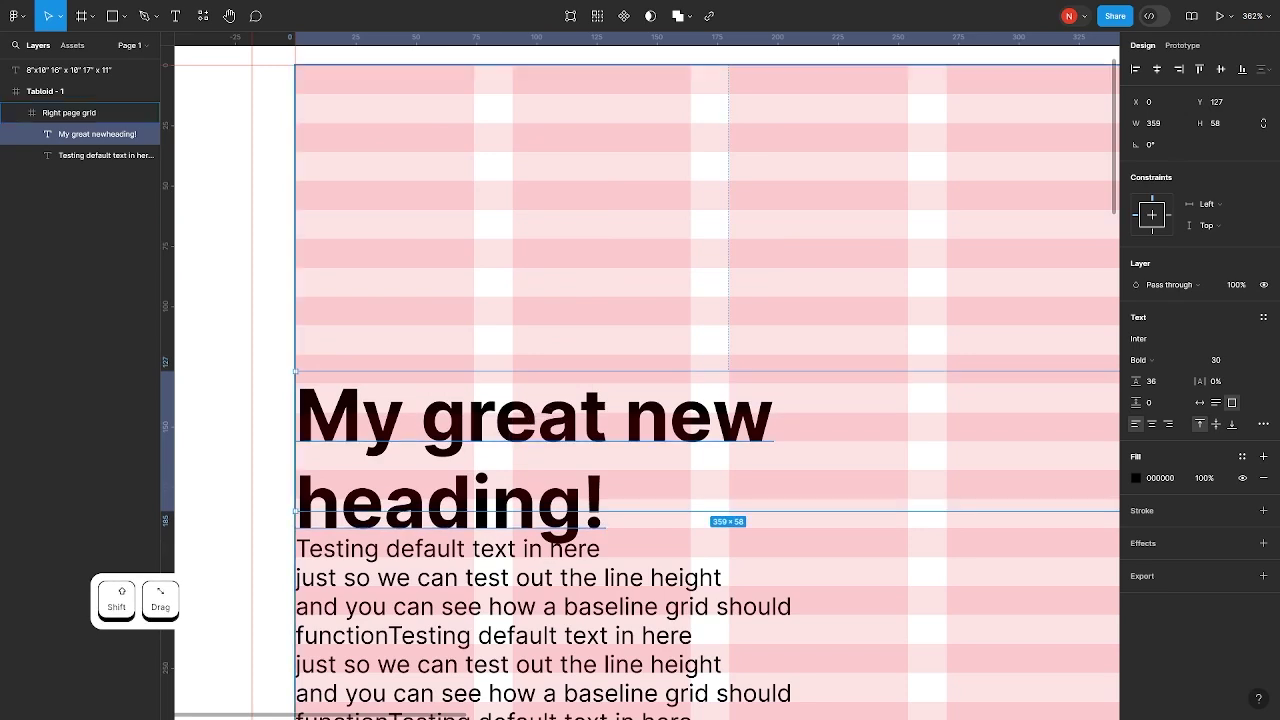
scroll(374, 555, "up", 5)
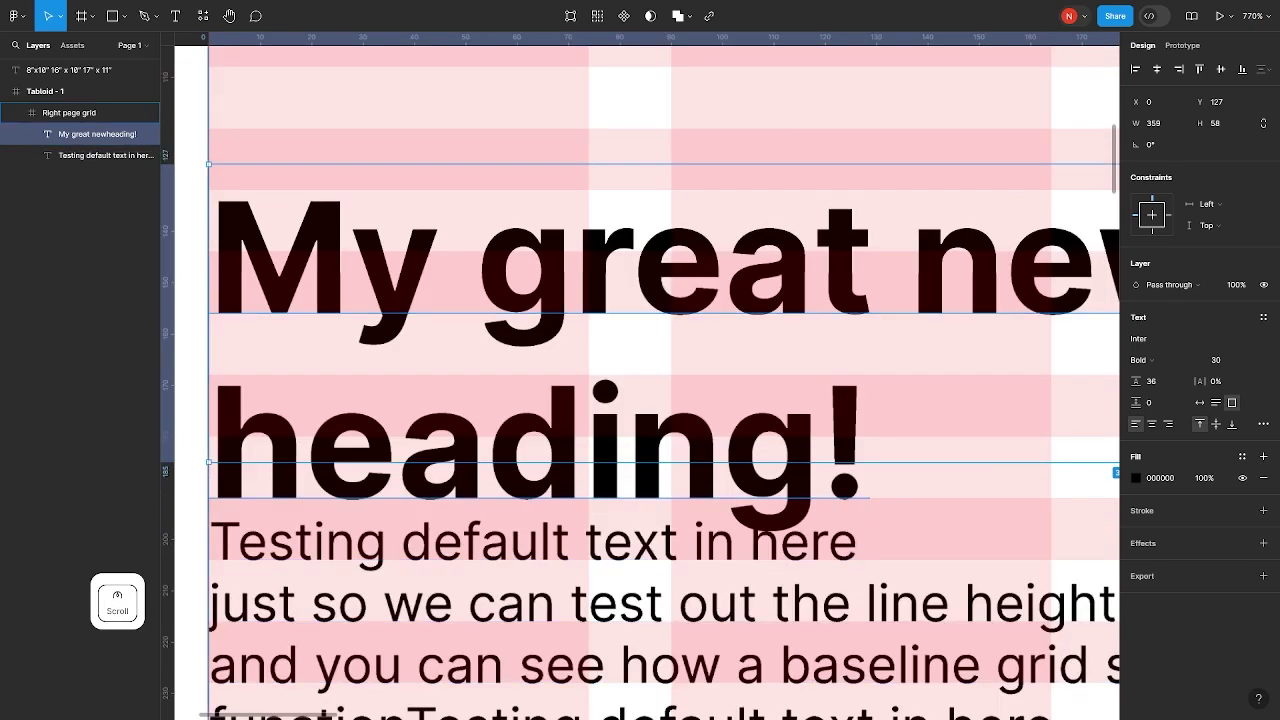
scroll(860, 470, "down", 1)
scroll(885, 478, "down", 1)
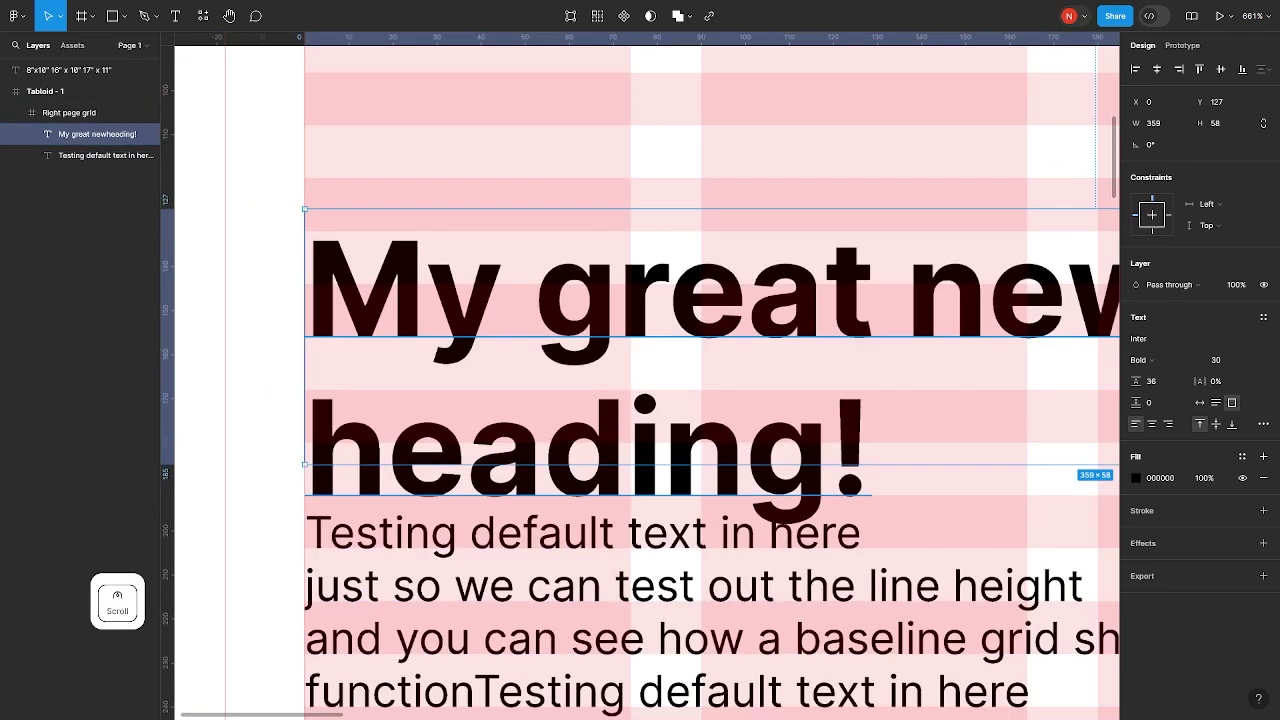
left_click(885, 478)
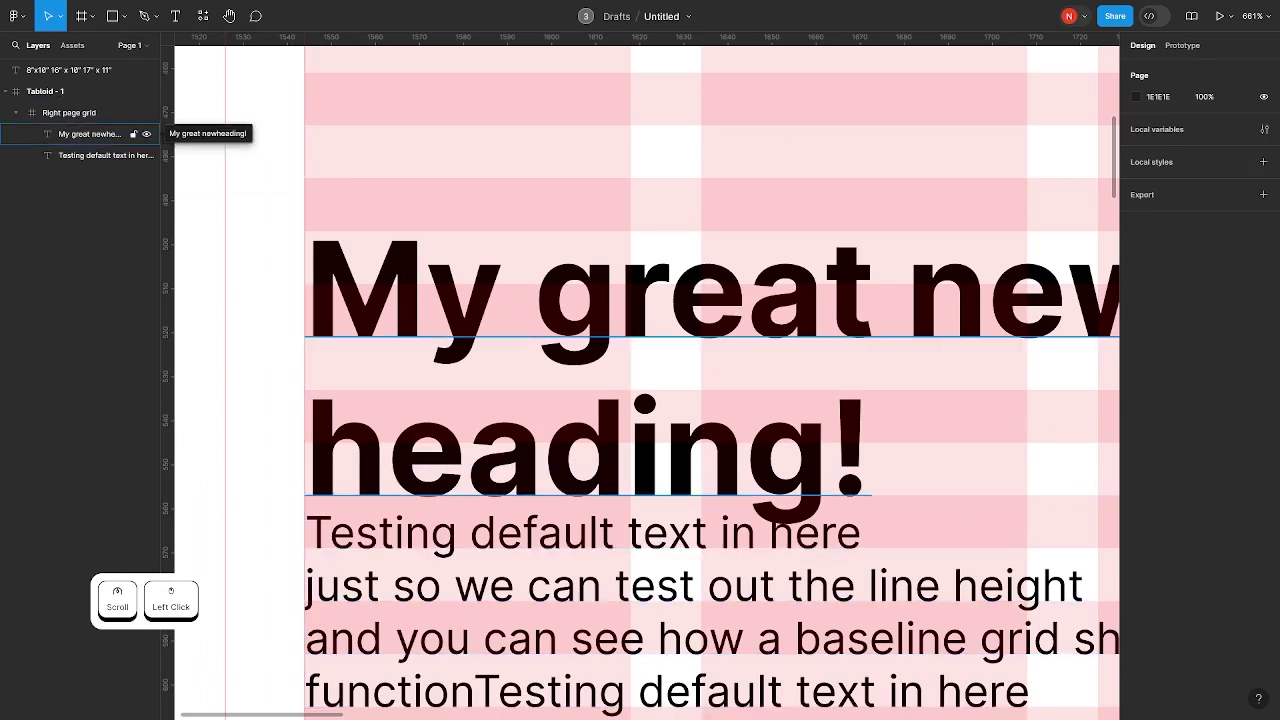
Move the heading box straight up by one 12-unit row, clearing the first line of body text
left_click(97, 133)
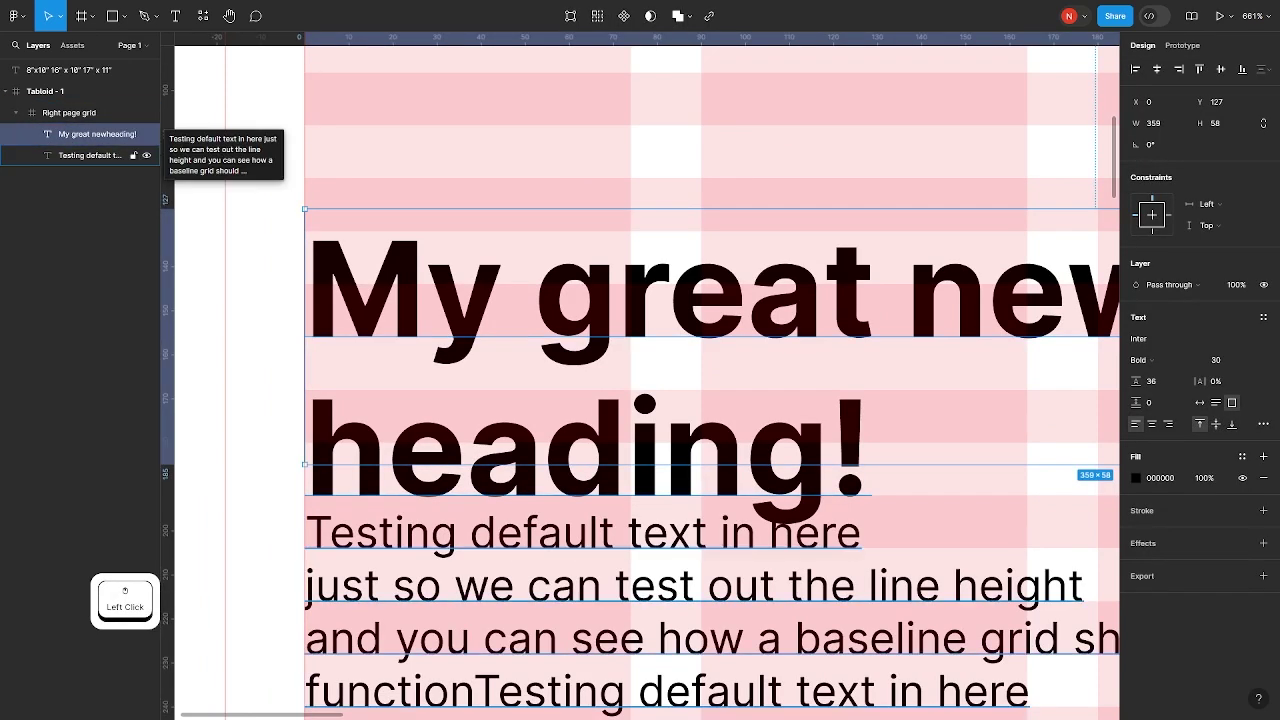
left_click_drag(588, 318, 602, 265)
left_click(251, 270)
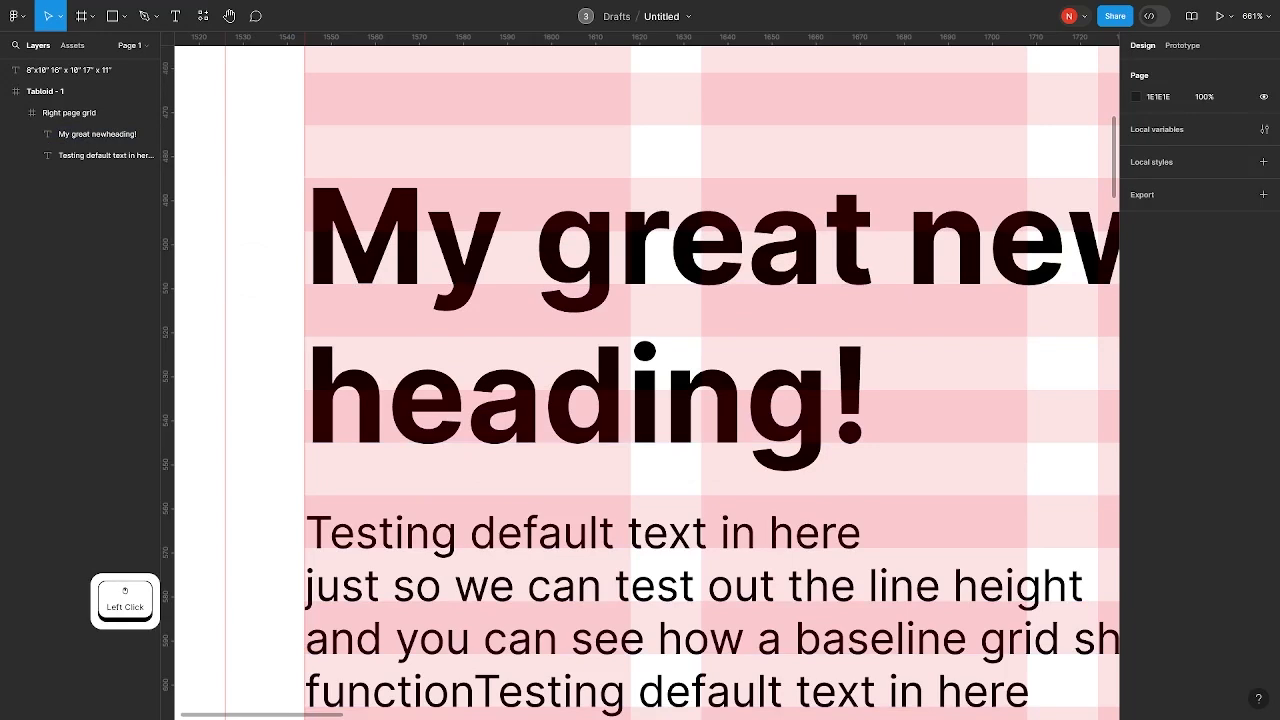
Examine how the heading and body text sit on the rows and columns of the Right page grid frame
scroll(911, 340, "down", 3)
left_click_drag(927, 347, 690, 242)
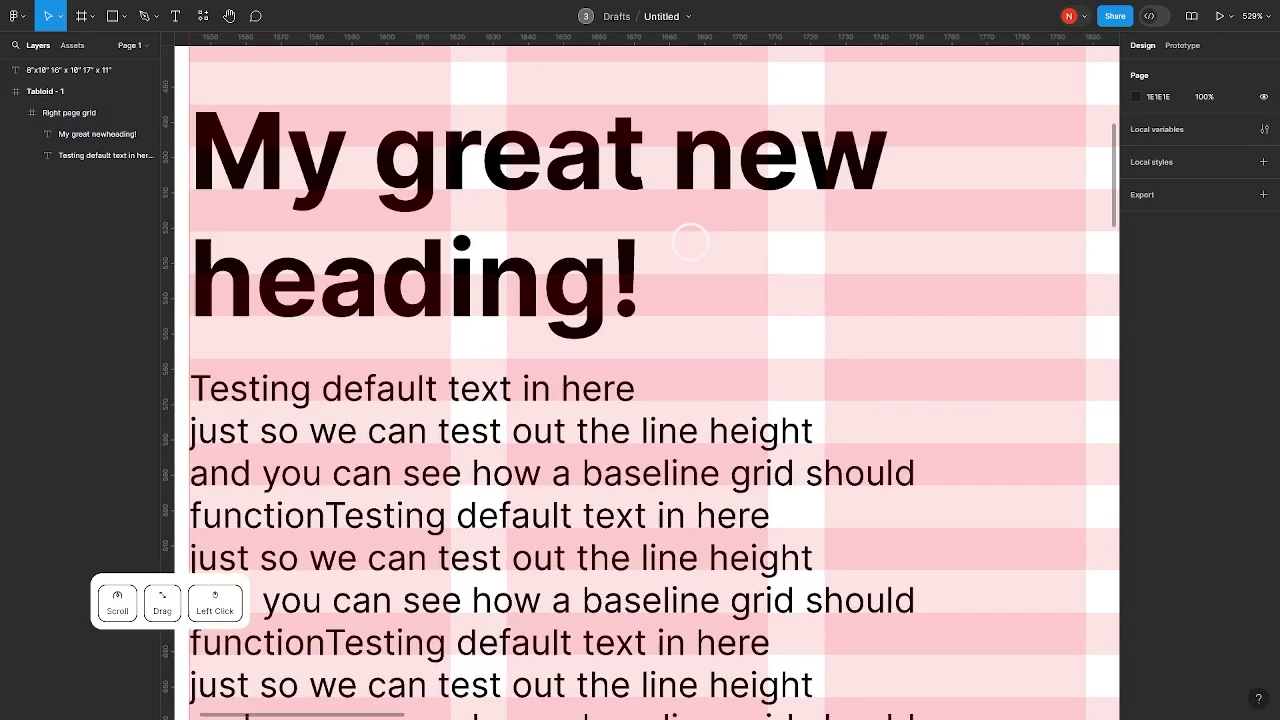
scroll(690, 241, "down", 5)
scroll(687, 242, "up", 3)
scroll(512, 245, "down", 5)
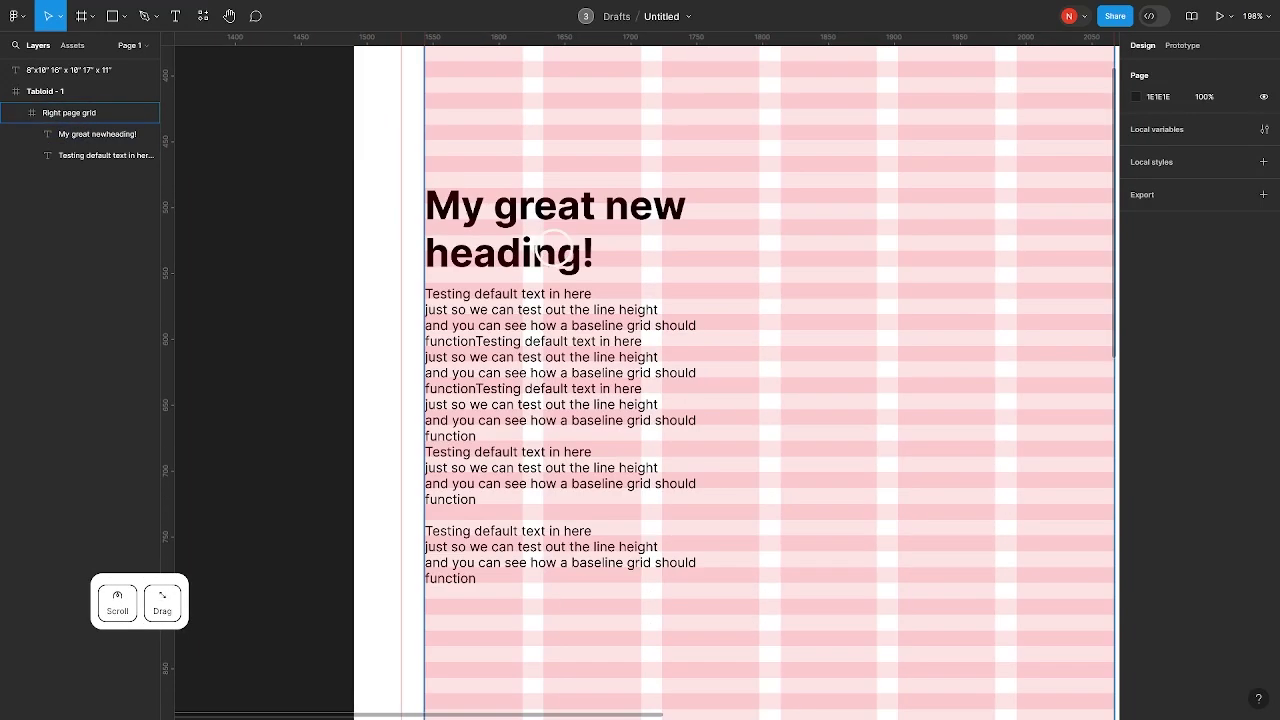
left_click(346, 303)
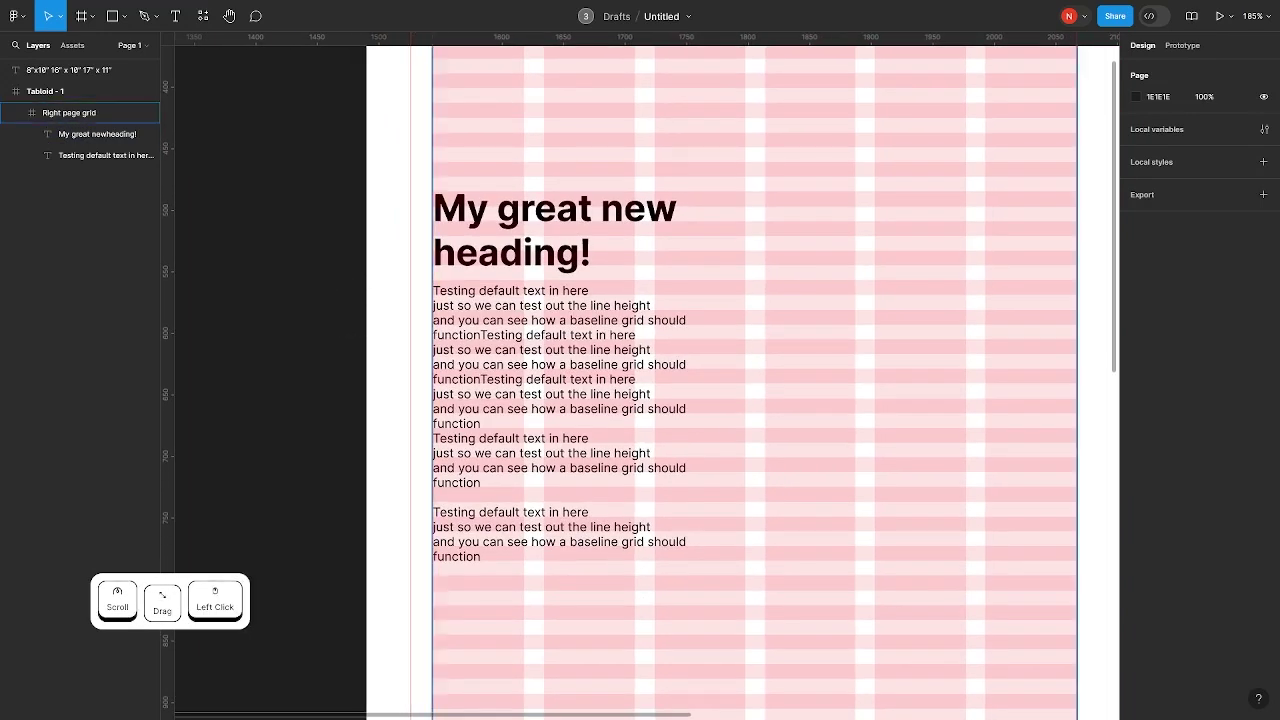
left_click(69, 112)
key("shift+2")
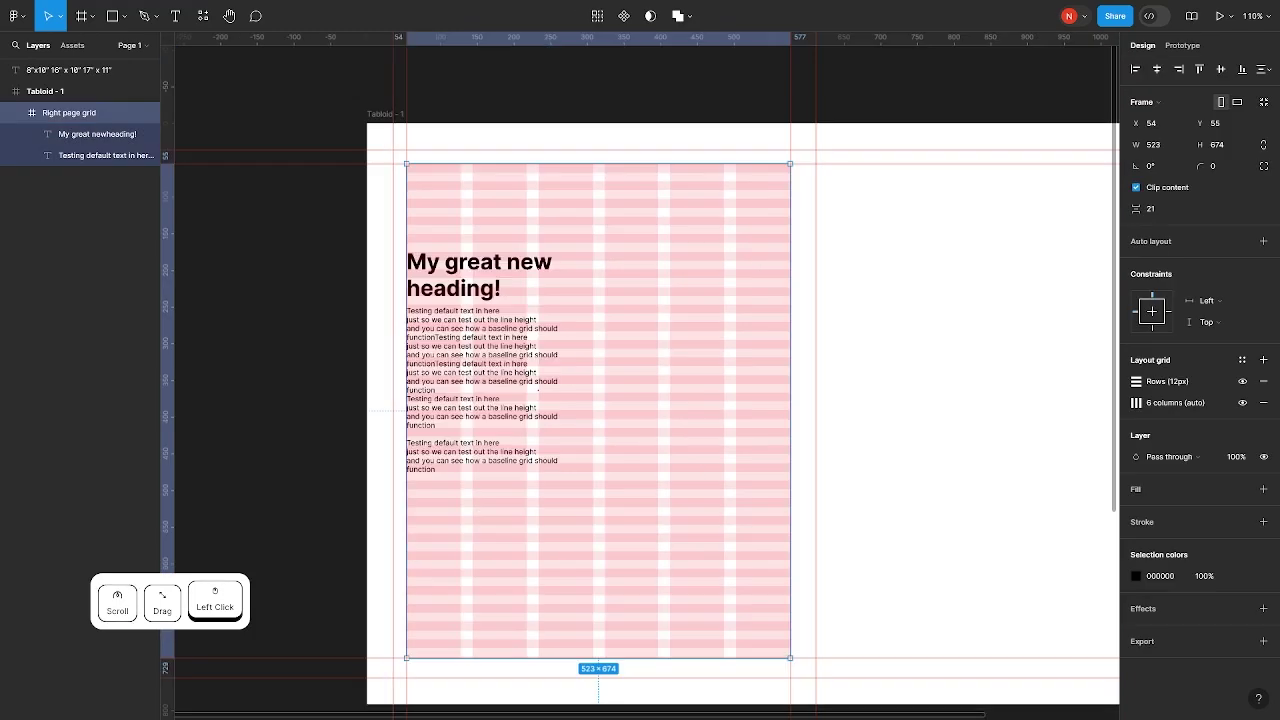
left_click(293, 281)
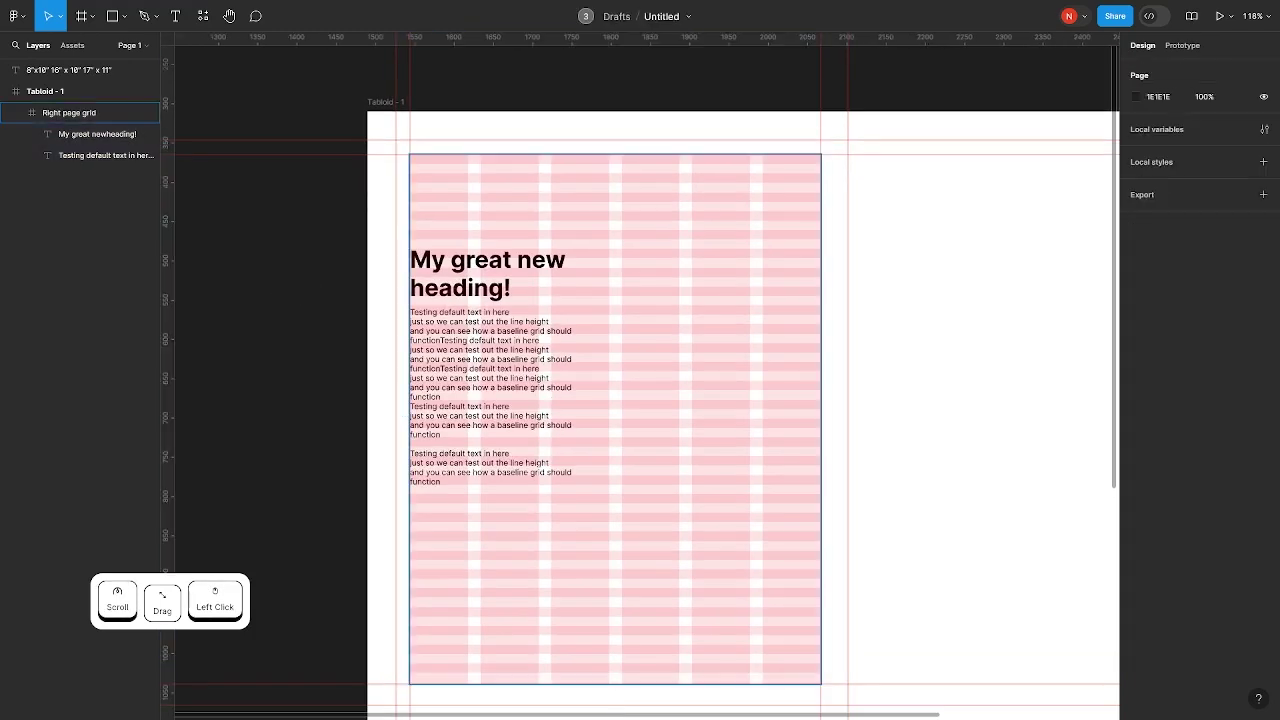
Narrow the heading and body text boxes together to a width of 254, so they span the first three columns
scroll(537, 372, "up", 5)
left_click(109, 133)
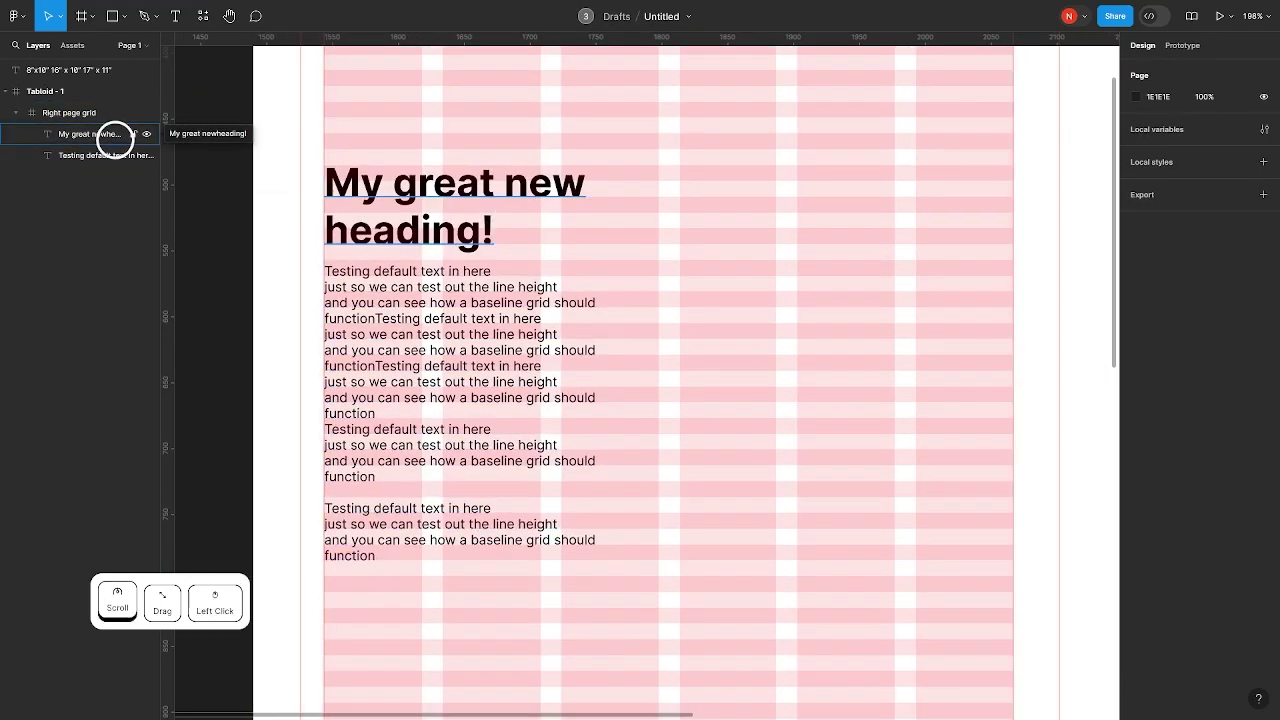
left_click(100, 155, "shift")
scroll(677, 263, "down", 2)
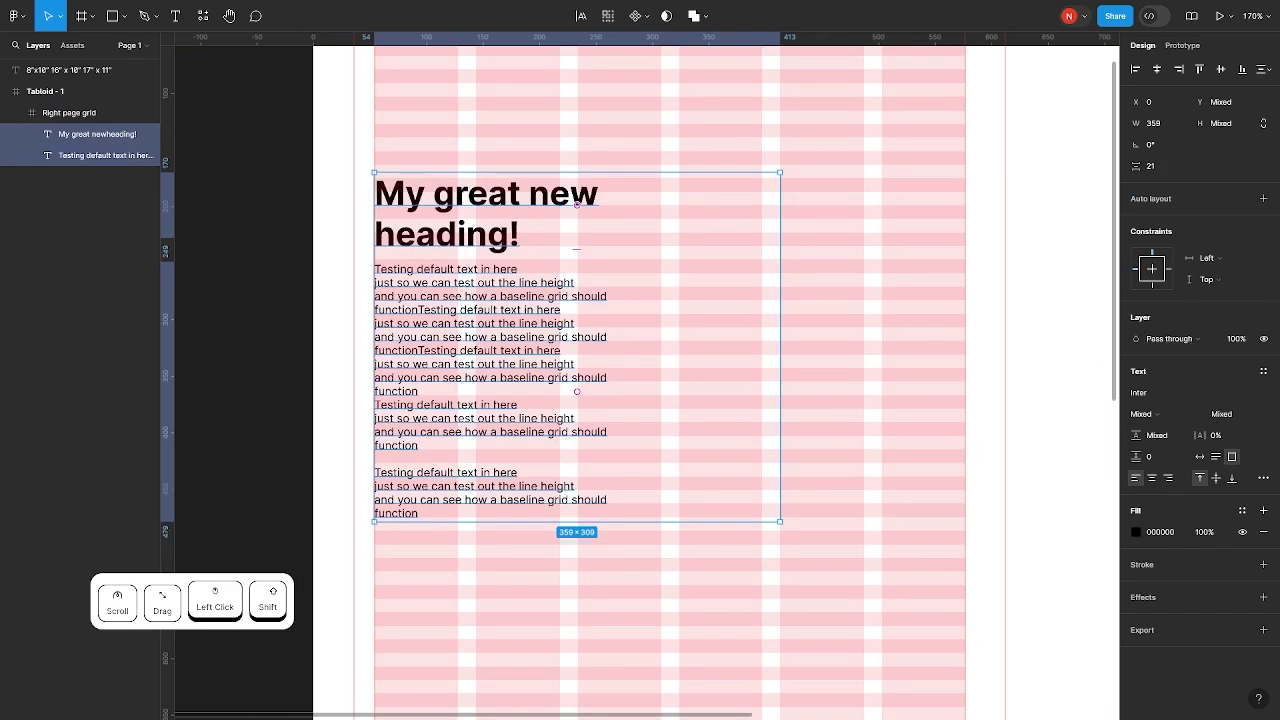
left_click_drag(780, 290, 662, 290)
scroll(516, 200, "up", 2)
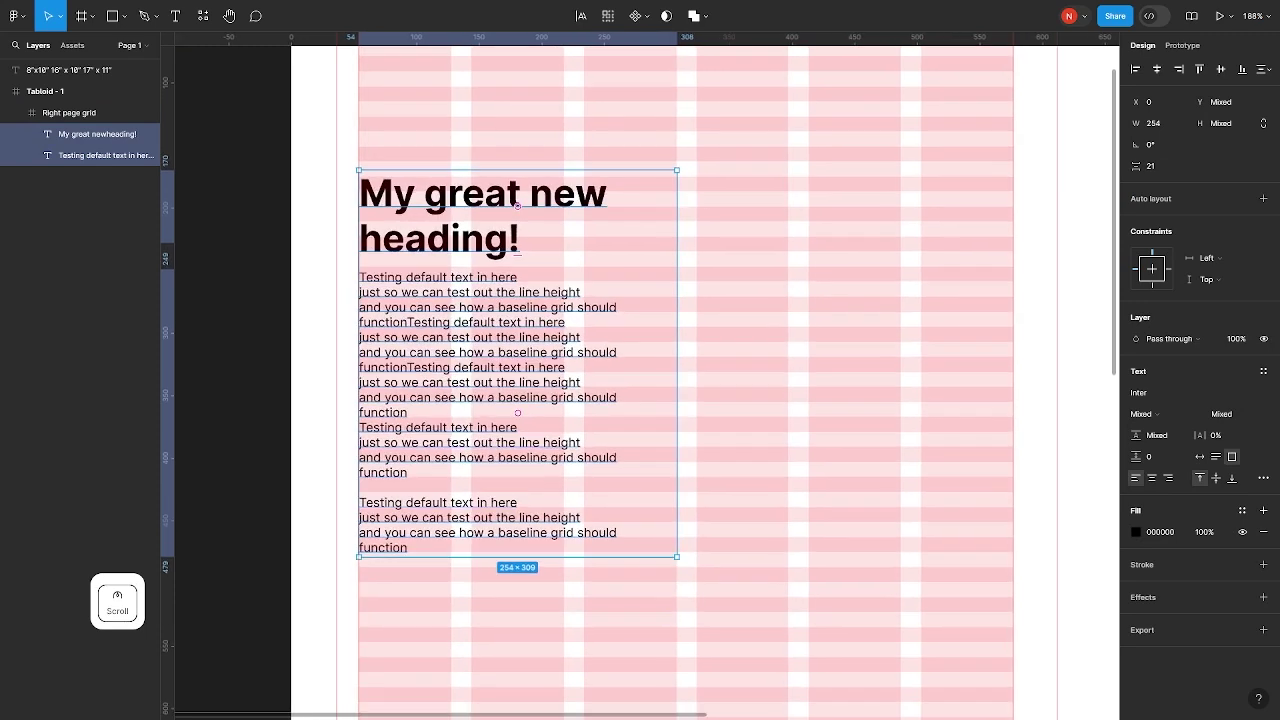
Duplicate the heading and body text boxes straight across to X 270, filling the last three columns
mouse_move(517, 205)
left_mouse_down()
mouse_move(820, 200)
mouse_move(783, 225)
left_mouse_up()
scroll(680, 260, "down", 4)
left_click(343, 266)
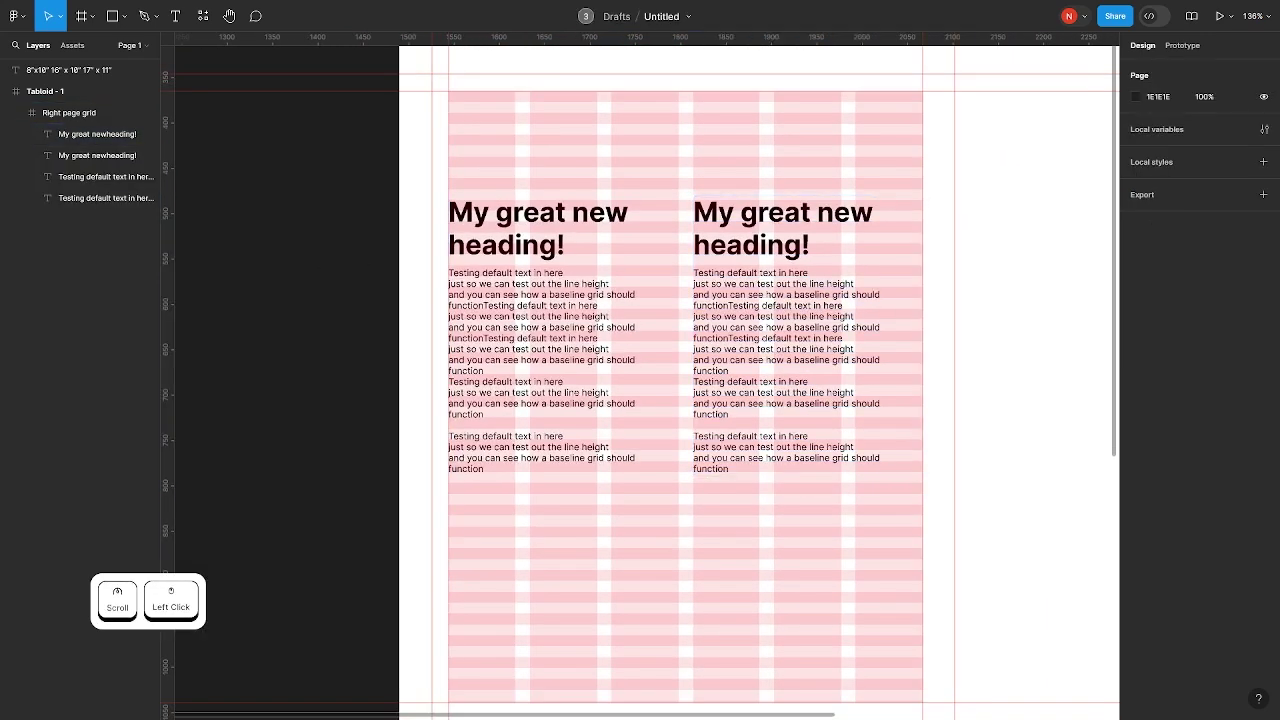
Hide the 6-column grid and the 12px row grid of the Right page grid frame
left_click(84, 113)
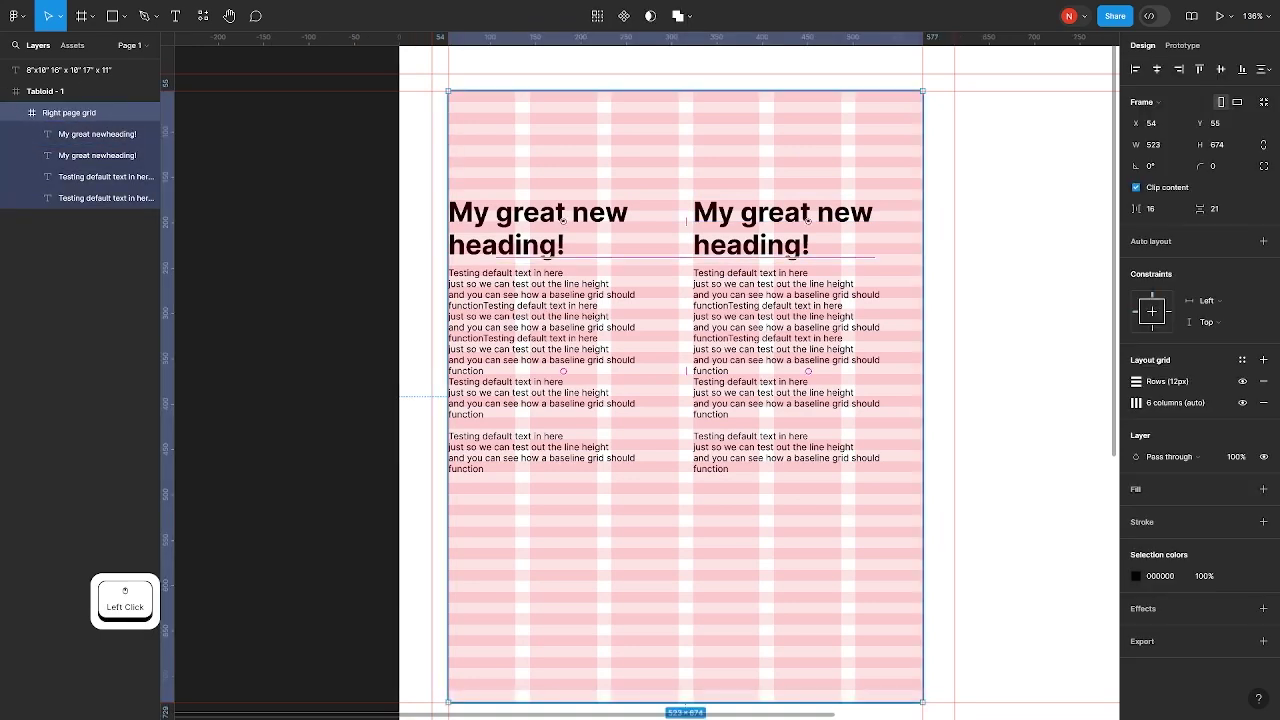
left_click(1242, 402)
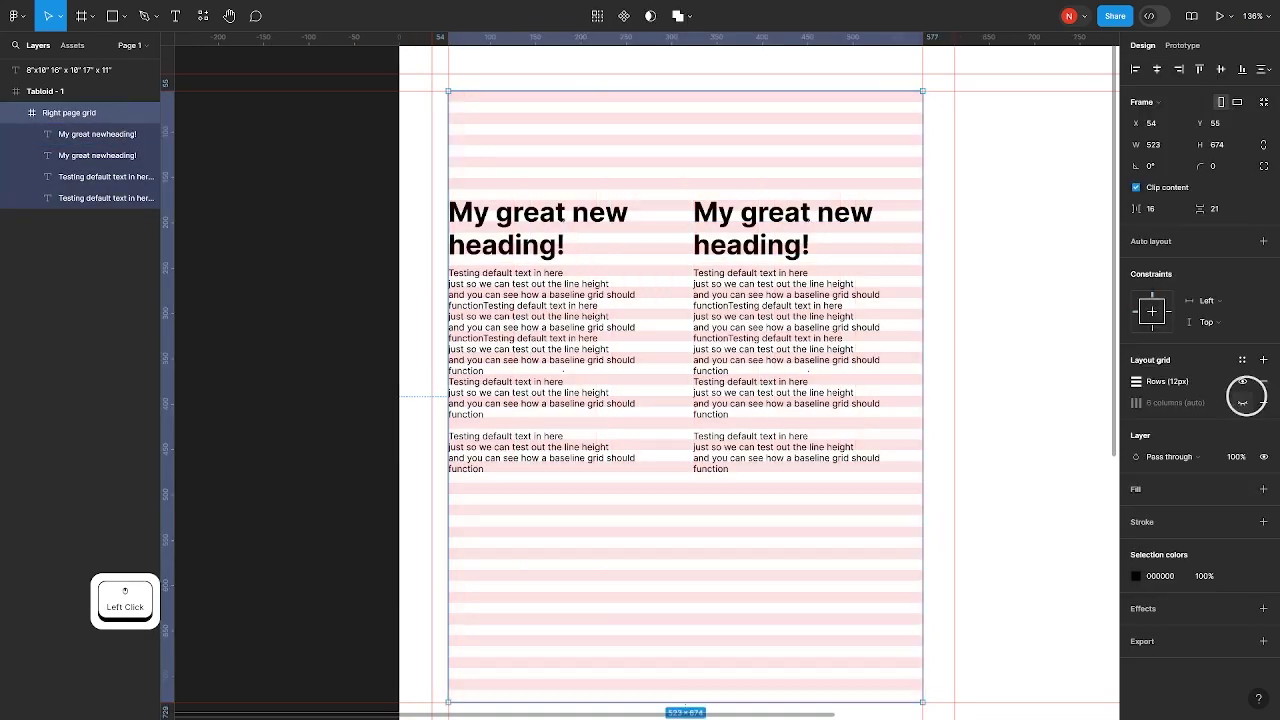
left_click(1242, 381)
left_click(353, 234)
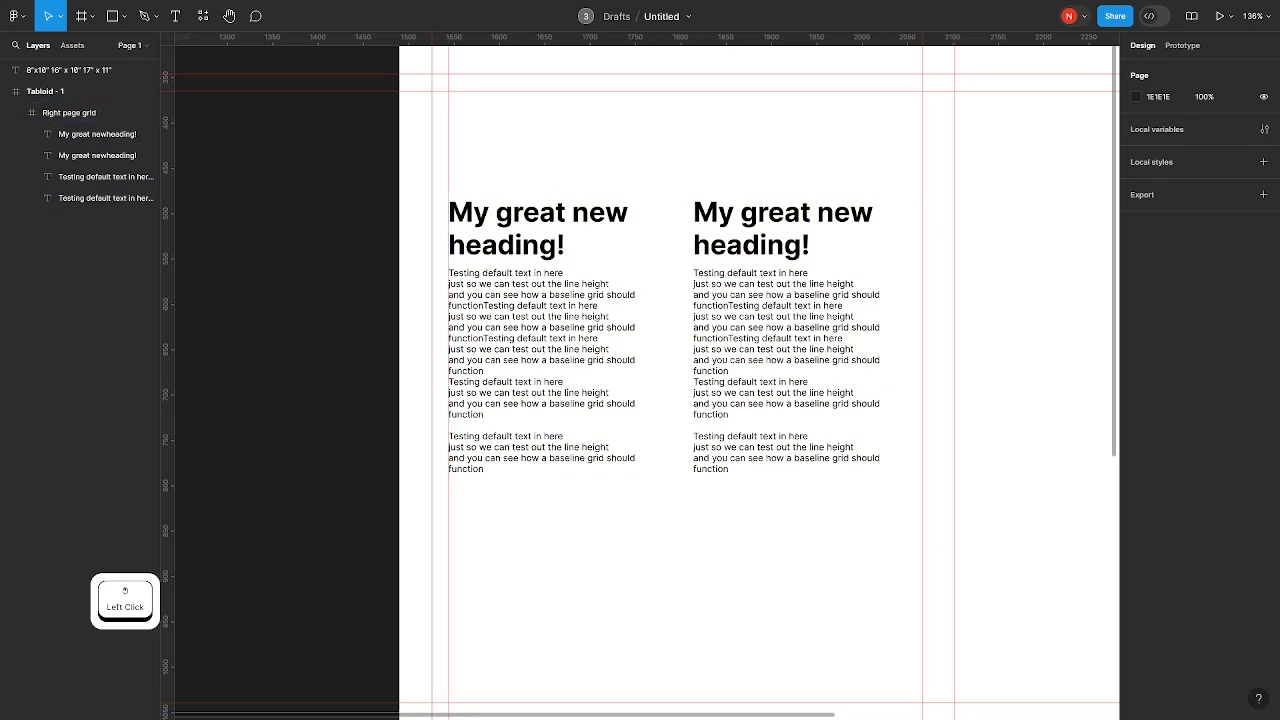
Show the 6-column grid and the 12px row grid of the Right page grid frame again
left_click(90, 112)
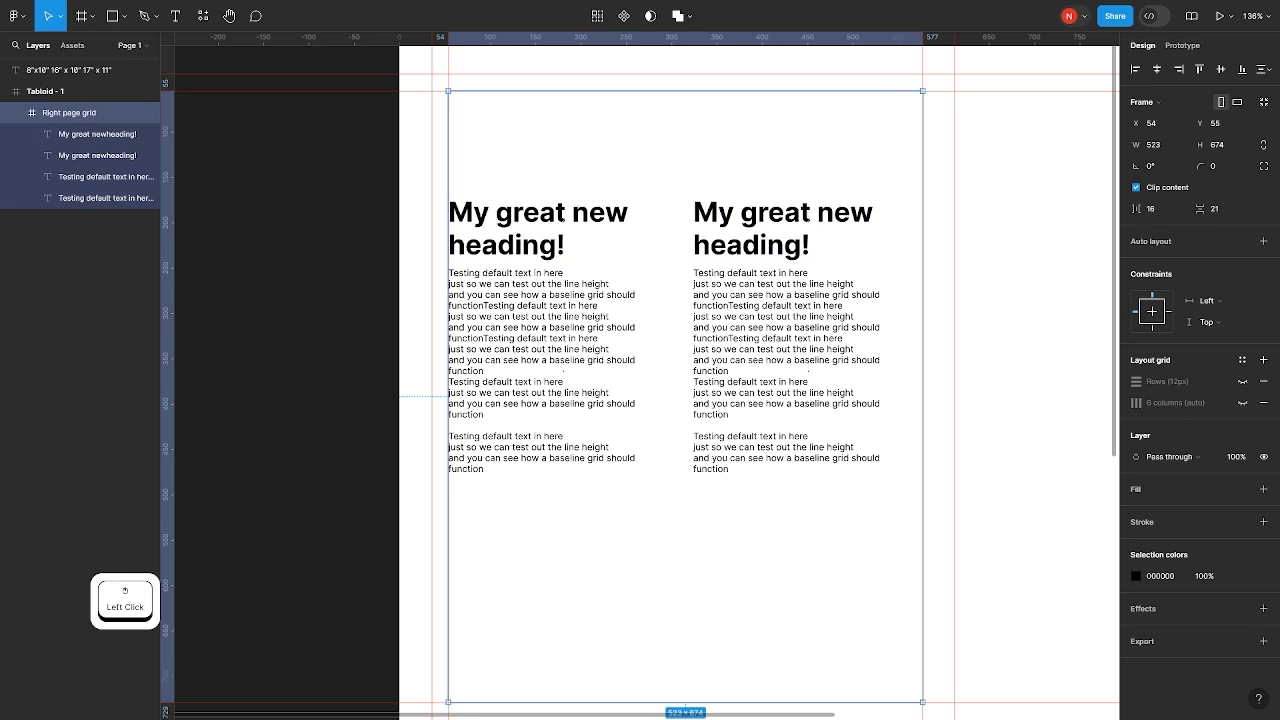
left_click(1242, 402)
left_click(1242, 381)
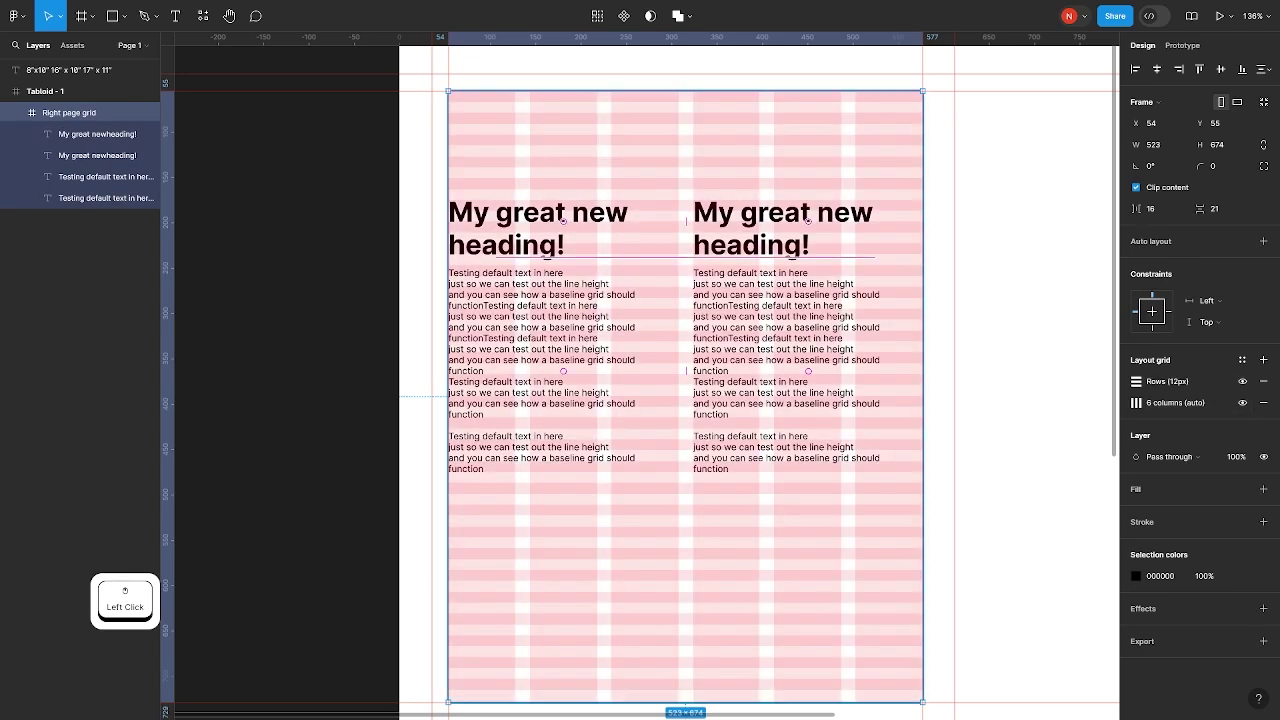
scroll(340, 198, "down", 5)
scroll(355, 205, "up", 6)
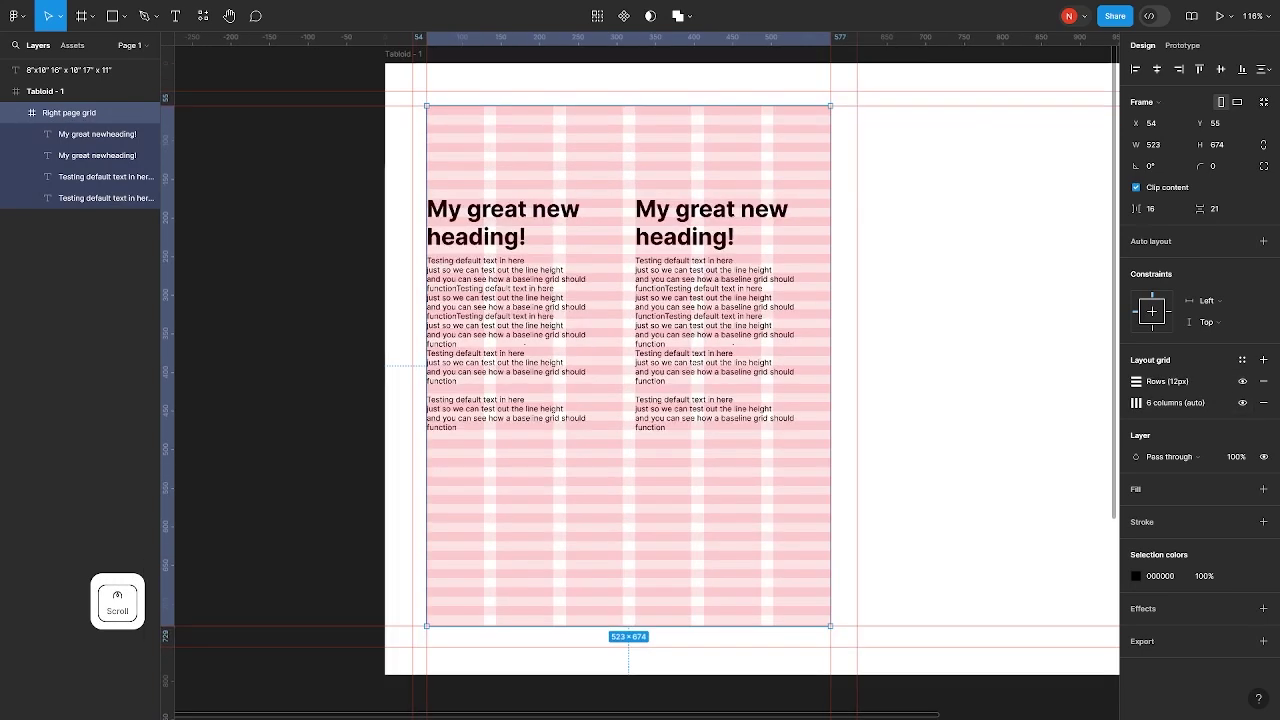
scroll(291, 206, "up", 1)
scroll(291, 206, "right", 2)
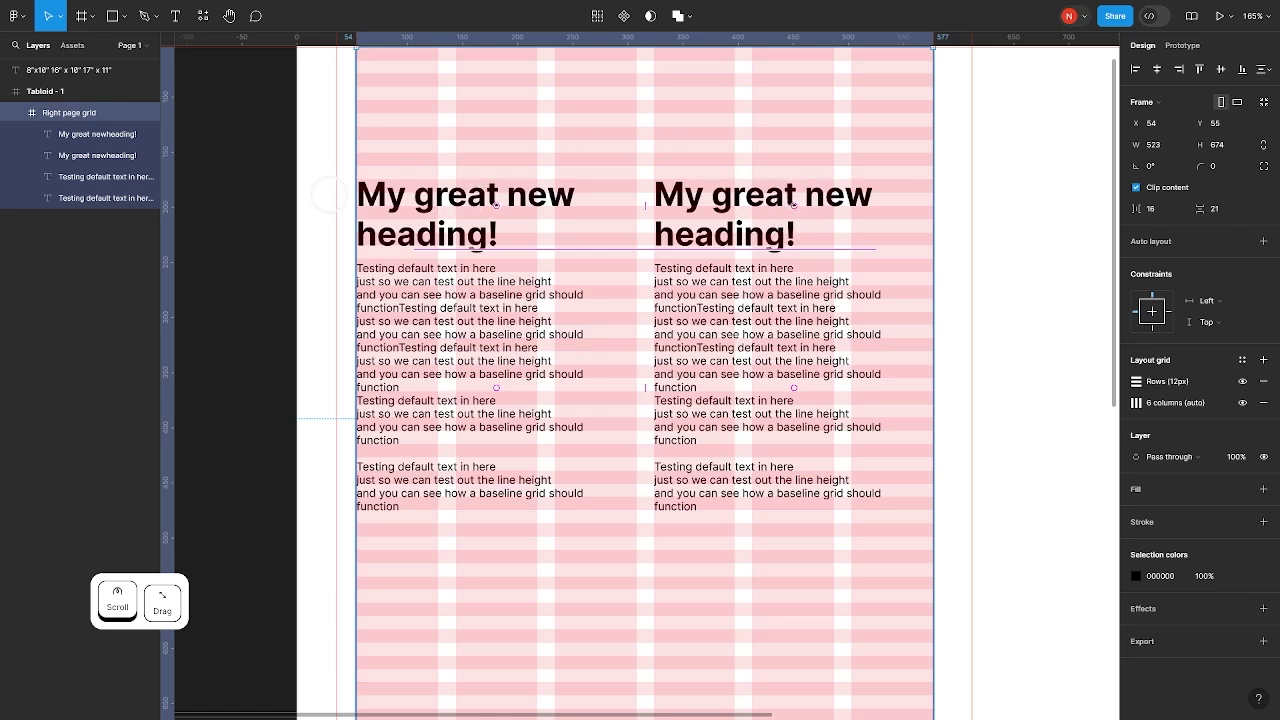
Delete the duplicated heading and body text boxes from the last three columns of the Right page grid frame
left_click(274, 210)
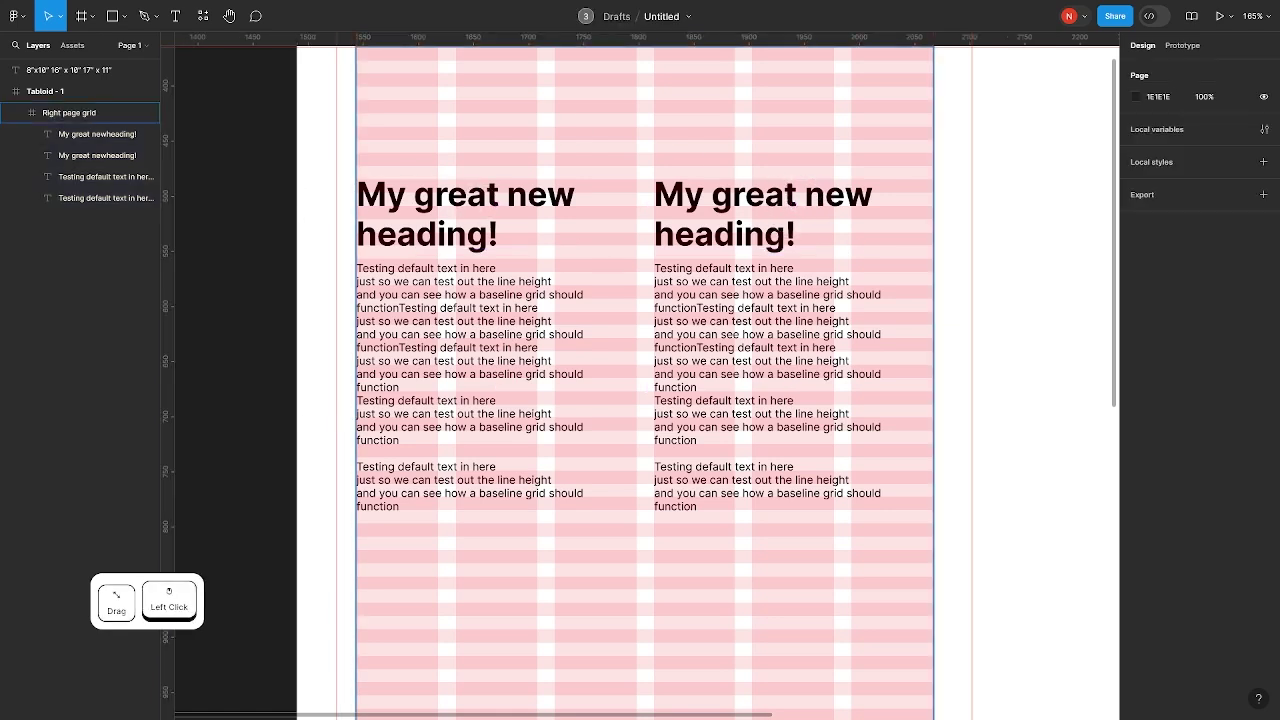
left_click(100, 176)
left_click(100, 198, "shift")
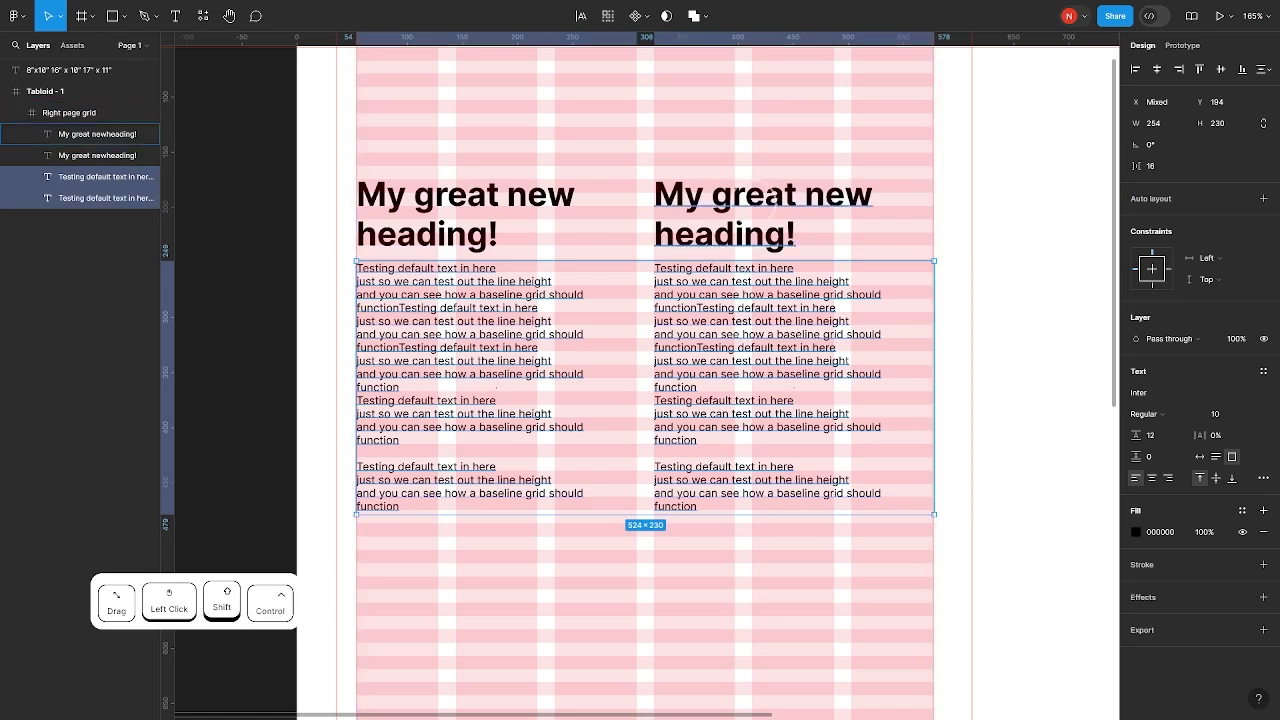
left_click(775, 240, "ctrl")
left_click(765, 365, "shift")
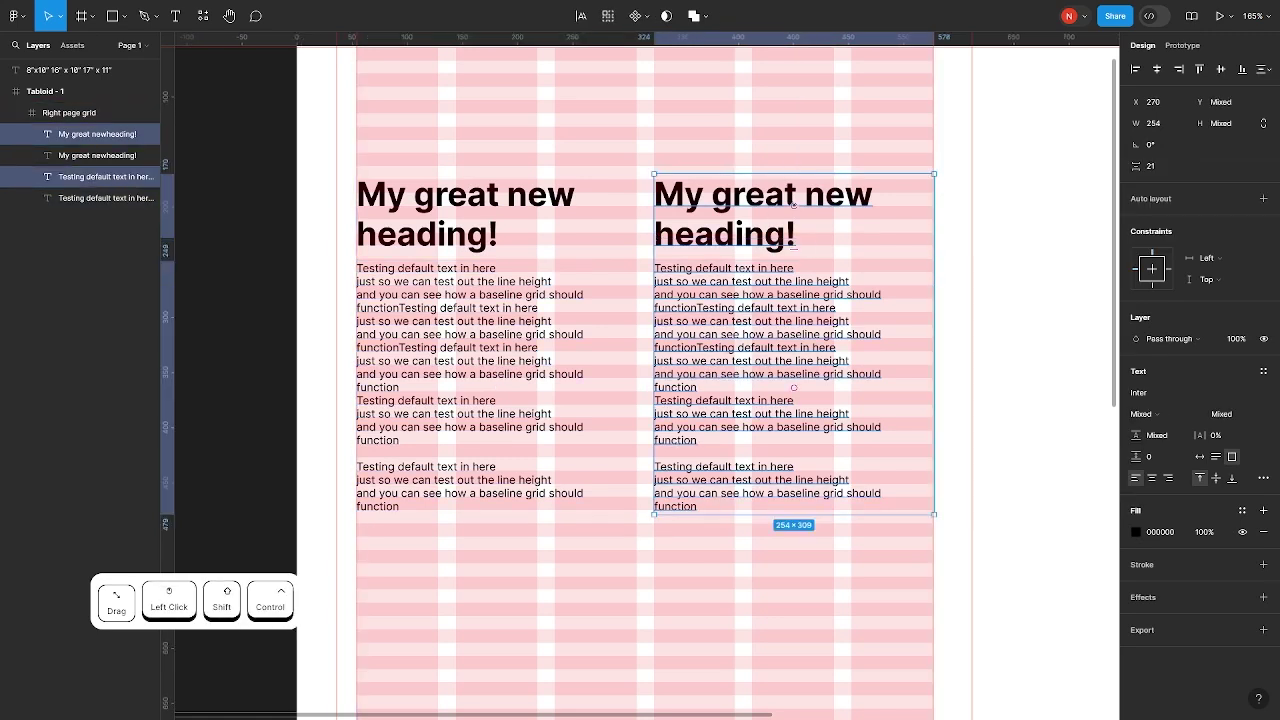
key("Delete")
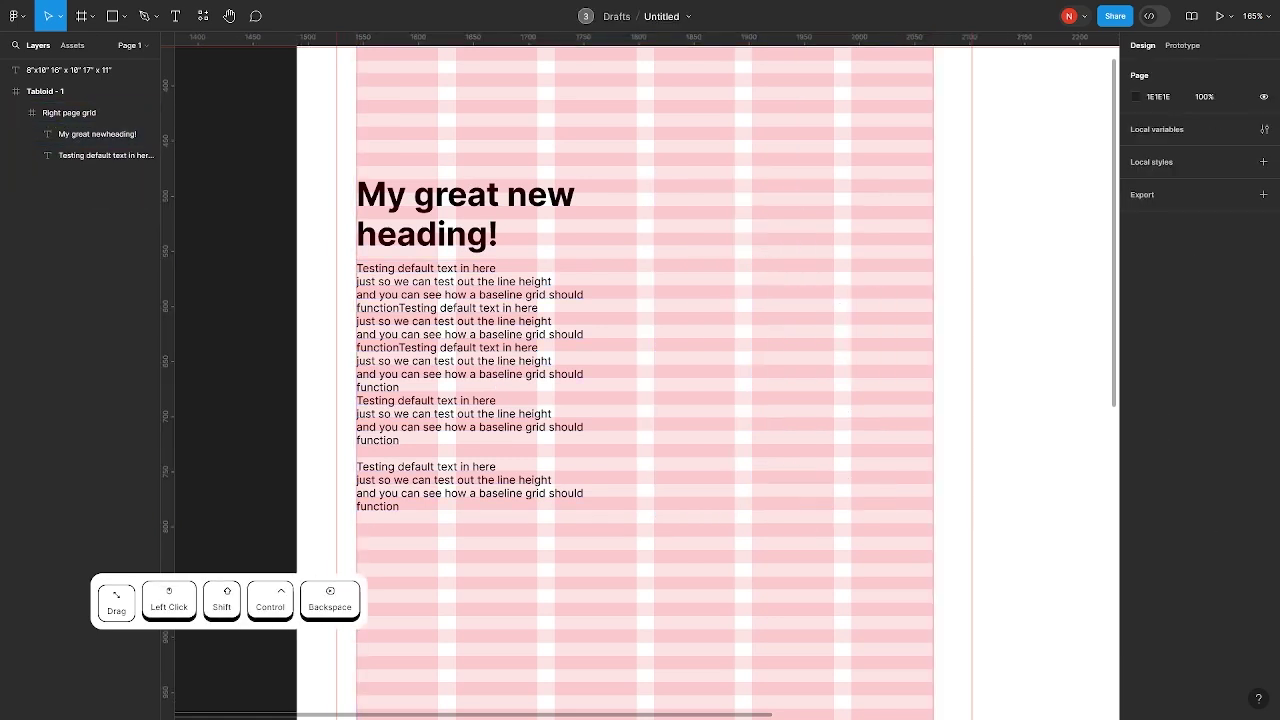
left_click_drag(271, 129, 299, 240)
scroll(305, 218, "down", 3)
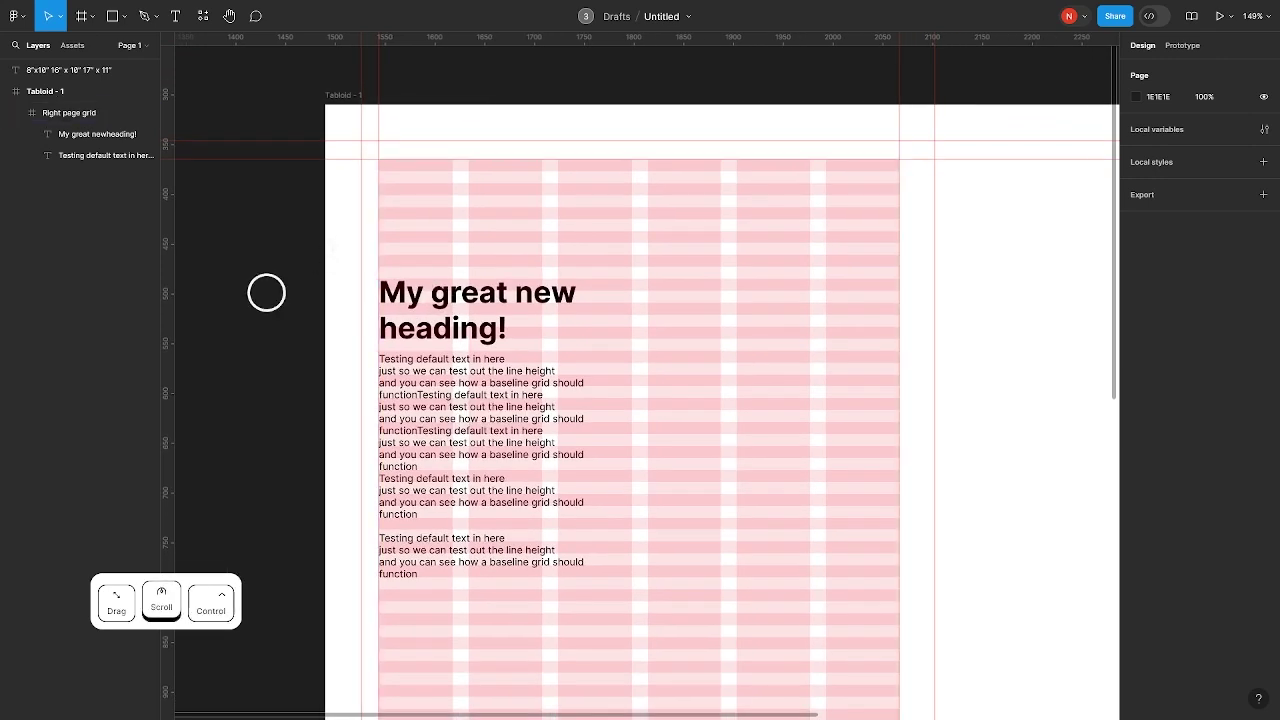
left_click(484, 338, "ctrl")
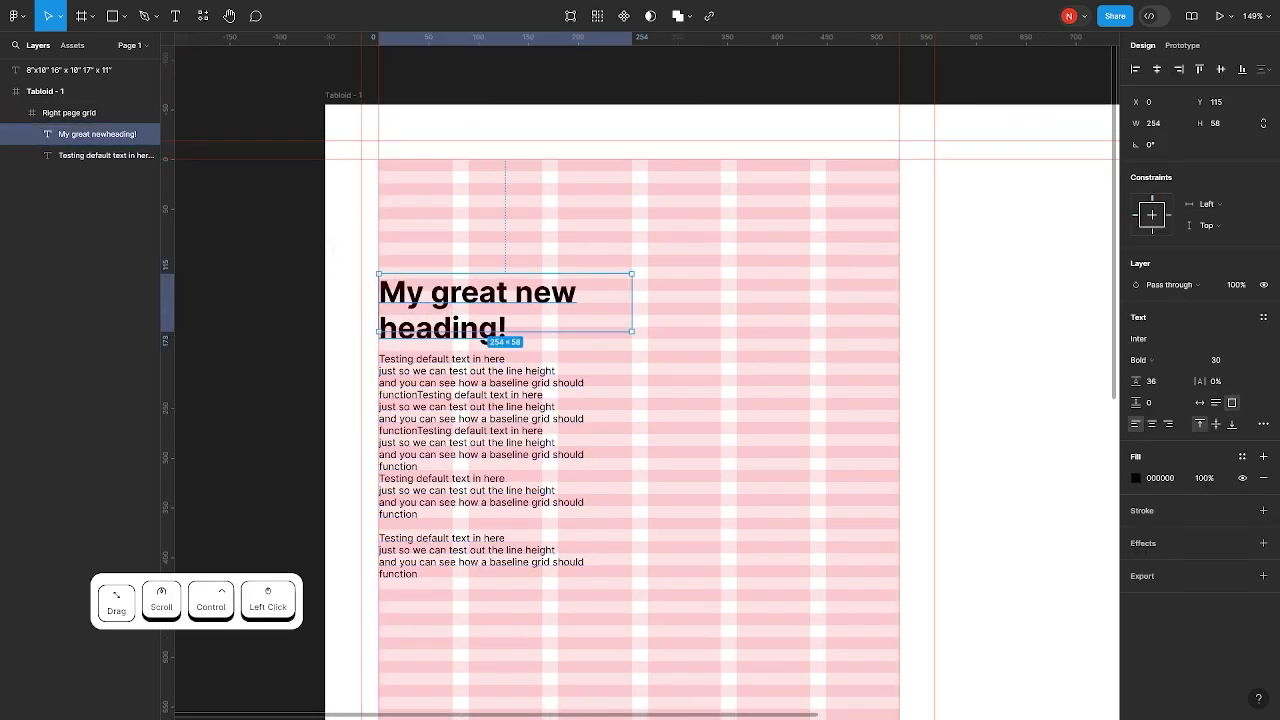
left_click(278, 298)
scroll(278, 298, "down", 2, "ctrl")
scroll(263, 191, "down", 3)
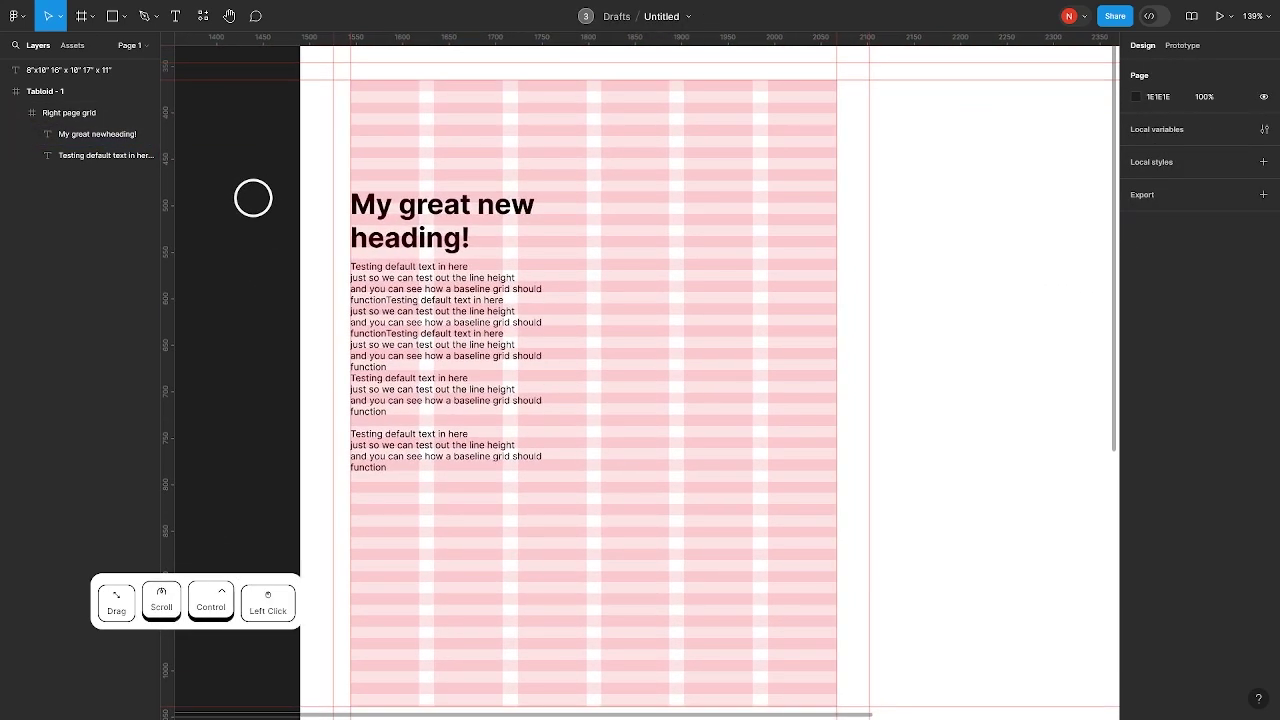
scroll(729, 340, "down", 2, "ctrl")
scroll(760, 335, "right", 3)
scroll(843, 363, "down", 2, "ctrl")
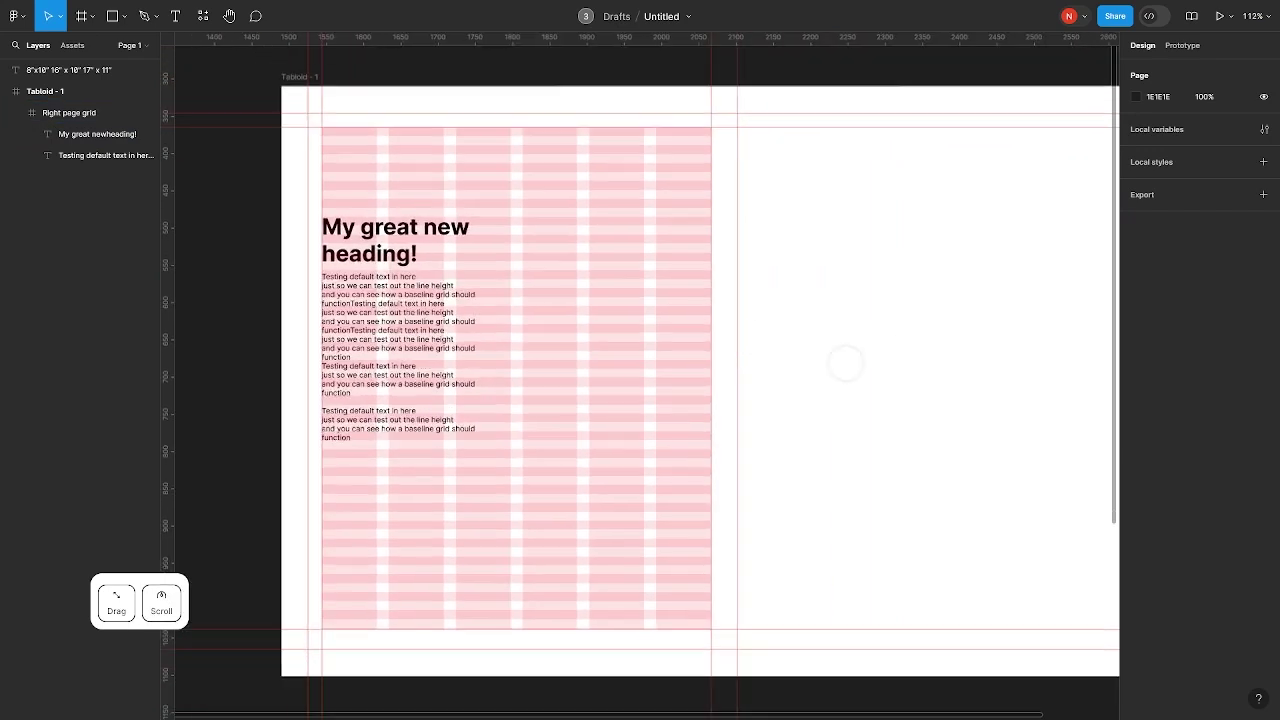
scroll(771, 354, "right", 2)
scroll(770, 362, "down", 2, "ctrl")
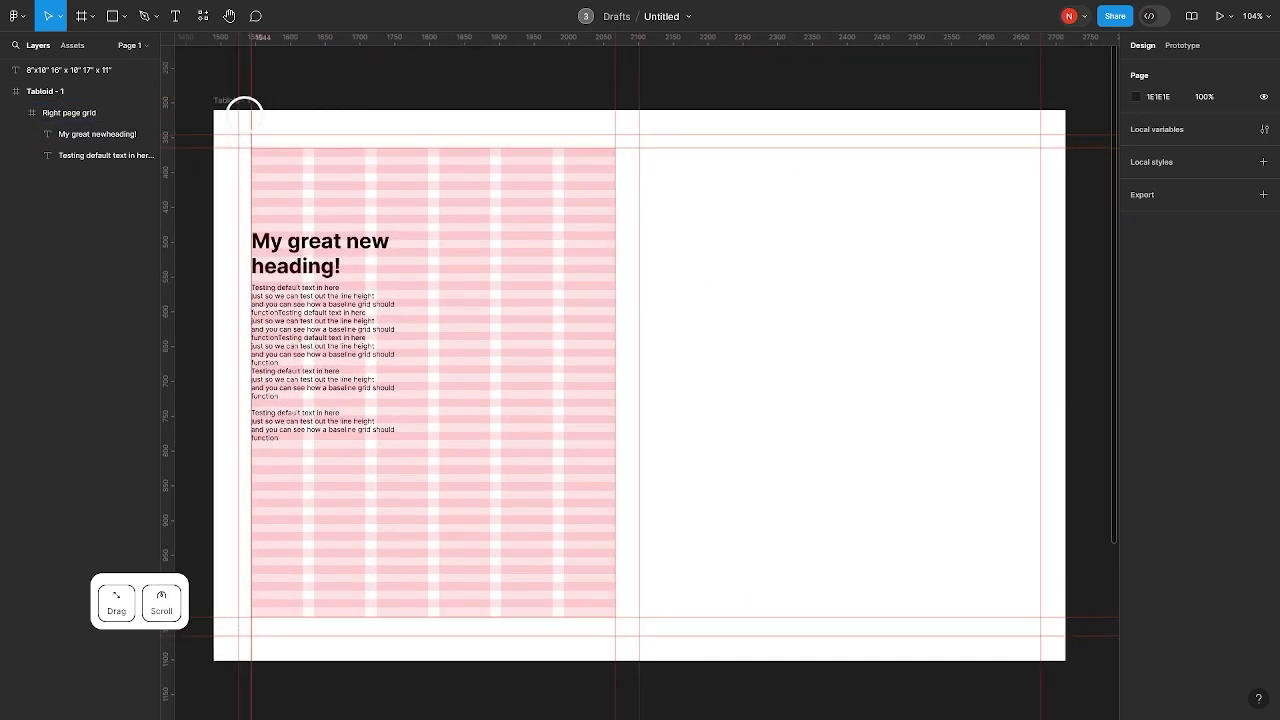
Add an export setting to the Tabloid - 1 frame and set its format to PDF
left_click(229, 102)
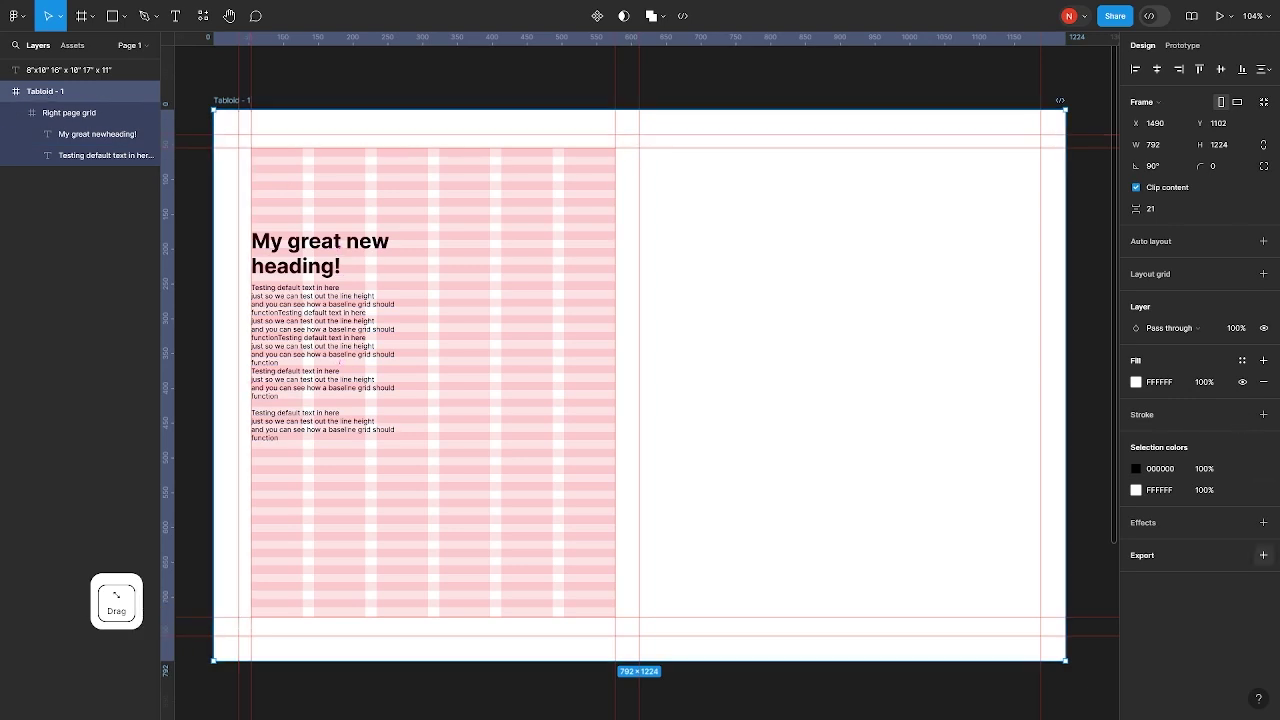
left_click(1263, 555)
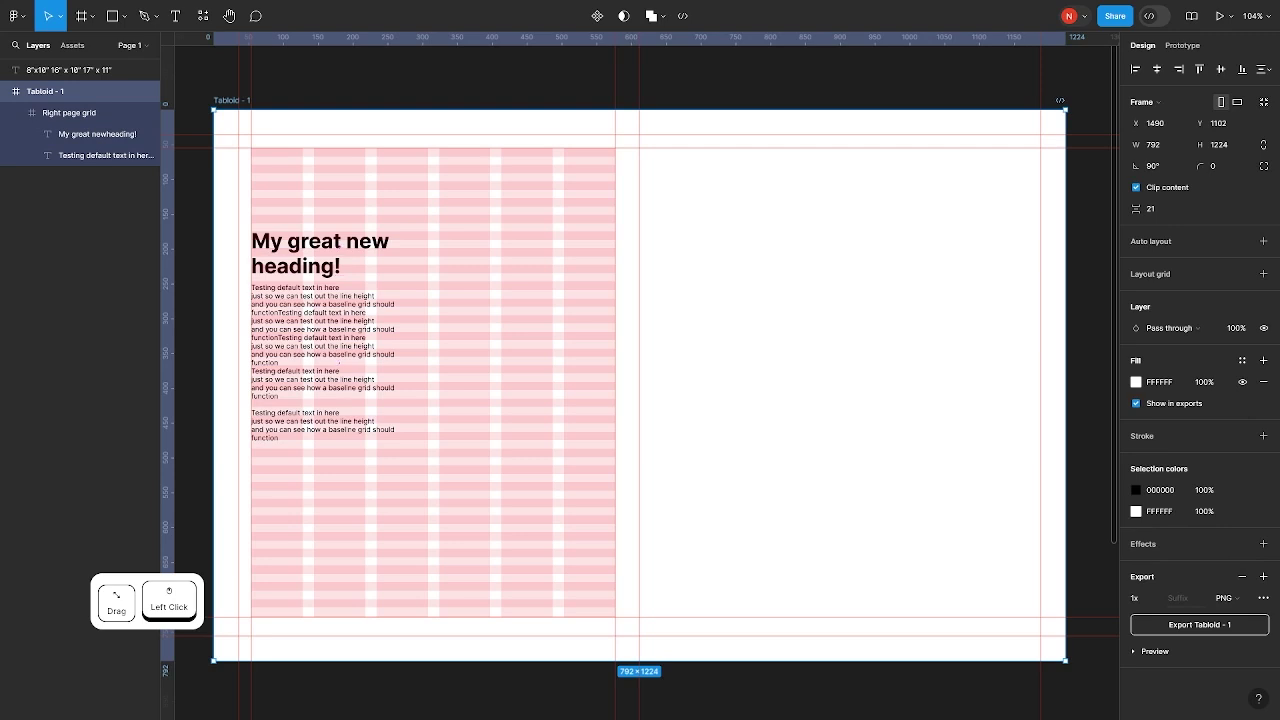
scroll(1243, 544, "down", 1)
left_click(1236, 598)
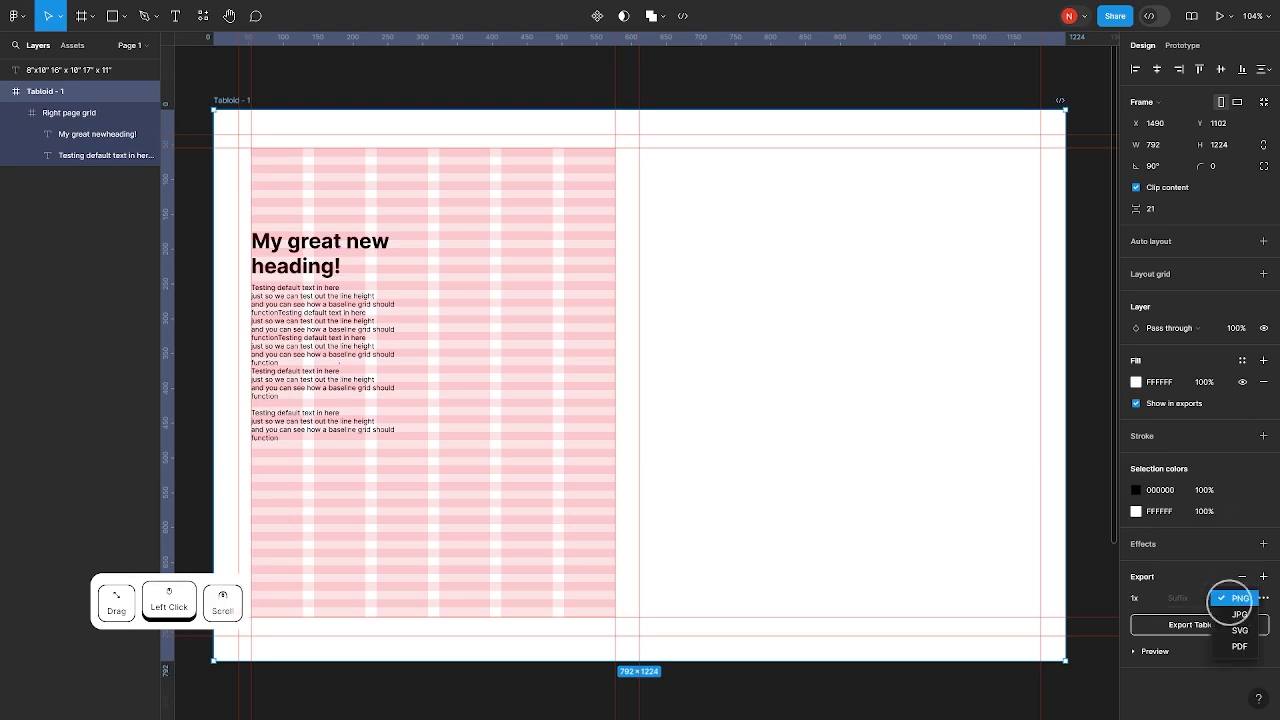
left_click(1240, 647)
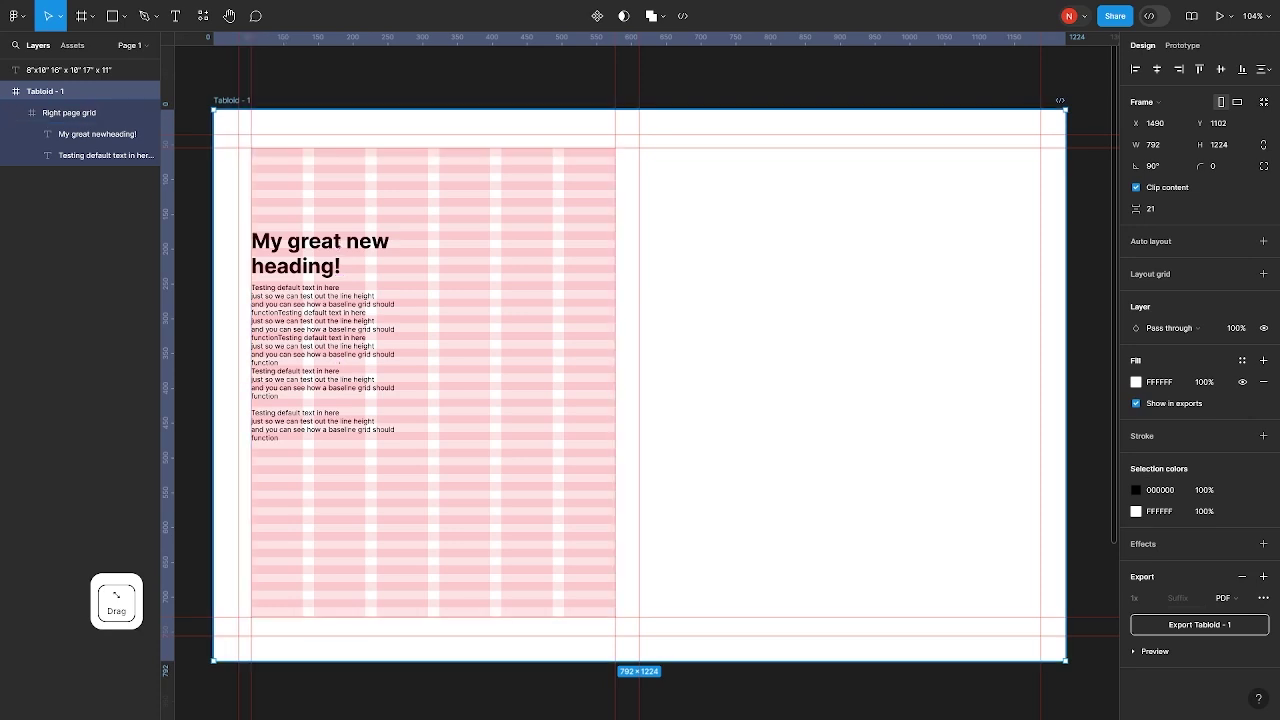
left_click(315, 94)
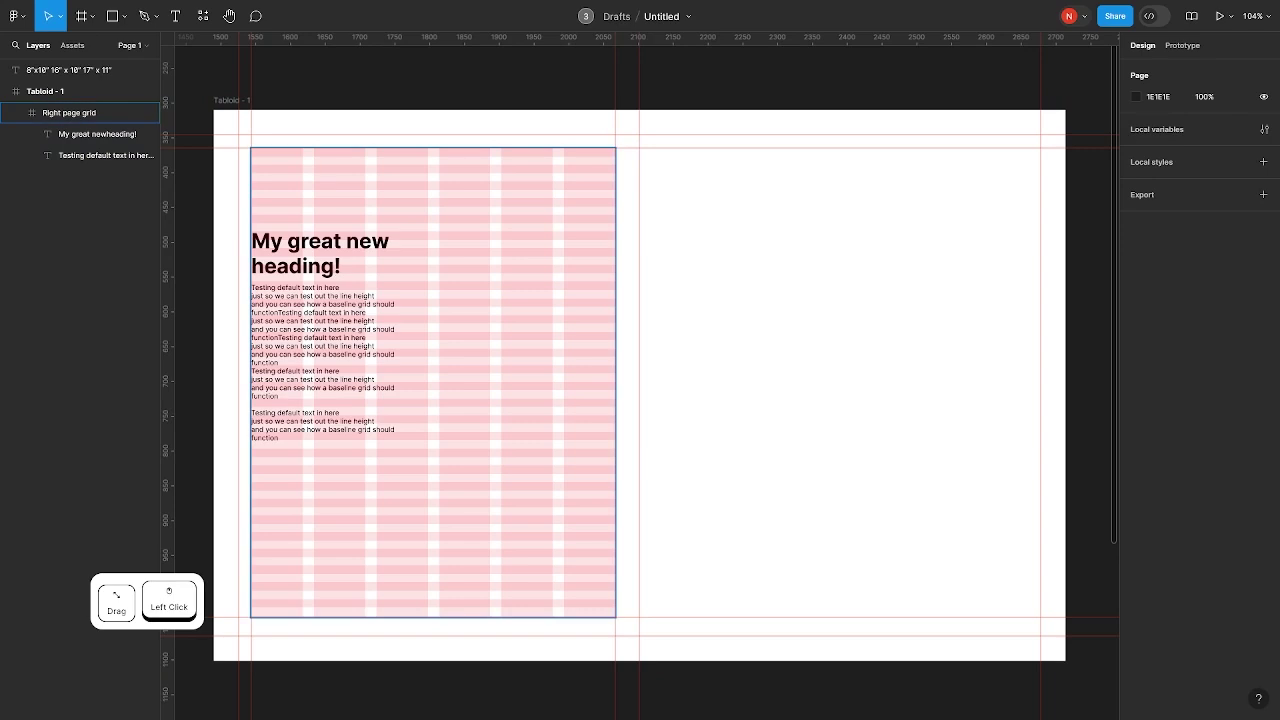
left_click(231, 100)
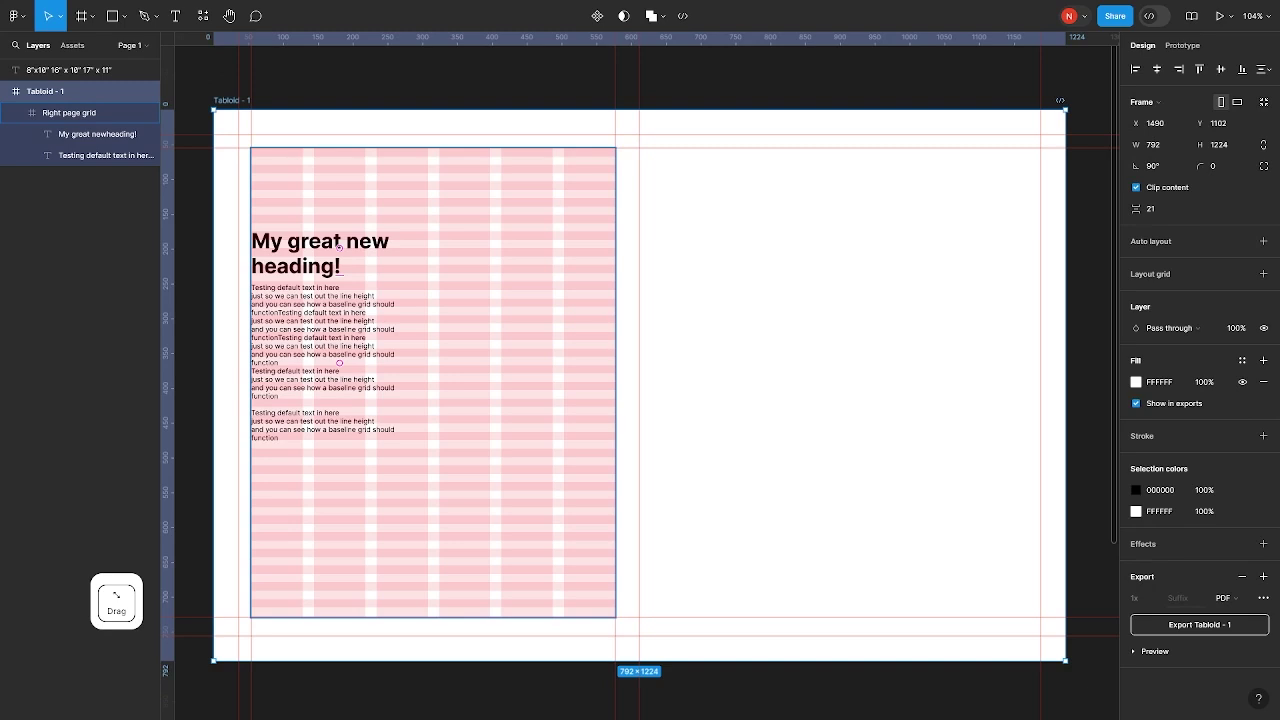
left_click(352, 94)
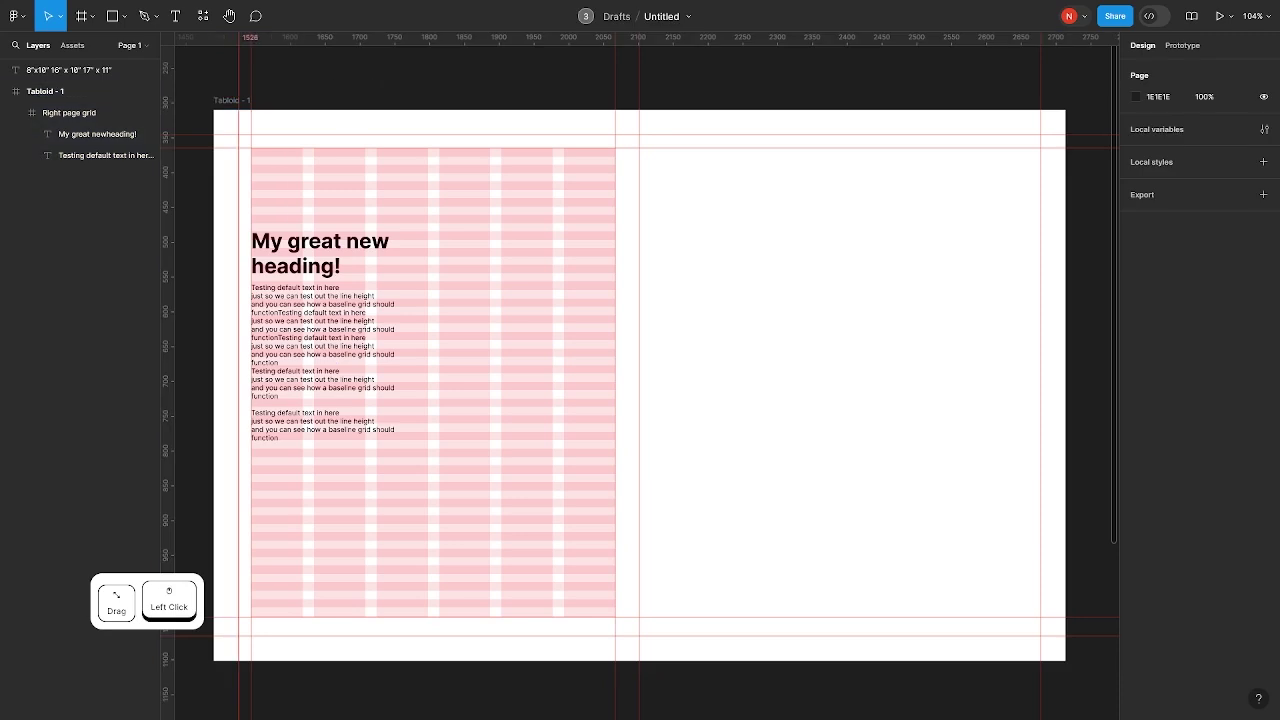
left_click(231, 100)
scroll(515, 97, "down", 3)
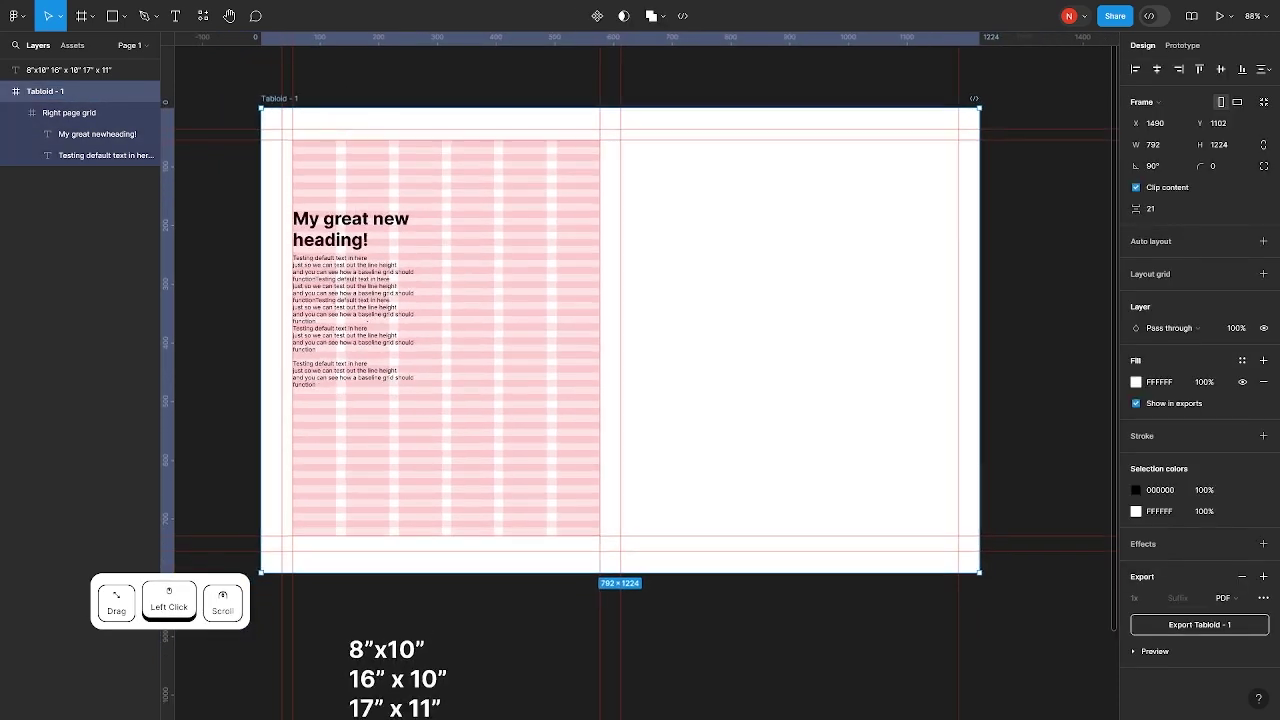
left_click_drag(732, 258, 679, 297)
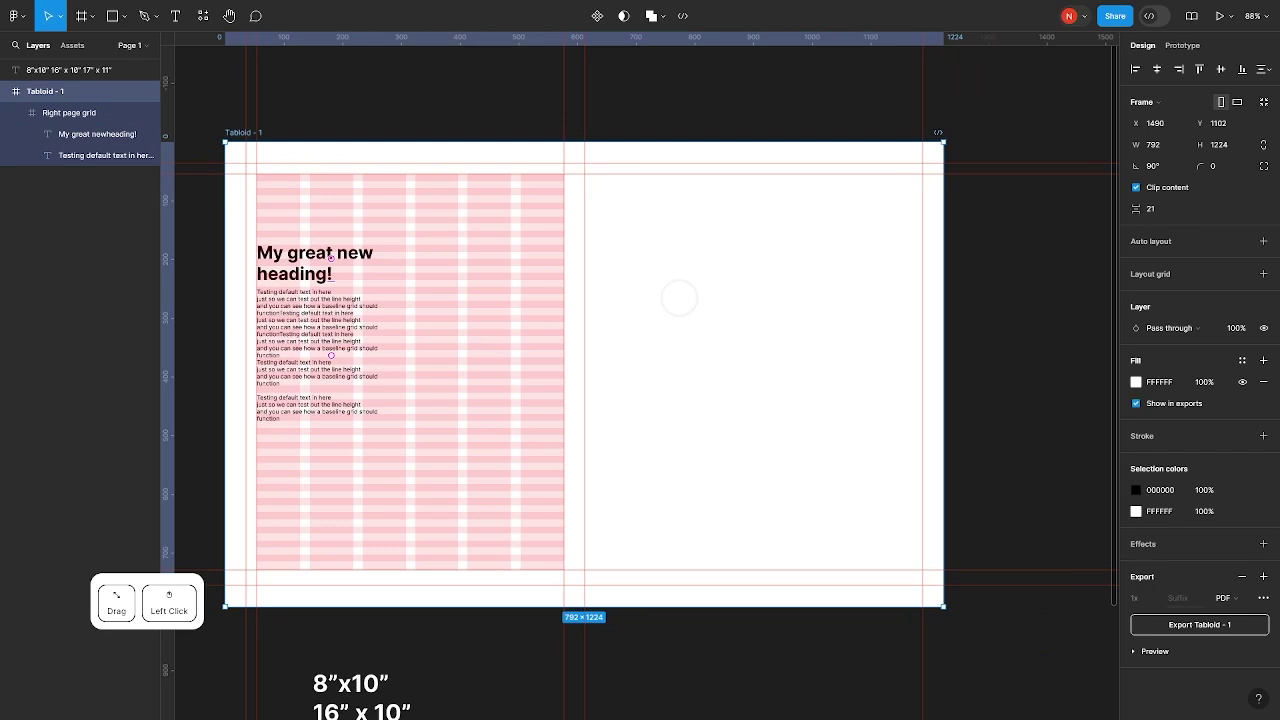
scroll(329, 103, "up", 2)
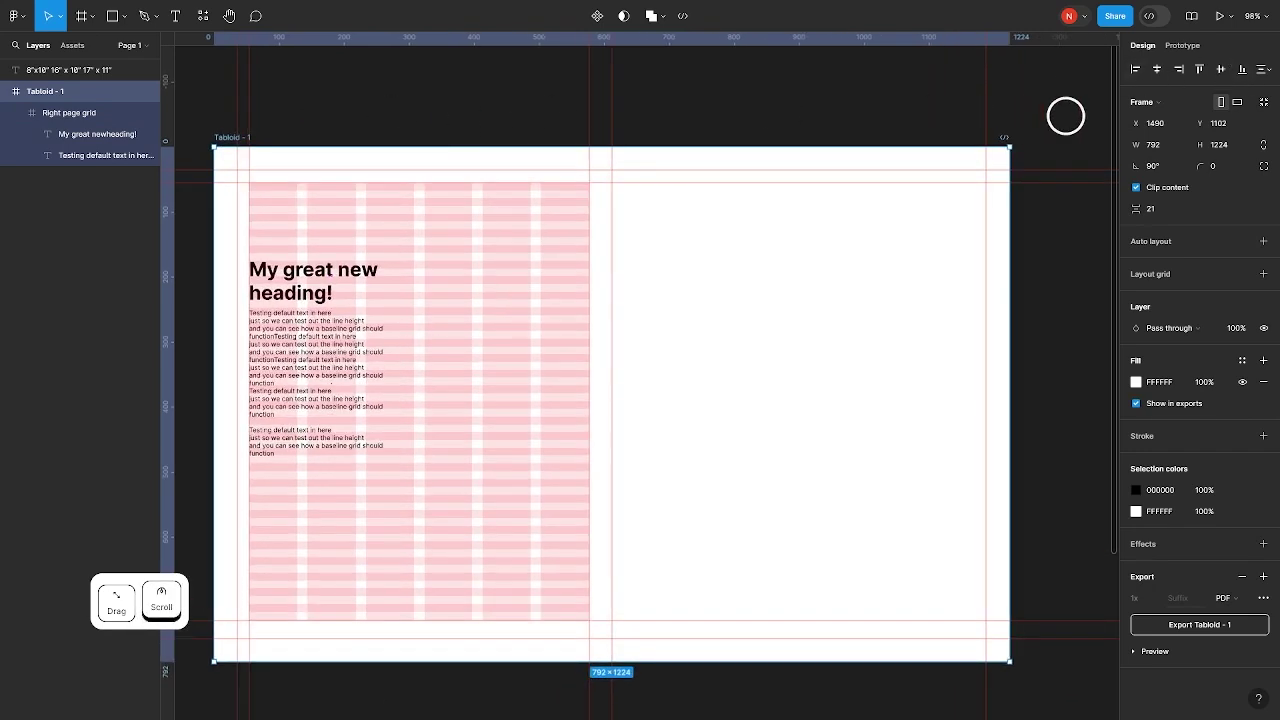
scroll(495, 112, "up", 3)
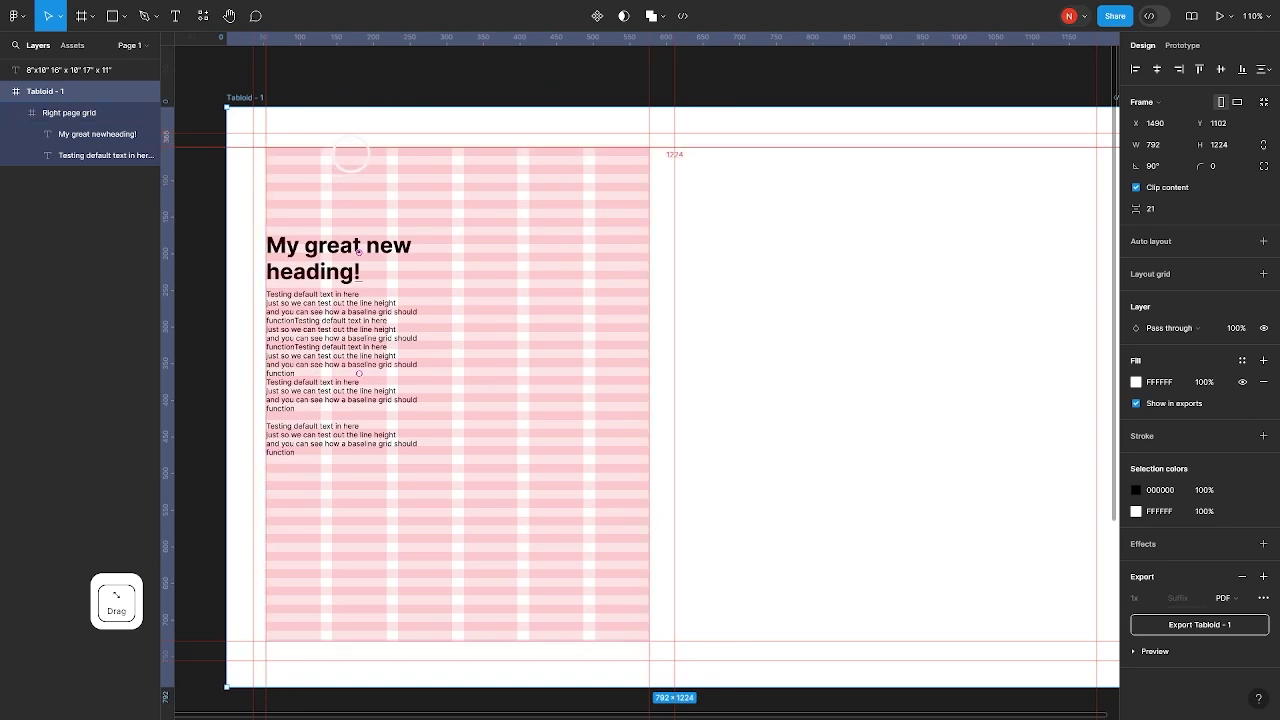
scroll(390, 140, "down", 1)
scroll(385, 136, "down", 2)
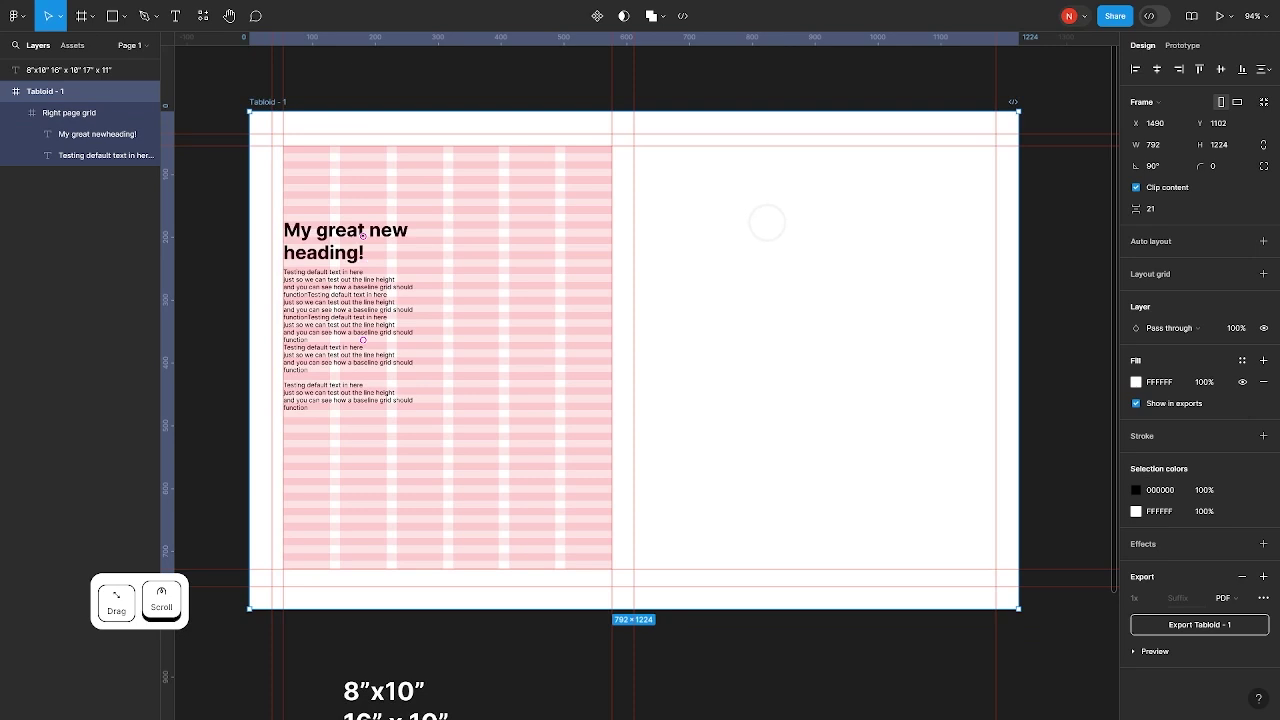
scroll(767, 222, "down", 1)
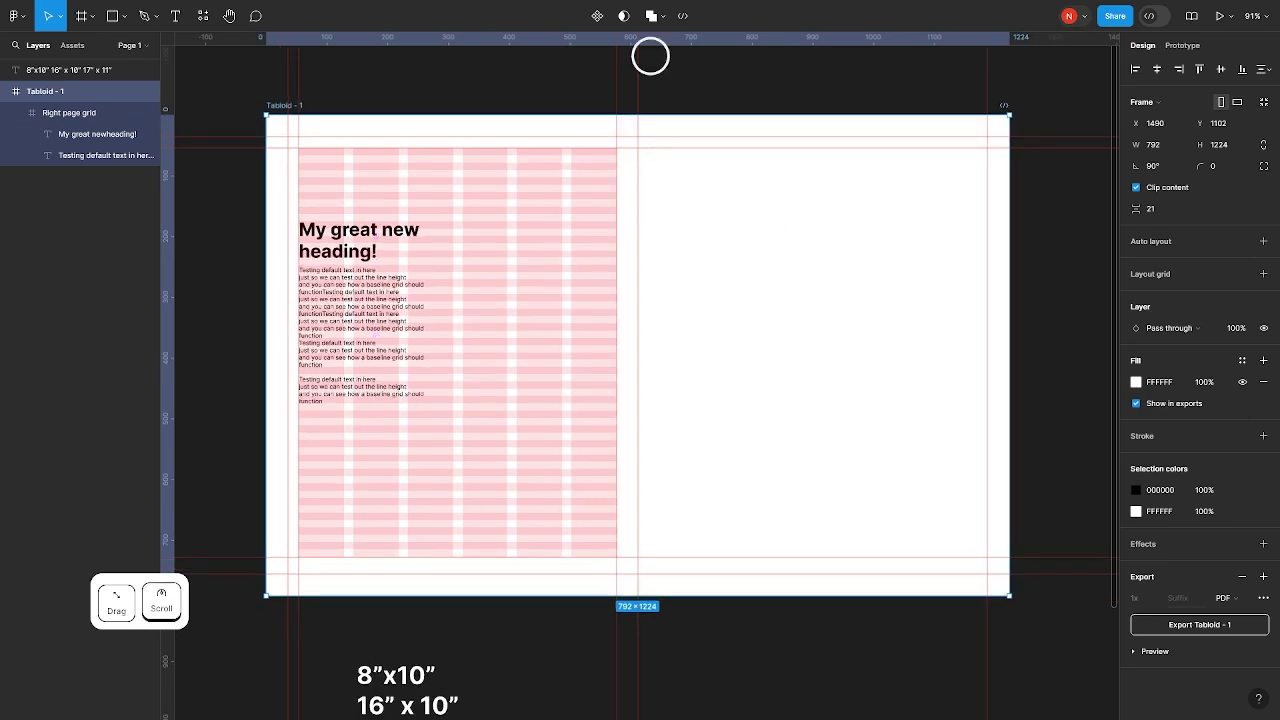
scroll(673, 88, "up", 3)
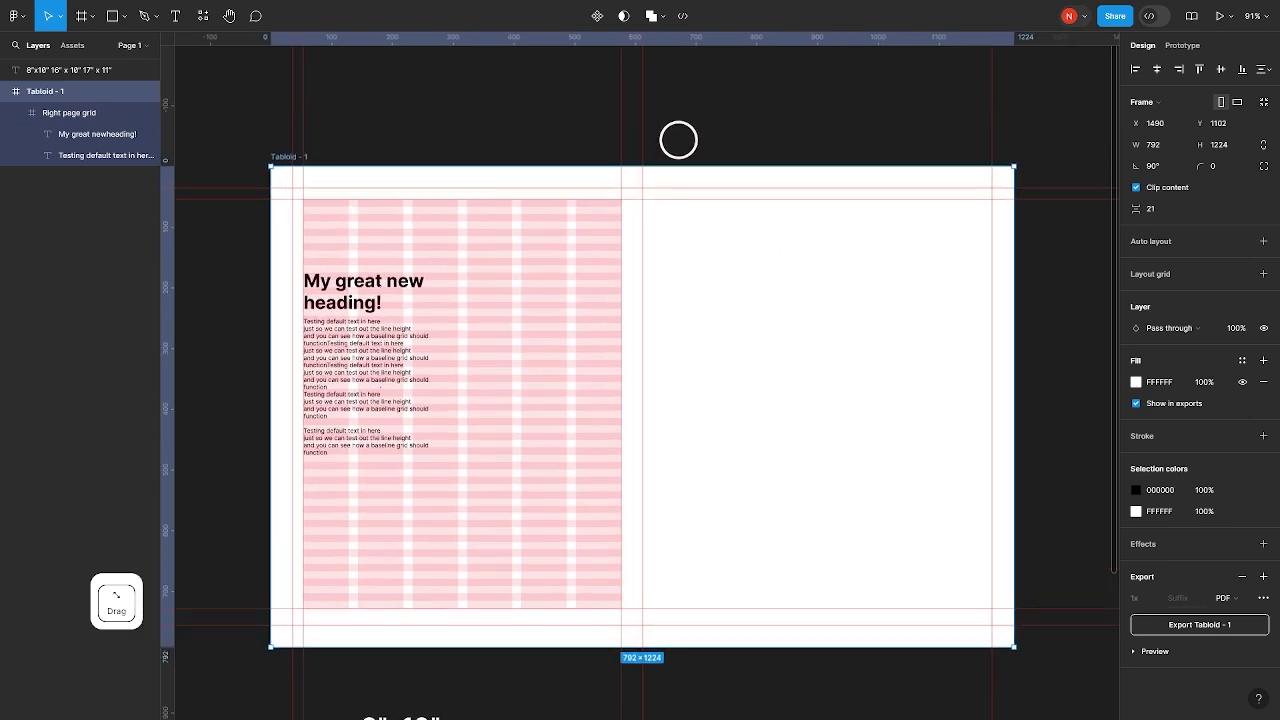
left_click_drag(678, 140, 716, 101)
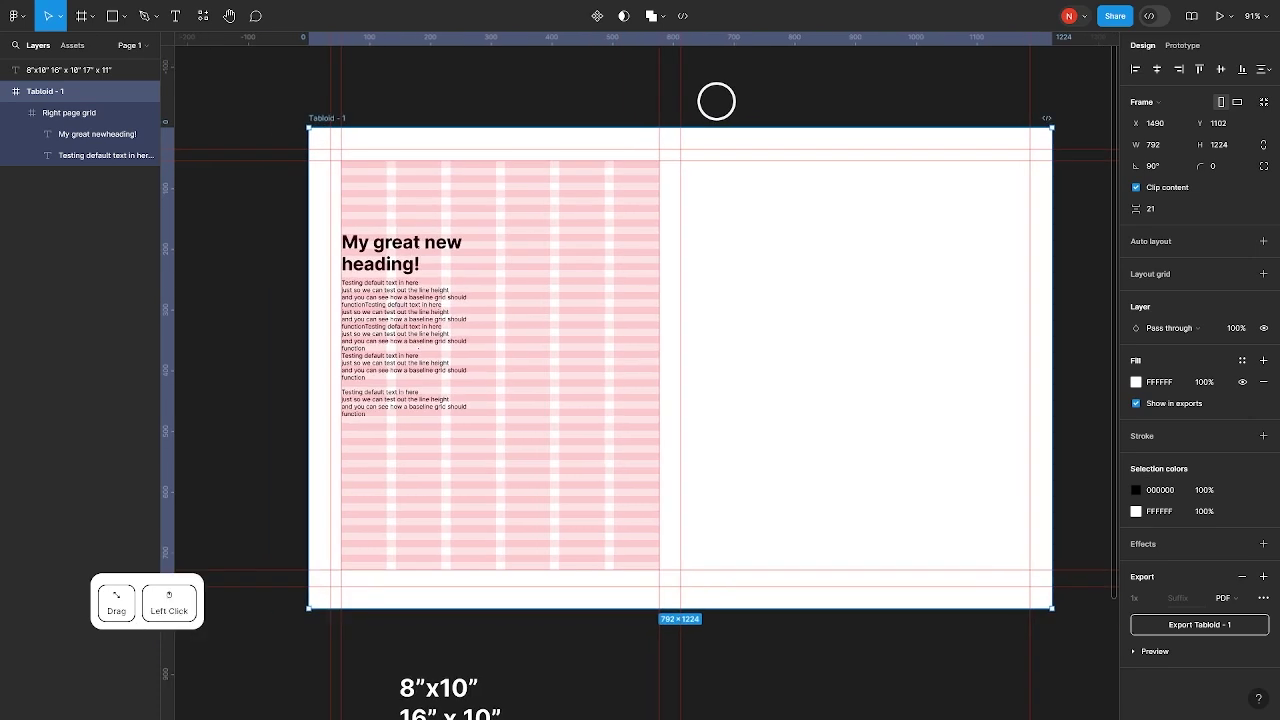
scroll(508, 120, "up", 2)
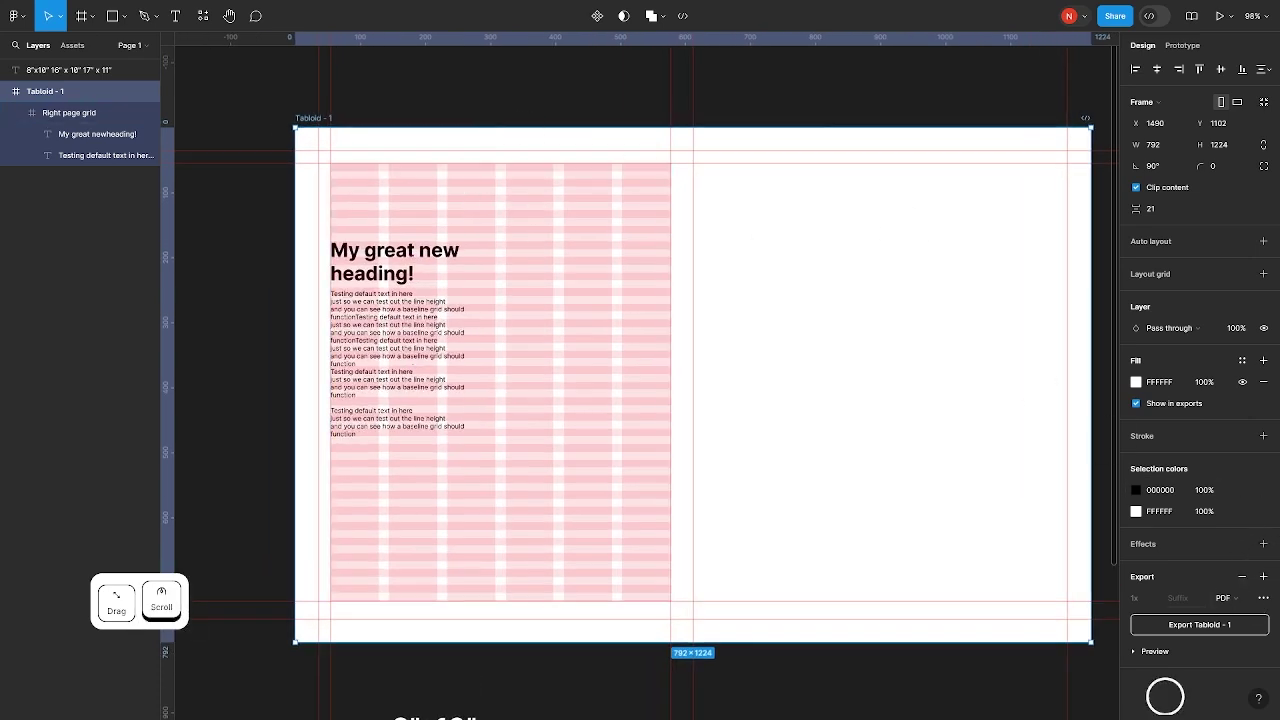
Export the Tabloid - 1 frame as a PDF and look over the exported page in the browser's PDF viewer
left_click(1216, 625)
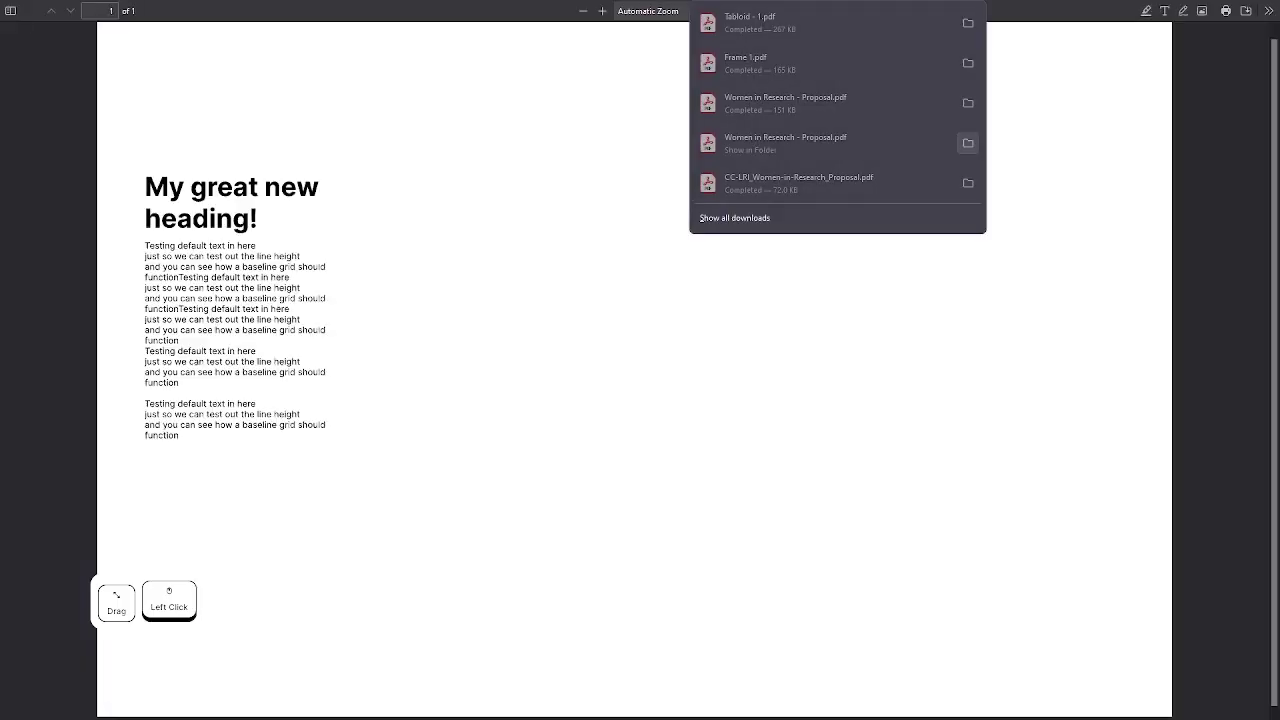
left_click(440, 334)
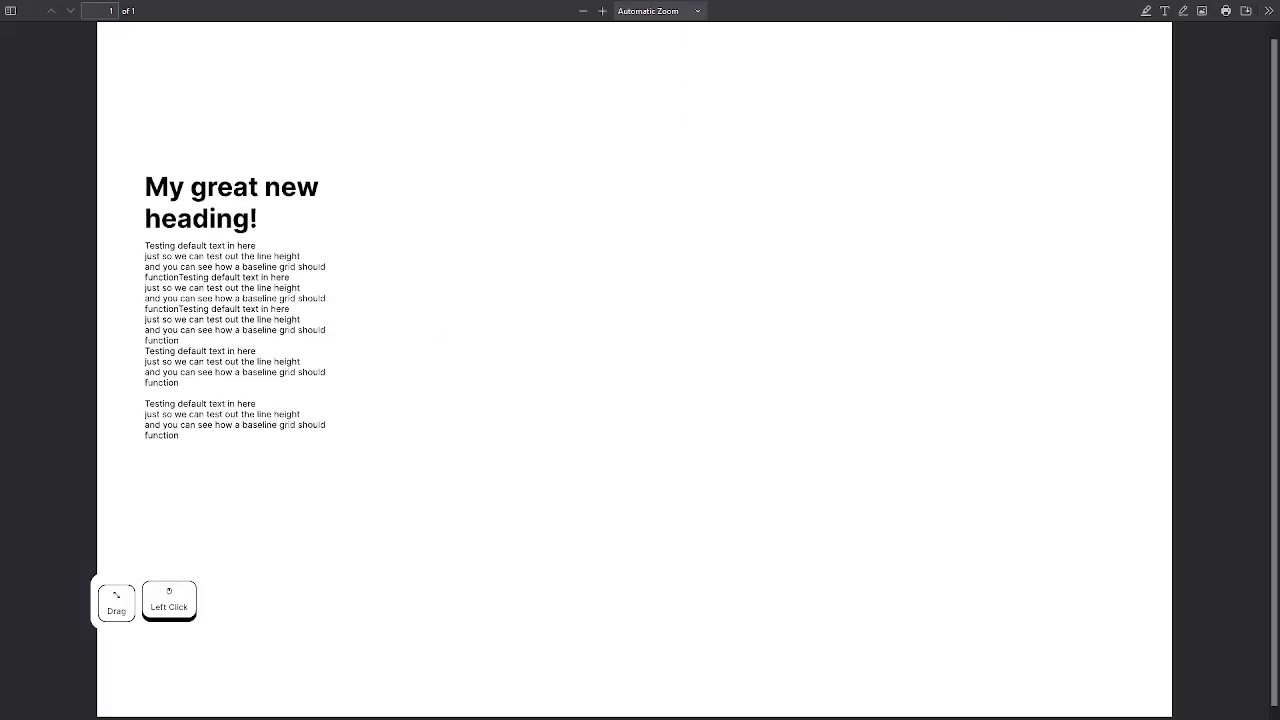
scroll(440, 334, "down", 1)
scroll(634, 370, "down", 1)
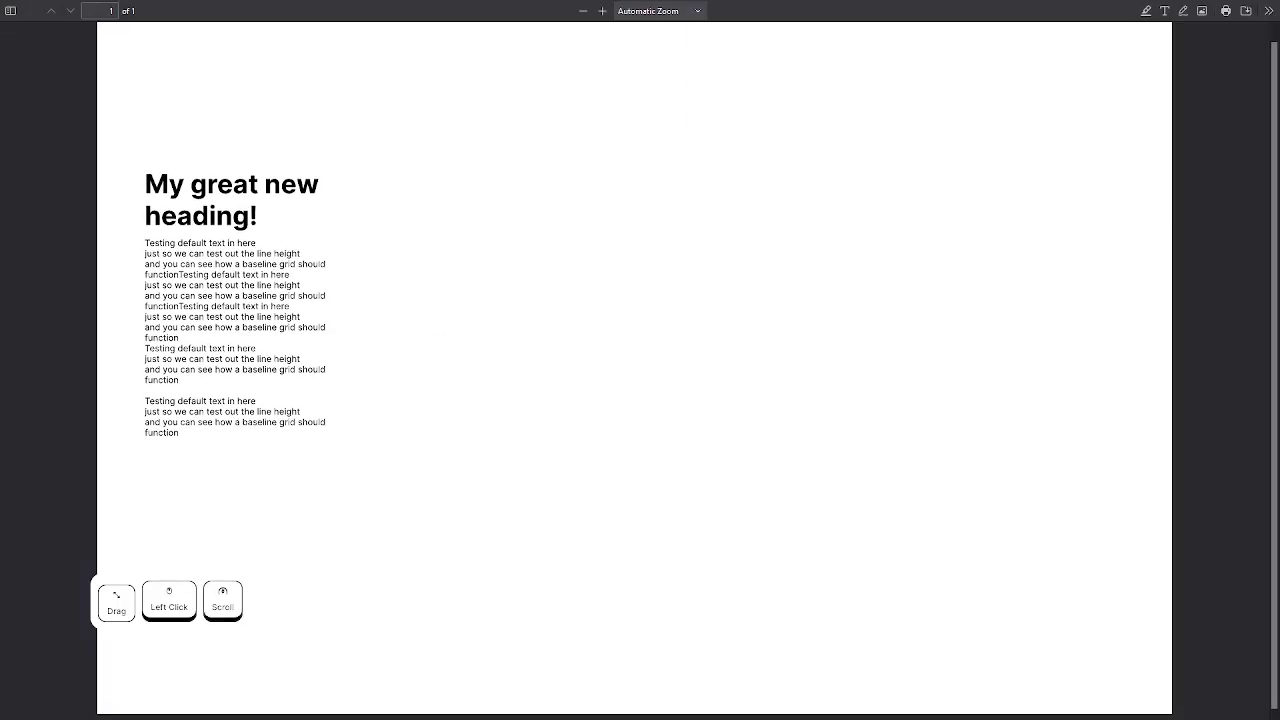